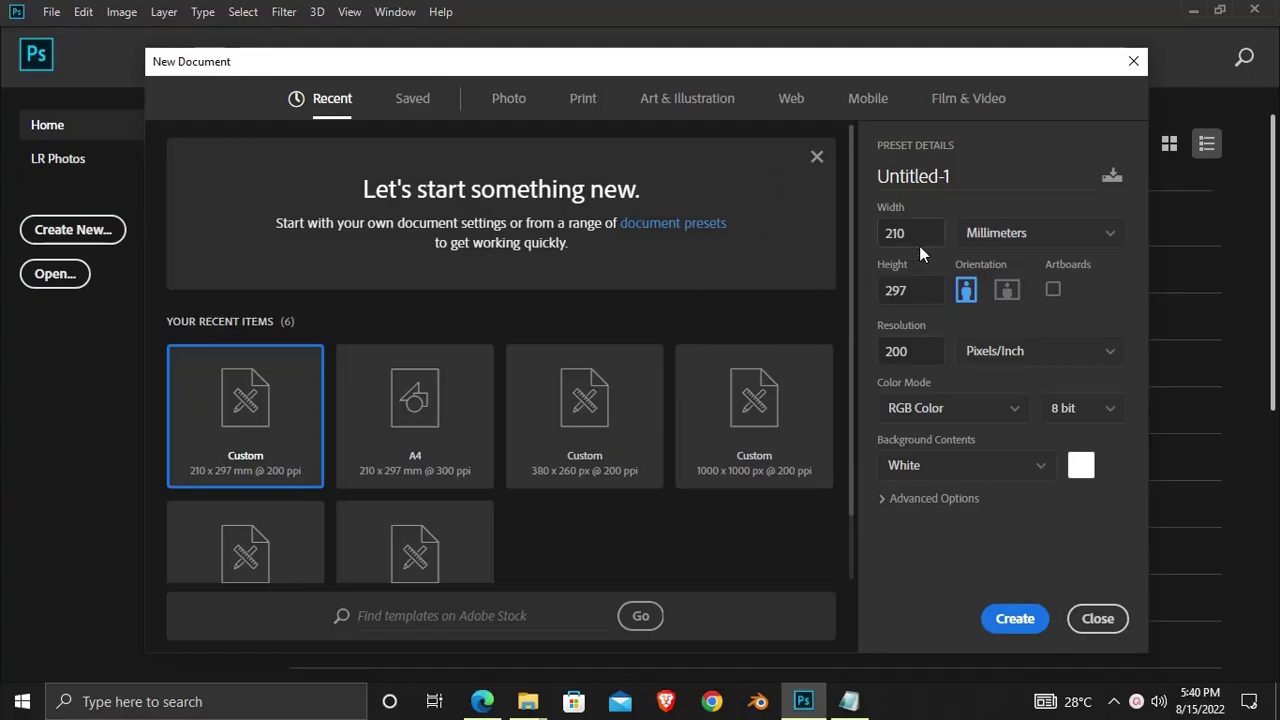
Create a new 210 × 297 mm document at 200 ppi
{"action": "left_click", "coordinate": [919, 245]}
{"action": "left_click", "coordinate": [921, 290]}
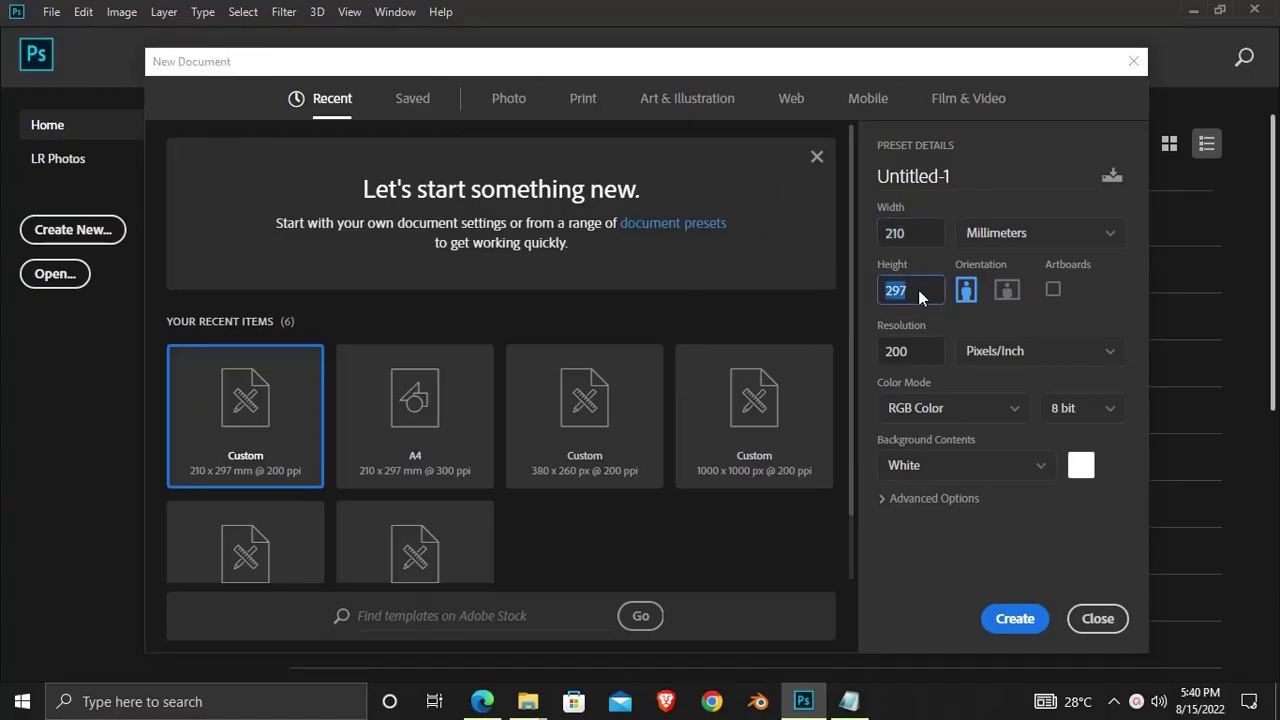
{"action": "left_click", "coordinate": [920, 351]}
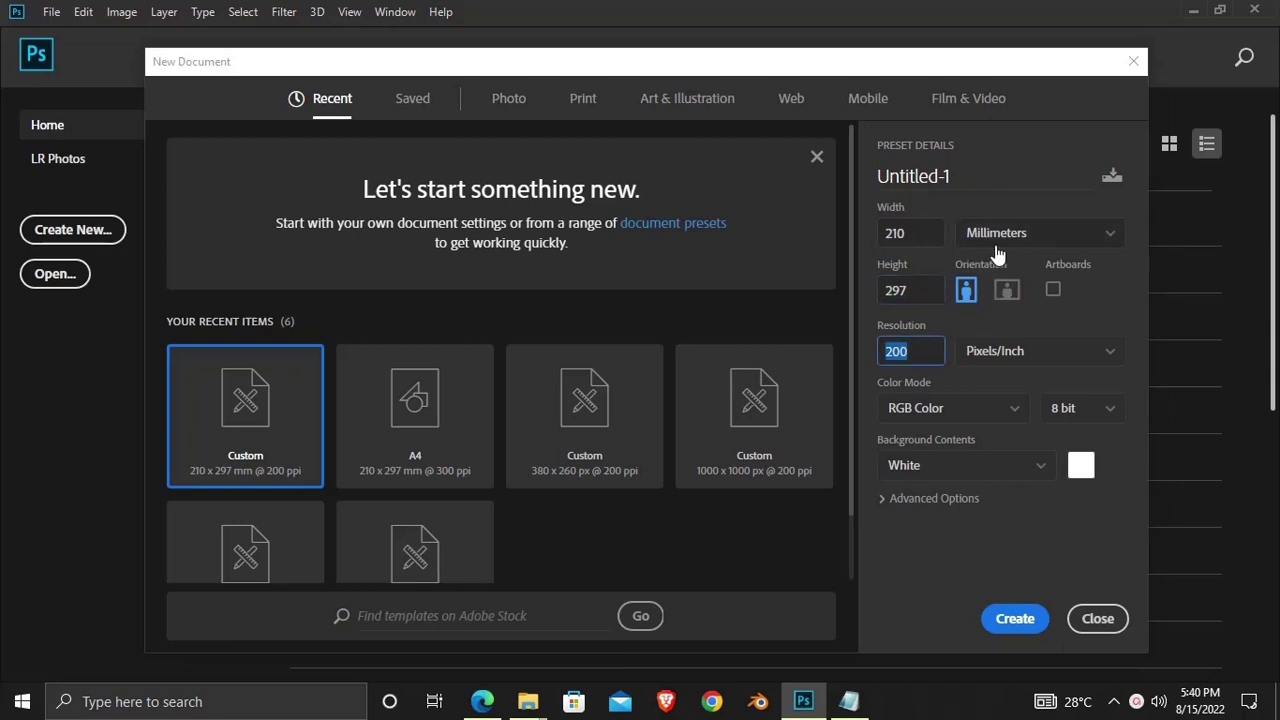
{"action": "left_click", "coordinate": [1017, 616]}
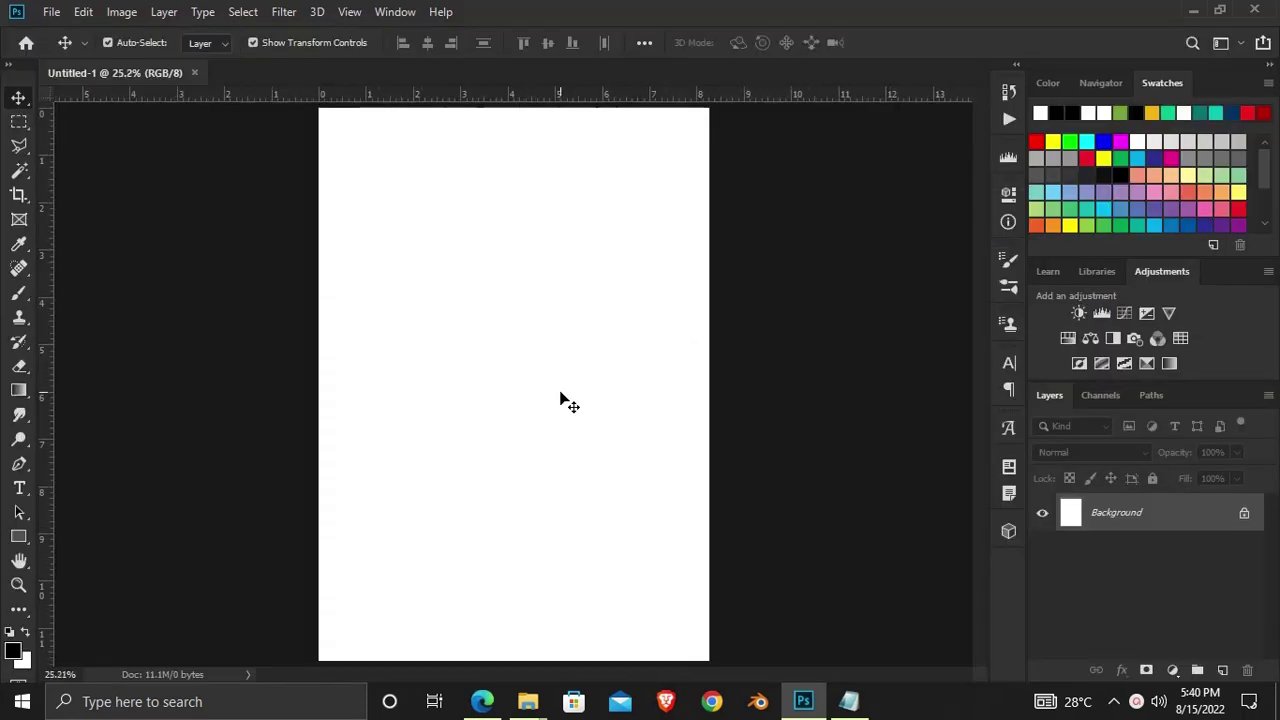
Copy the colour code 27a5d7 from Notepad and return to Photoshop
{"action": "left_click", "coordinate": [855, 701]}
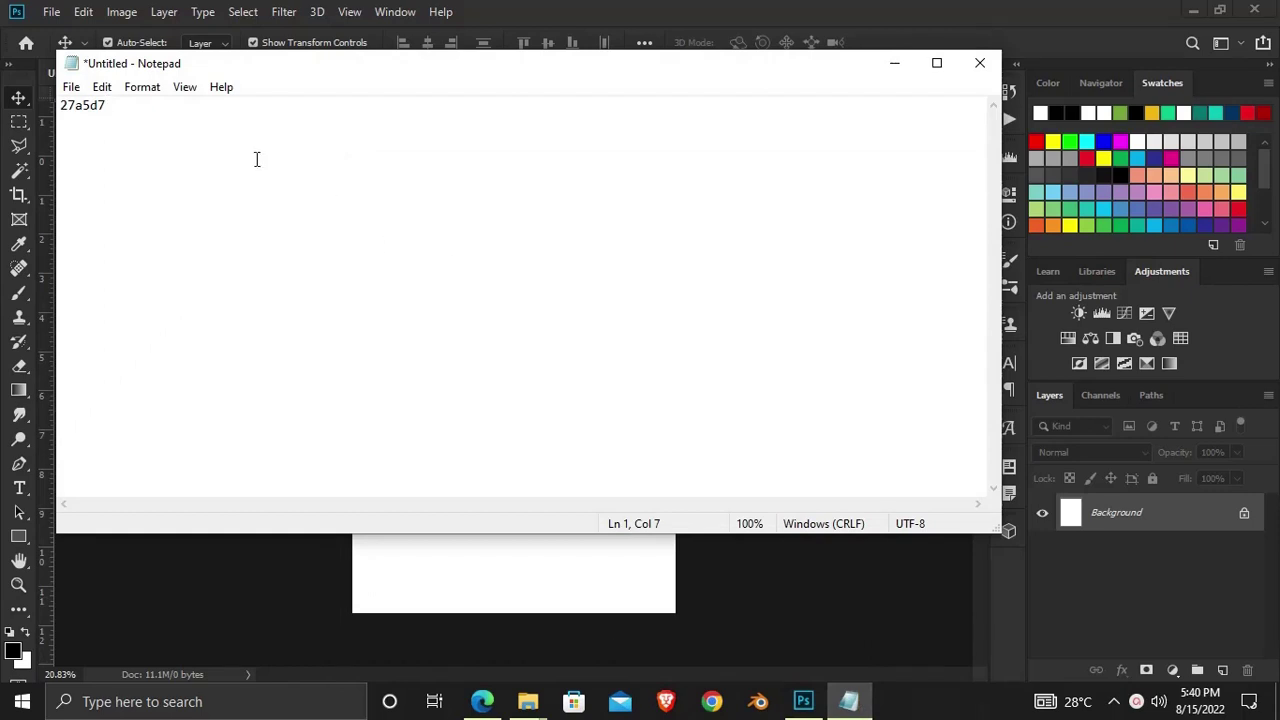
{"action": "key", "text": "ctrl+a"}
{"action": "right_click", "coordinate": [91, 105]}
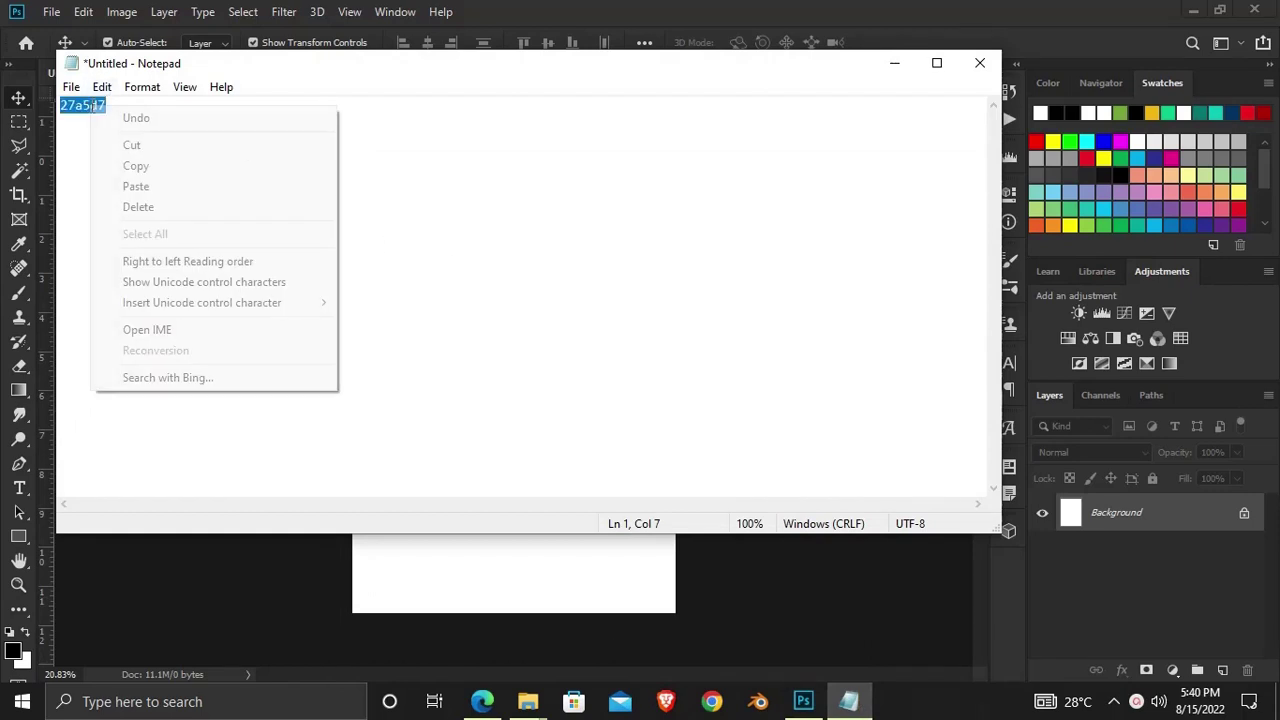
{"action": "left_click", "coordinate": [149, 168]}
{"action": "left_click", "coordinate": [571, 7]}
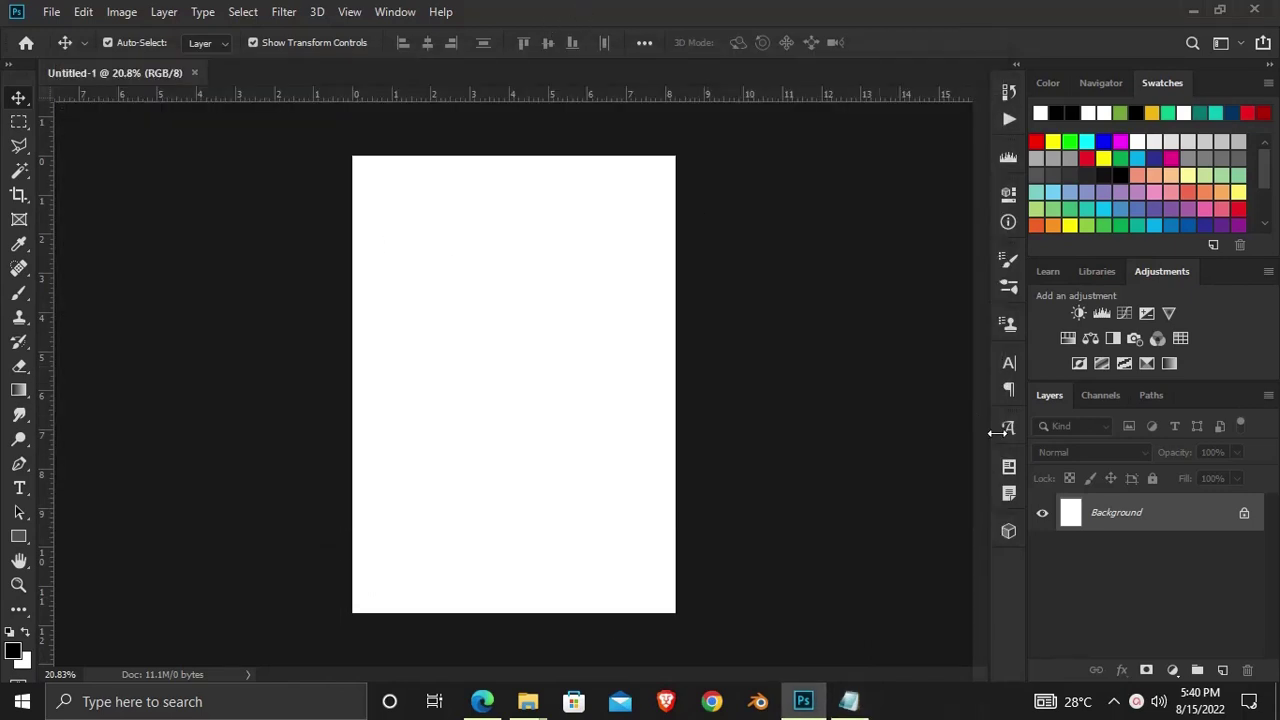
Add a Solid Color fill layer with pasted hex 27a5d7, then an empty Layer 1 above it
{"action": "left_click", "coordinate": [1173, 668]}
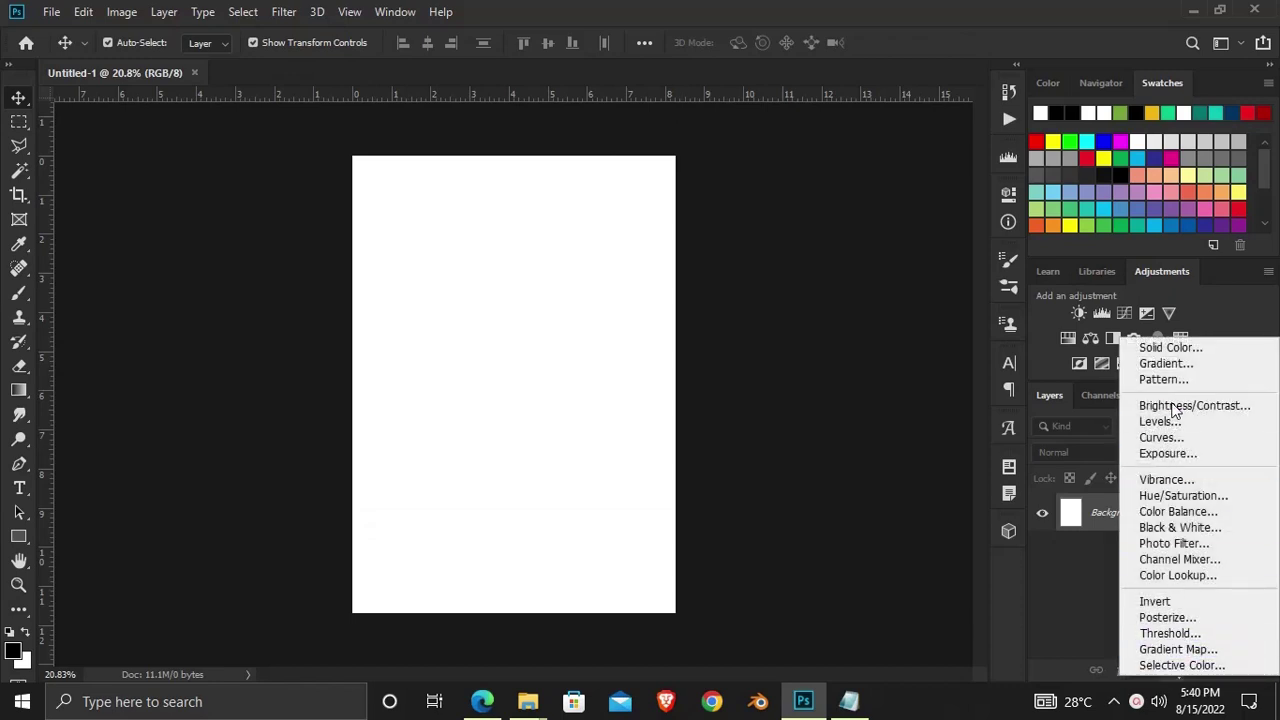
{"action": "left_click", "coordinate": [1160, 346]}
{"action": "right_click", "coordinate": [845, 434]}
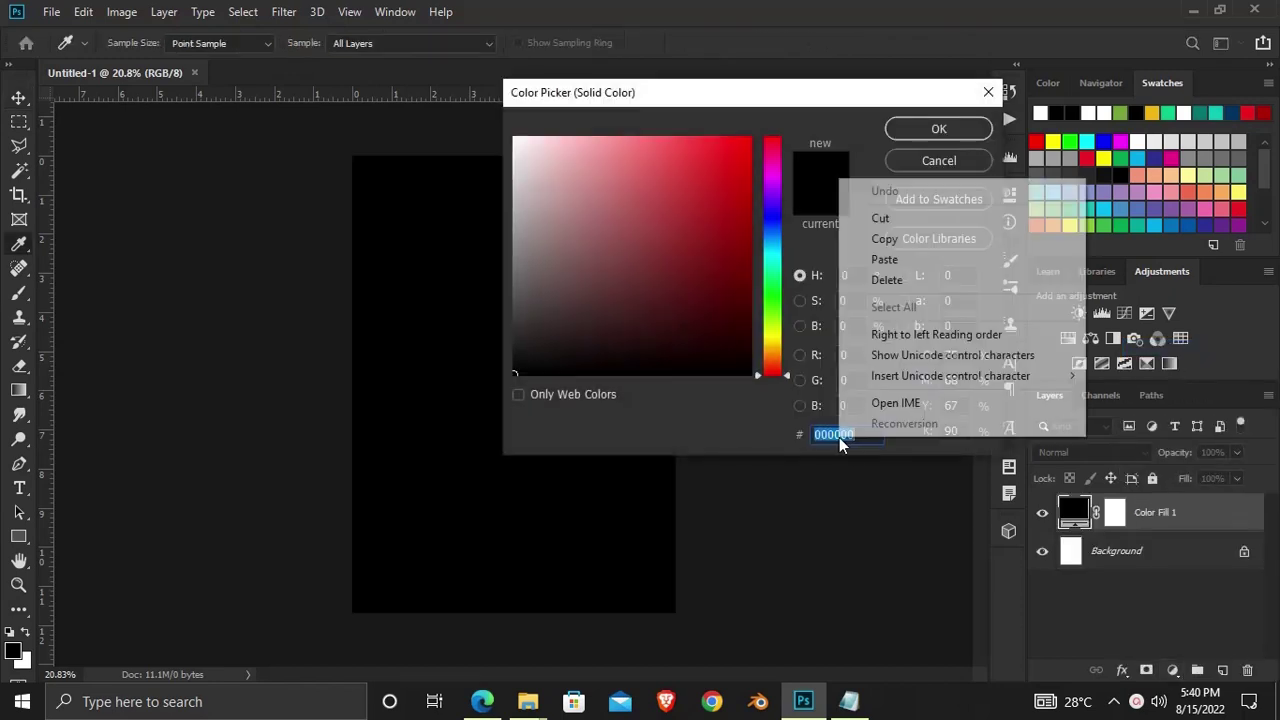
{"action": "left_click", "coordinate": [878, 258]}
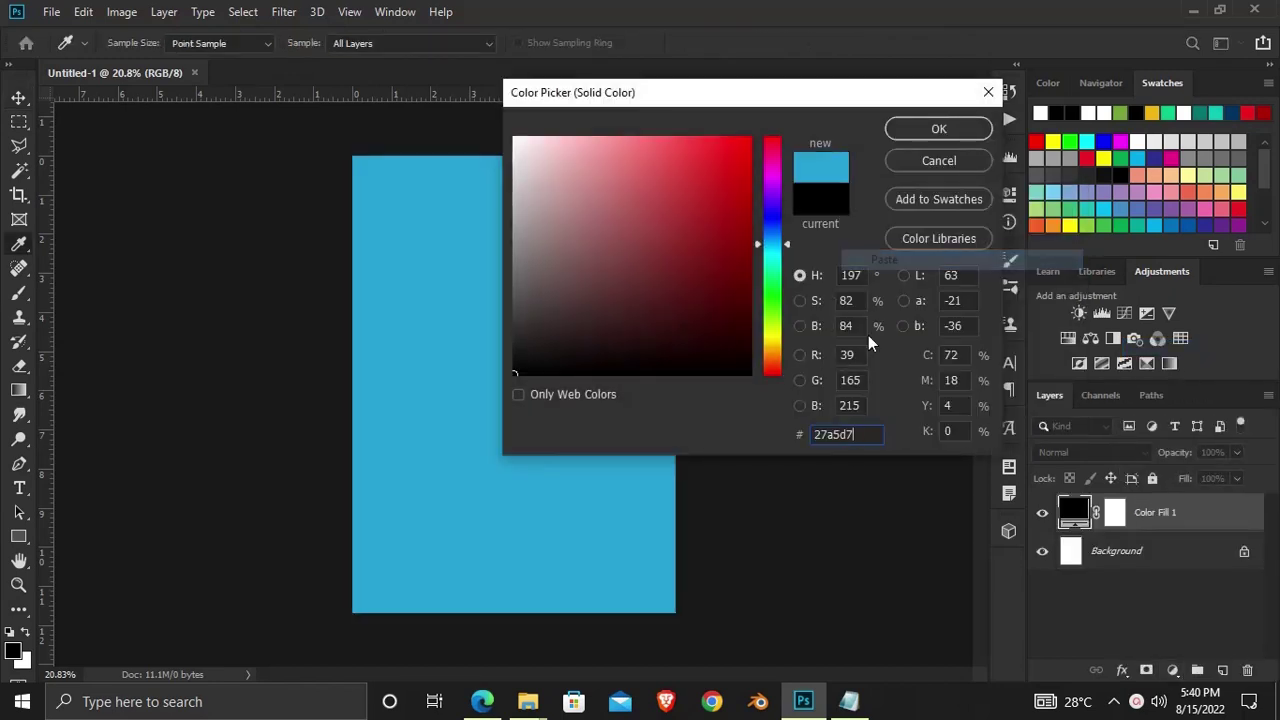
{"action": "left_click", "coordinate": [911, 122]}
{"action": "left_click", "coordinate": [1042, 512]}
{"action": "left_click", "coordinate": [1042, 512]}
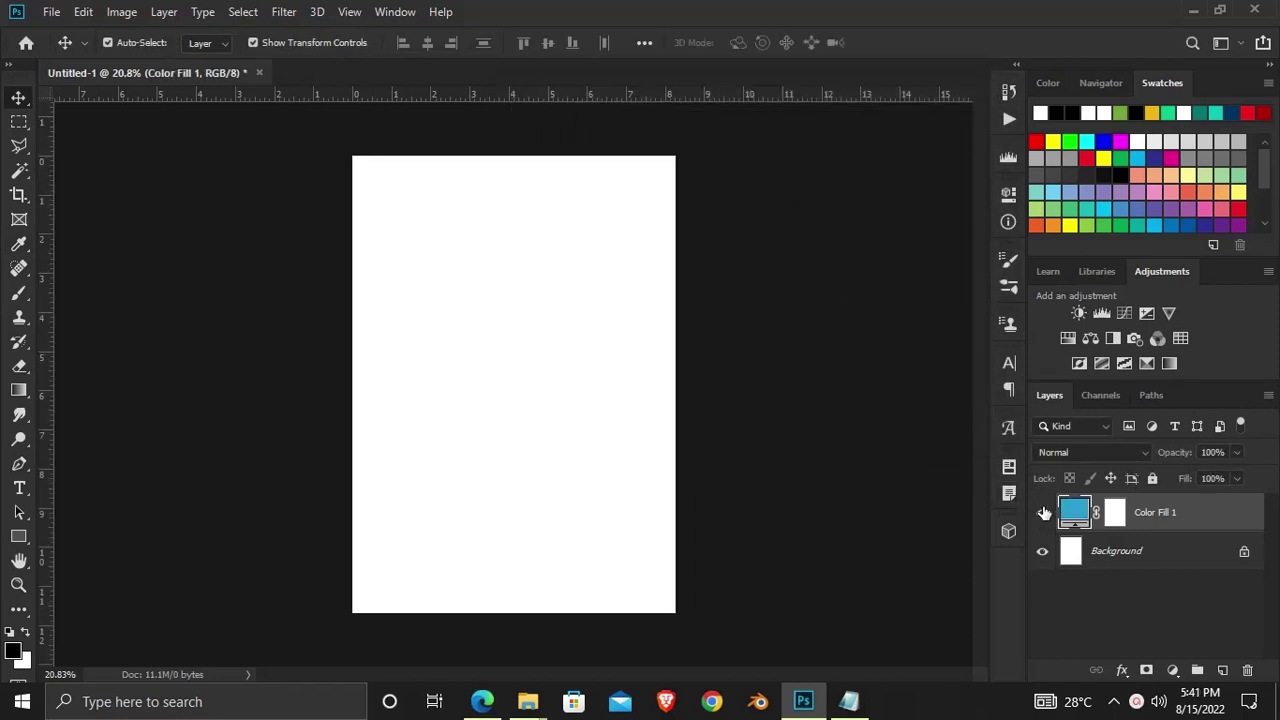
{"action": "left_click", "coordinate": [1222, 669]}
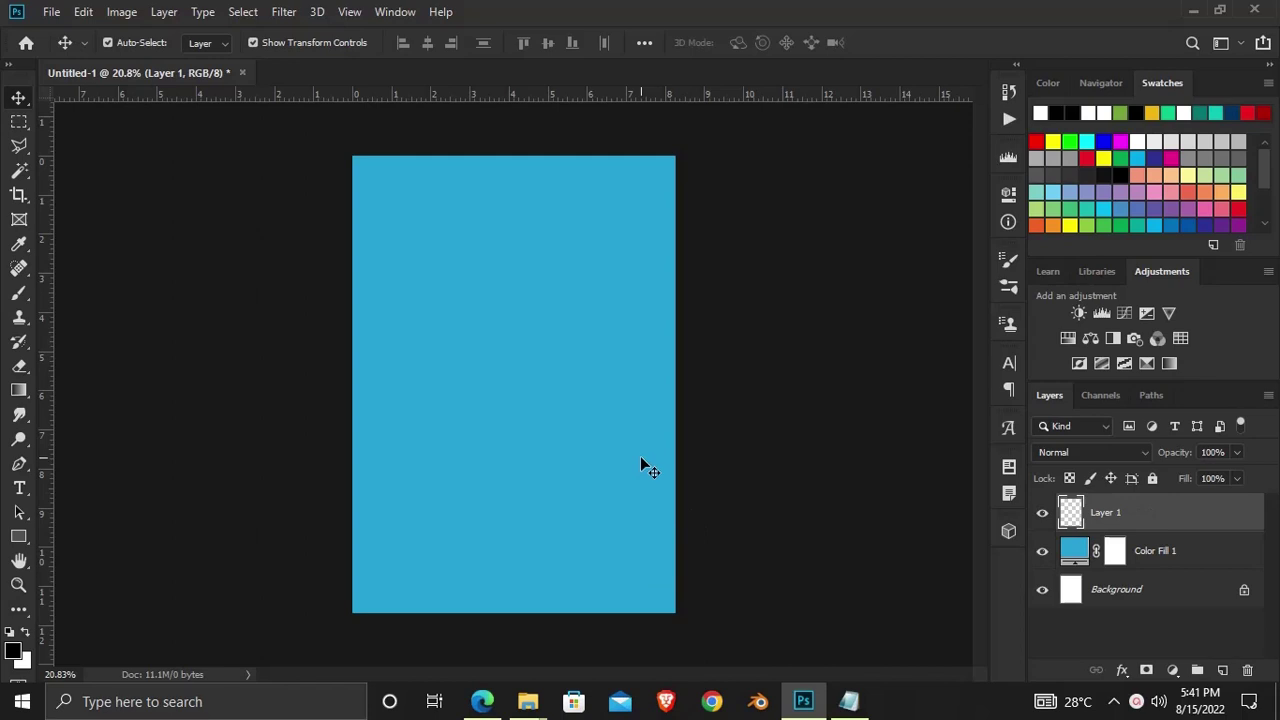
Select the standard Brush tool with 100% roundness and tidy the side panels
{"action": "left_click", "coordinate": [19, 292]}
{"action": "left_click", "coordinate": [110, 293]}
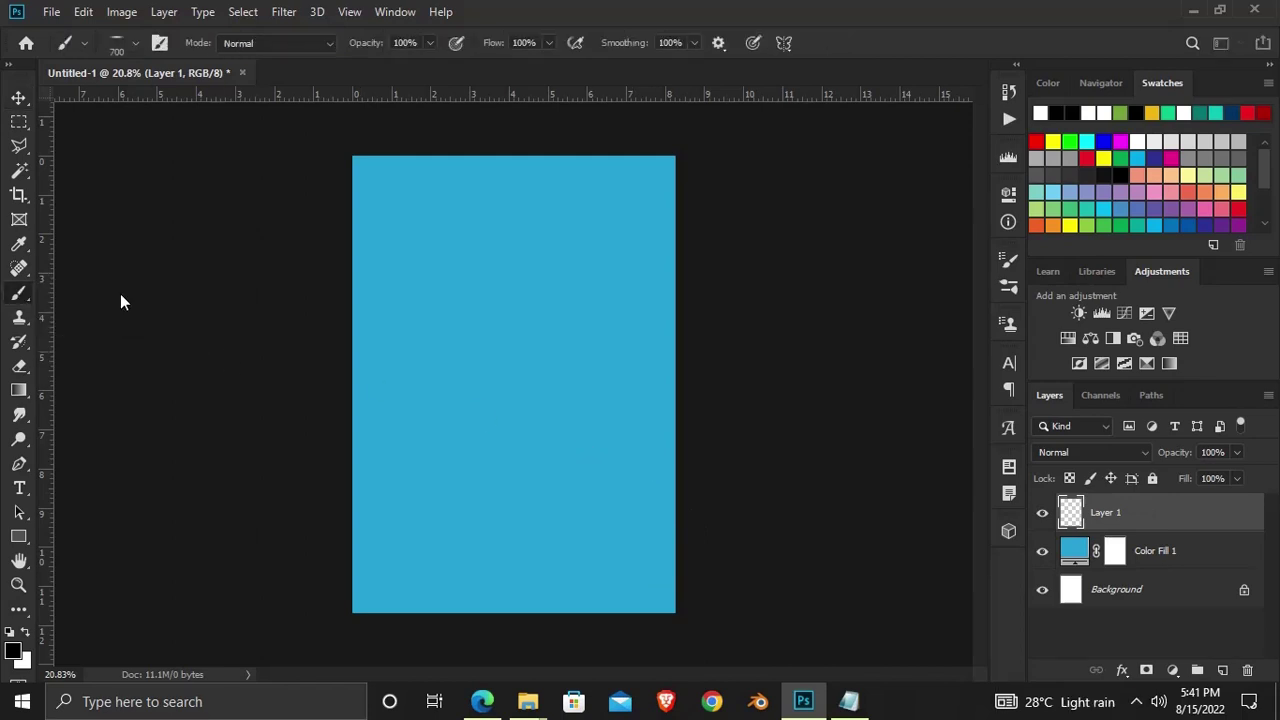
{"action": "left_click", "coordinate": [19, 293]}
{"action": "left_click", "coordinate": [92, 293]}
{"action": "left_click", "coordinate": [1011, 264]}
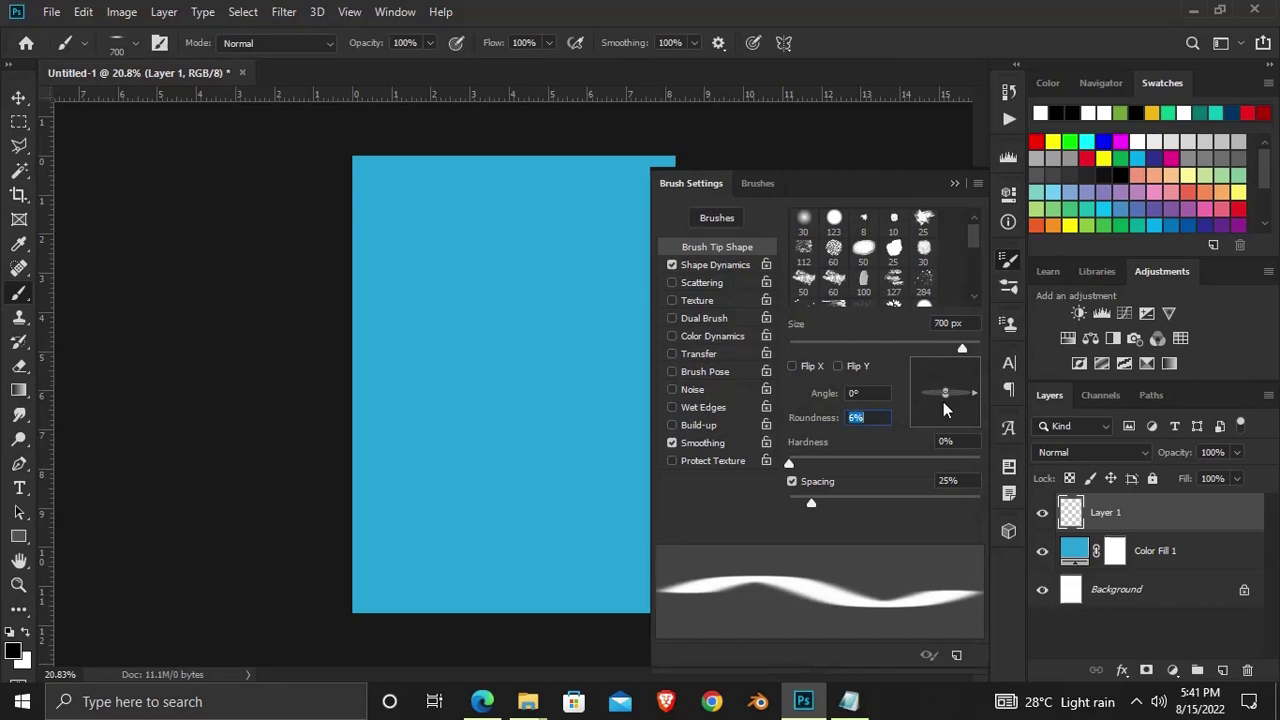
{"action": "left_click_drag", "start_coordinate": [945, 394], "coordinate": [945, 368]}
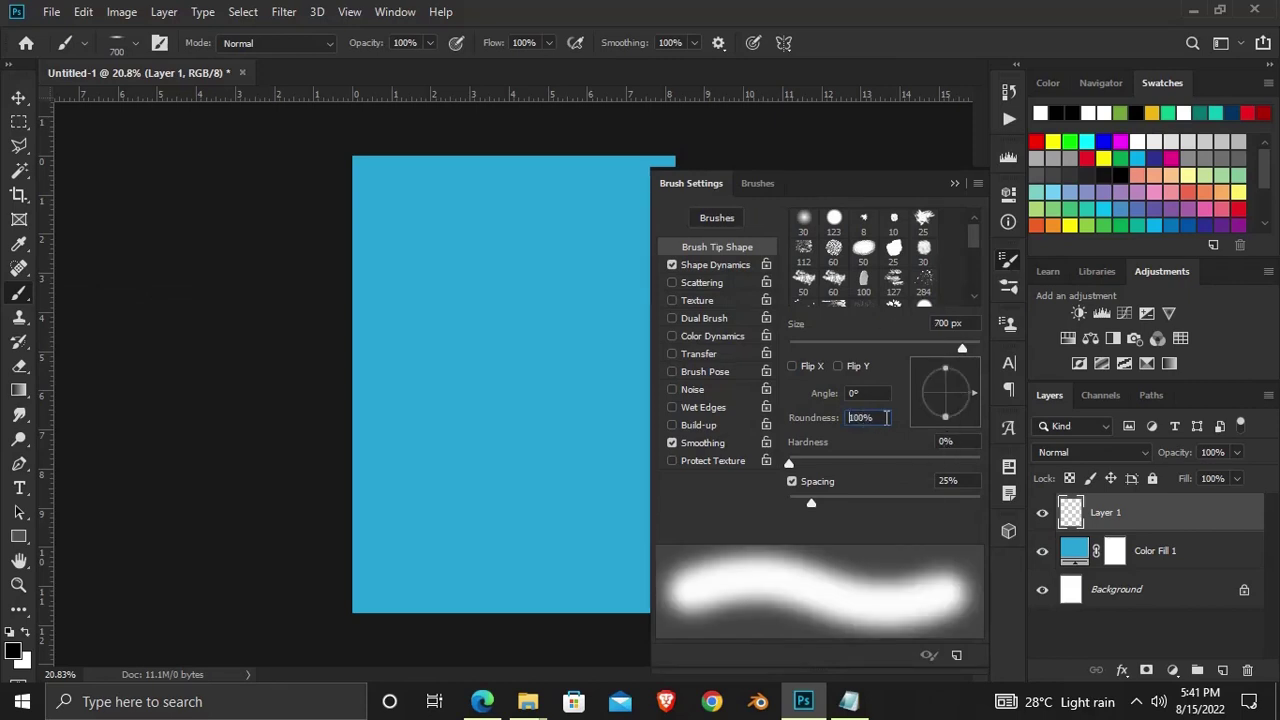
{"action": "key", "text": "Return"}
{"action": "left_click", "coordinate": [955, 185]}
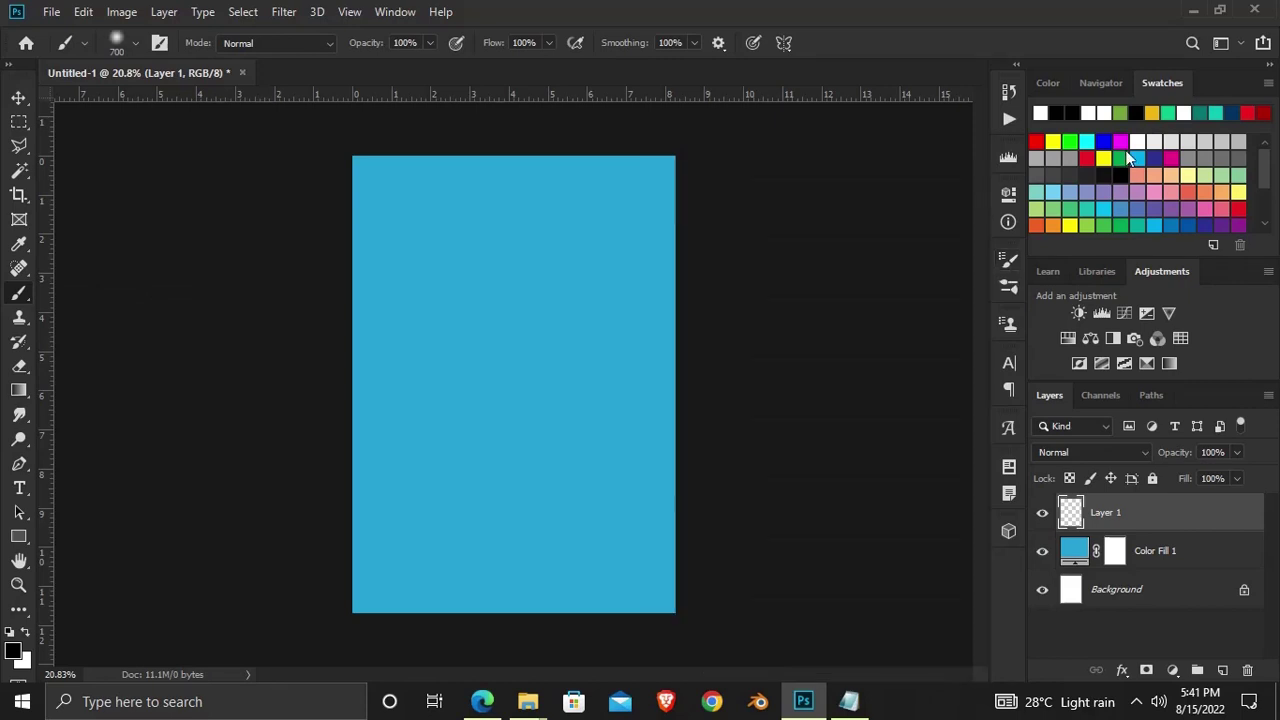
{"action": "left_click", "coordinate": [1100, 83]}
{"action": "left_click_drag", "start_coordinate": [1109, 256], "coordinate": [1109, 194]}
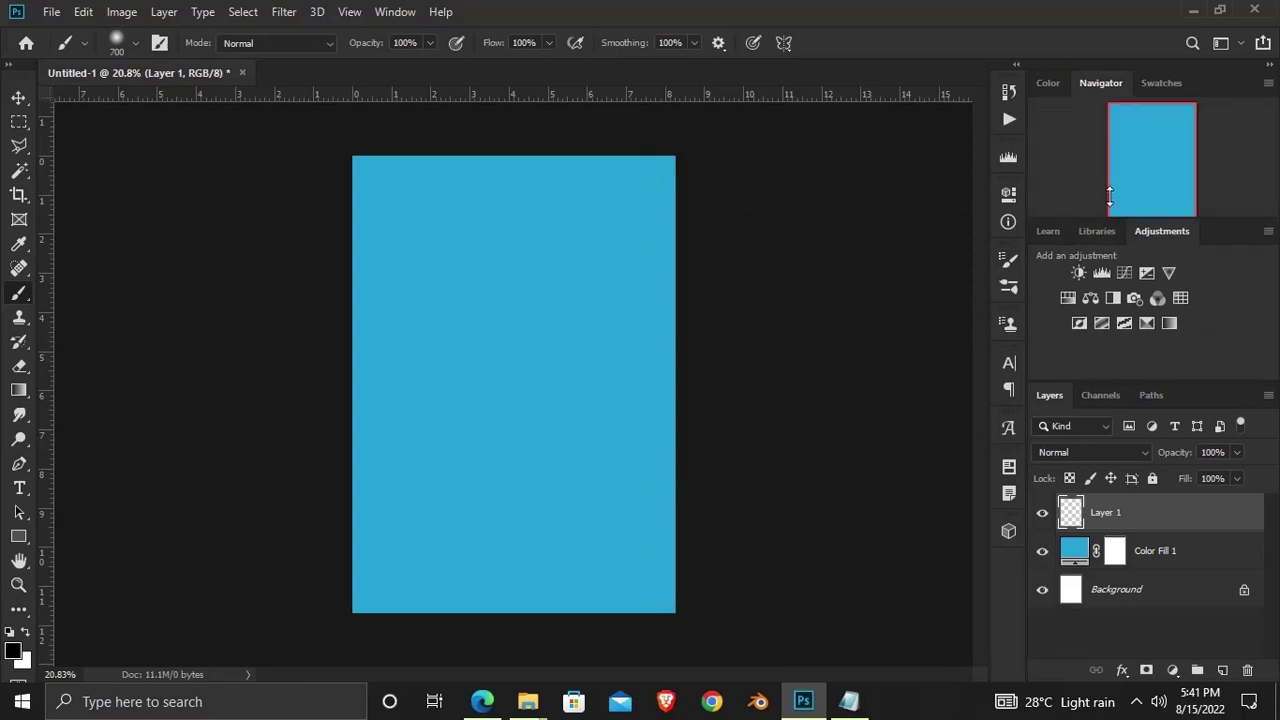
{"action": "left_click_drag", "start_coordinate": [1145, 385], "coordinate": [1145, 339]}
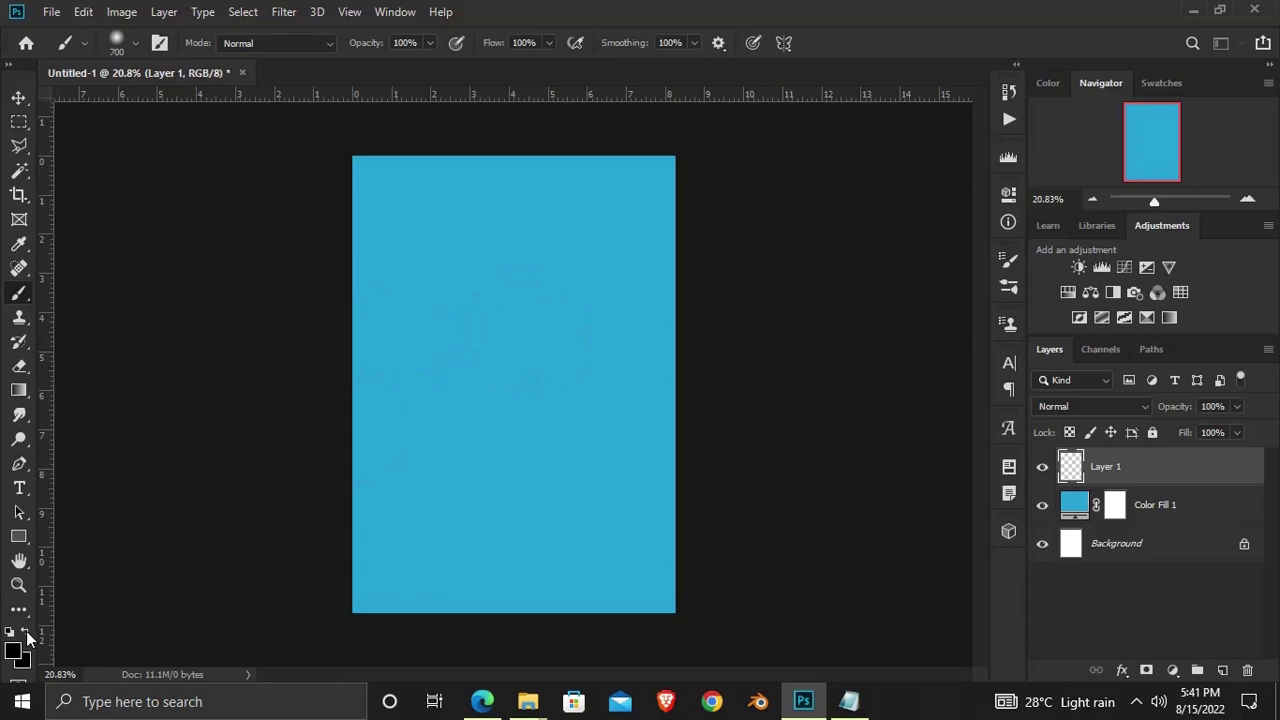
Paint one white 2200 px dab at 84% opacity on the page centre
{"action": "left_click", "coordinate": [430, 42]}
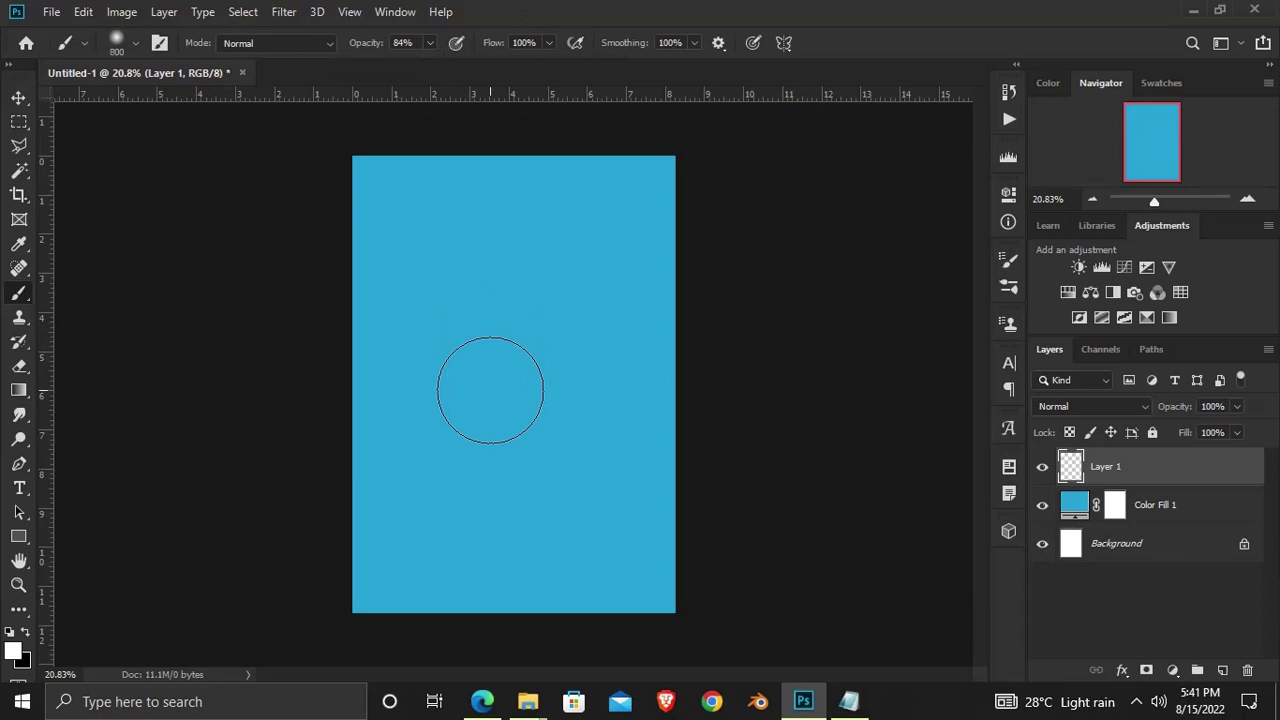
{"action": "key", "text": "]"}
{"action": "key", "text": "]"}
{"action": "key", "text": "]"}
{"action": "key", "text": "]"}
{"action": "key", "text": "]"}
{"action": "key", "text": "]"}
{"action": "right_click", "coordinate": [512, 344]}
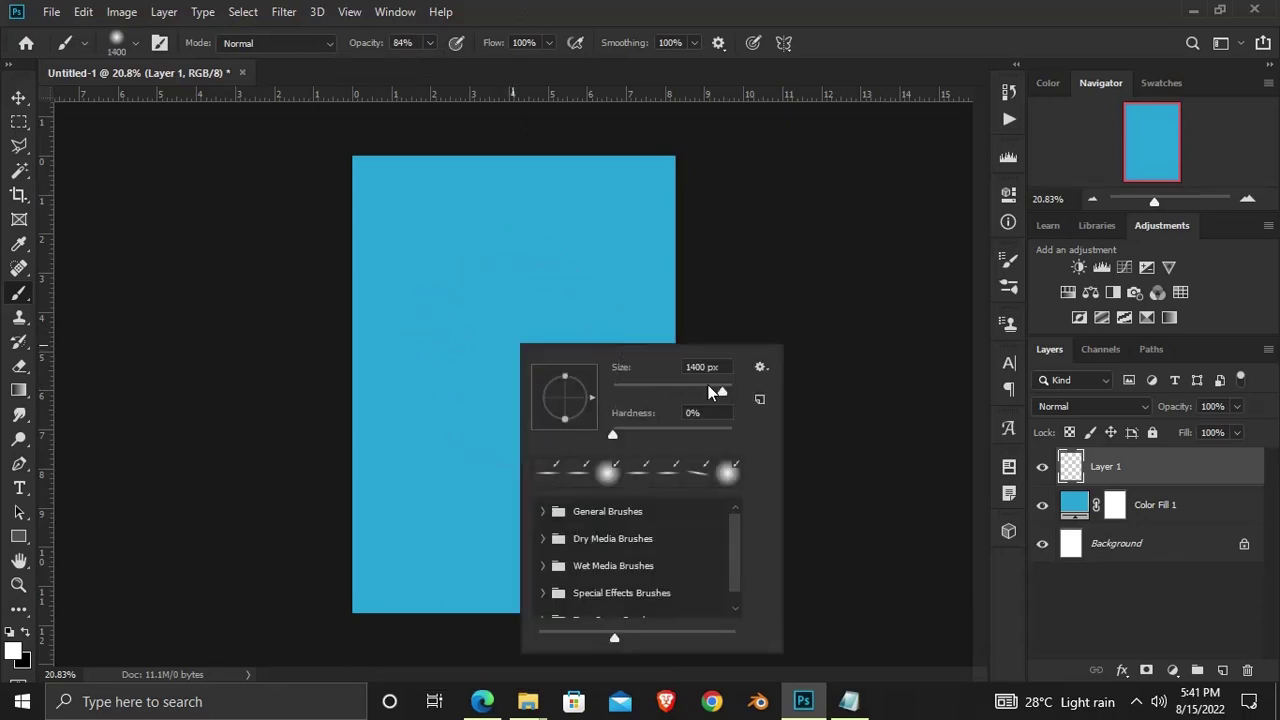
{"action": "key", "text": "Escape"}
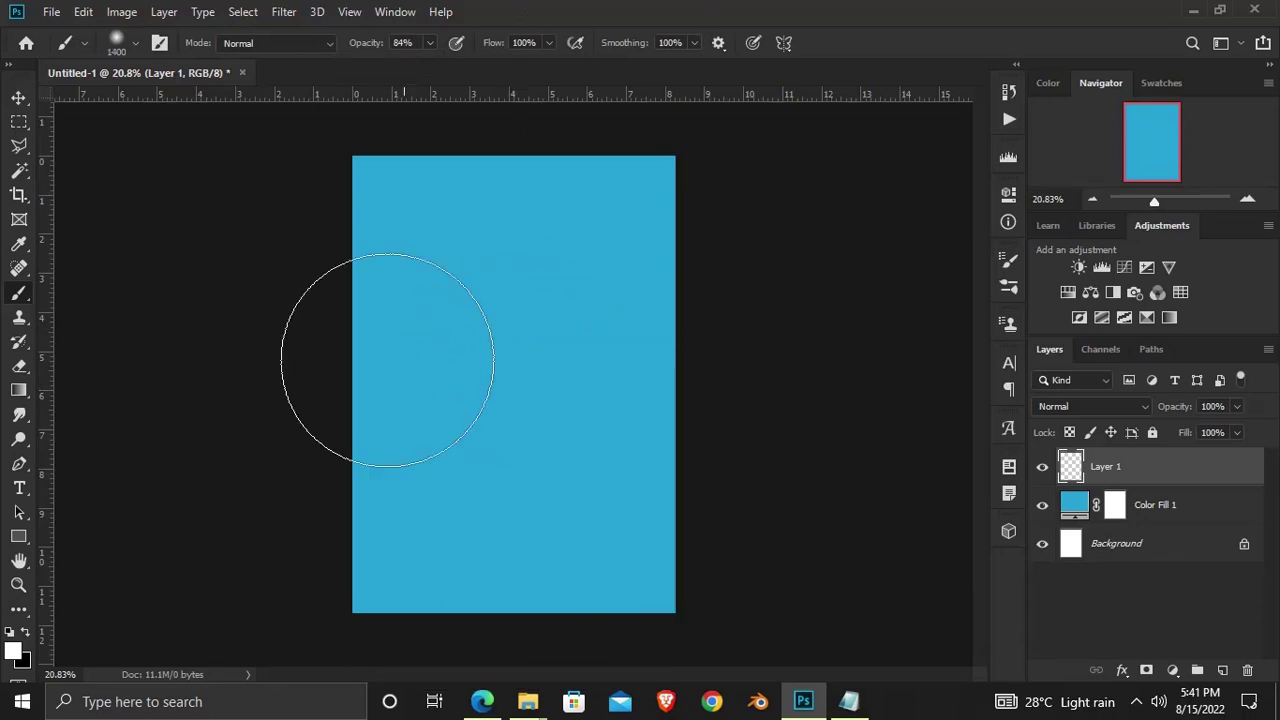
{"action": "key", "text": "]"}
{"action": "key", "text": "]"}
{"action": "key", "text": "]"}
{"action": "key", "text": "]"}
{"action": "key", "text": "]"}
{"action": "key", "text": "]"}
{"action": "key", "text": "]"}
{"action": "left_click", "coordinate": [513, 379]}
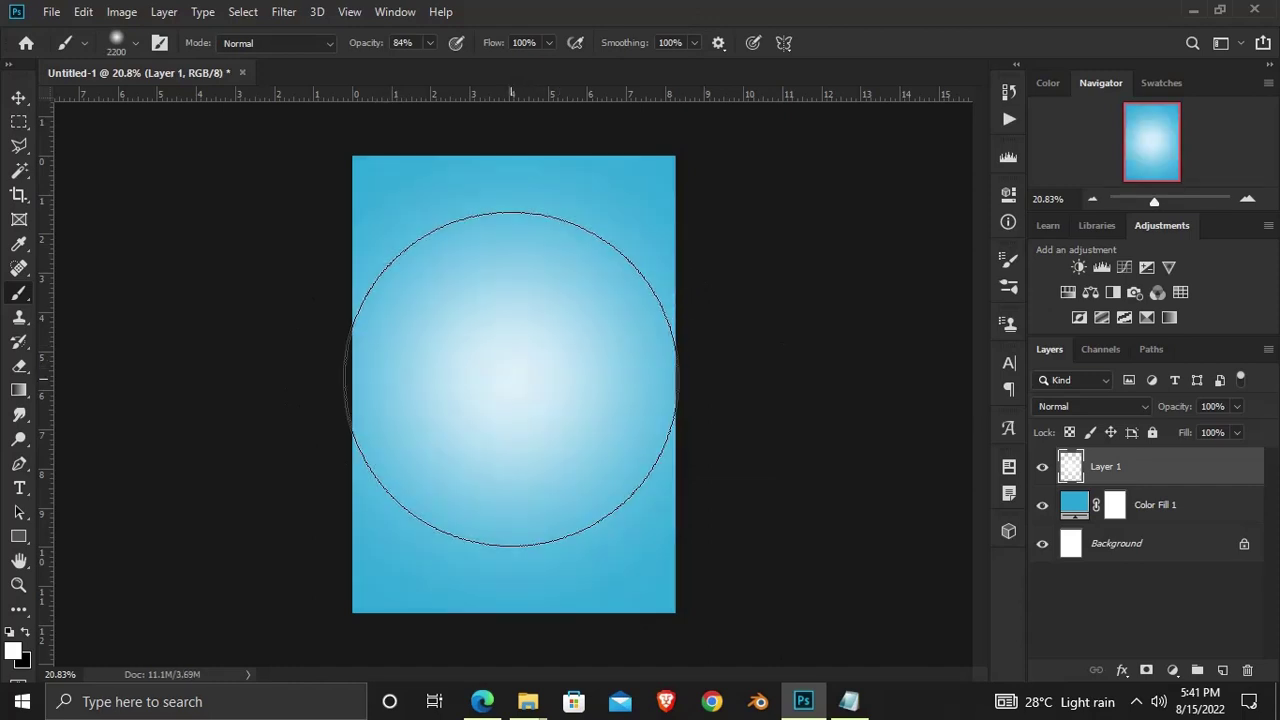
{"action": "left_click", "coordinate": [18, 97]}
Set Layer 1's blend mode to Overlay
{"action": "left_click_drag", "start_coordinate": [97, 113], "coordinate": [257, 234]}
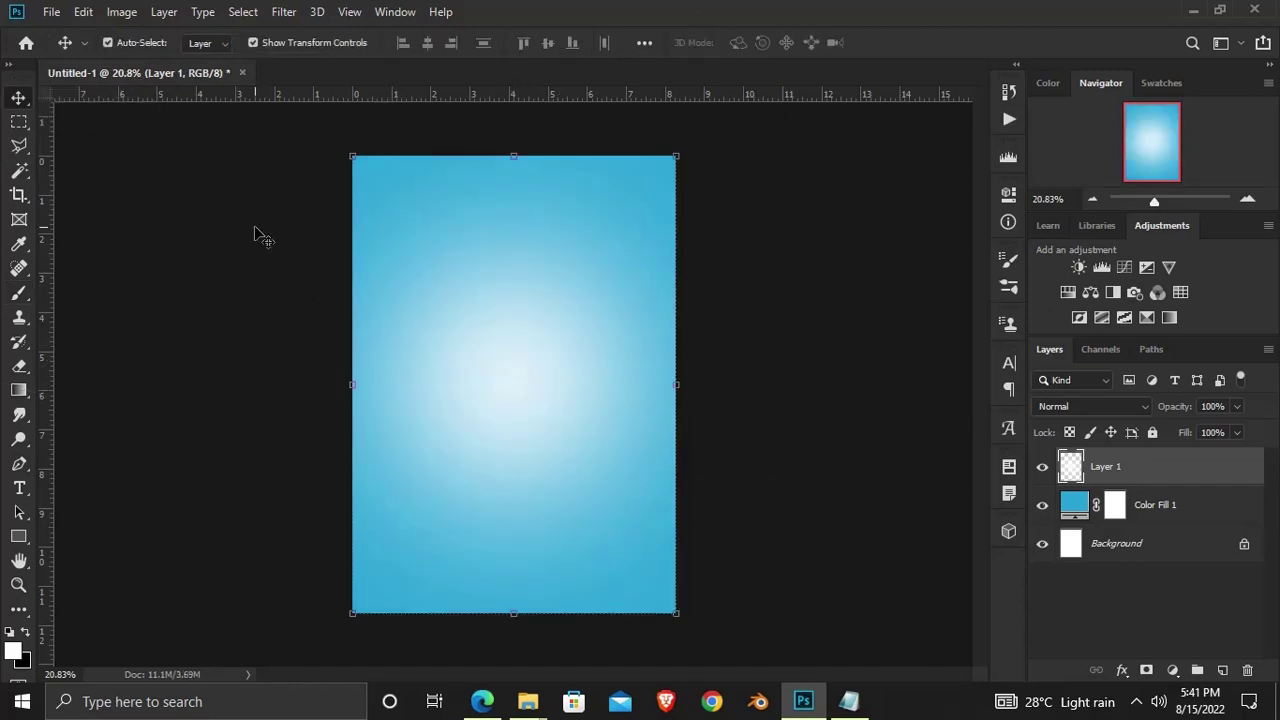
{"action": "left_click", "coordinate": [1042, 466]}
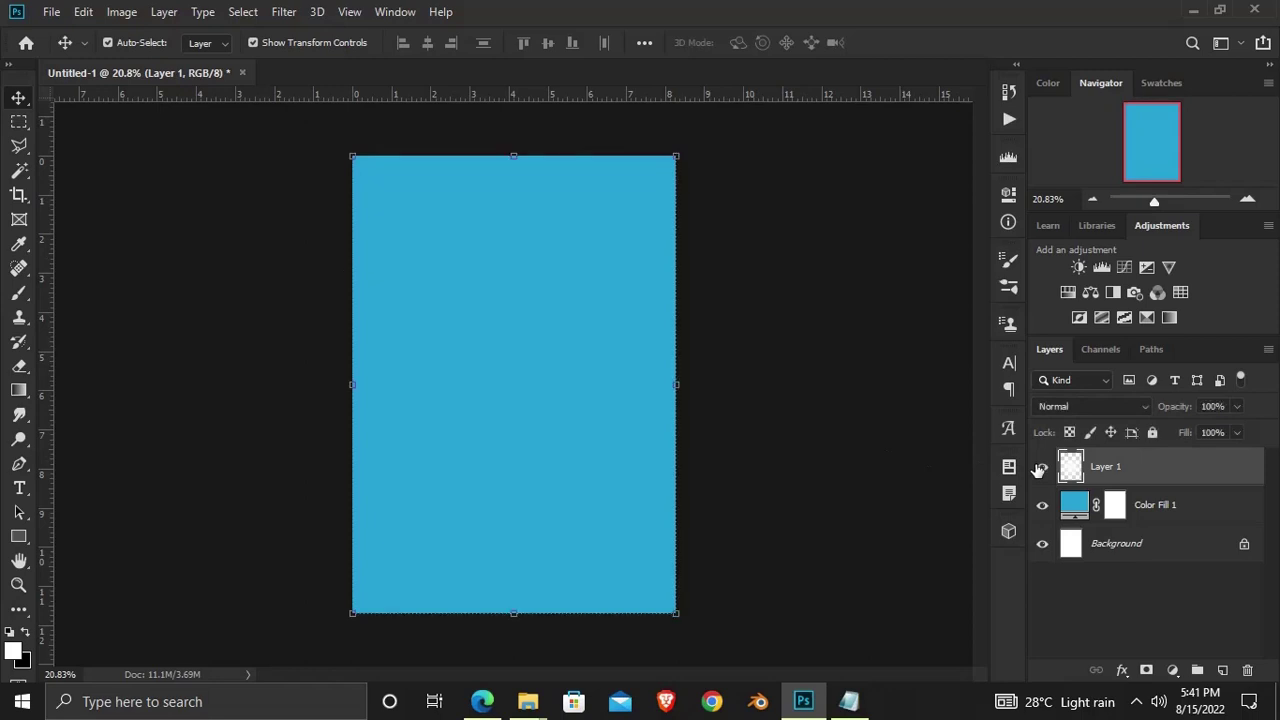
{"action": "left_click", "coordinate": [1042, 466]}
{"action": "left_click", "coordinate": [1076, 406]}
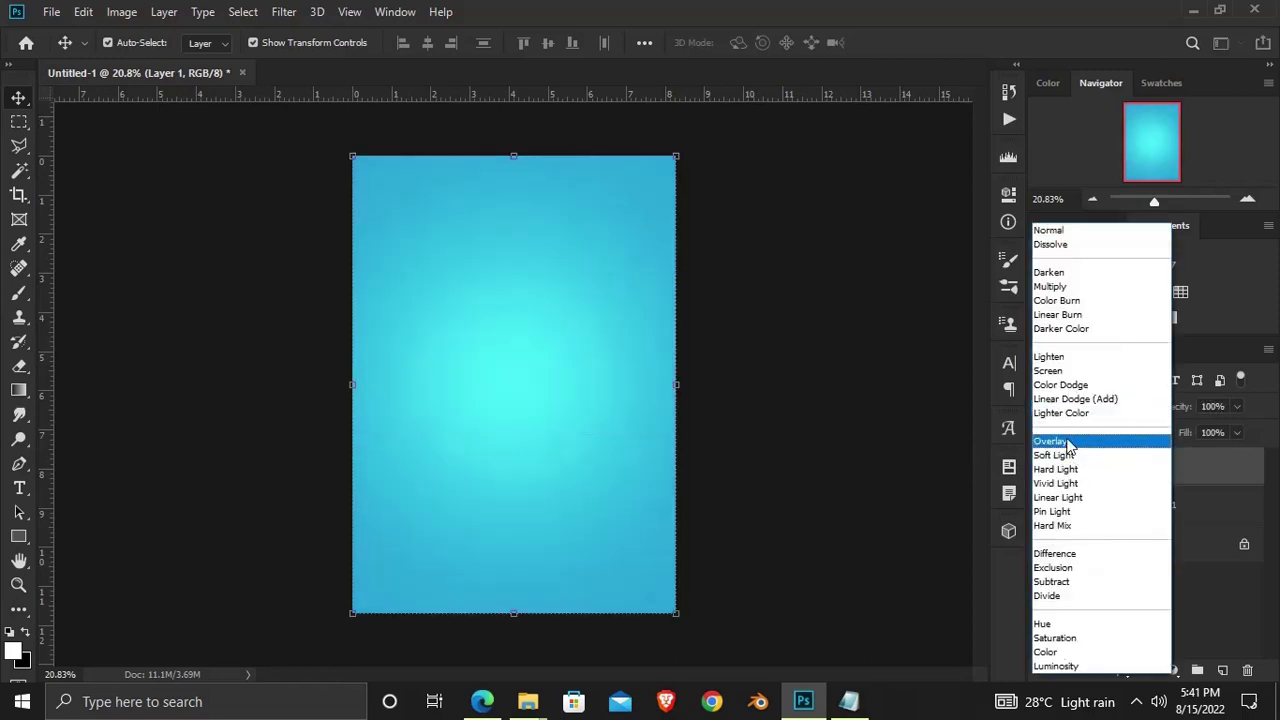
{"action": "left_click", "coordinate": [1065, 440]}
{"action": "left_click", "coordinate": [1042, 467]}
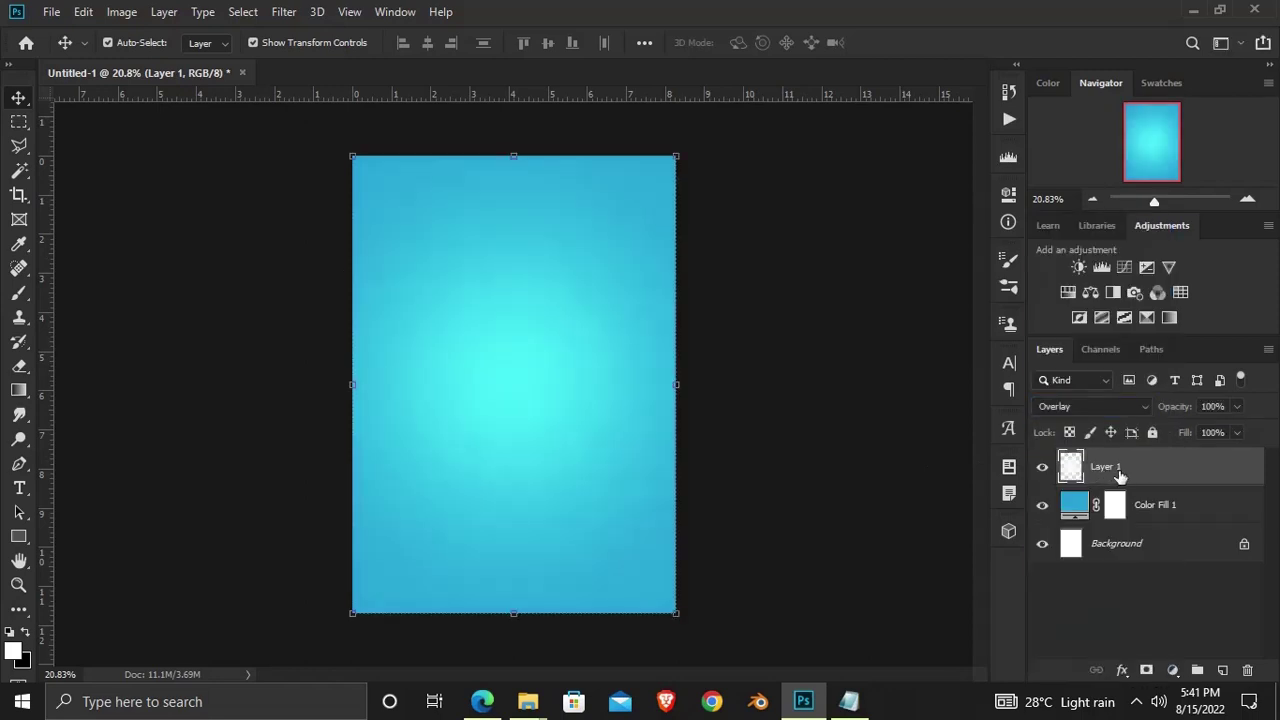
Duplicate Layer 1 and set the copy to Normal mode at 78% opacity
{"action": "key", "text": "ctrl+j"}
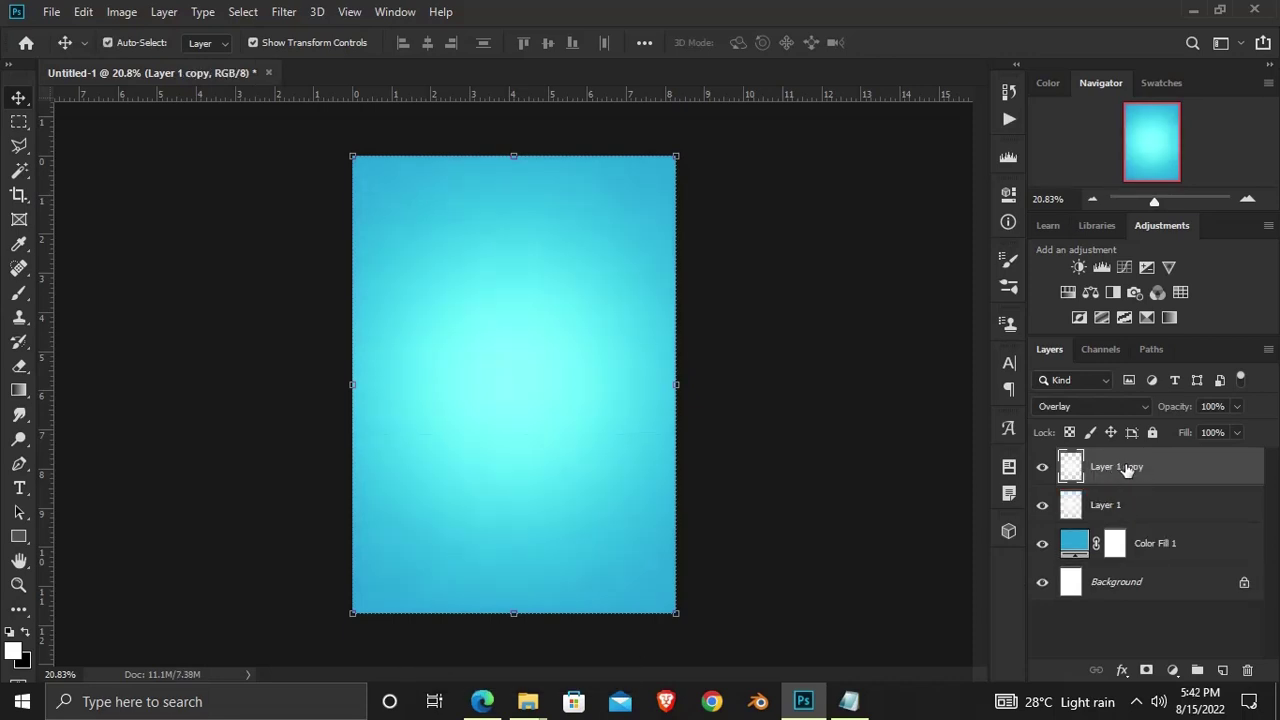
{"action": "left_click", "coordinate": [1077, 408]}
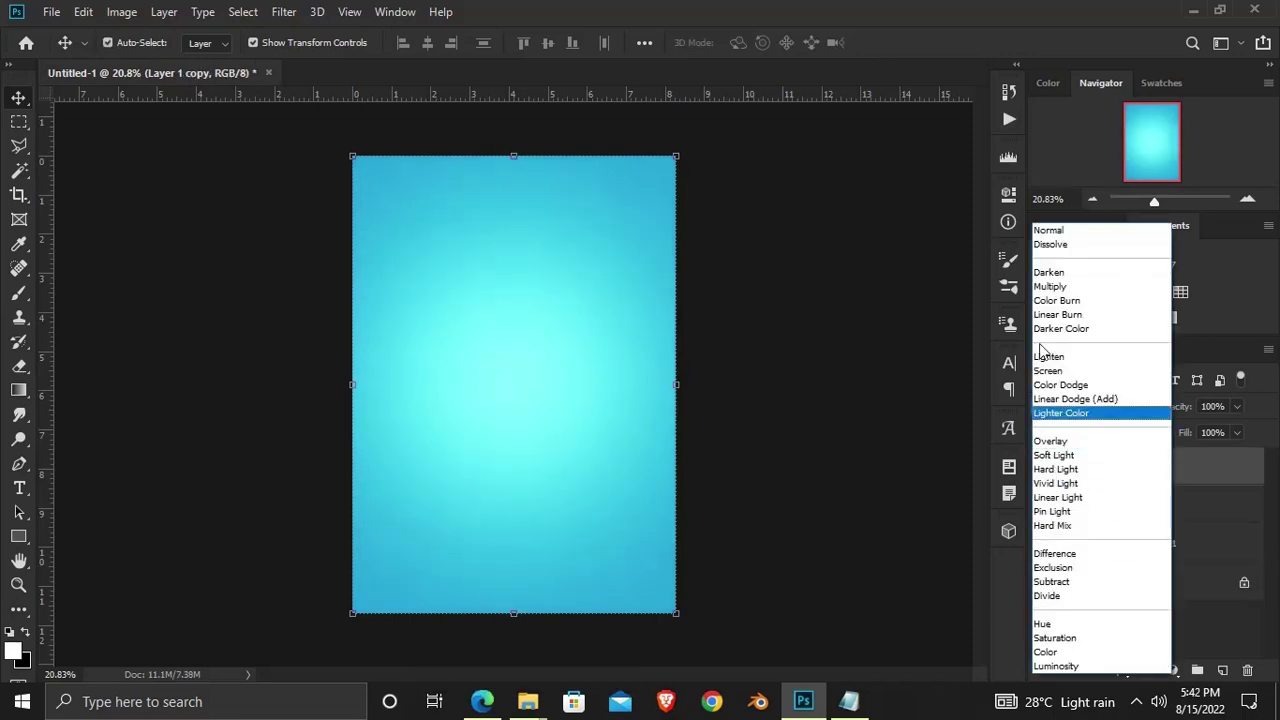
{"action": "left_click", "coordinate": [1058, 232]}
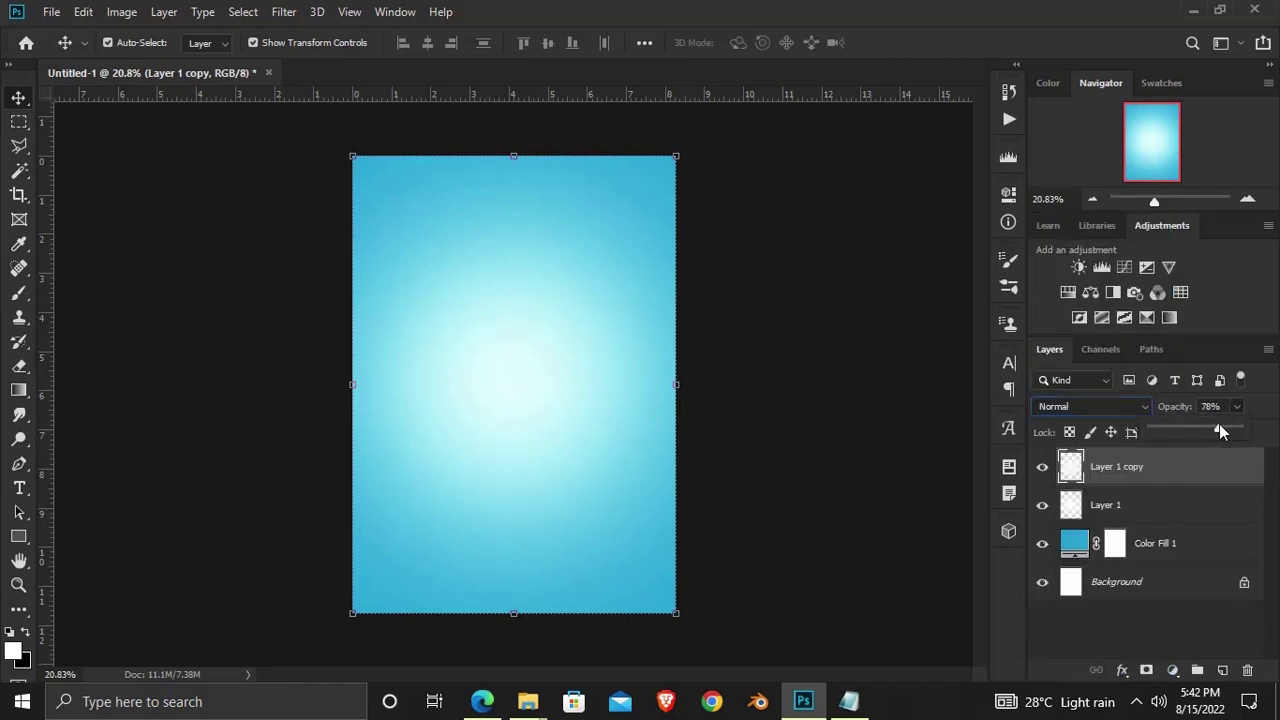
{"action": "left_click", "coordinate": [908, 503]}
{"action": "left_click", "coordinate": [1042, 466]}
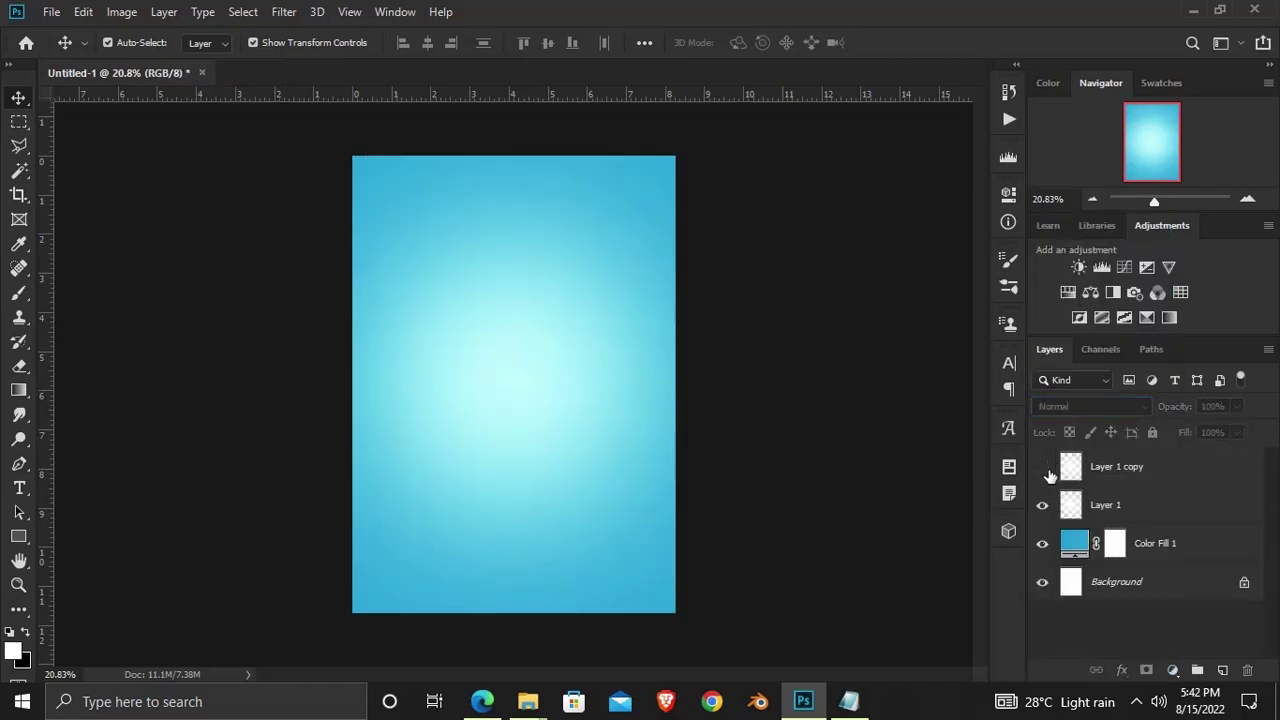
{"action": "left_click", "coordinate": [1042, 466]}
Open Tropicana resources.psd from recent files, copy its cloud 2 layer, and return to Untitled-1
{"action": "left_click", "coordinate": [50, 13]}
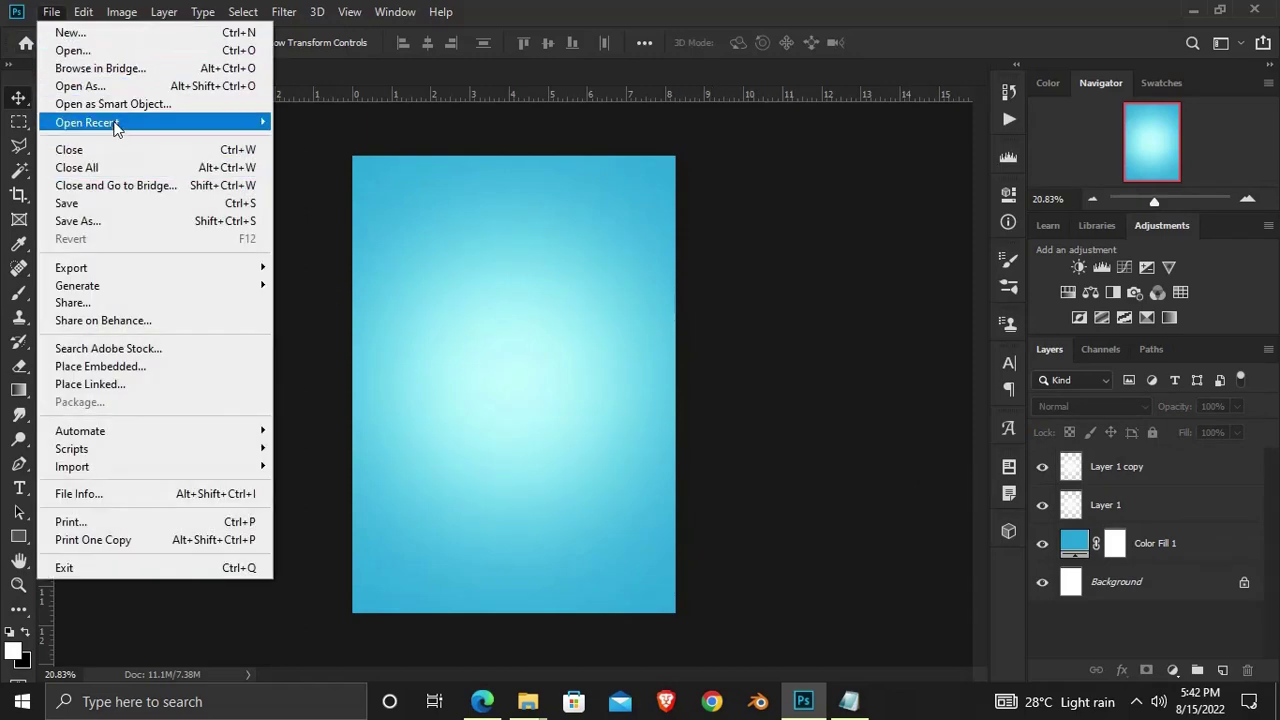
{"action": "mouse_move", "coordinate": [87, 122]}
{"action": "left_click", "coordinate": [375, 122]}
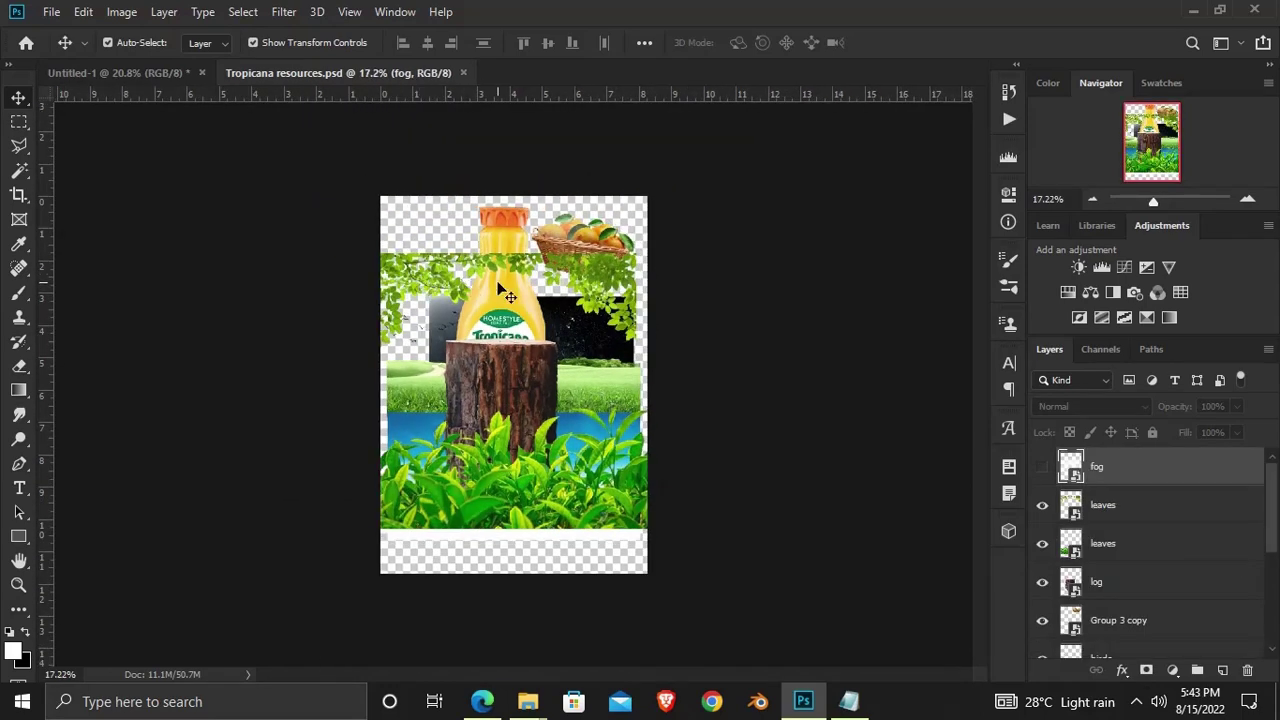
{"action": "left_click", "coordinate": [471, 328]}
{"action": "left_click", "coordinate": [824, 432]}
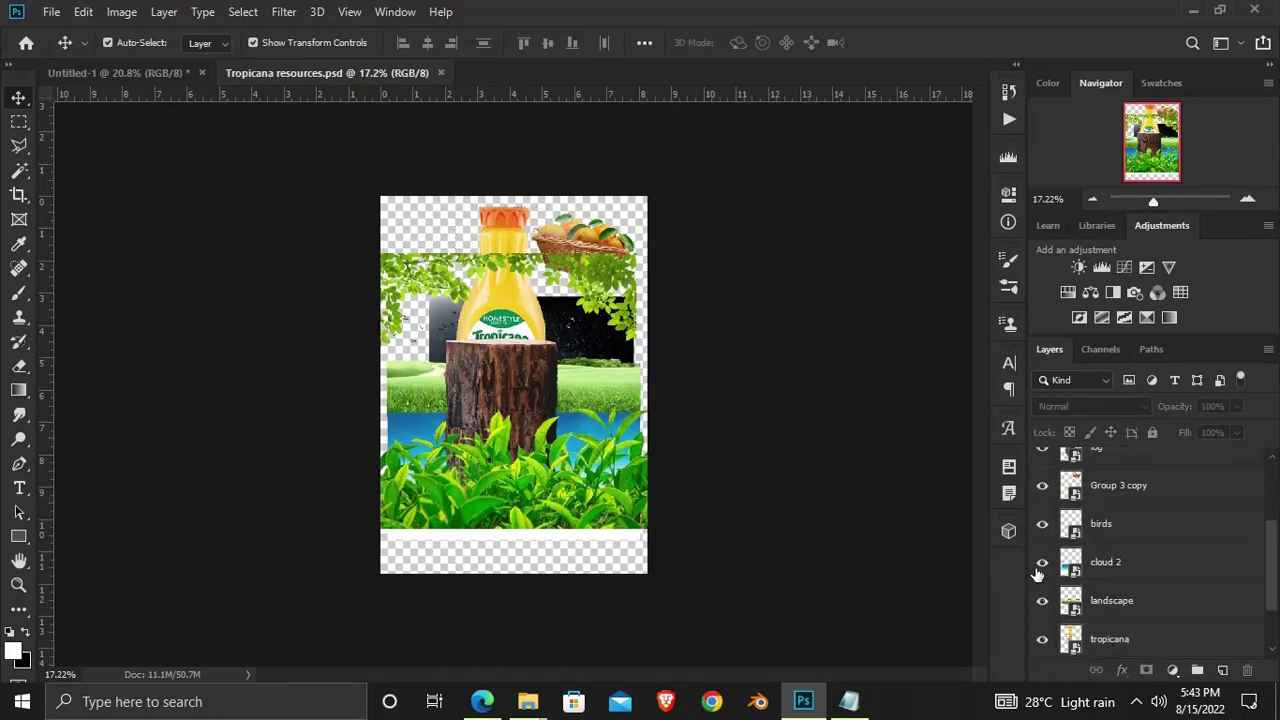
{"action": "left_click", "coordinate": [1134, 577]}
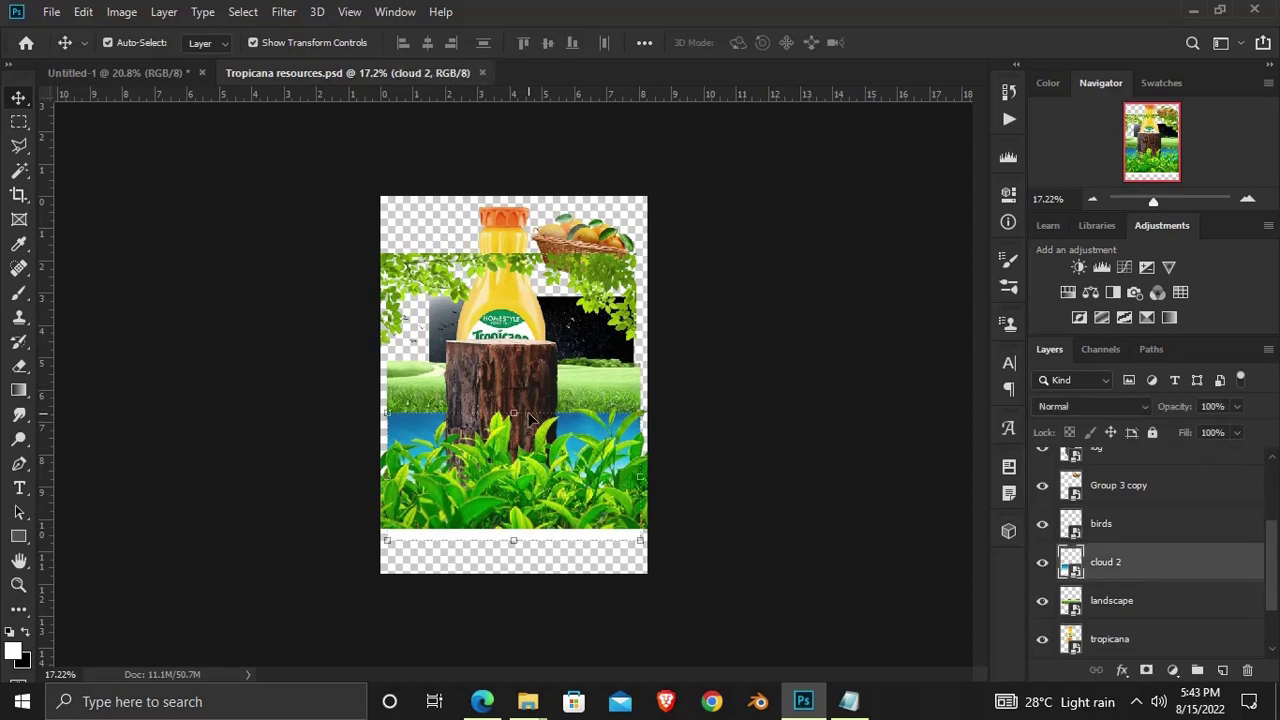
{"action": "key", "text": "ctrl+c"}
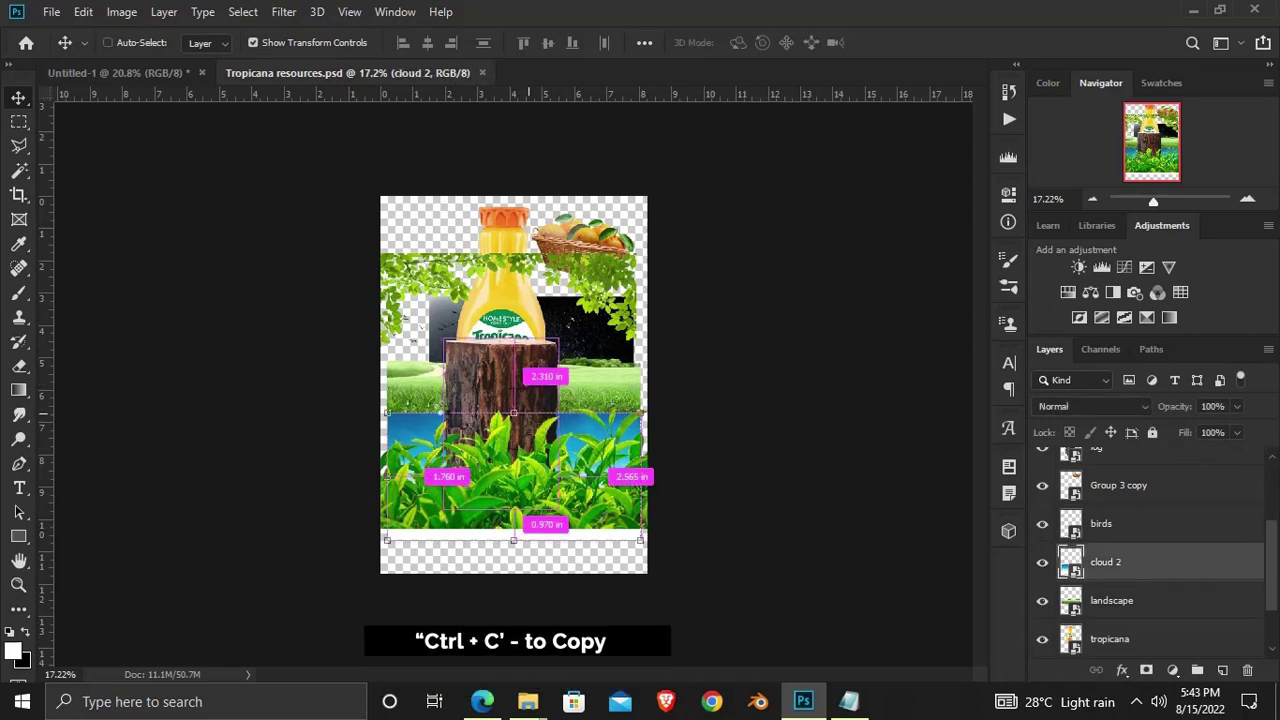
{"action": "left_click", "coordinate": [148, 72]}
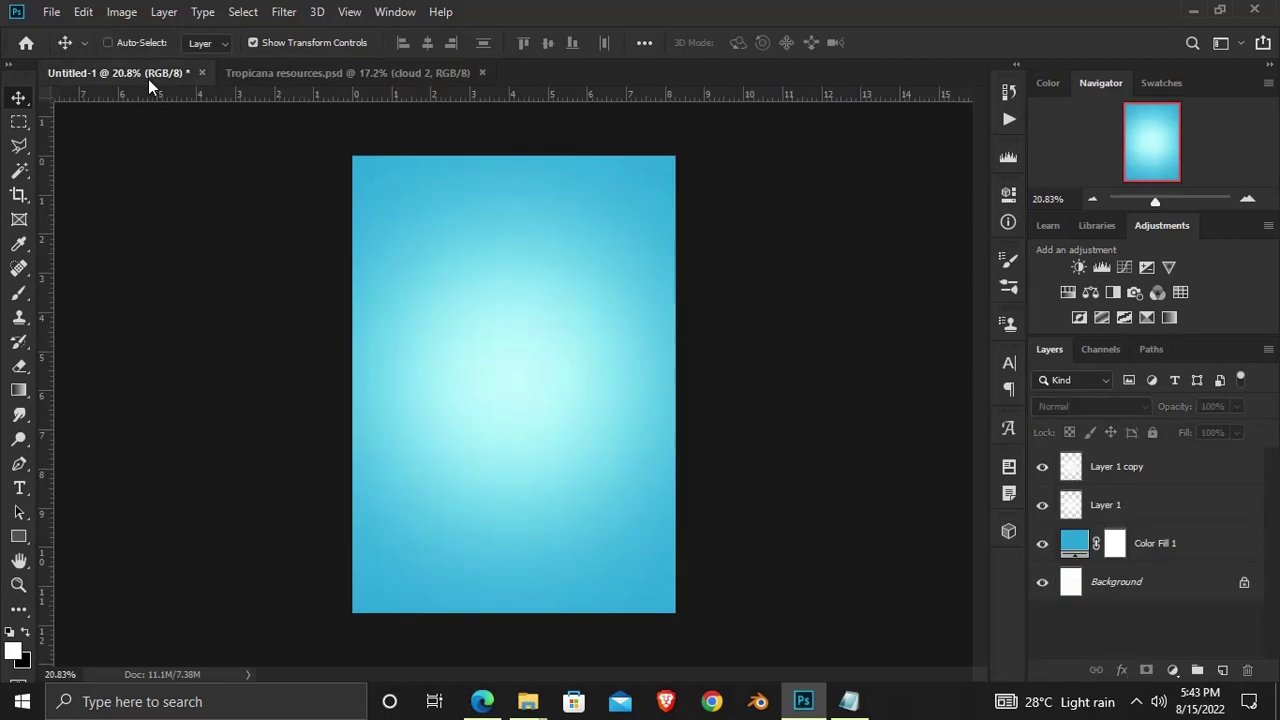
Paste cloud 2, enlarge it to the poster width, and move it to the top
{"action": "key", "text": "ctrl+v"}
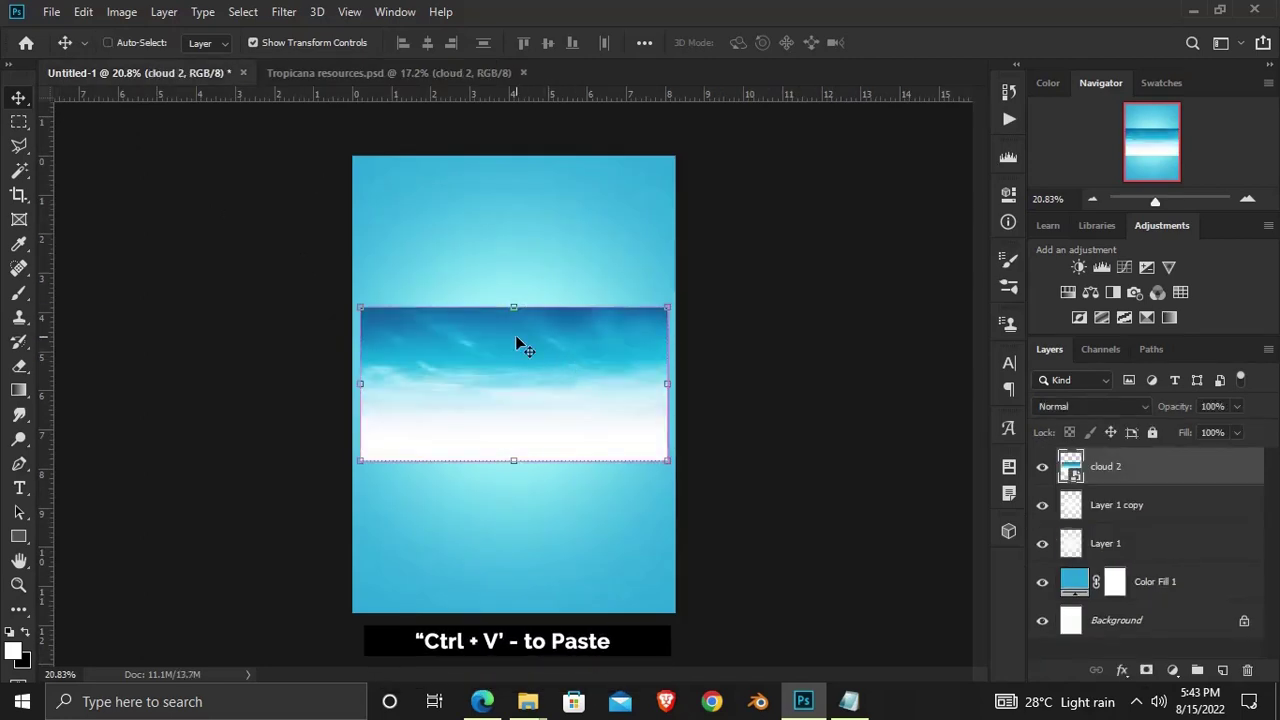
{"action": "key", "text": "ctrl+t"}
{"action": "left_click_drag", "start_coordinate": [512, 307], "coordinate": [513, 252]}
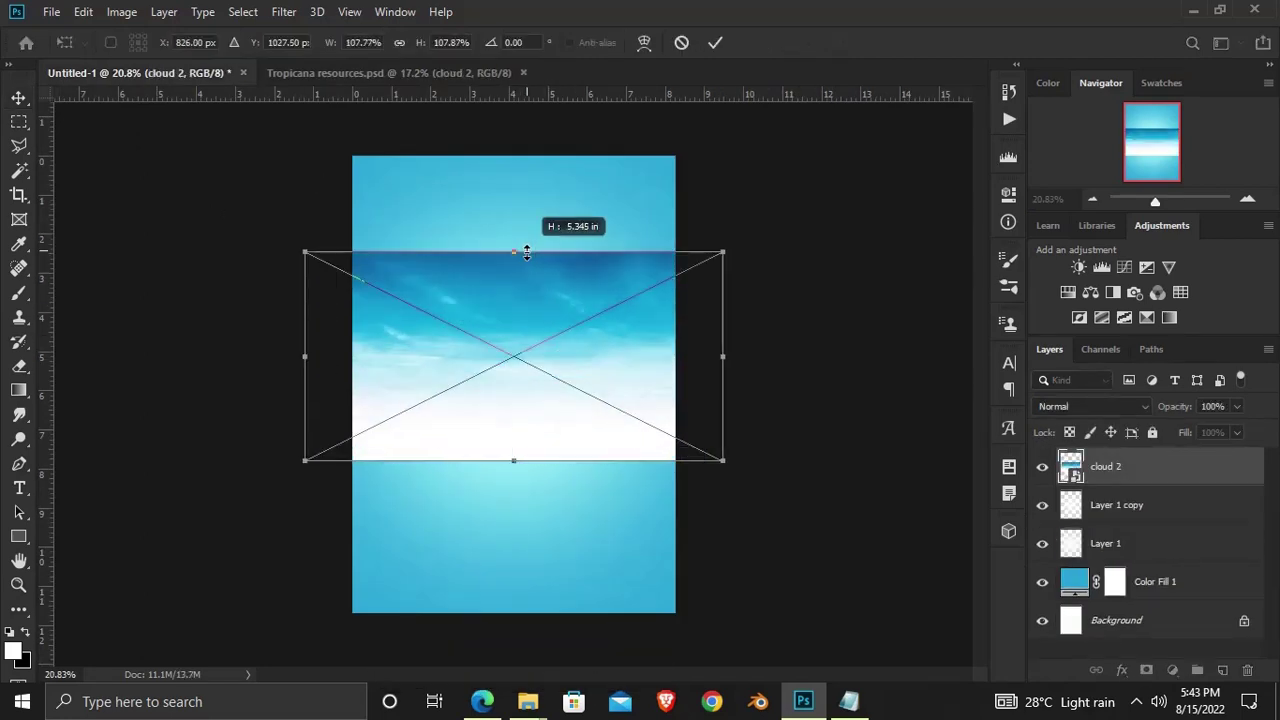
{"action": "left_click_drag", "start_coordinate": [507, 367], "coordinate": [516, 256]}
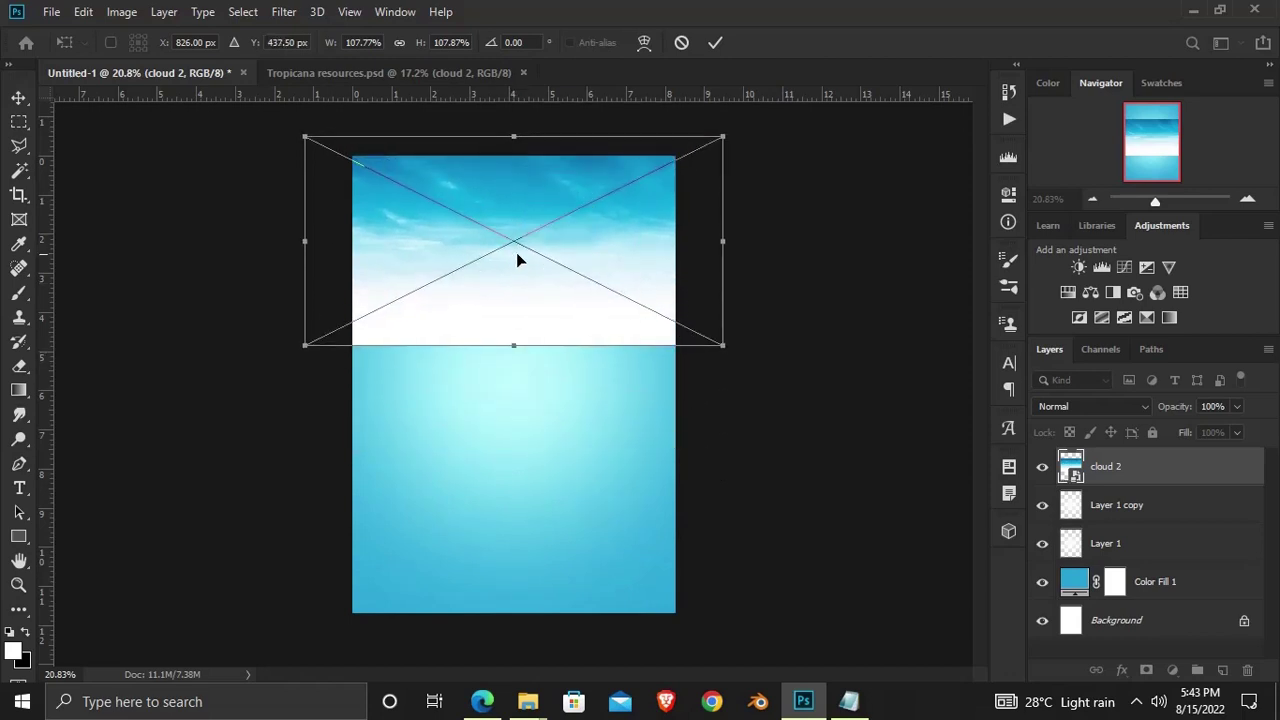
{"action": "left_click", "coordinate": [716, 43]}
{"action": "left_click", "coordinate": [1042, 466]}
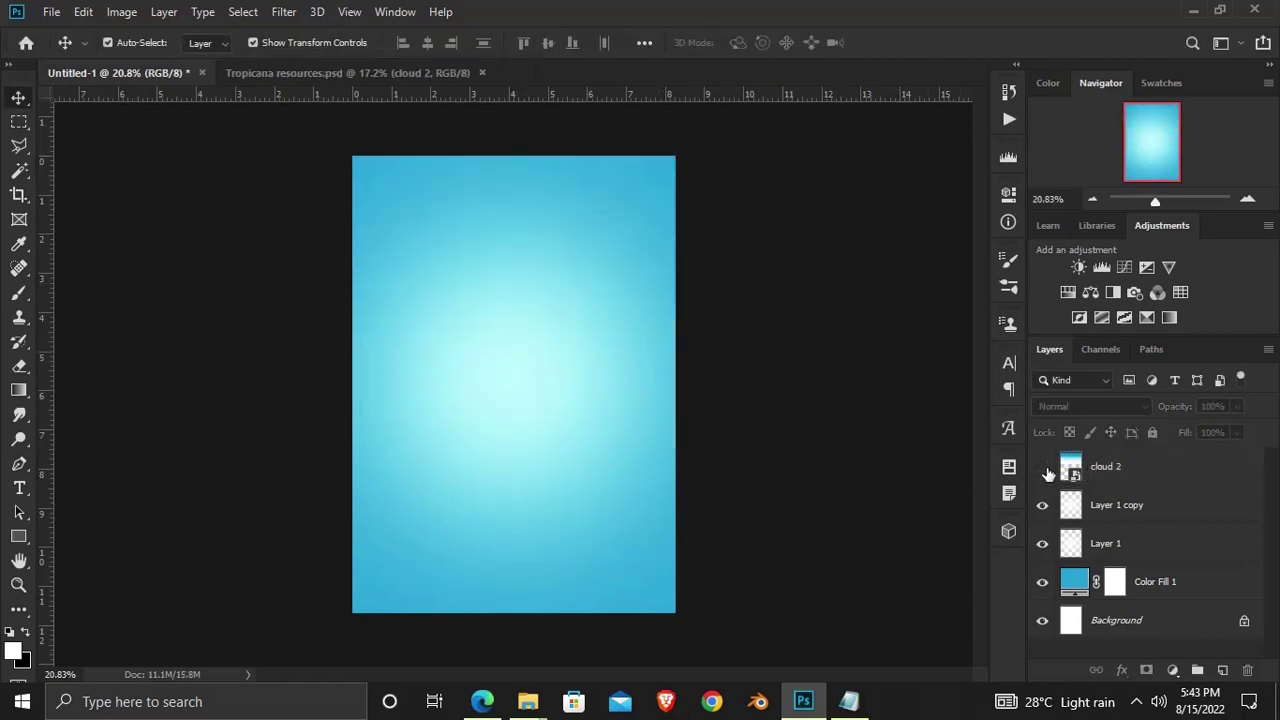
{"action": "left_click", "coordinate": [1042, 466]}
Add a layer mask to cloud 2 and set up a black Foreground to Transparent gradient
{"action": "left_click", "coordinate": [1117, 477]}
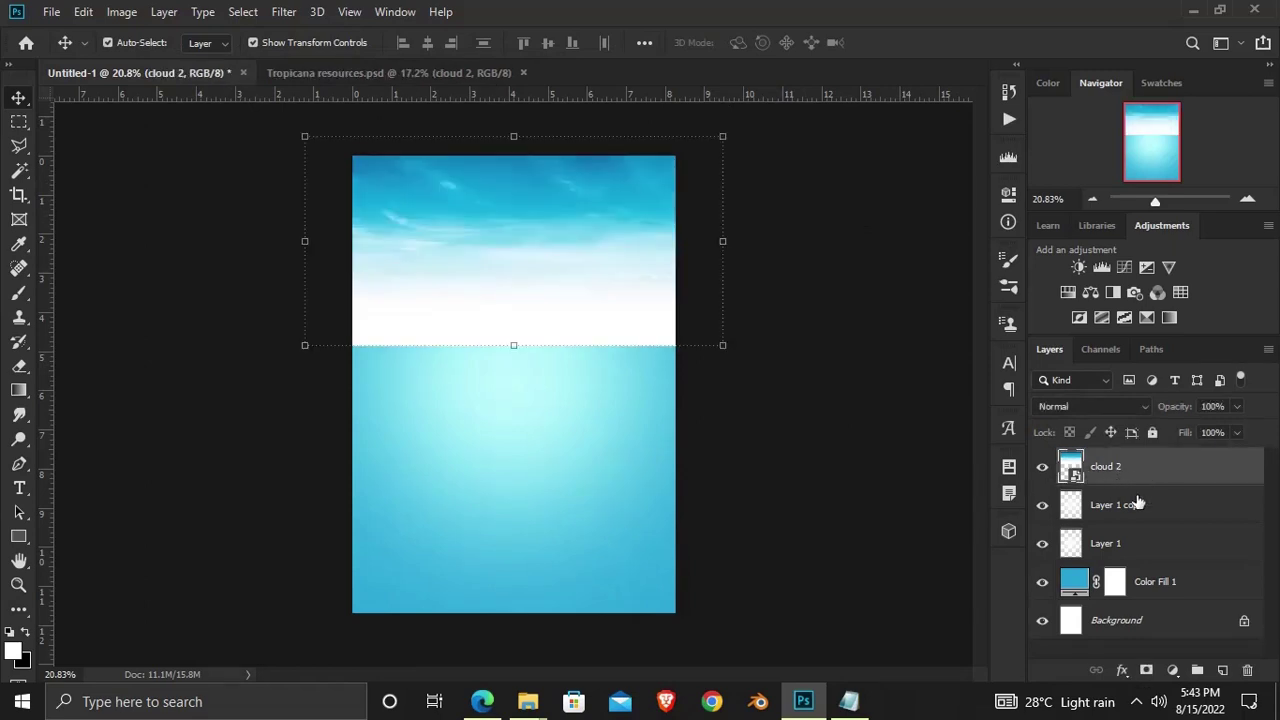
{"action": "left_click", "coordinate": [1146, 670]}
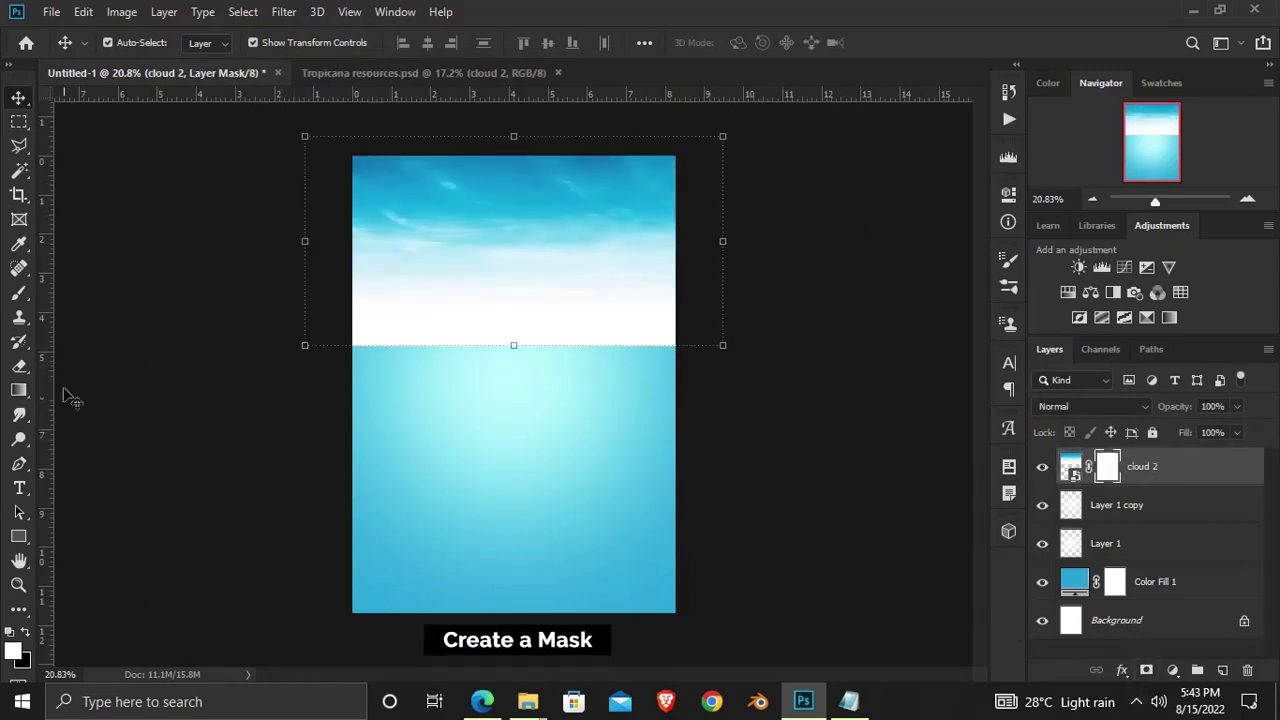
{"action": "left_click", "coordinate": [18, 390]}
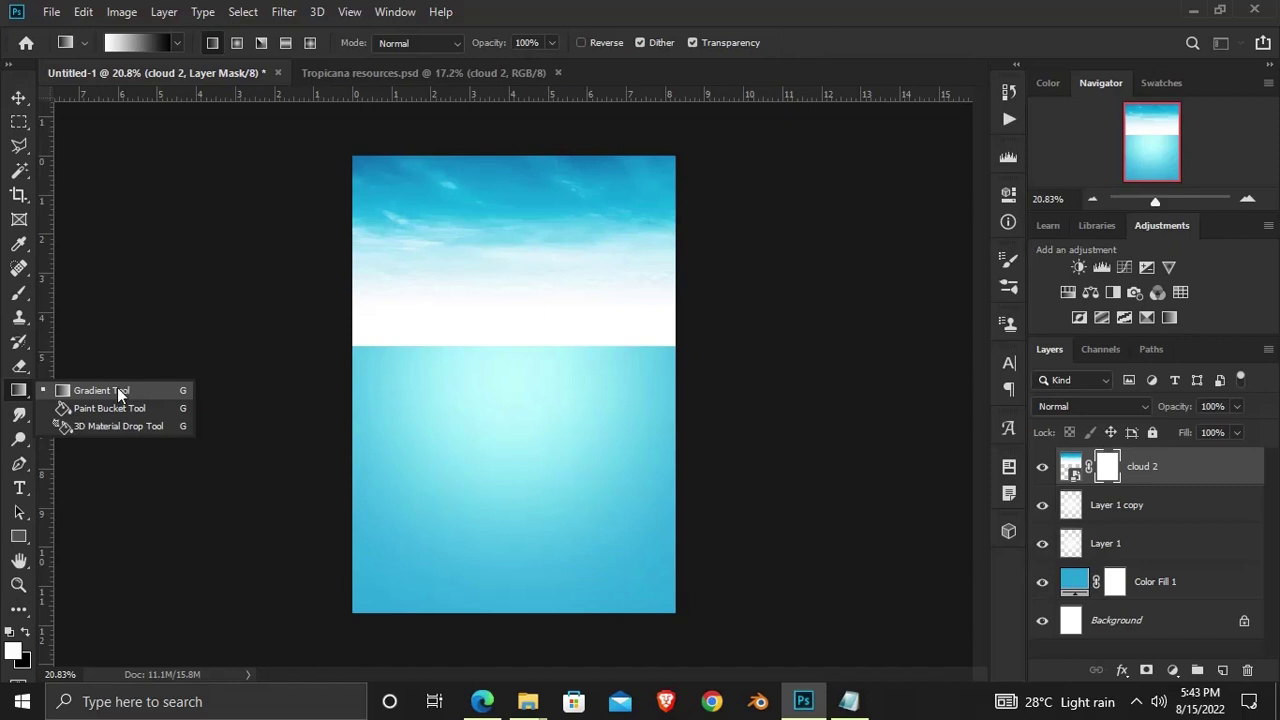
{"action": "left_click", "coordinate": [104, 390]}
{"action": "key", "text": "x"}
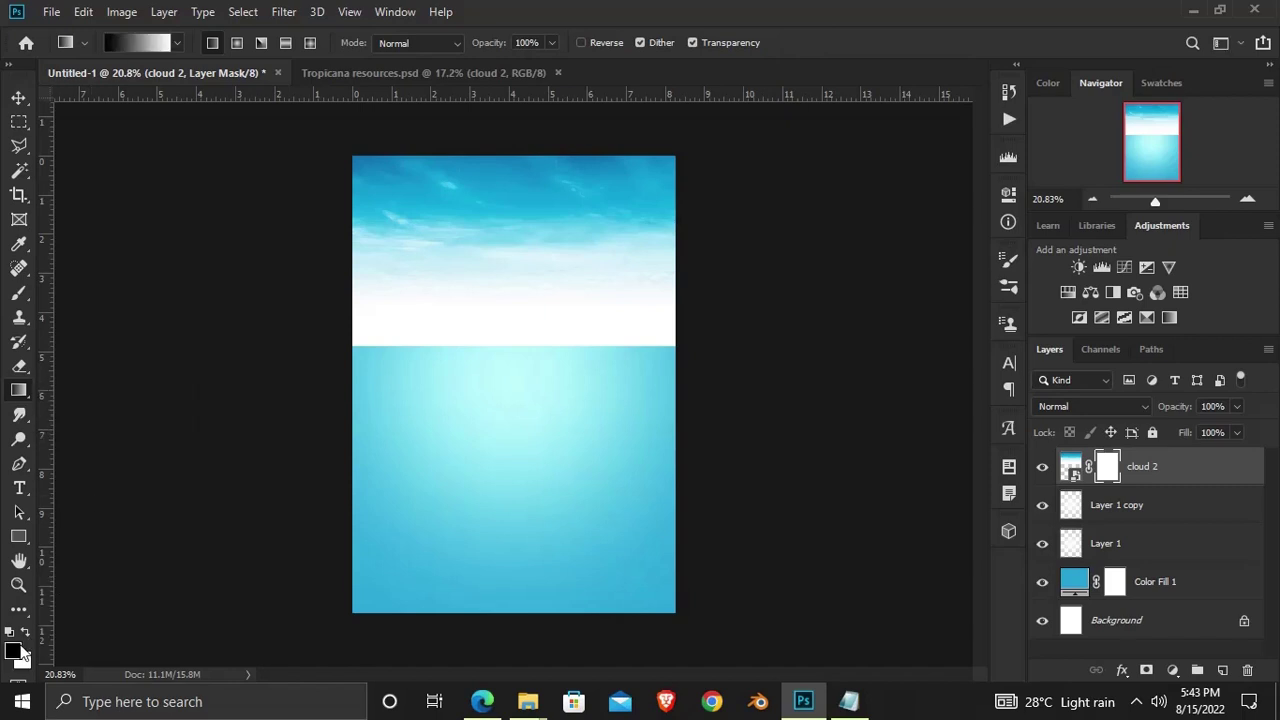
{"action": "left_click", "coordinate": [150, 43]}
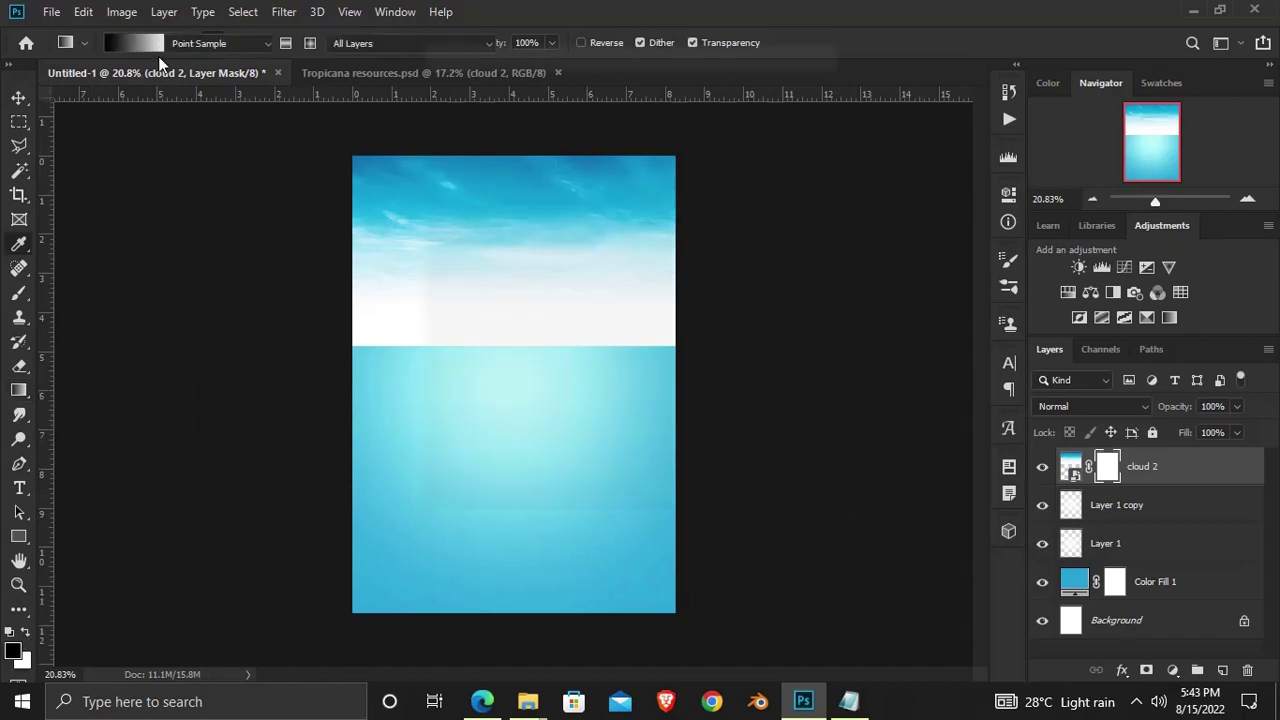
{"action": "left_click", "coordinate": [480, 110]}
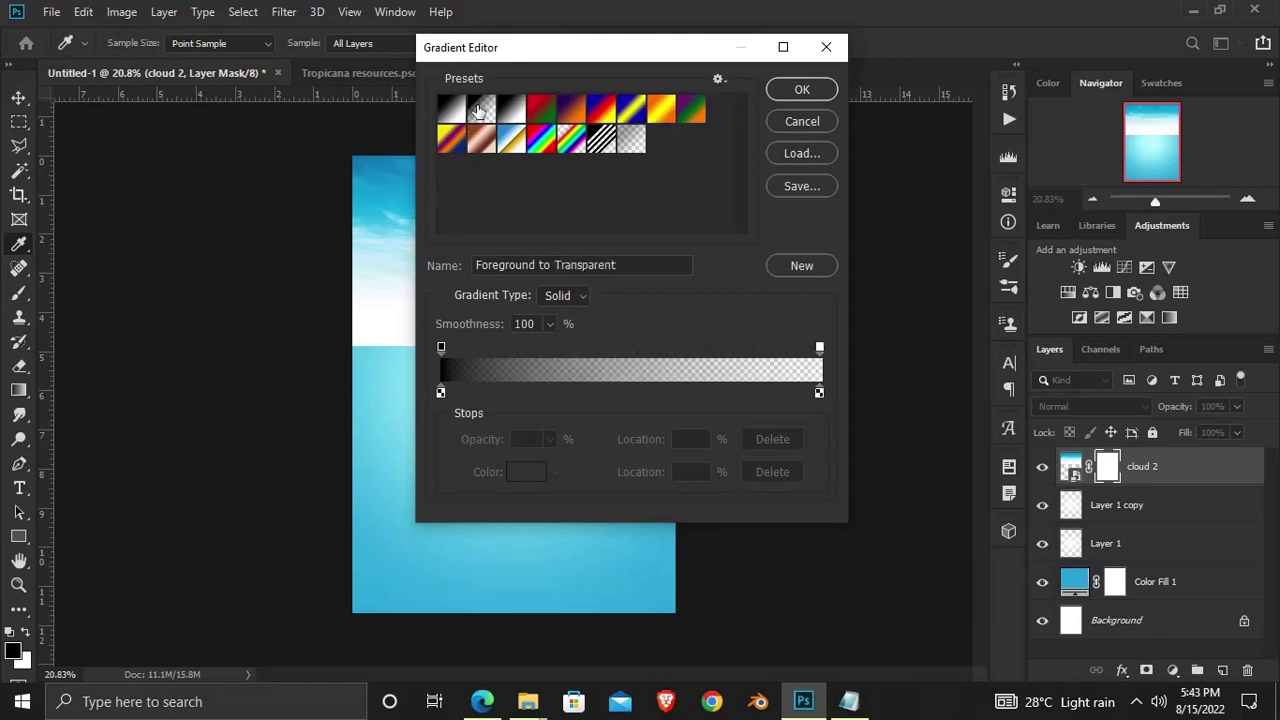
{"action": "left_click", "coordinate": [805, 93]}
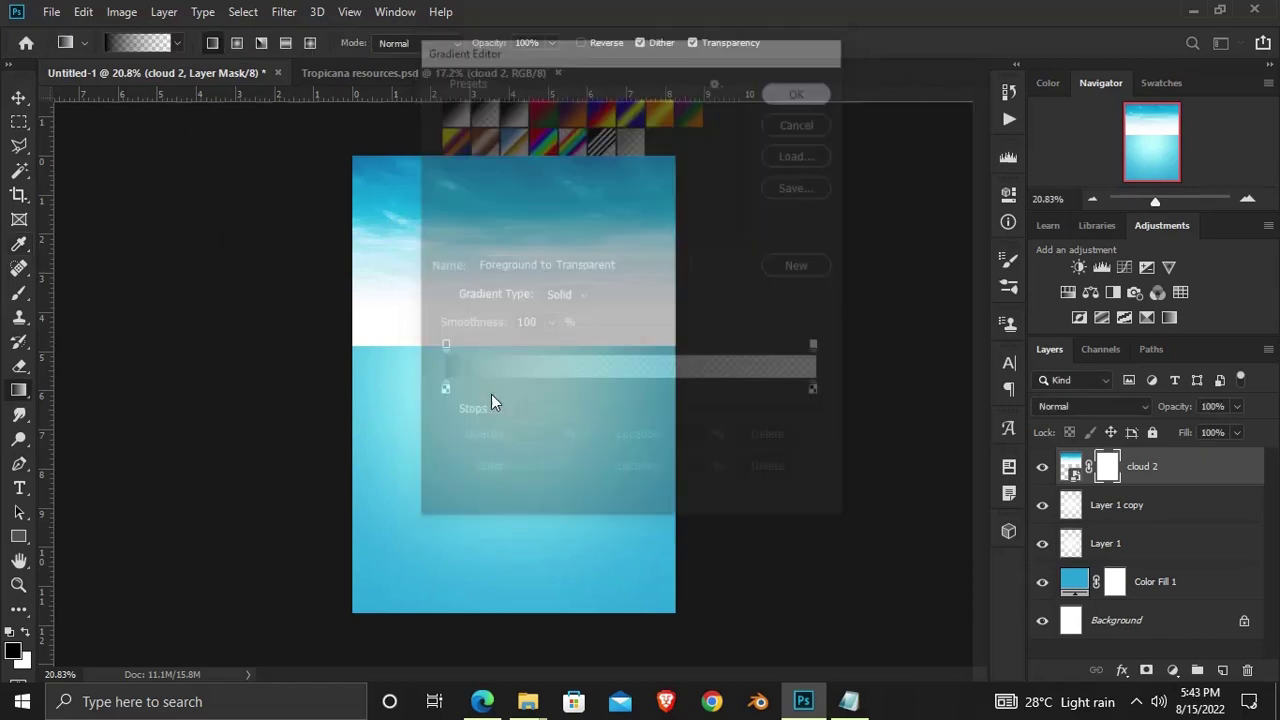
Drag upward gradients on the mask to fade the clouds into the blue background
{"action": "right_click", "coordinate": [16, 390]}
{"action": "left_click", "coordinate": [108, 392]}
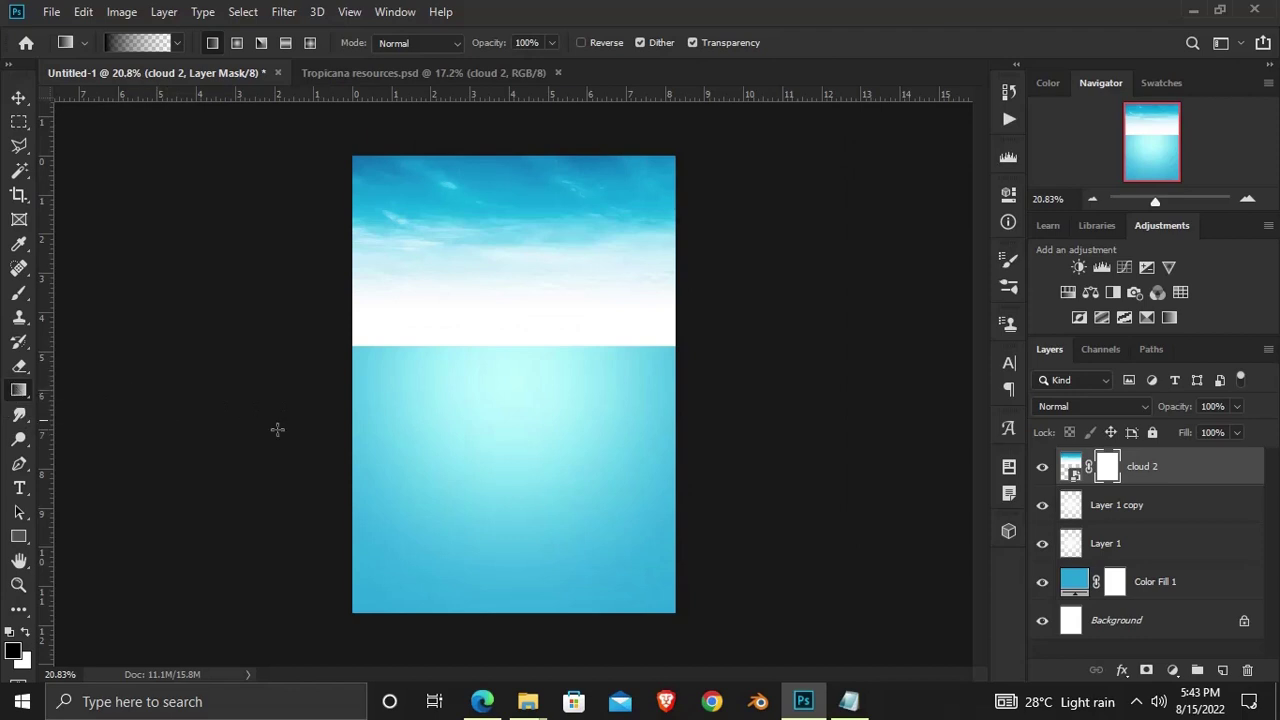
{"action": "mouse_move", "coordinate": [502, 429]}
{"action": "left_mouse_down"}
{"action": "mouse_move", "coordinate": [502, 226]}
{"action": "mouse_move", "coordinate": [505, 285]}
{"action": "left_mouse_up"}
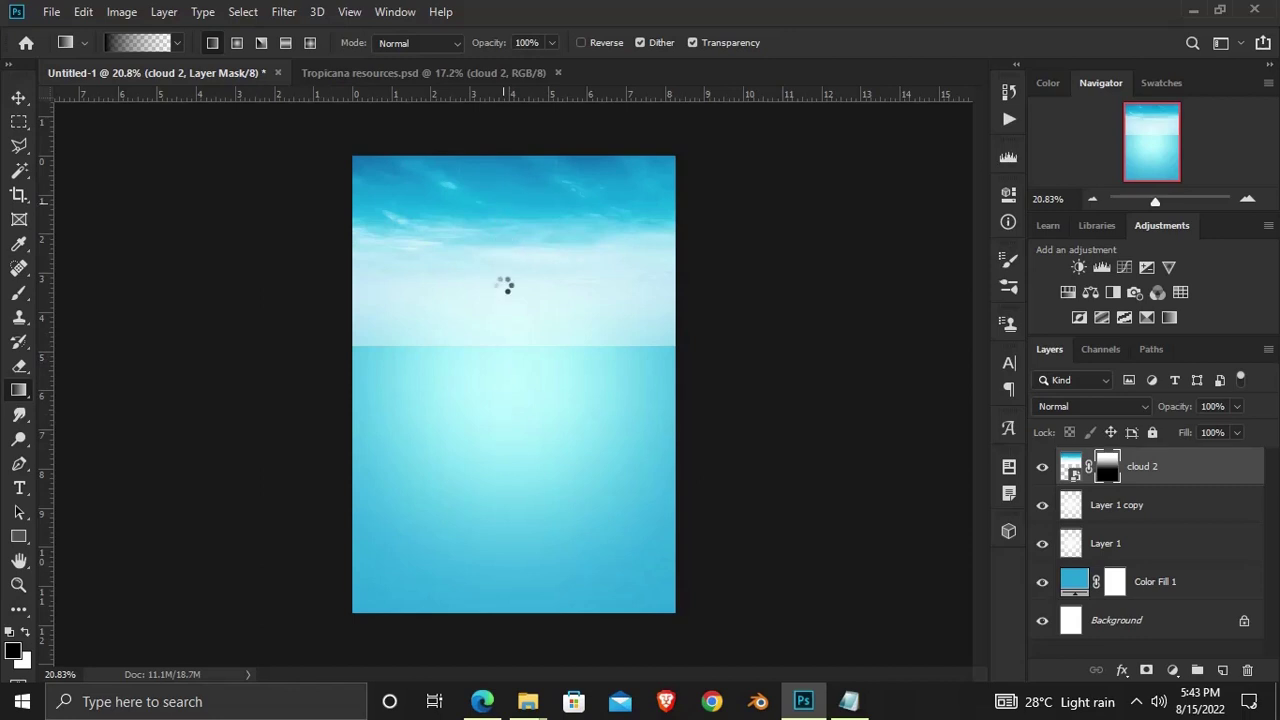
{"action": "left_click_drag", "start_coordinate": [500, 403], "coordinate": [500, 210]}
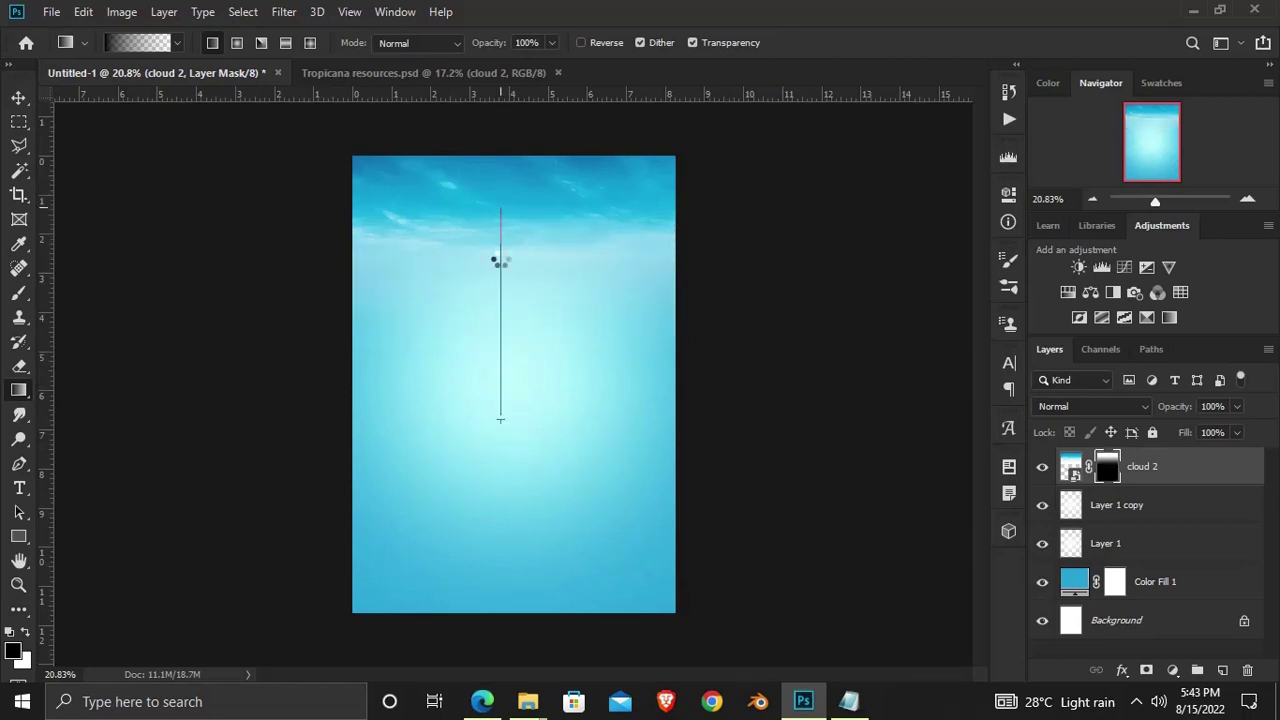
{"action": "left_click_drag", "start_coordinate": [503, 431], "coordinate": [503, 253]}
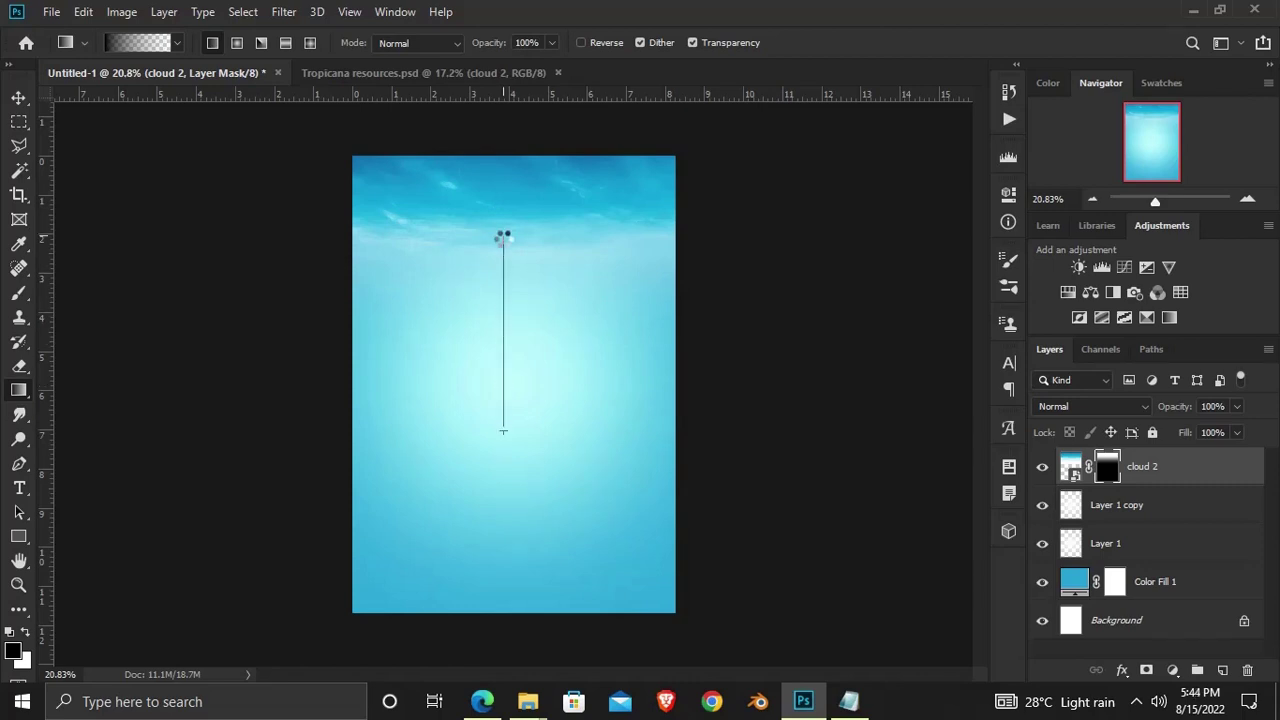
{"action": "left_click", "coordinate": [19, 97]}
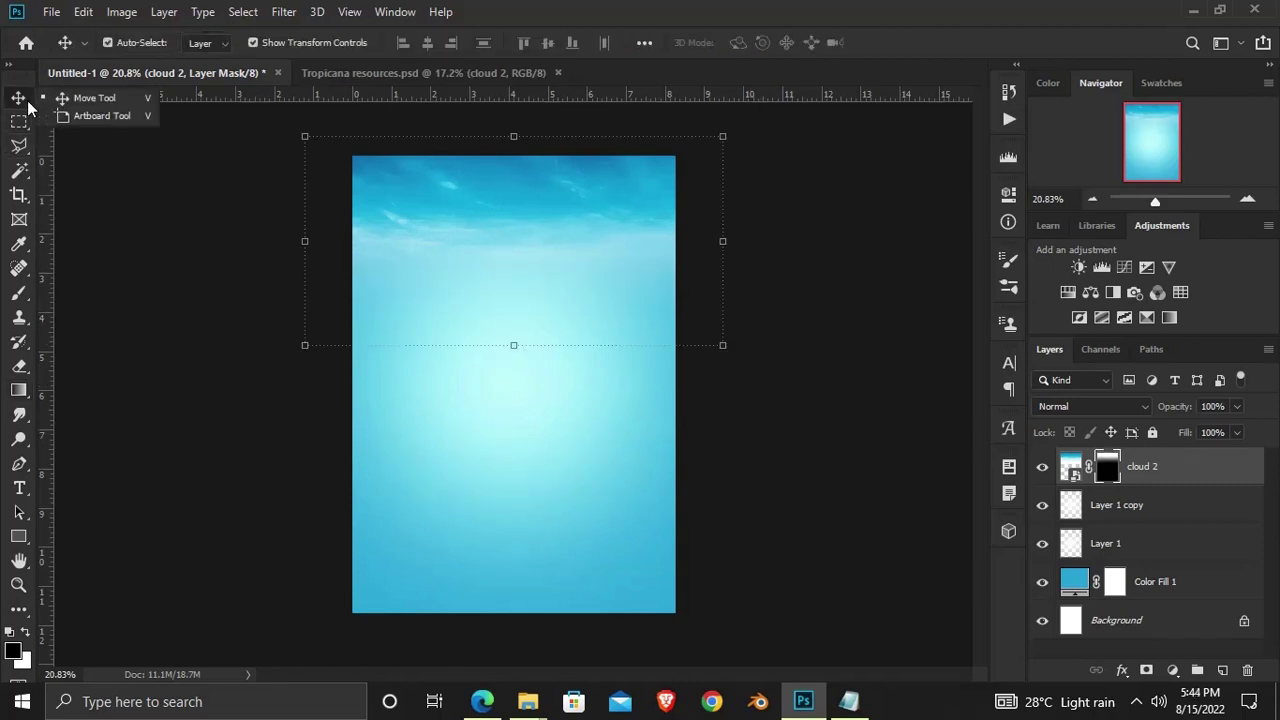
{"action": "left_click", "coordinate": [1042, 464]}
{"action": "left_click", "coordinate": [1042, 464]}
{"action": "left_click", "coordinate": [807, 434]}
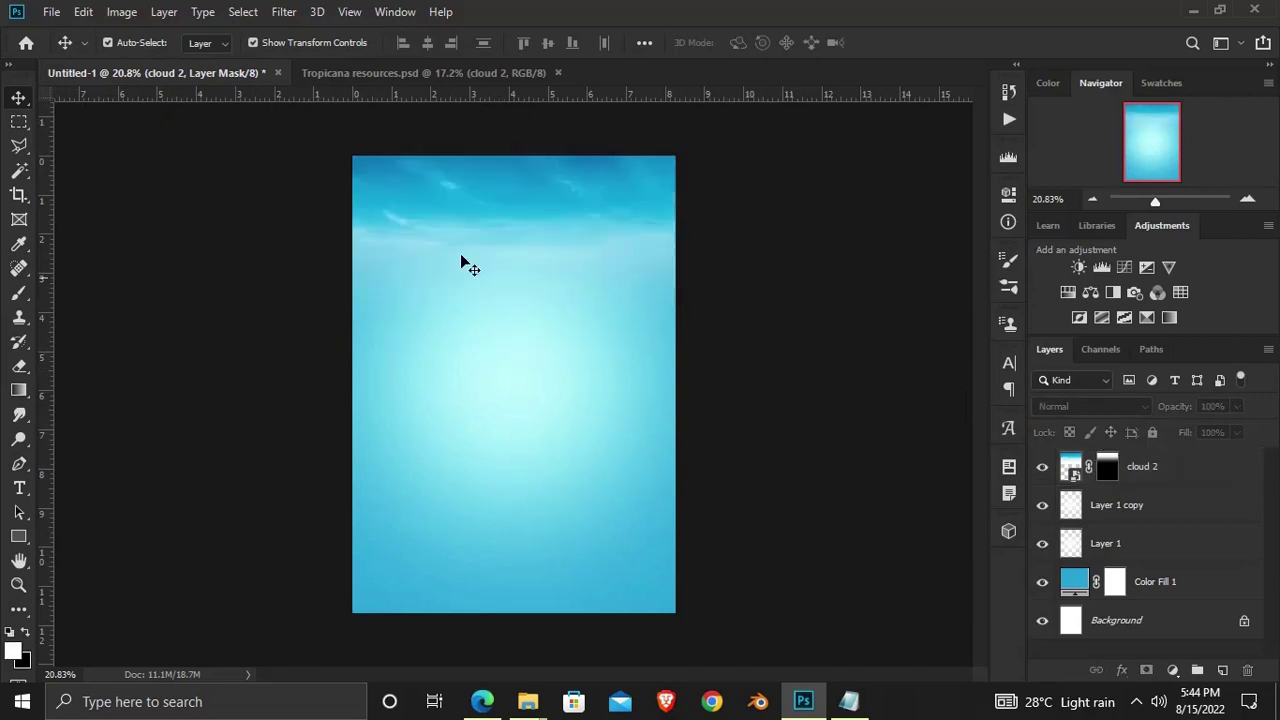
Drag the leaves layer from Tropicana resources into the poster and place it along the bottom
{"action": "left_click", "coordinate": [380, 73]}
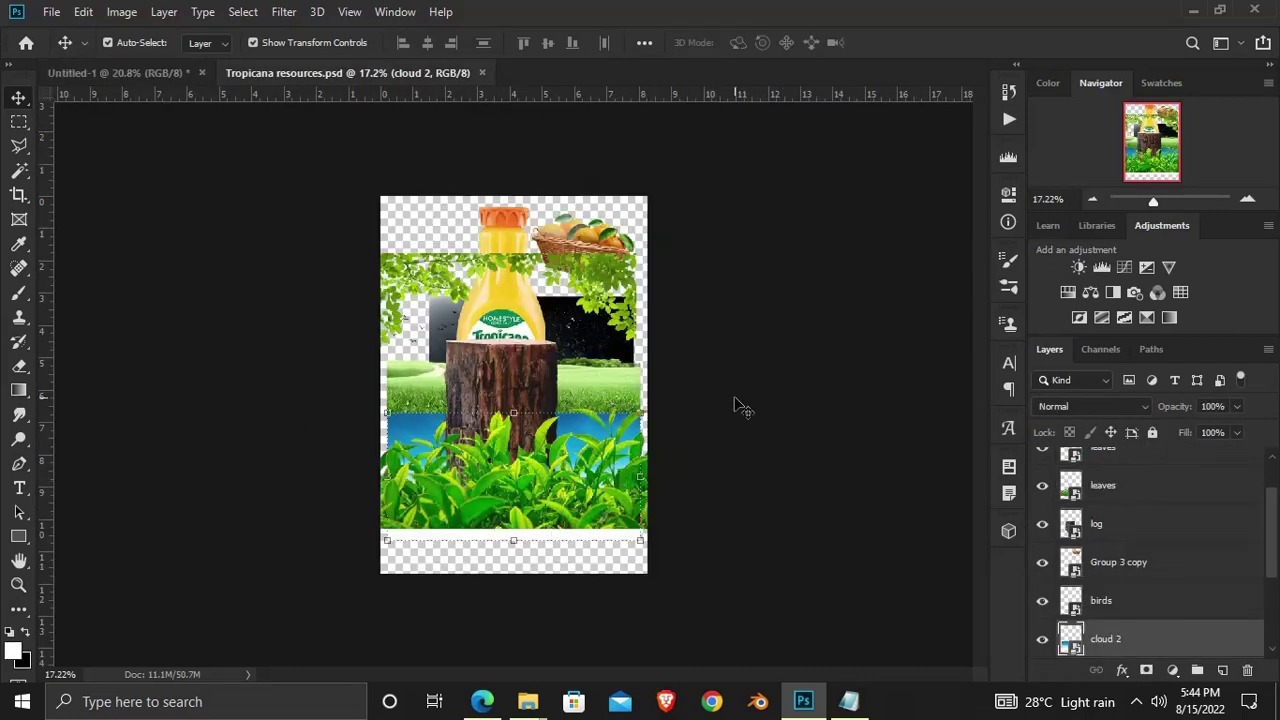
{"action": "left_click_drag", "start_coordinate": [578, 497], "coordinate": [540, 462]}
{"action": "key", "text": "ctrl"}
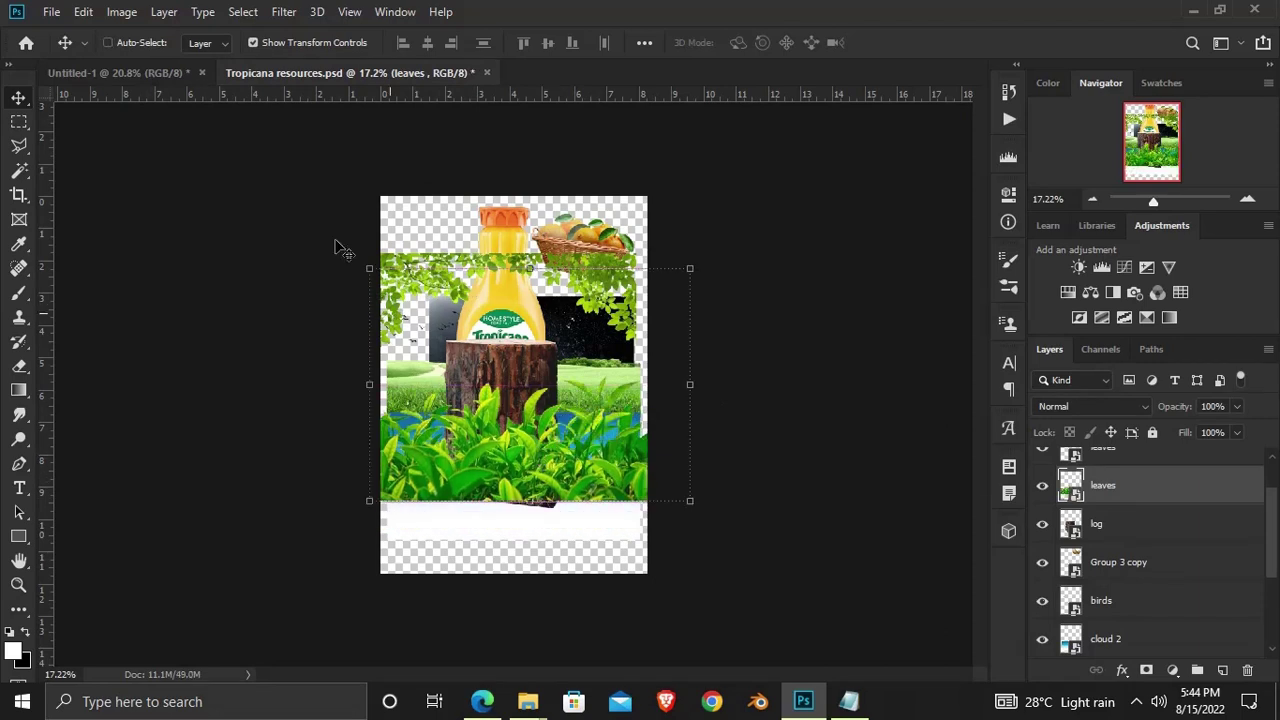
{"action": "left_click_drag", "start_coordinate": [338, 247], "coordinate": [489, 390]}
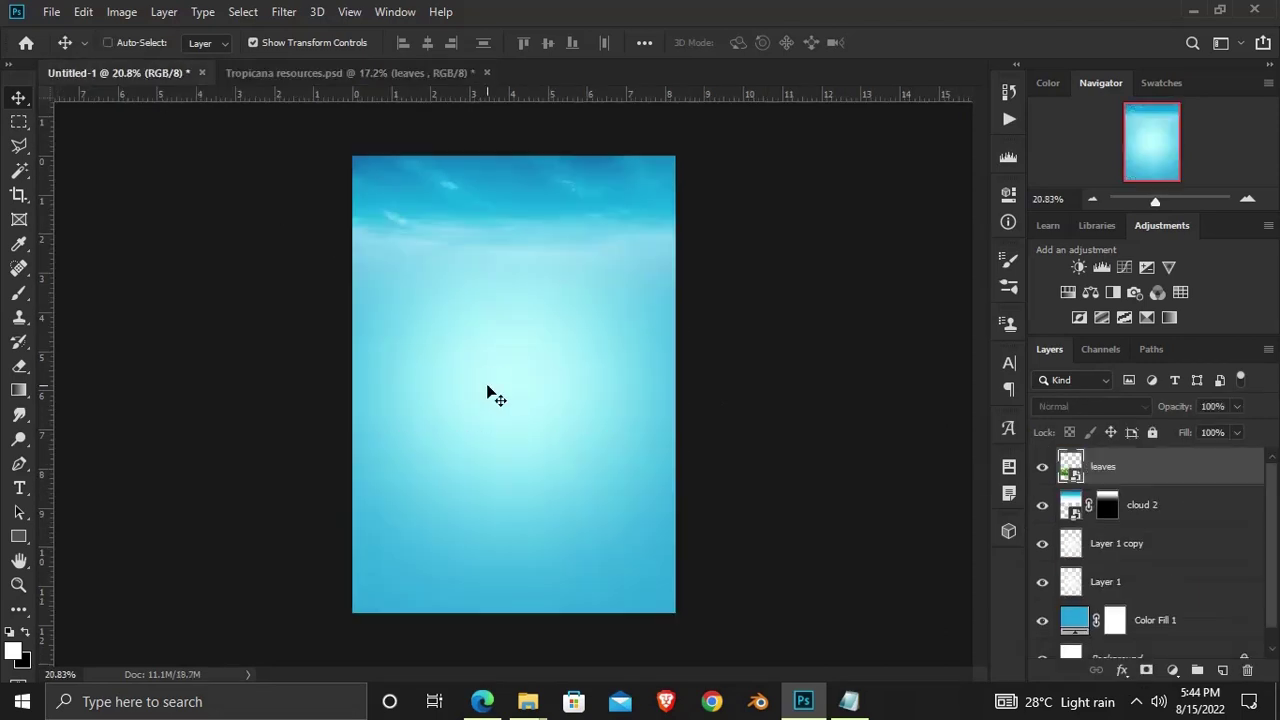
{"action": "mouse_move", "coordinate": [526, 406]}
{"action": "left_mouse_down"}
{"action": "mouse_move", "coordinate": [549, 529]}
{"action": "mouse_move", "coordinate": [528, 562]}
{"action": "mouse_move", "coordinate": [560, 566]}
{"action": "left_mouse_up"}
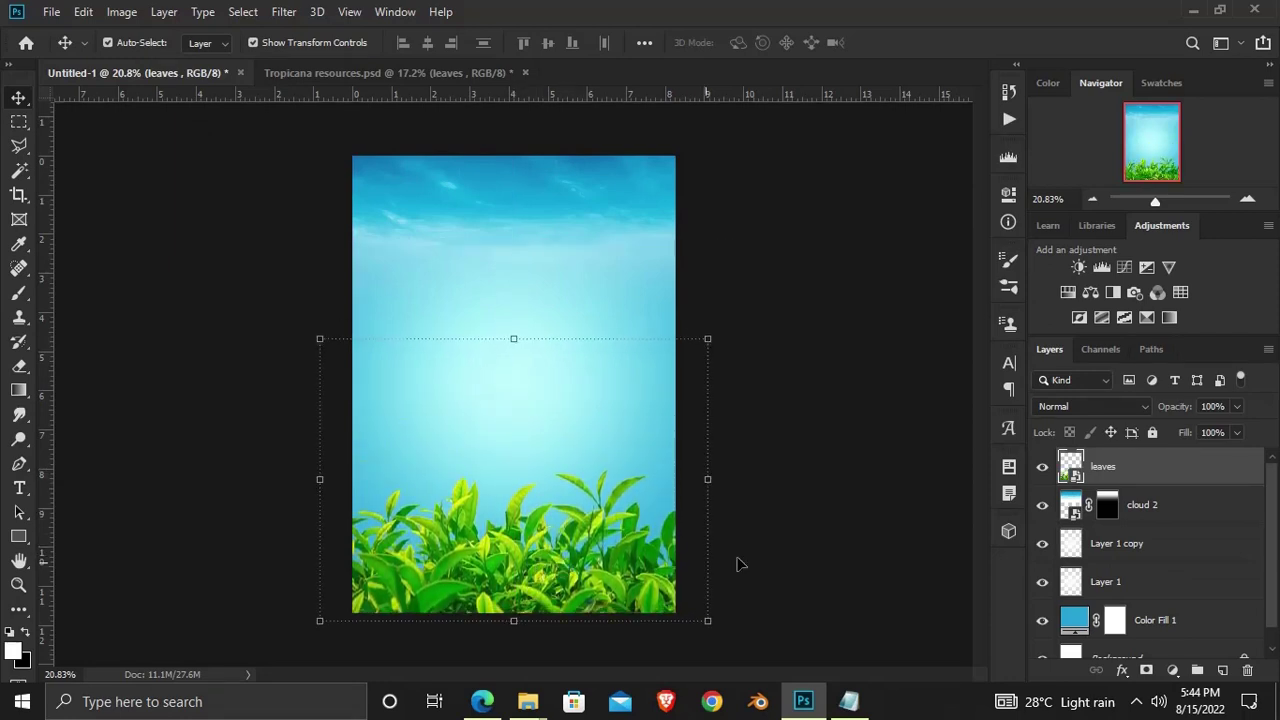
{"action": "left_click", "coordinate": [822, 541]}
{"action": "left_click", "coordinate": [612, 562]}
{"action": "left_click", "coordinate": [1041, 467]}
Add a Levels adjustment clipped to the leaves, lowering the output white level
{"action": "left_click", "coordinate": [1041, 467]}
{"action": "left_click", "coordinate": [1172, 670]}
{"action": "left_click", "coordinate": [1165, 409]}
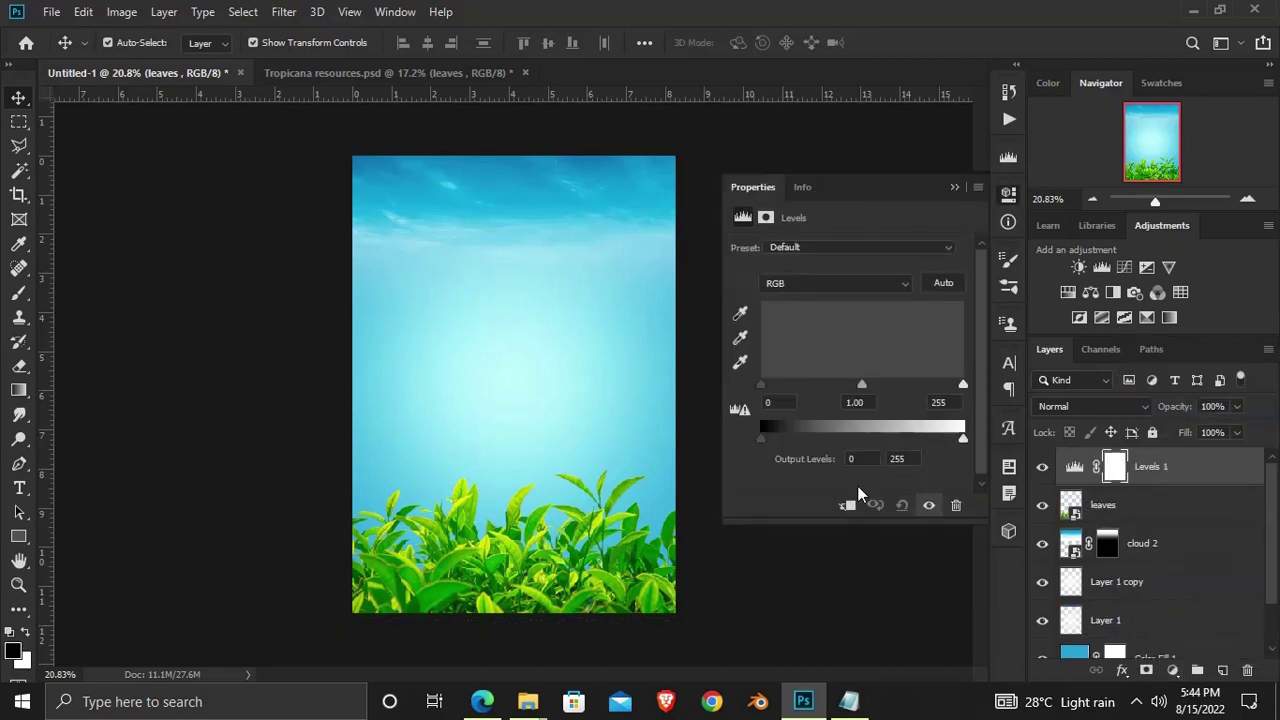
{"action": "left_click", "coordinate": [847, 506]}
{"action": "left_click_drag", "start_coordinate": [963, 439], "coordinate": [928, 440]}
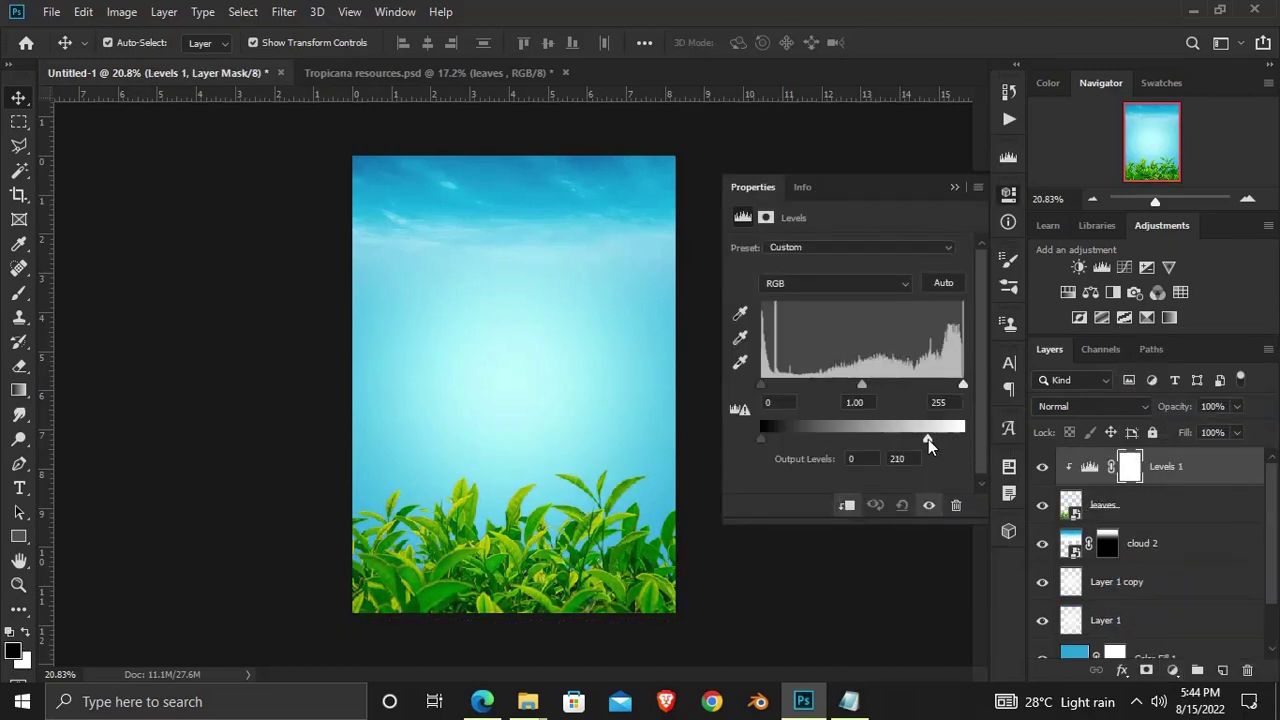
{"action": "left_click", "coordinate": [955, 187]}
{"action": "left_click", "coordinate": [1044, 467]}
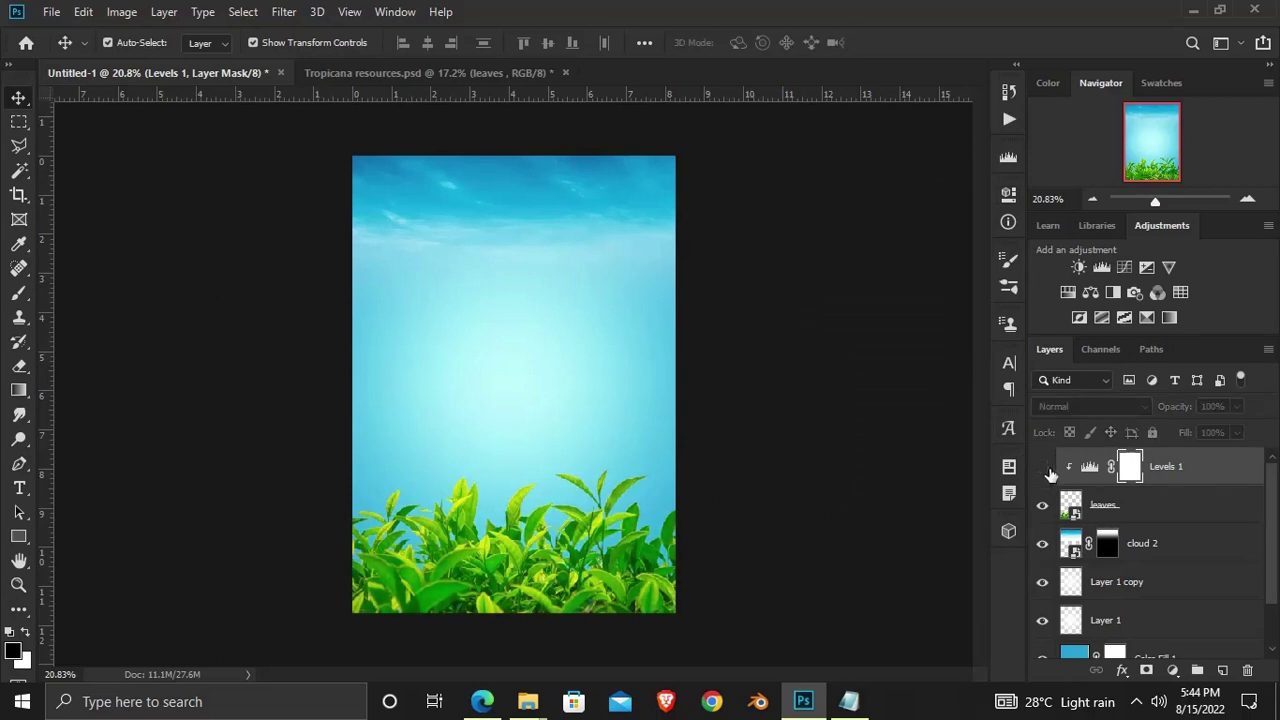
{"action": "left_click", "coordinate": [1044, 467]}
Add a Curves adjustment clipped to the leaves with a two-point curve bent downward
{"action": "left_click", "coordinate": [1172, 672]}
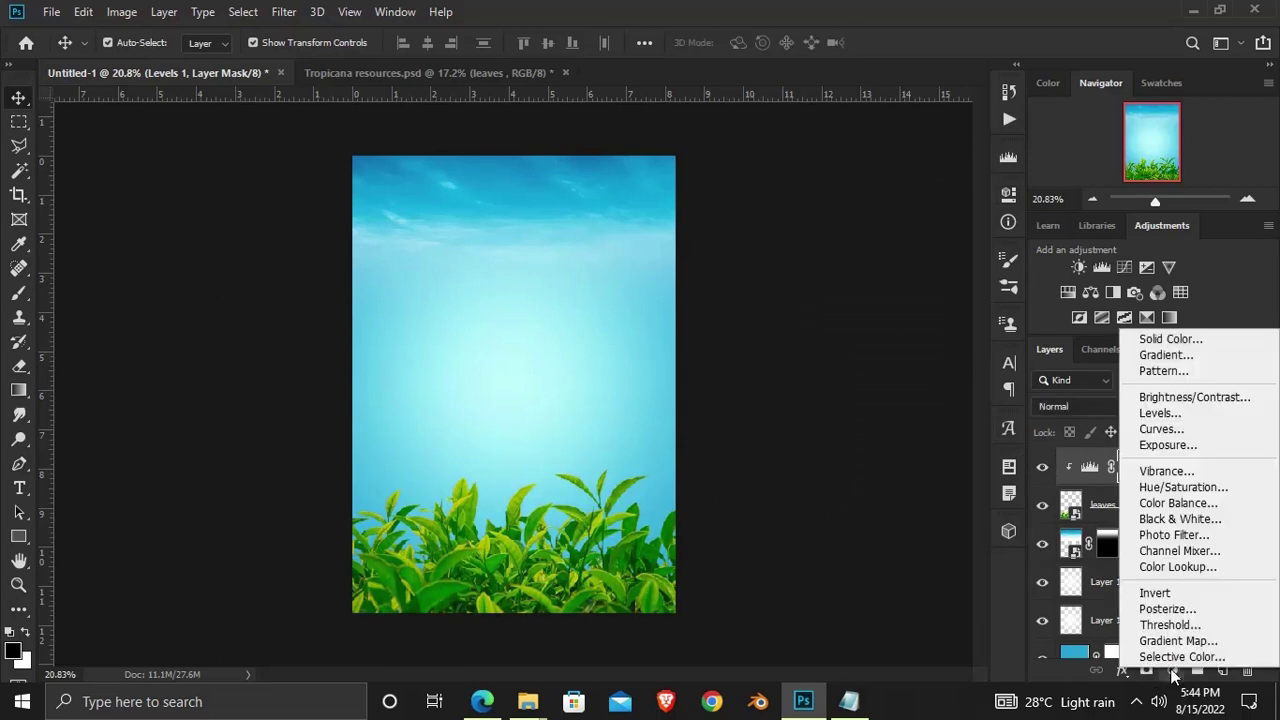
{"action": "left_click", "coordinate": [1008, 157]}
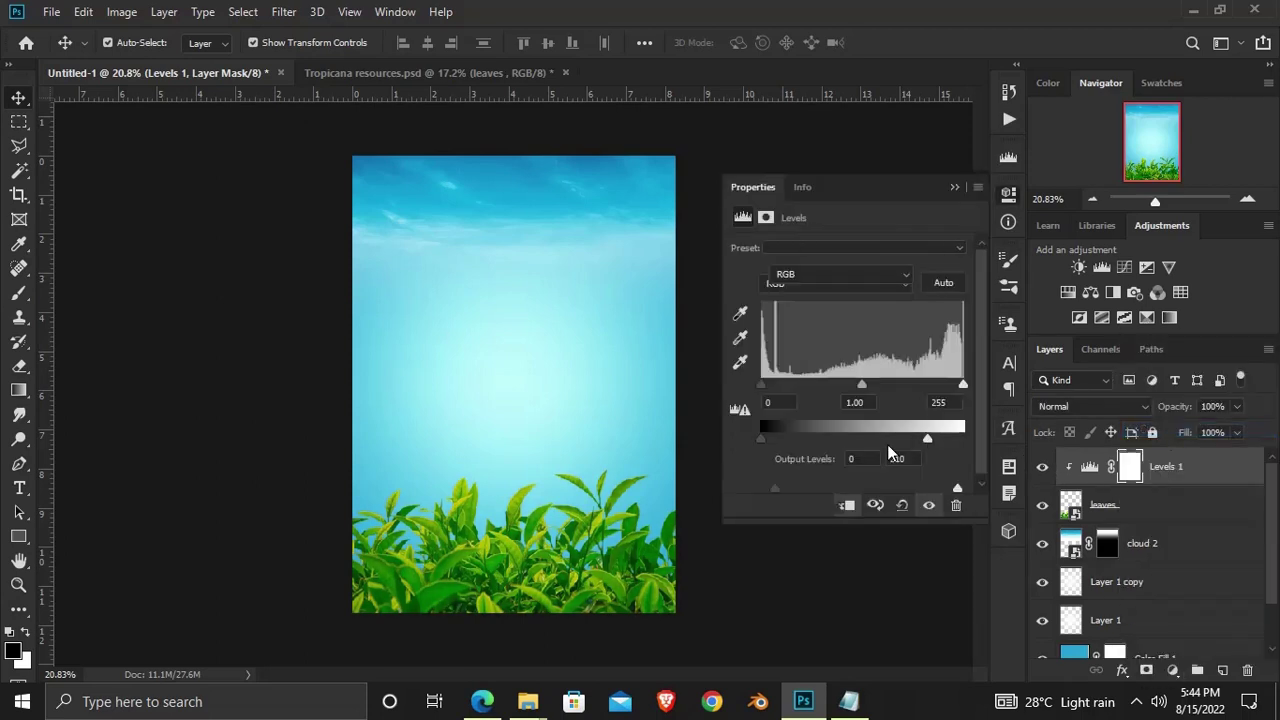
{"action": "left_click", "coordinate": [847, 506]}
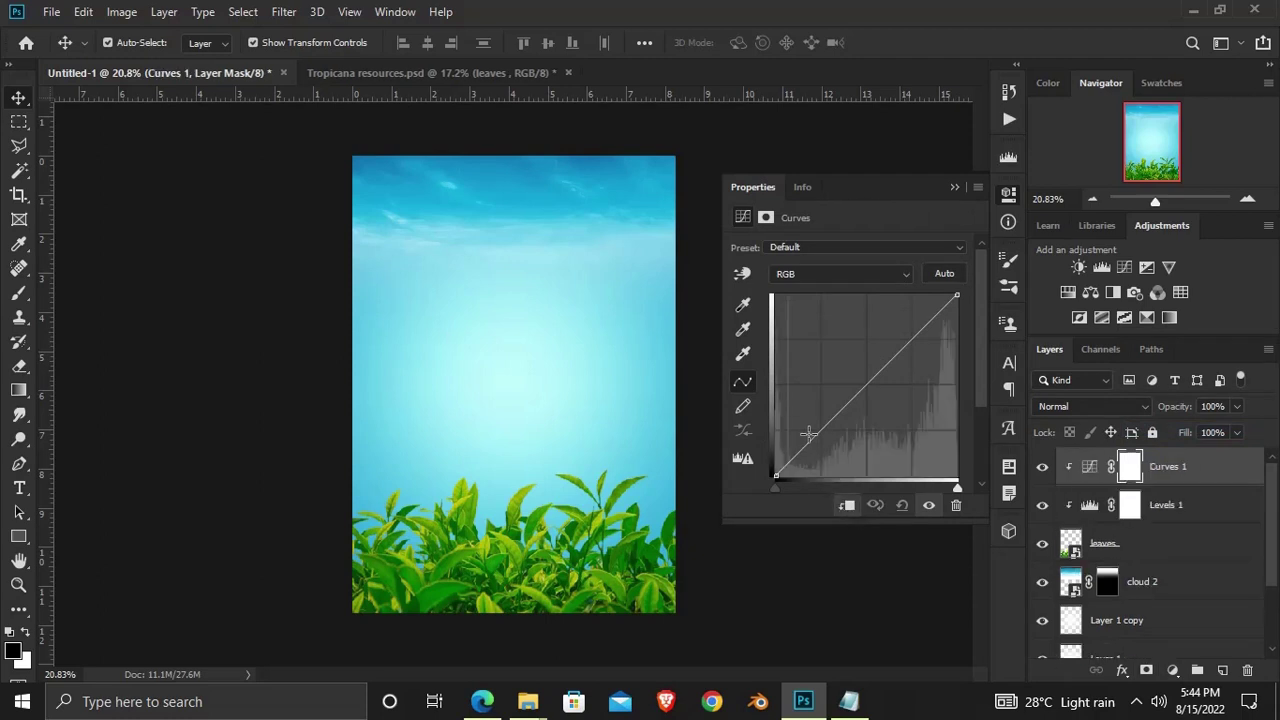
{"action": "left_click_drag", "start_coordinate": [820, 432], "coordinate": [836, 440]}
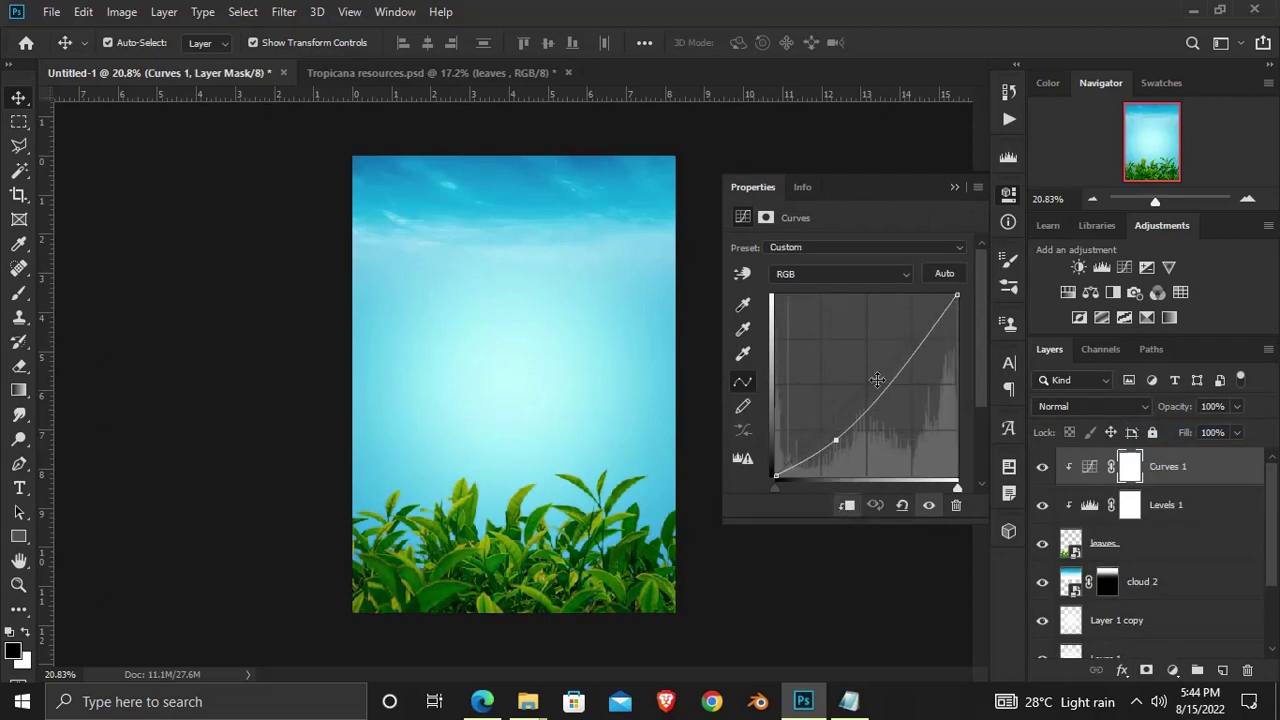
{"action": "left_click_drag", "start_coordinate": [905, 347], "coordinate": [906, 350]}
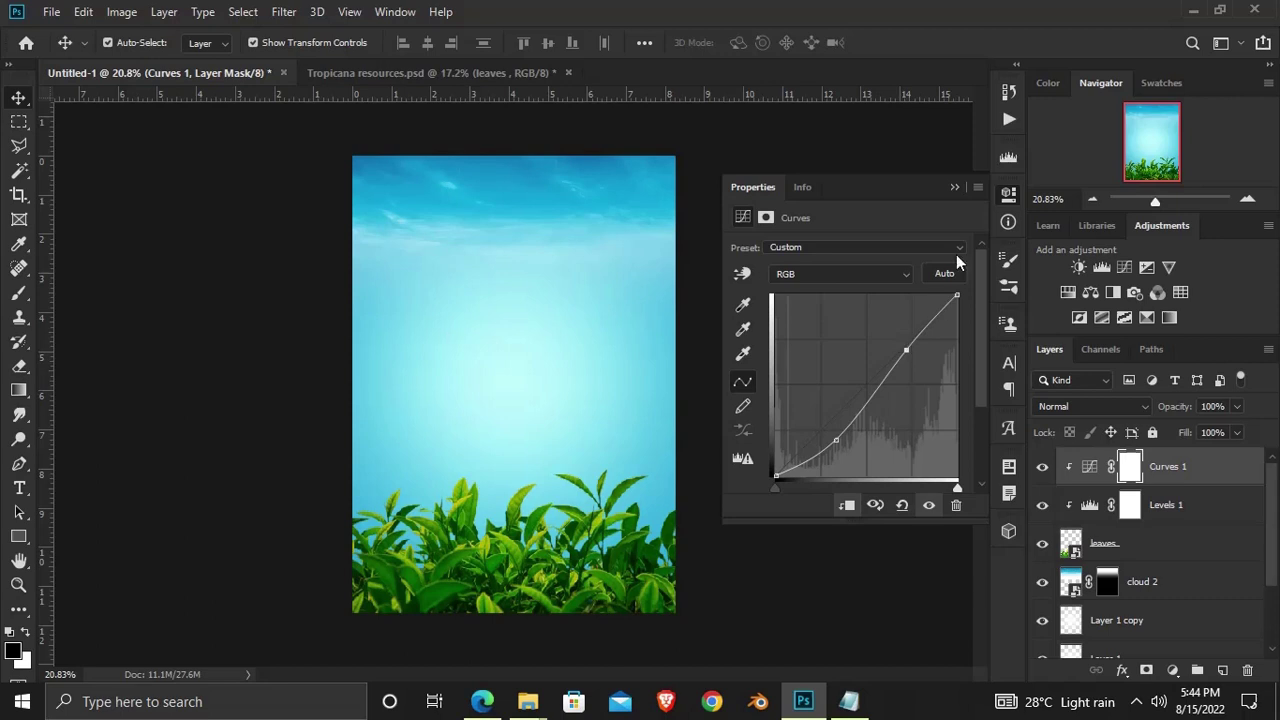
{"action": "left_click", "coordinate": [954, 188]}
{"action": "left_click", "coordinate": [1041, 467]}
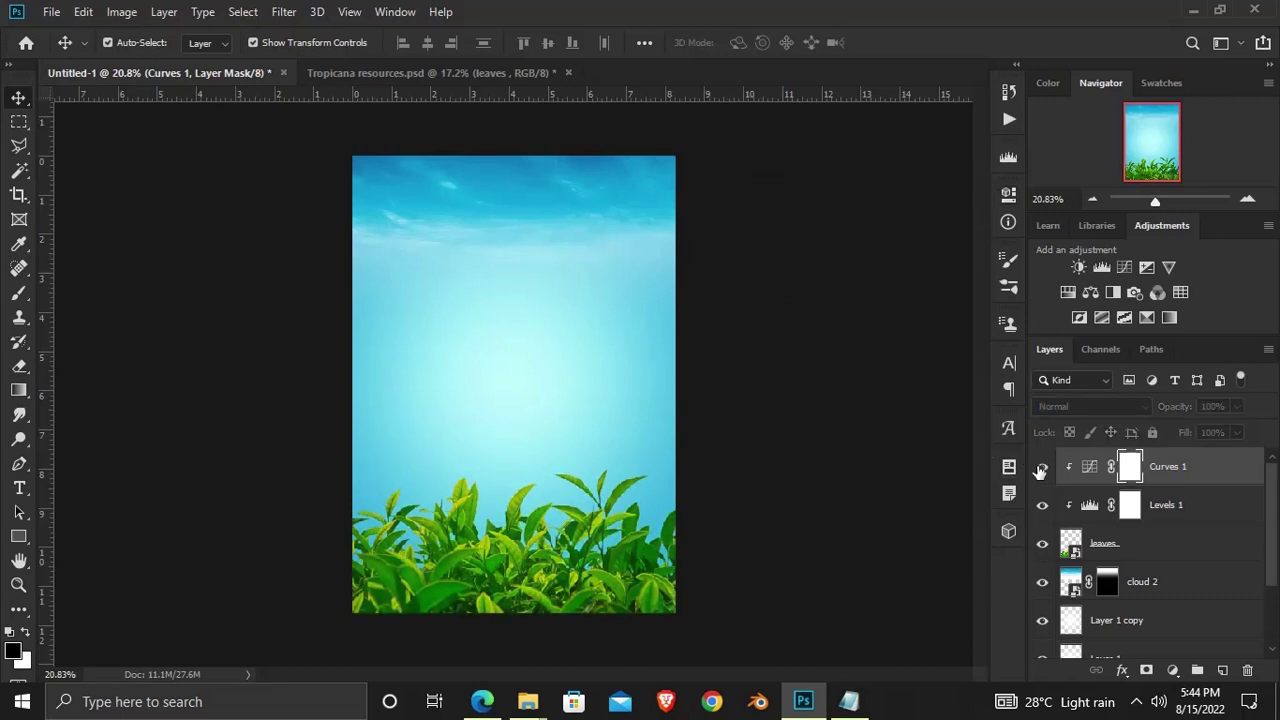
{"action": "left_click", "coordinate": [1041, 467]}
{"action": "left_click", "coordinate": [1237, 406]}
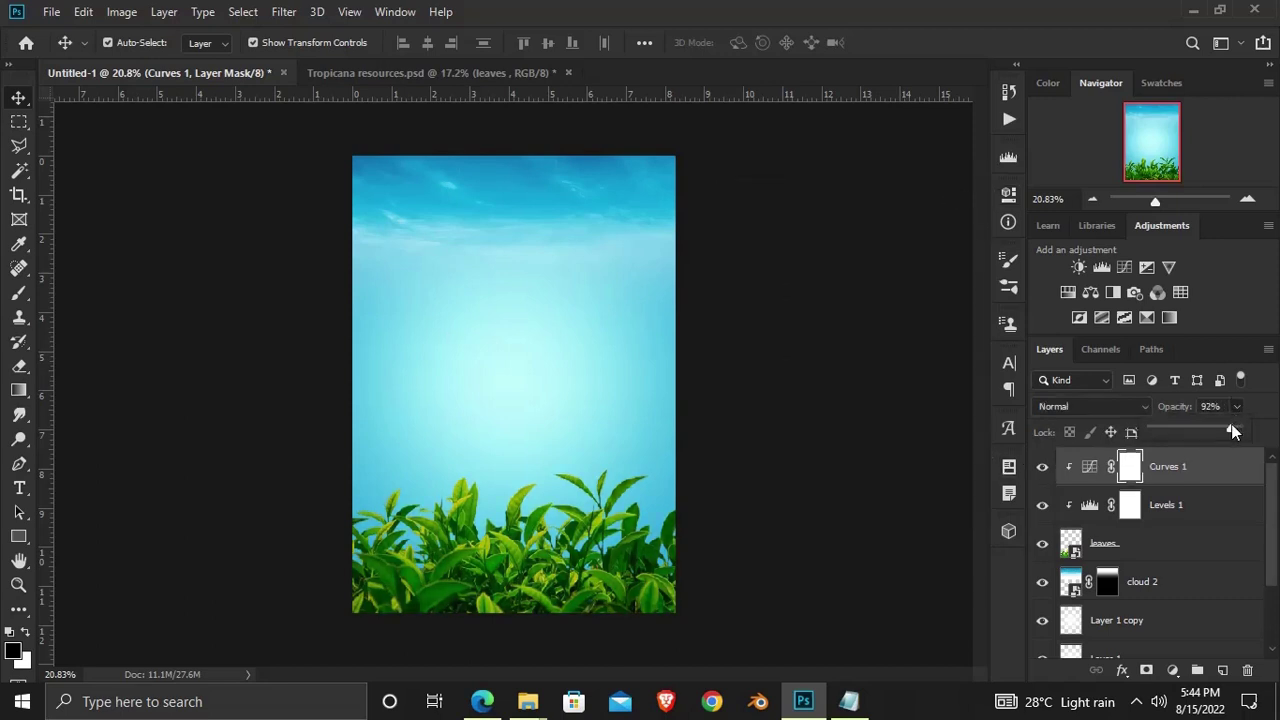
{"action": "left_click", "coordinate": [850, 442]}
{"action": "left_click", "coordinate": [818, 448]}
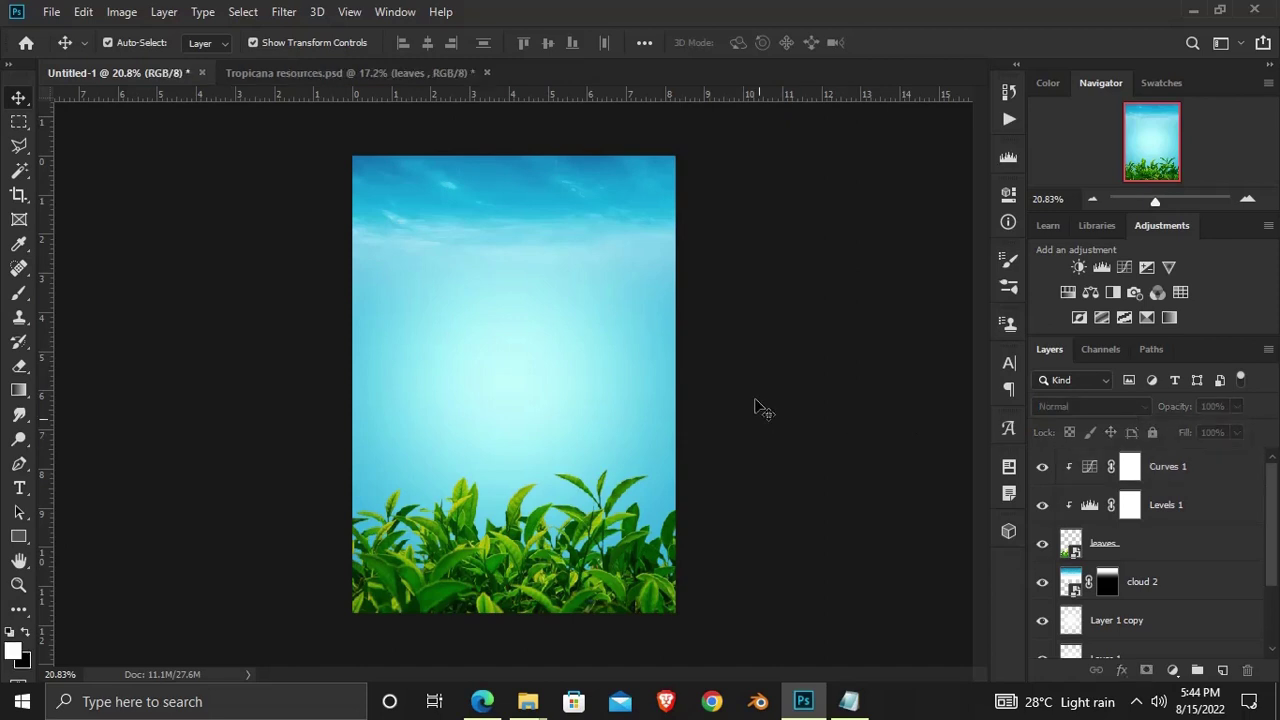
Drag the log from Tropicana resources into the poster, below the leaves layer
{"action": "left_click", "coordinate": [278, 78]}
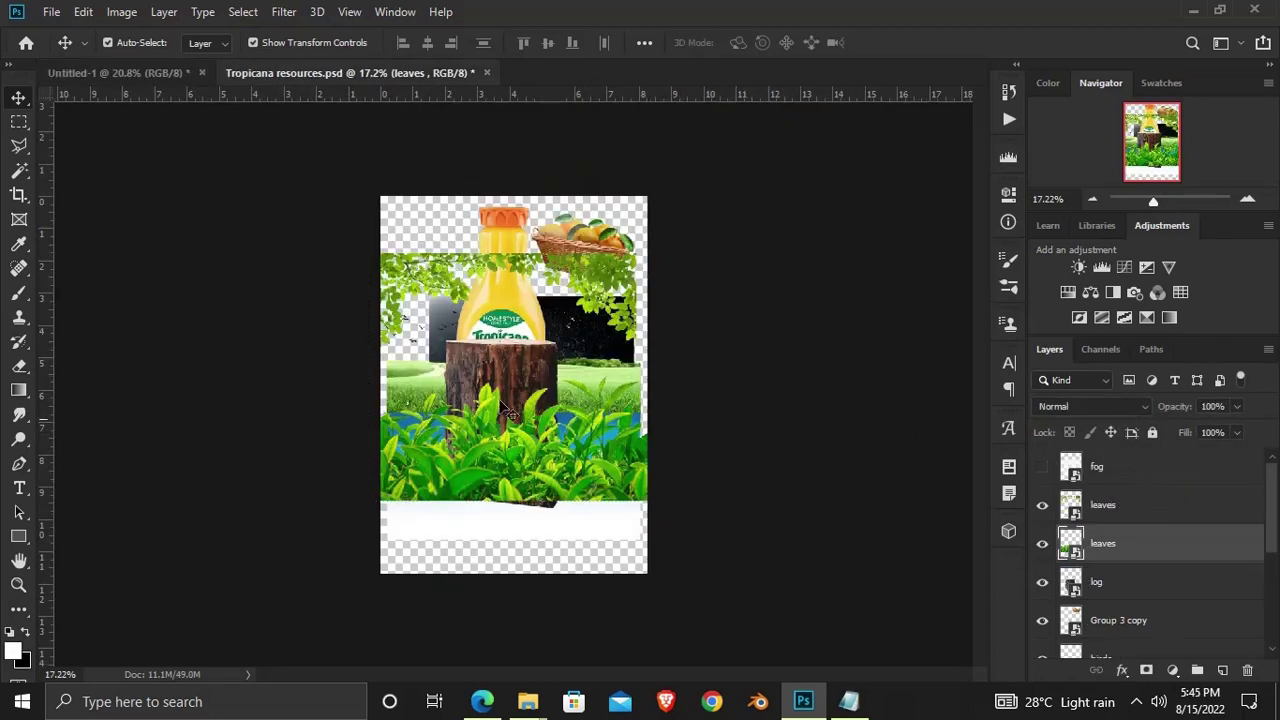
{"action": "left_click_drag", "start_coordinate": [503, 378], "coordinate": [517, 338]}
{"action": "key", "text": "ctrl"}
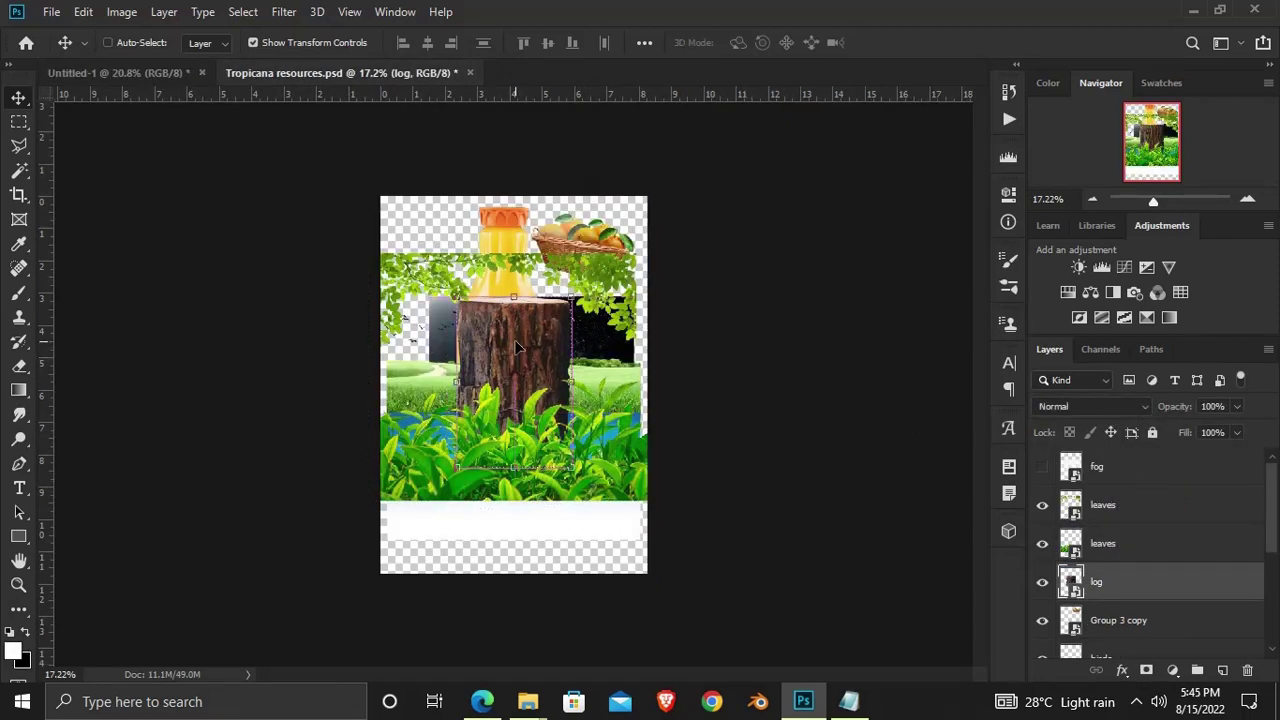
{"action": "left_click", "coordinate": [157, 73]}
{"action": "key", "text": "ctrl"}
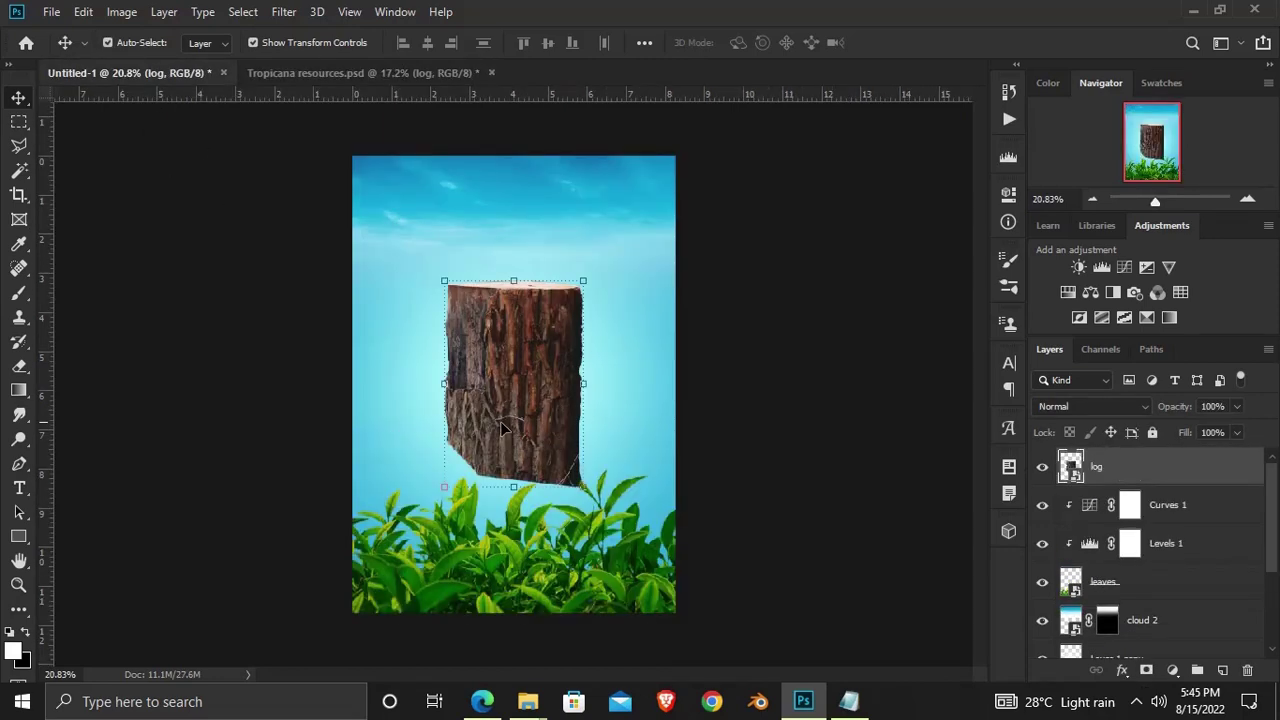
{"action": "left_click_drag", "start_coordinate": [505, 445], "coordinate": [500, 455]}
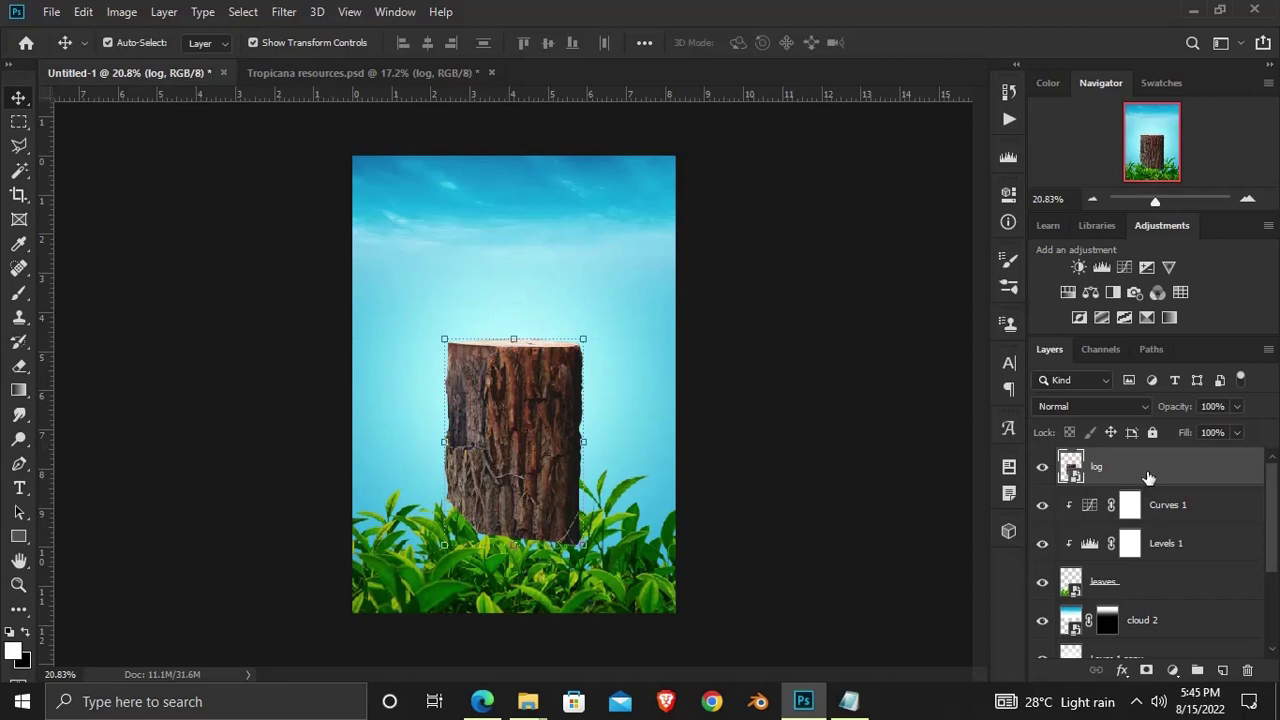
{"action": "left_click_drag", "start_coordinate": [1148, 478], "coordinate": [1148, 600]}
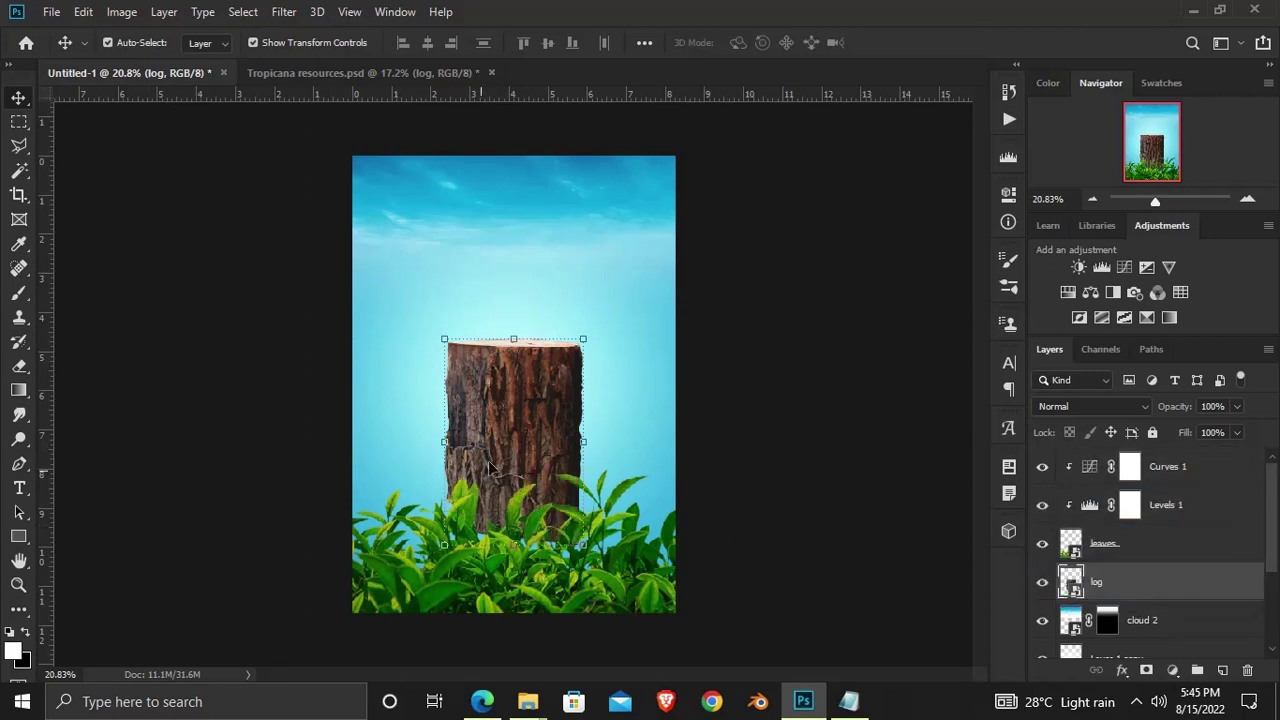
Position the log stump in the grass at the lower centre, then return to the resources file
{"action": "left_click_drag", "start_coordinate": [508, 447], "coordinate": [509, 485]}
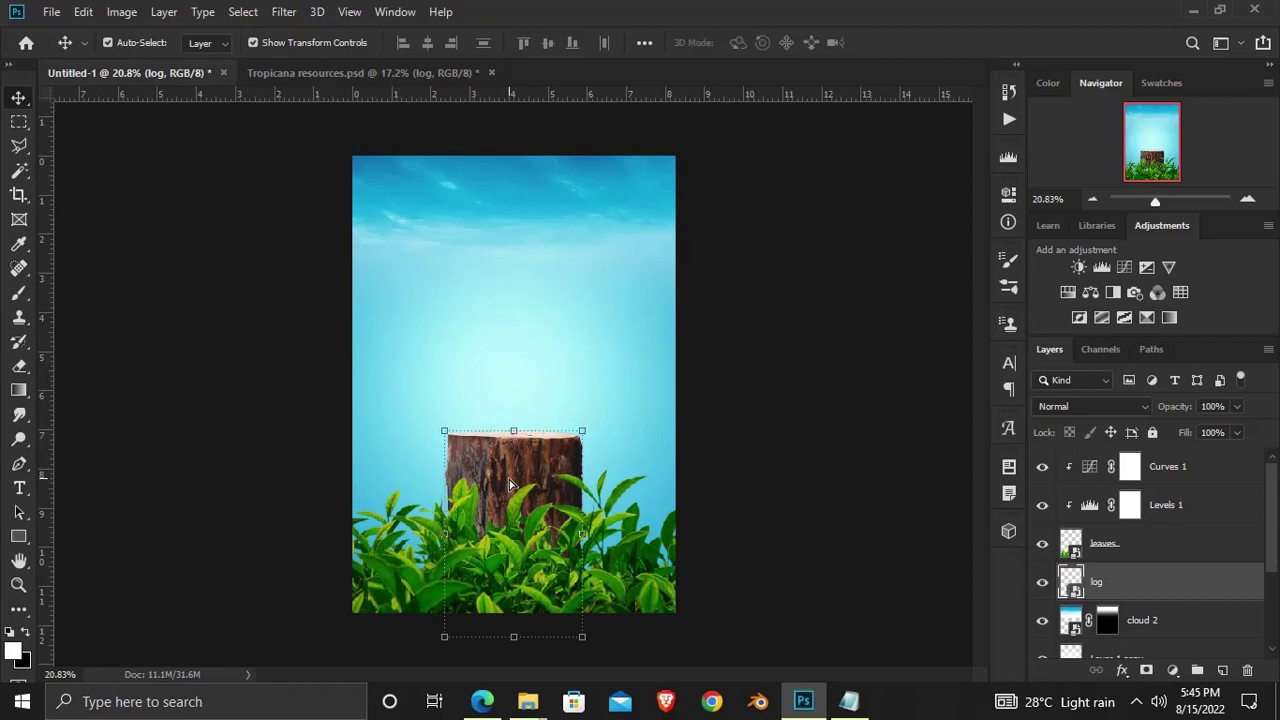
{"action": "left_click_drag", "start_coordinate": [519, 480], "coordinate": [519, 472]}
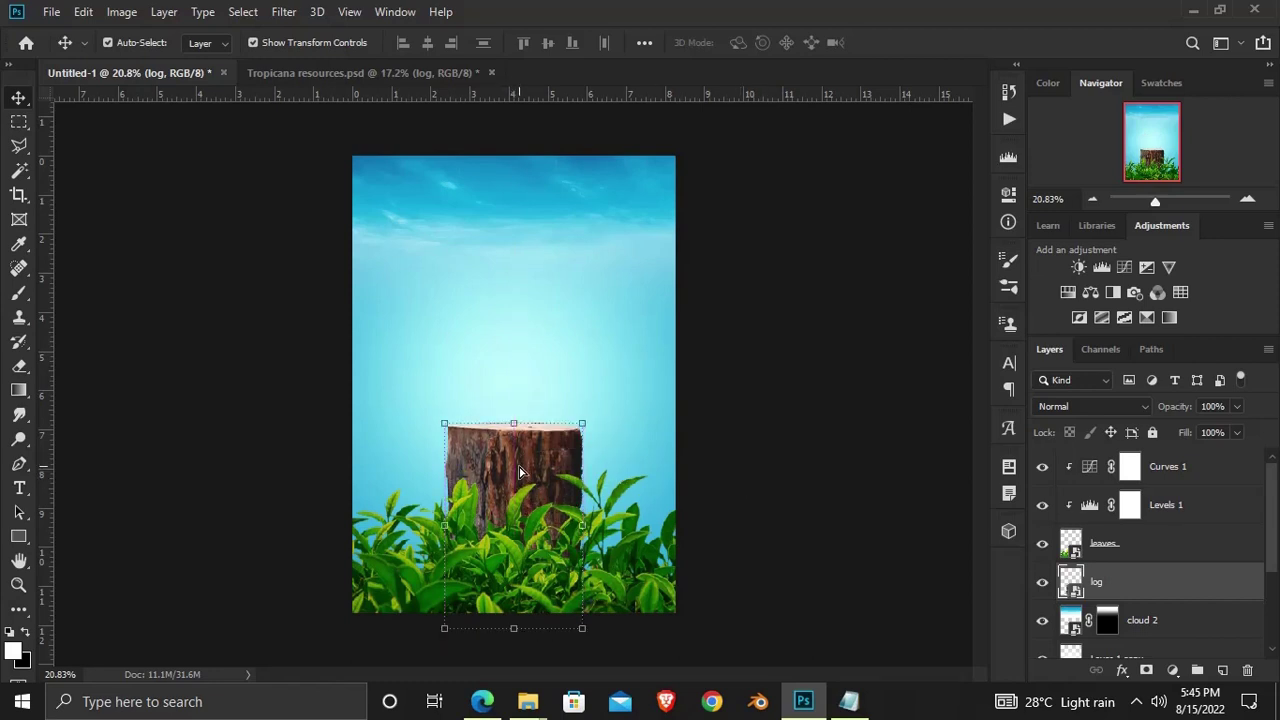
{"action": "left_click_drag", "start_coordinate": [519, 472], "coordinate": [522, 463]}
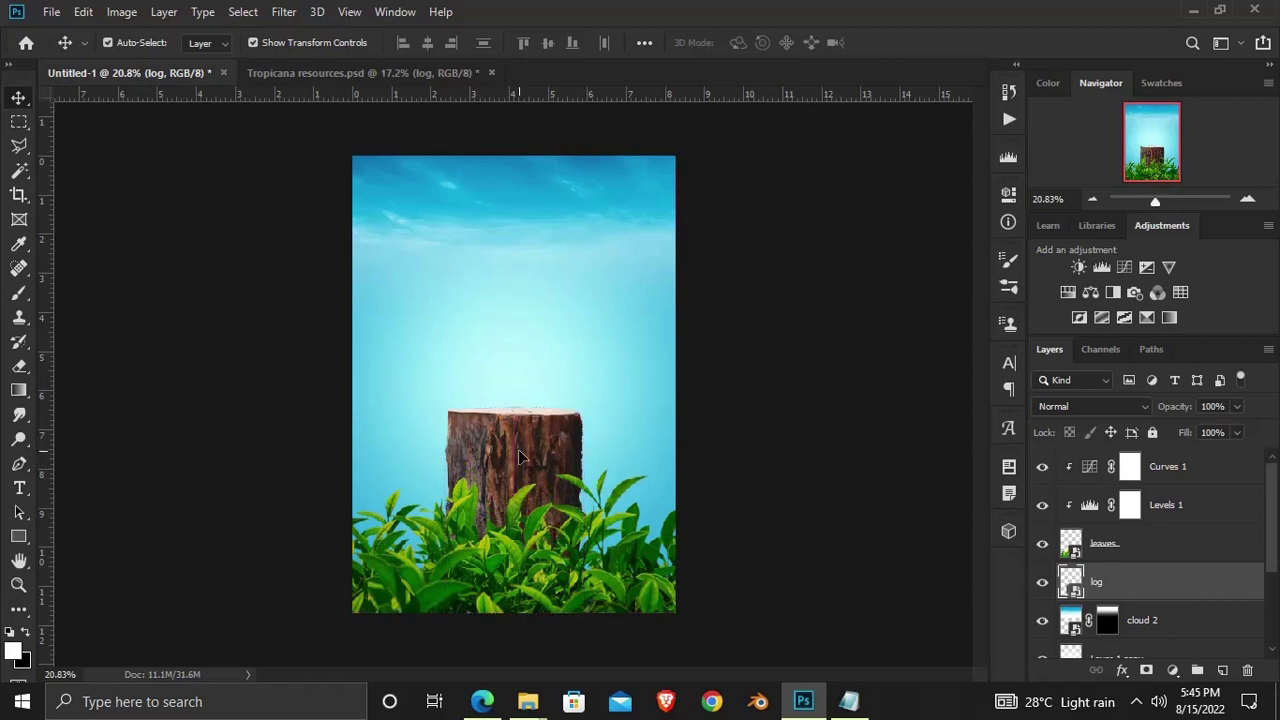
{"action": "left_click", "coordinate": [741, 451]}
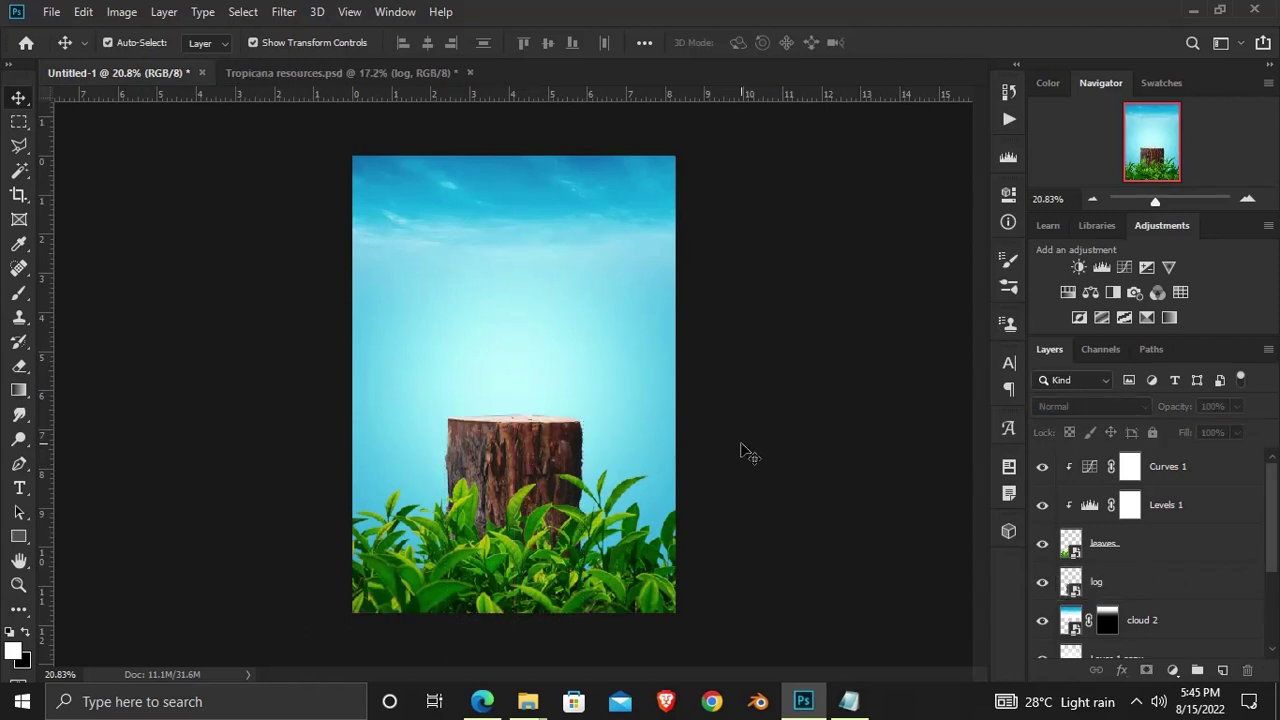
{"action": "left_click", "coordinate": [336, 78]}
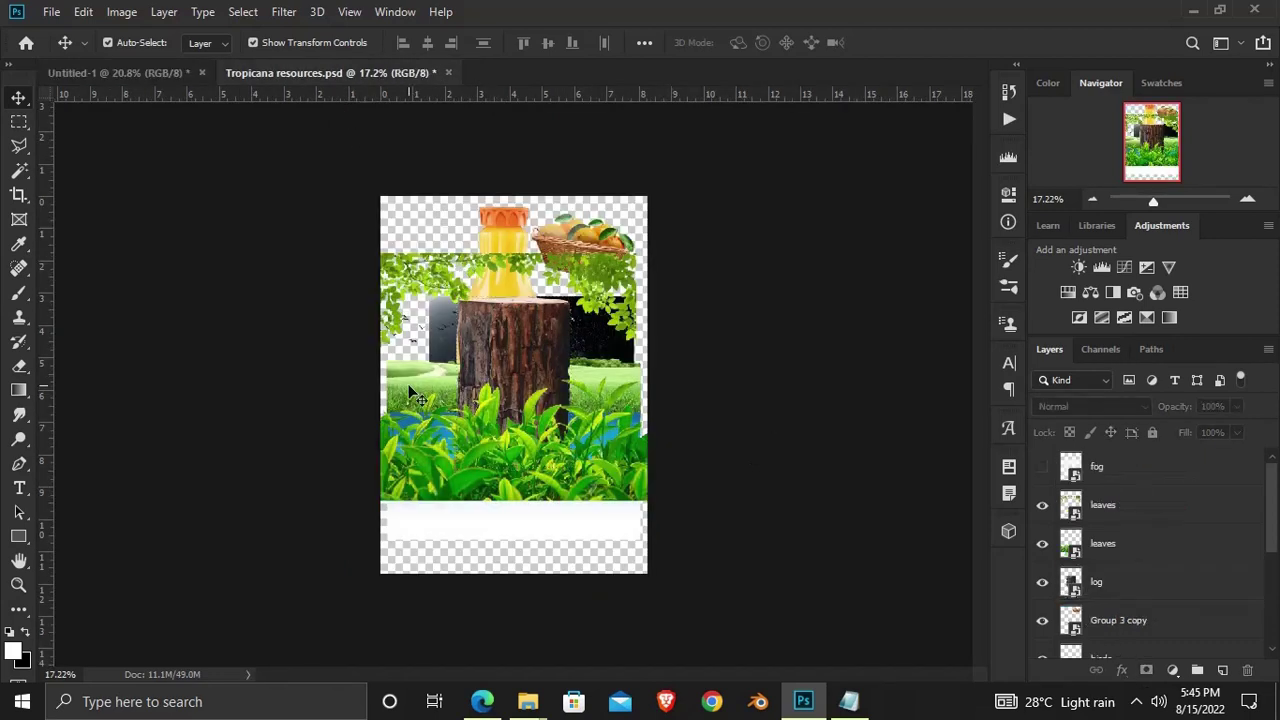
Drag the landscape layer into the poster and convert it to a Smart Object
{"action": "left_click_drag", "start_coordinate": [409, 384], "coordinate": [412, 380]}
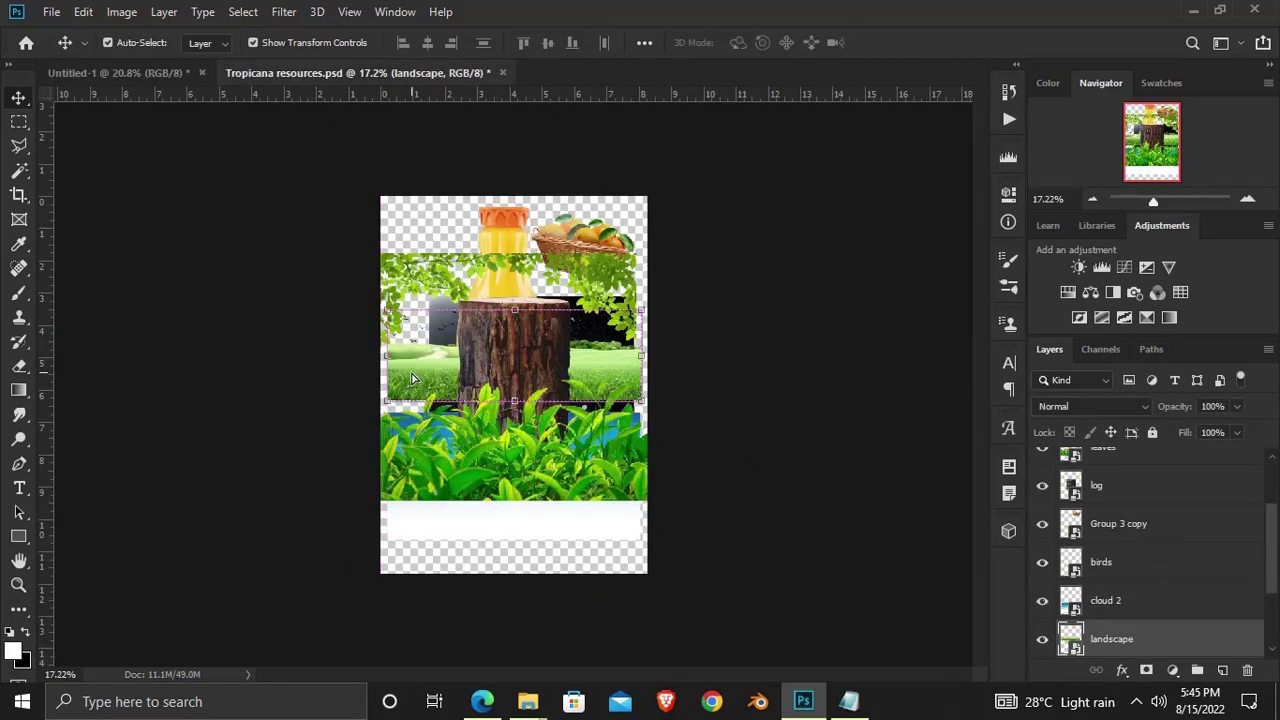
{"action": "left_click", "coordinate": [140, 74]}
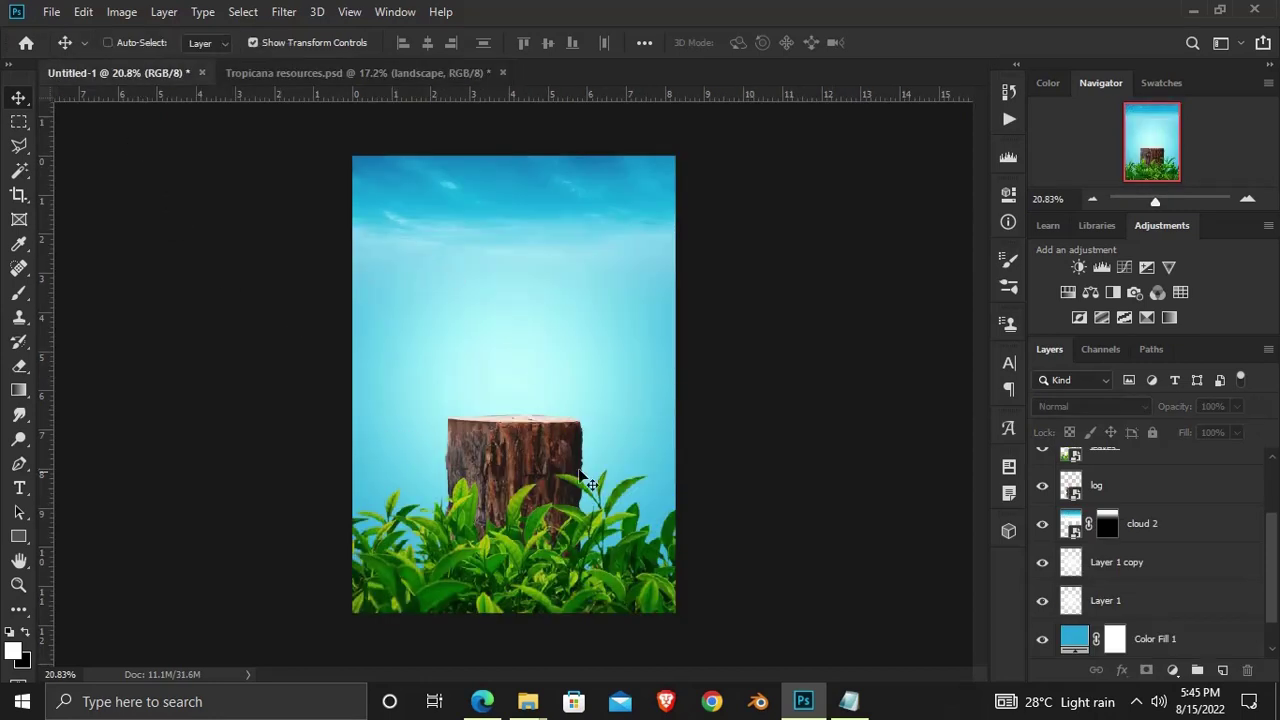
{"action": "left_click_drag", "start_coordinate": [140, 82], "coordinate": [513, 380]}
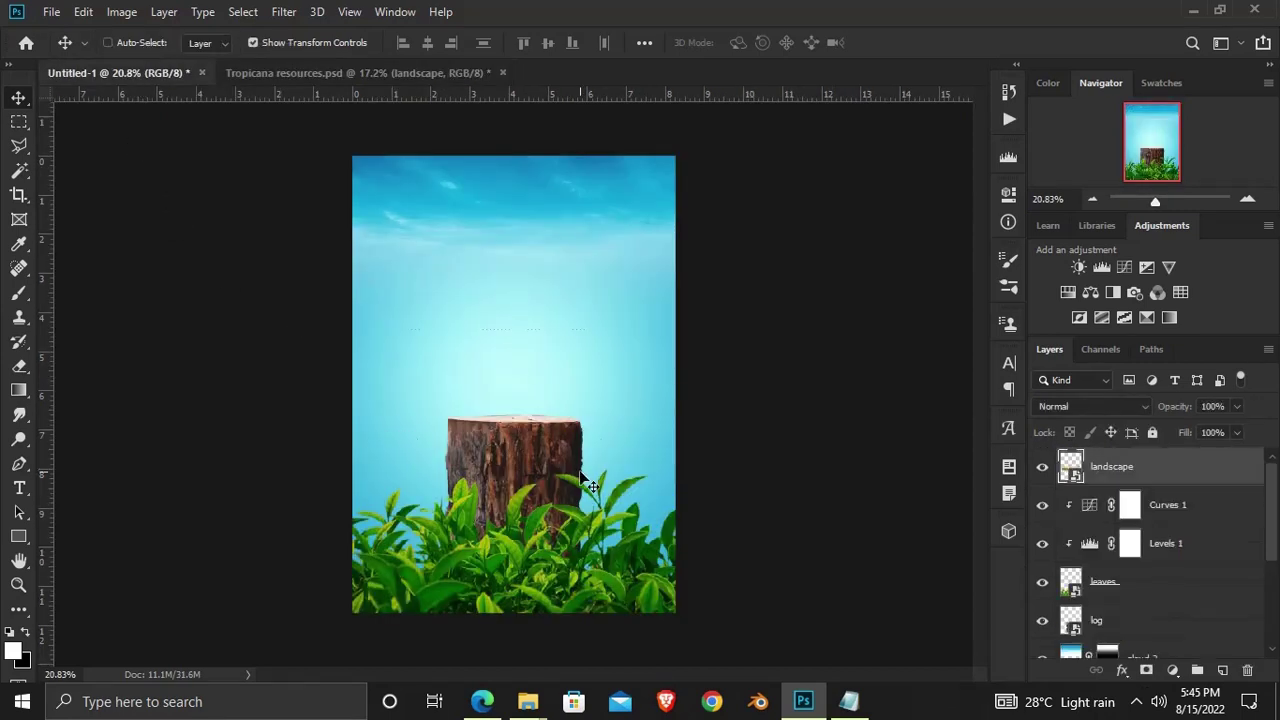
{"action": "left_click", "coordinate": [1042, 466]}
{"action": "left_click", "coordinate": [1042, 466]}
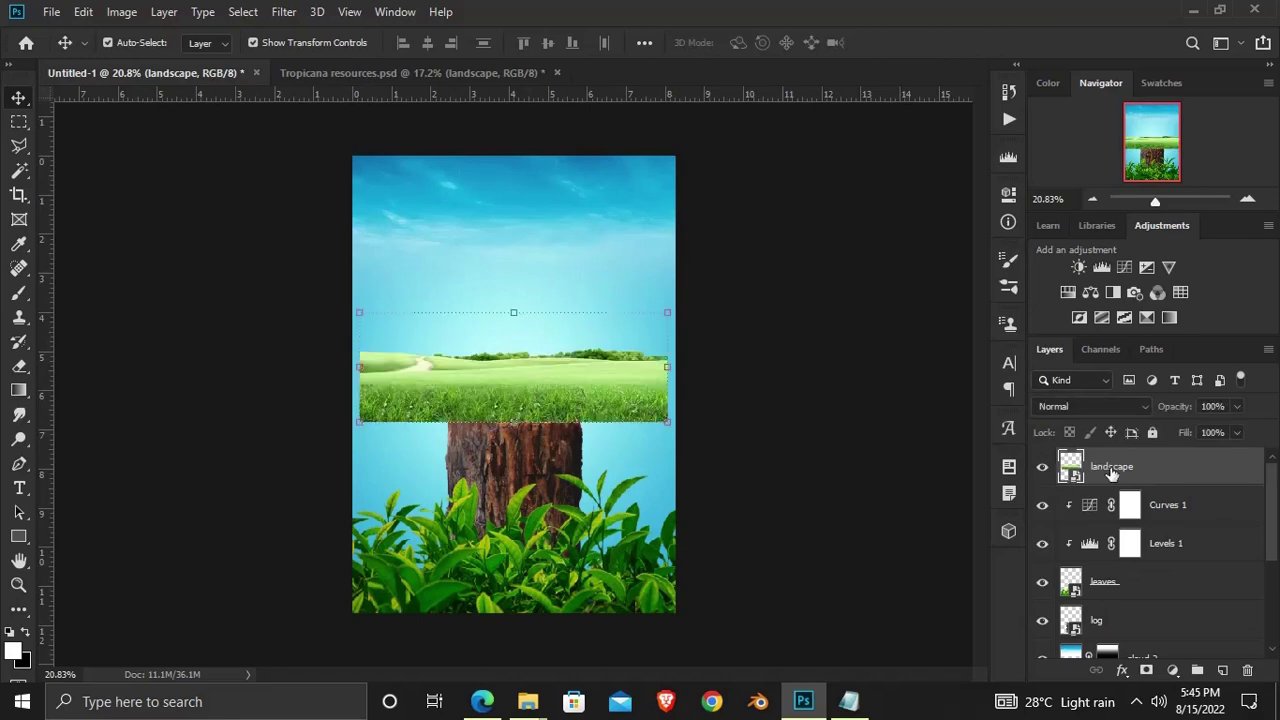
{"action": "right_click", "coordinate": [1112, 474]}
{"action": "left_click", "coordinate": [920, 195]}
Enlarge the landscape, place it beneath the log layer, and nudge the horizon behind the stump
{"action": "left_click_drag", "start_coordinate": [512, 428], "coordinate": [525, 486]}
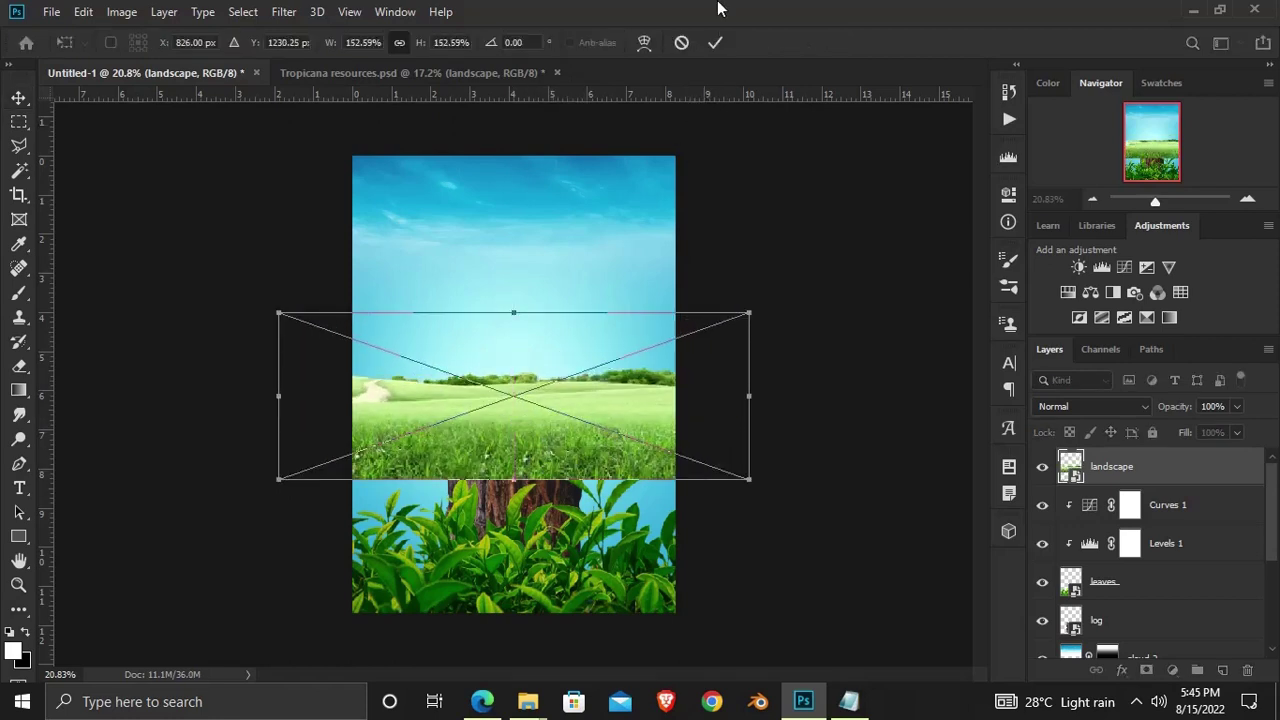
{"action": "left_click", "coordinate": [719, 42]}
{"action": "left_click_drag", "start_coordinate": [510, 425], "coordinate": [511, 519]}
{"action": "left_click_drag", "start_coordinate": [1130, 490], "coordinate": [1128, 580]}
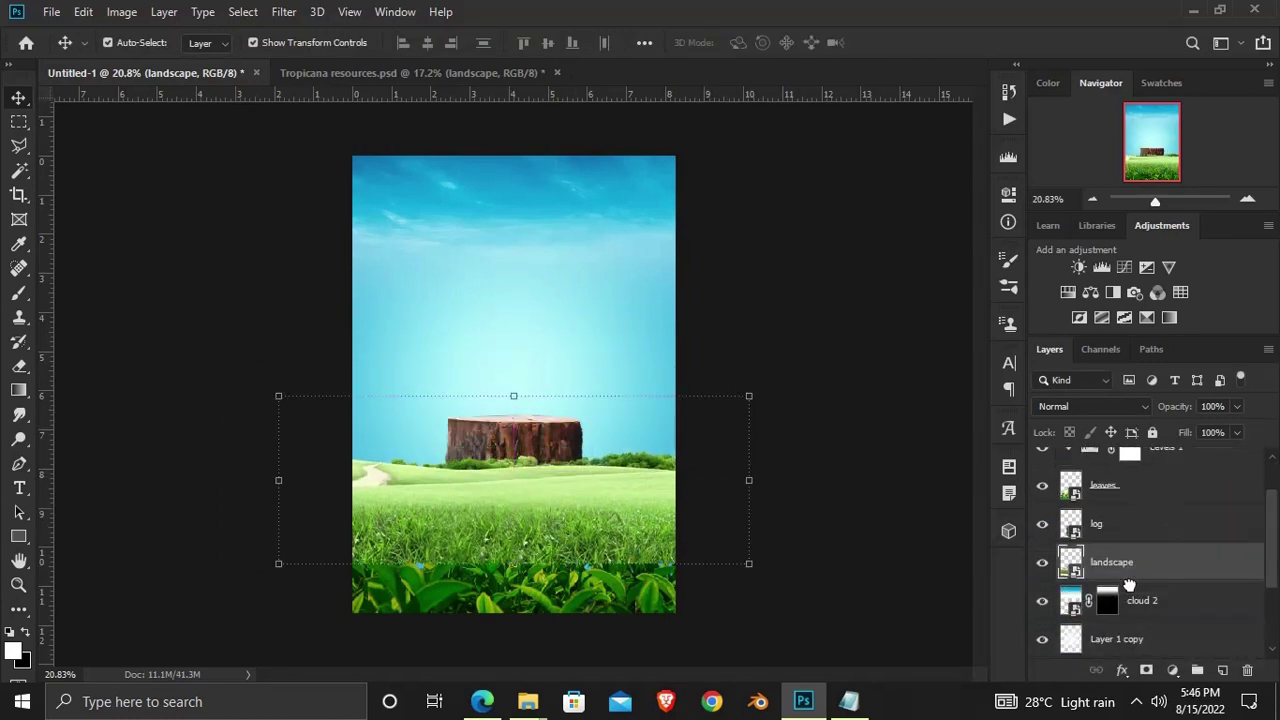
{"action": "left_click_drag", "start_coordinate": [652, 490], "coordinate": [651, 507]}
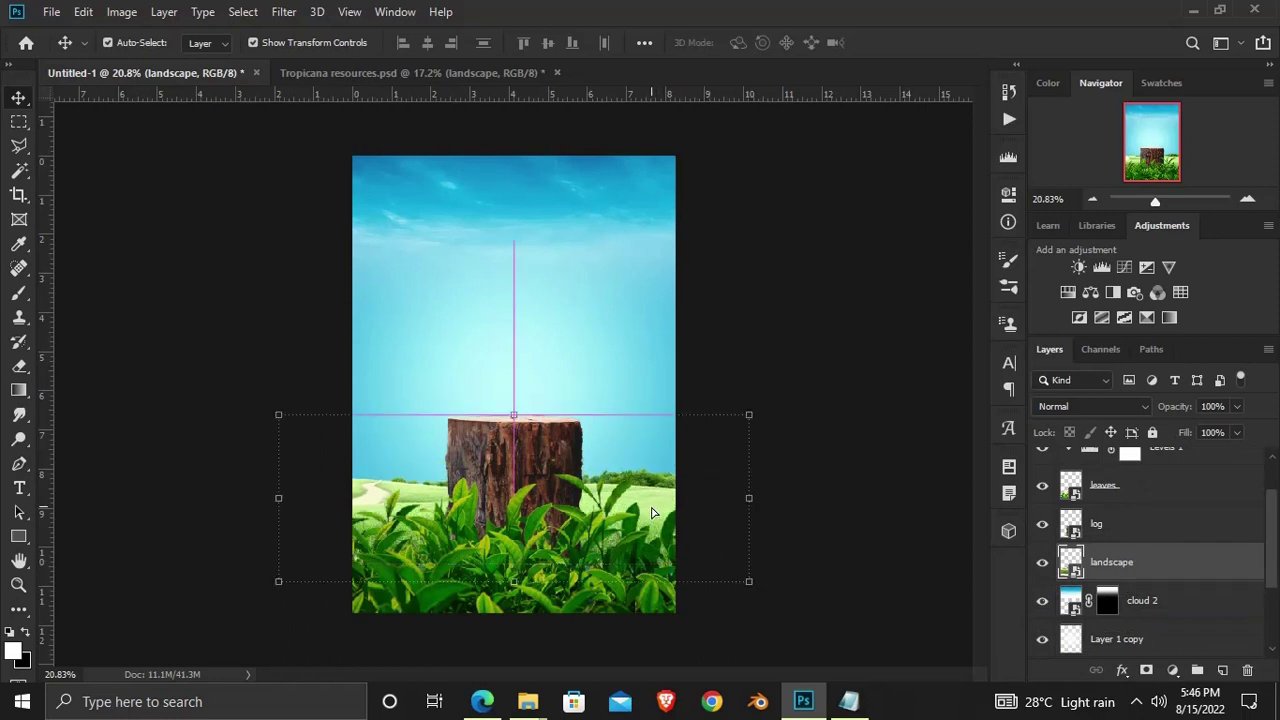
{"action": "key", "text": "shift+Up"}
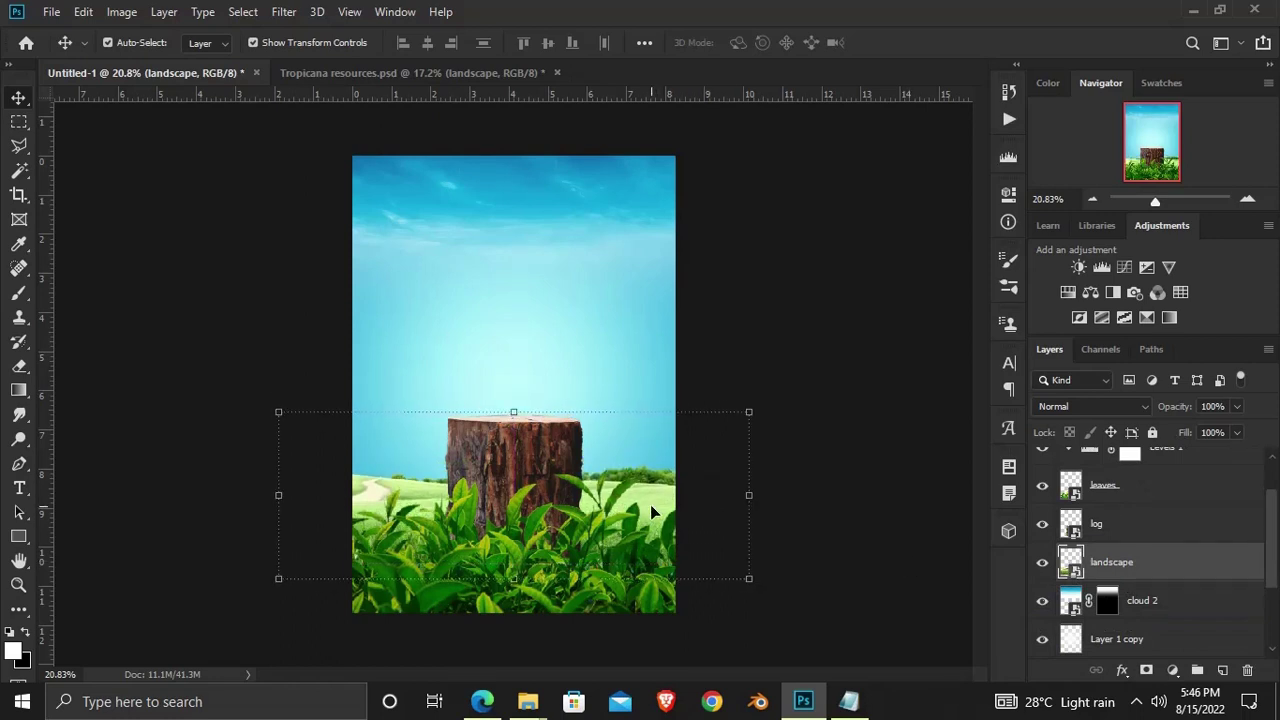
{"action": "key", "text": "shift+Up"}
{"action": "key", "text": "shift+Up"}
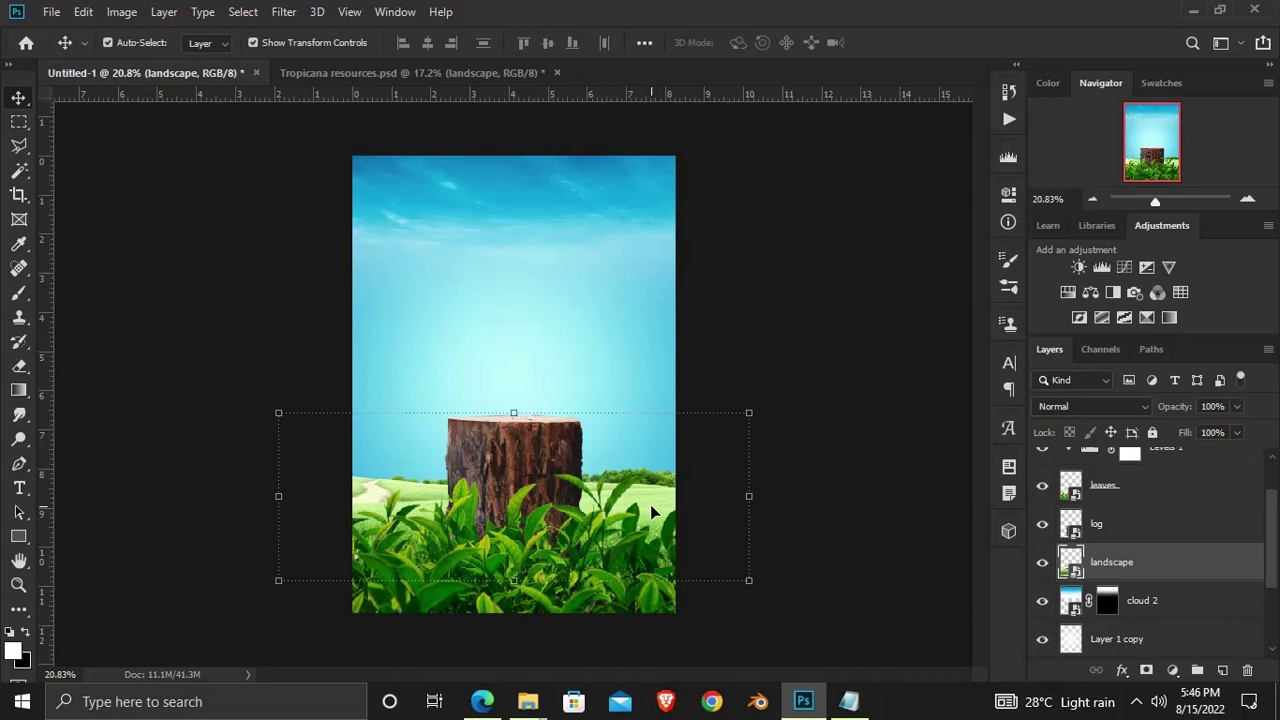
{"action": "key", "text": "shift+Down"}
Lower the log slightly into the field and nudge the landscape down
{"action": "left_click", "coordinate": [849, 552]}
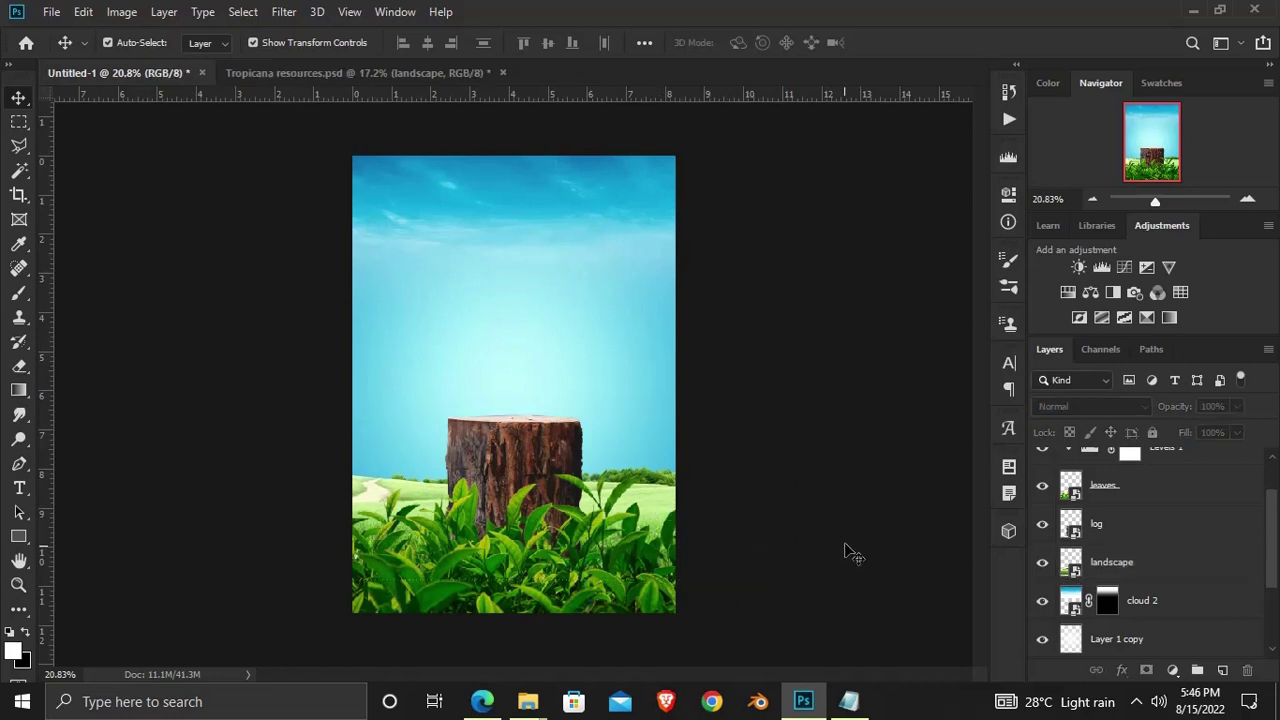
{"action": "left_click", "coordinate": [515, 457]}
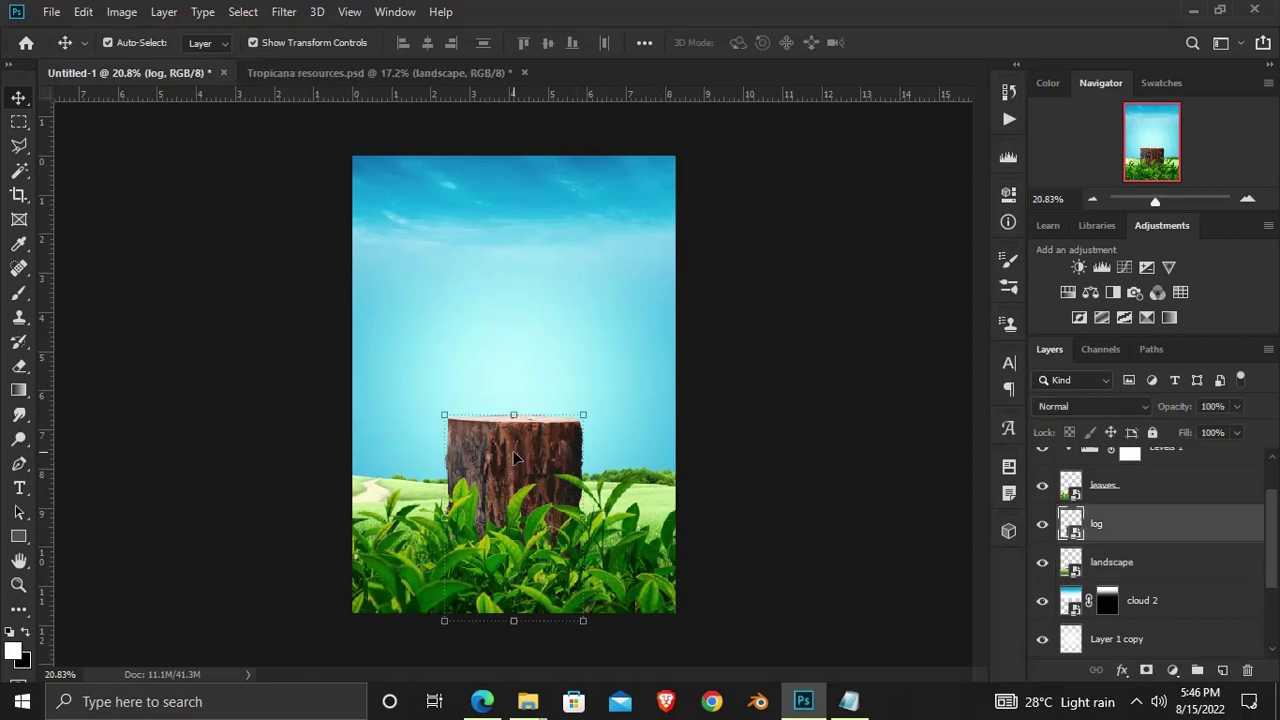
{"action": "left_click_drag", "start_coordinate": [515, 460], "coordinate": [515, 475]}
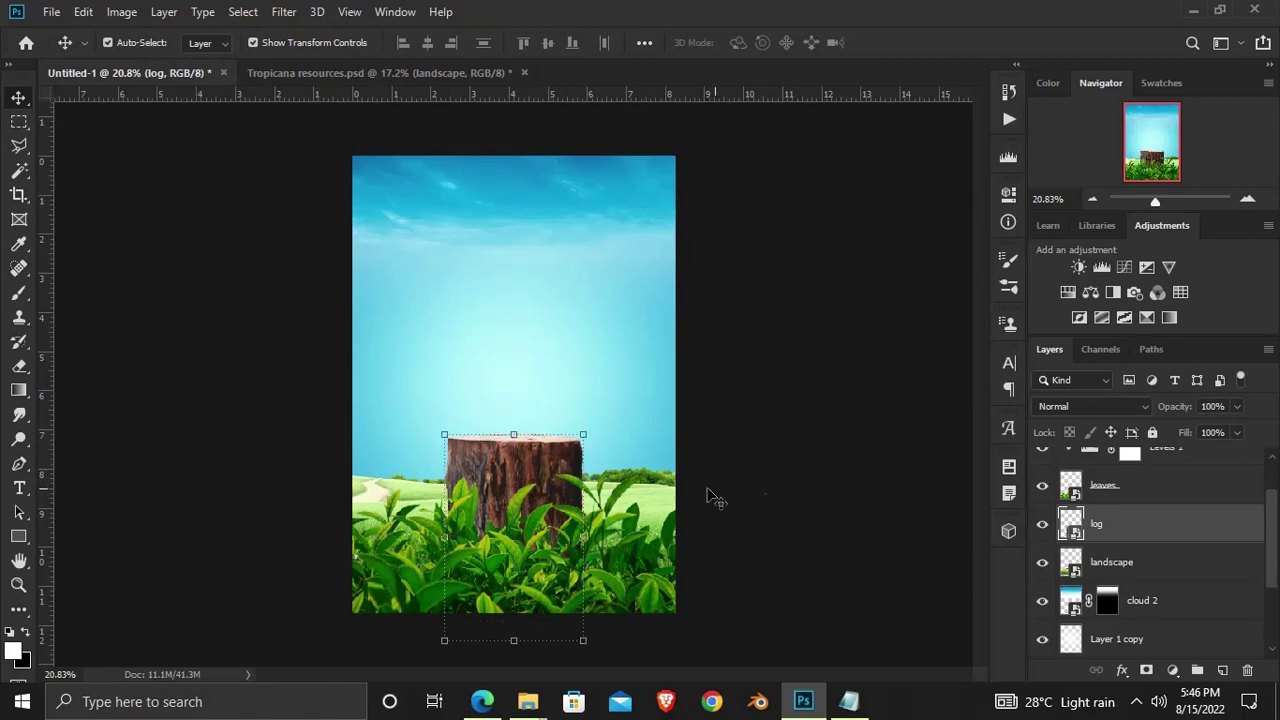
{"action": "left_click", "coordinate": [770, 498]}
{"action": "left_click", "coordinate": [673, 505]}
{"action": "left_click", "coordinate": [1041, 566]}
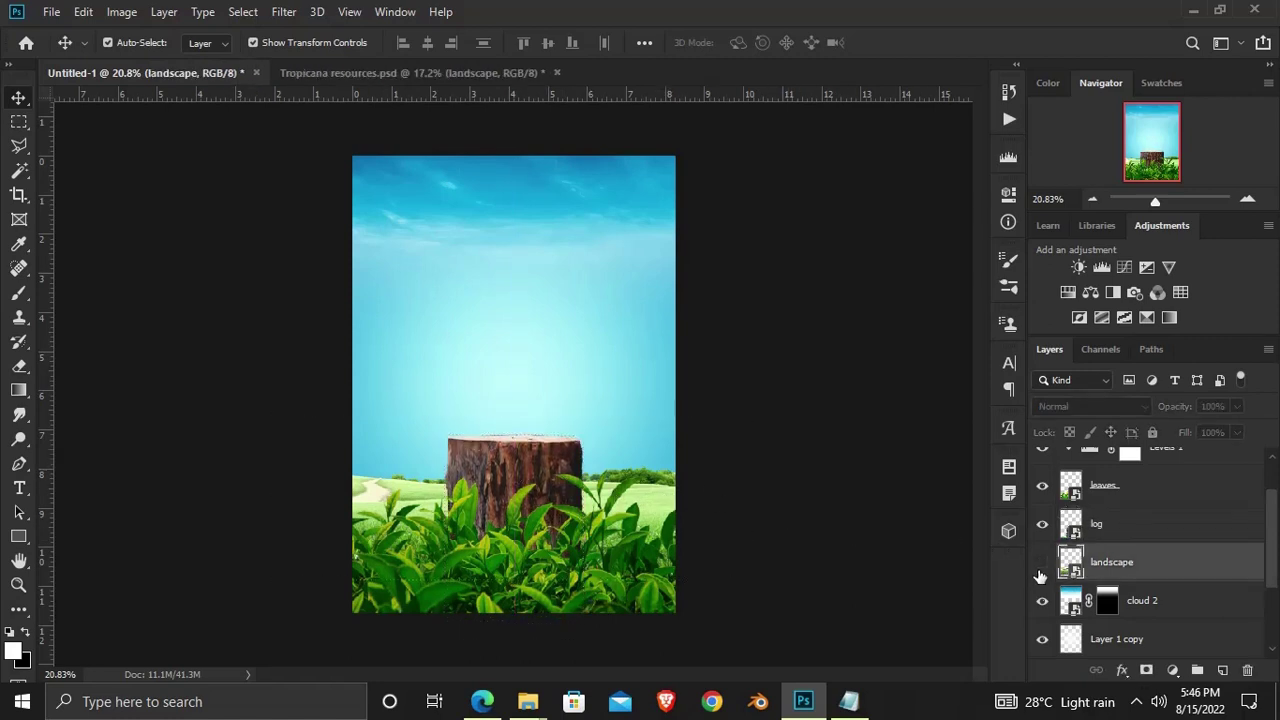
{"action": "left_click", "coordinate": [1041, 566]}
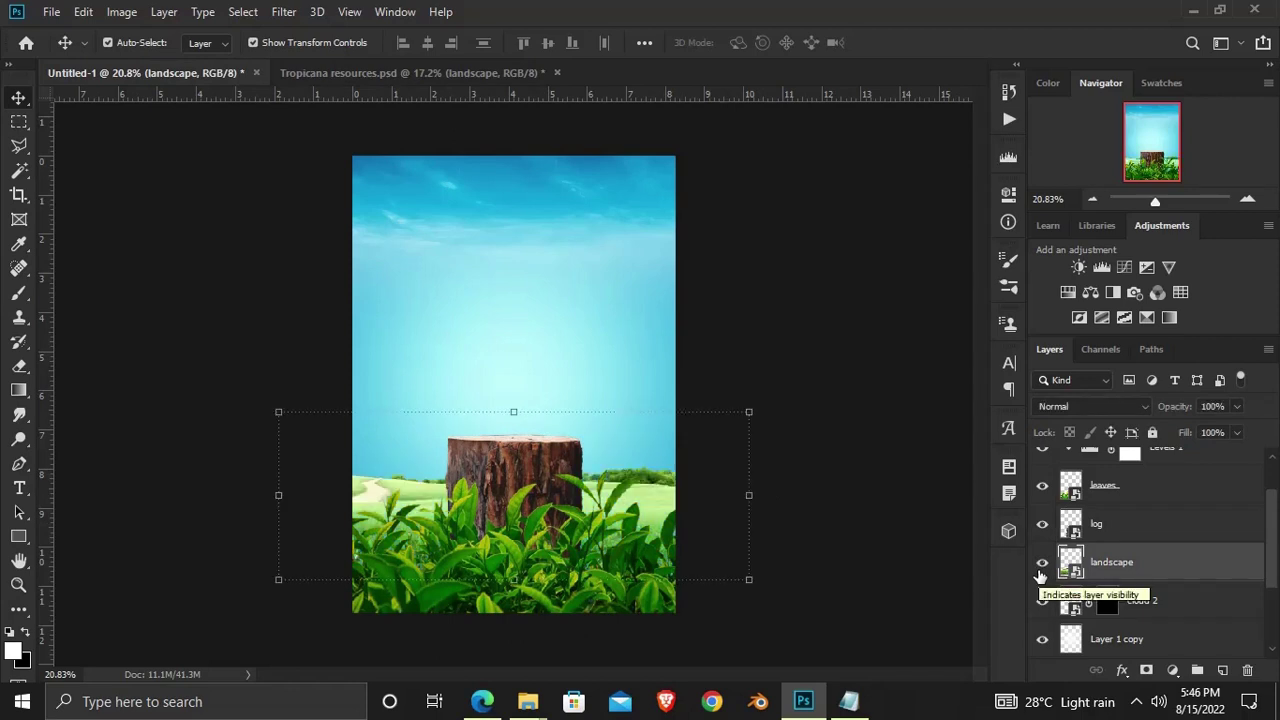
{"action": "key", "text": "shift+Down"}
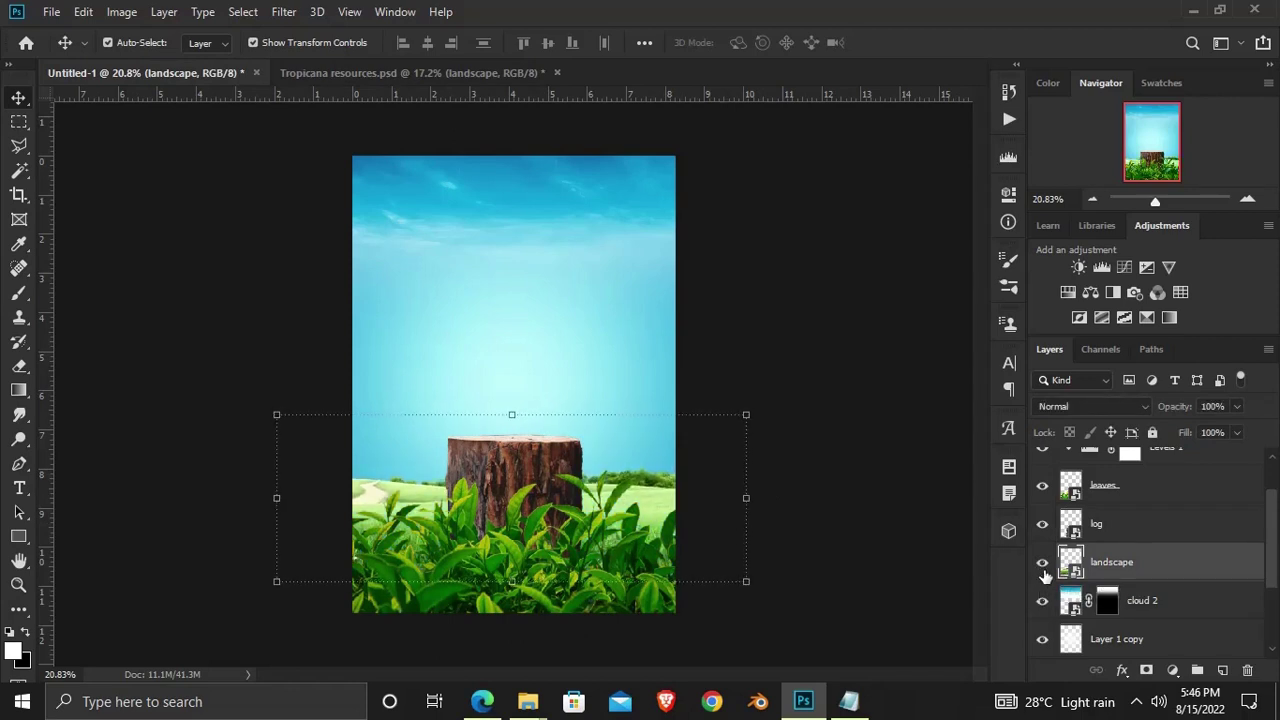
Add a Curves 2 adjustment clipped to the landscape and bow its curve down to darken it
{"action": "left_click", "coordinate": [1172, 670]}
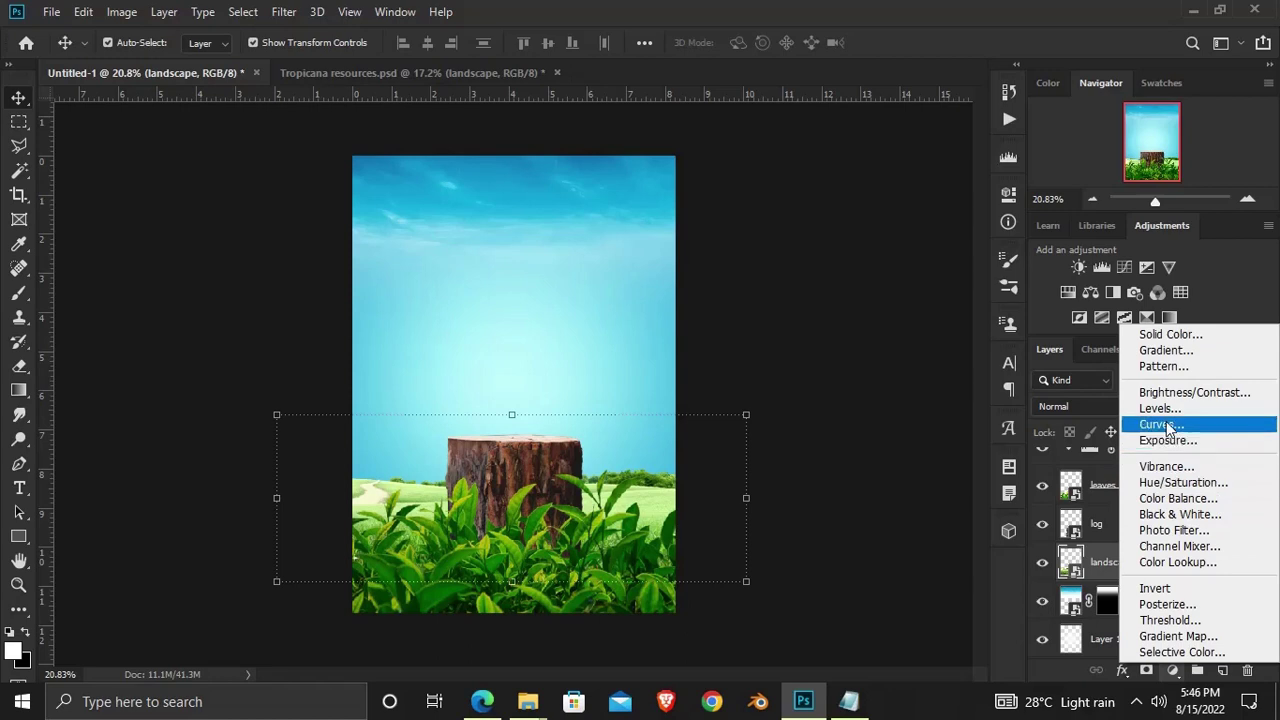
{"action": "left_click", "coordinate": [1131, 428]}
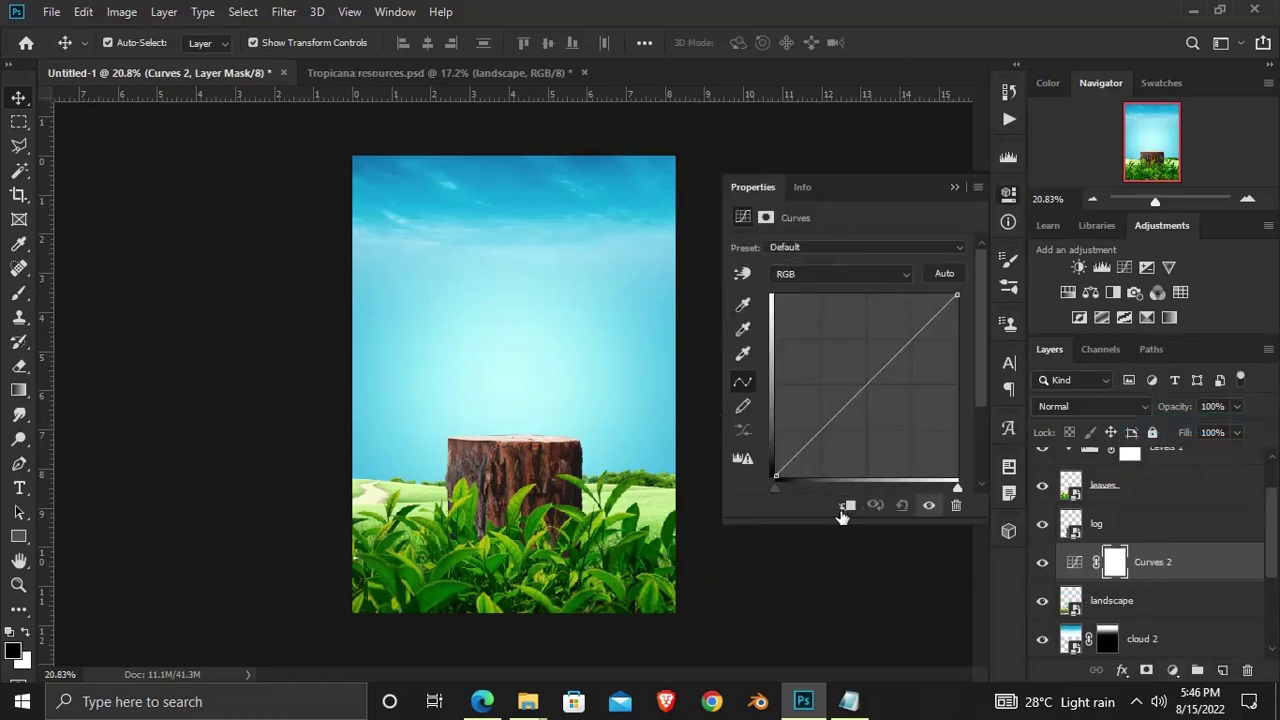
{"action": "key", "text": "ctrl+alt+g"}
{"action": "left_click_drag", "start_coordinate": [818, 434], "coordinate": [838, 436]}
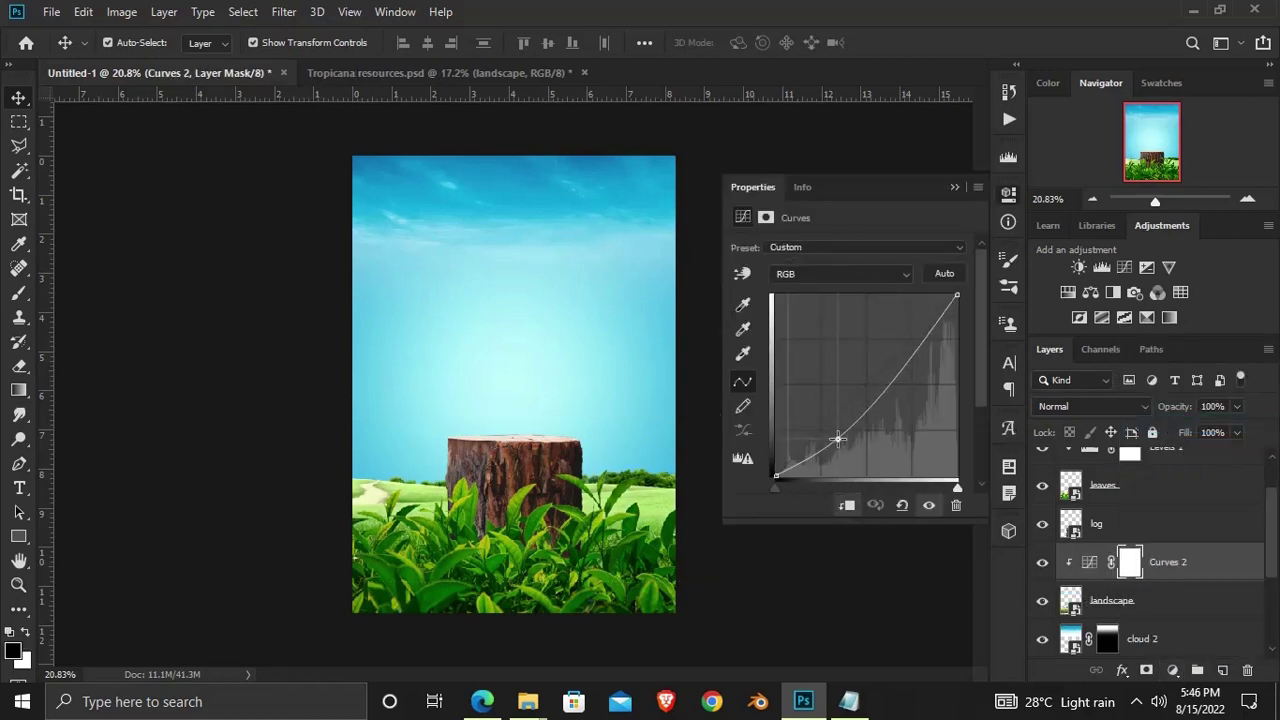
{"action": "left_click_drag", "start_coordinate": [886, 365], "coordinate": [914, 349]}
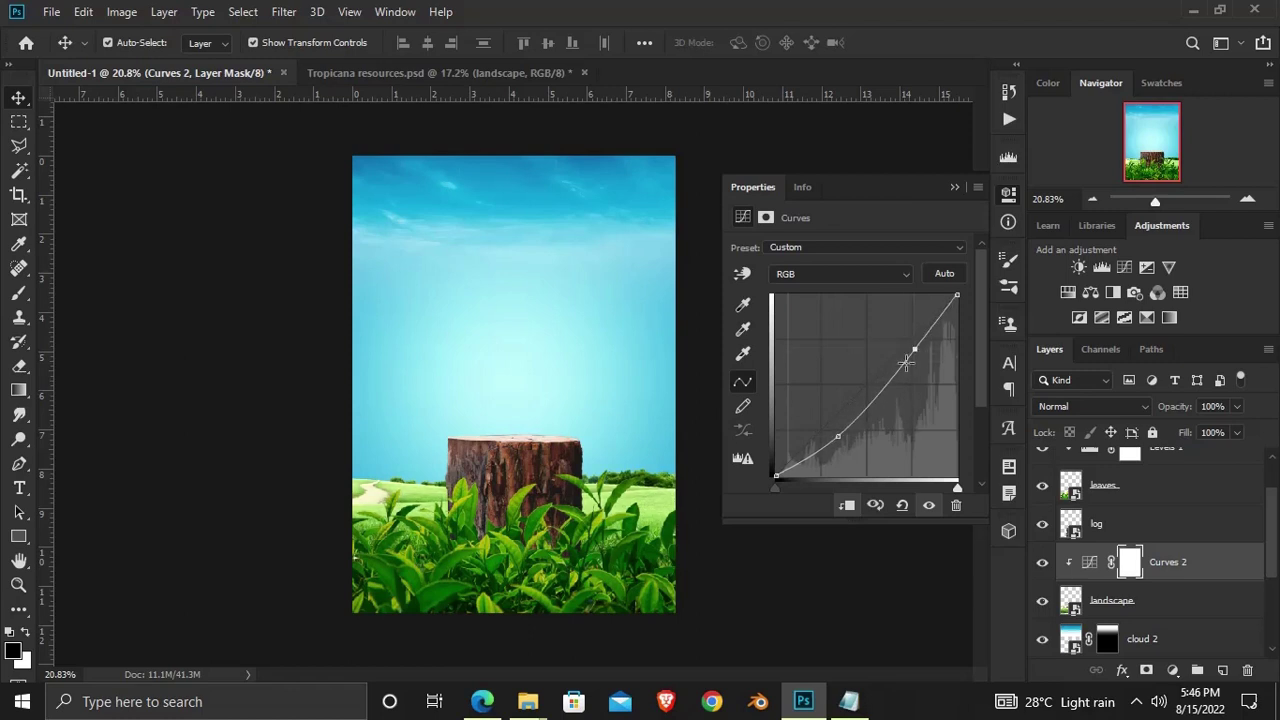
{"action": "left_click", "coordinate": [929, 506]}
{"action": "left_click", "coordinate": [929, 506]}
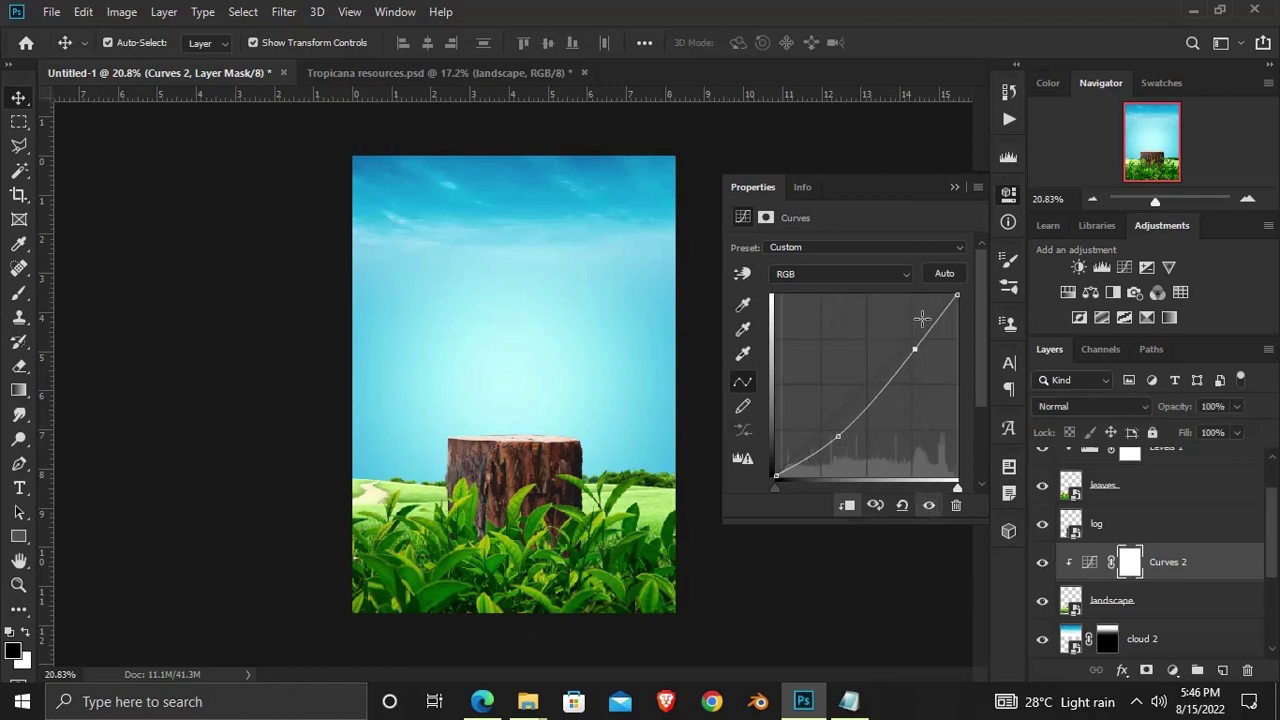
{"action": "left_click", "coordinate": [954, 188]}
Check the leaves layer by toggling its visibility, then select the log layer
{"action": "left_click", "coordinate": [672, 596]}
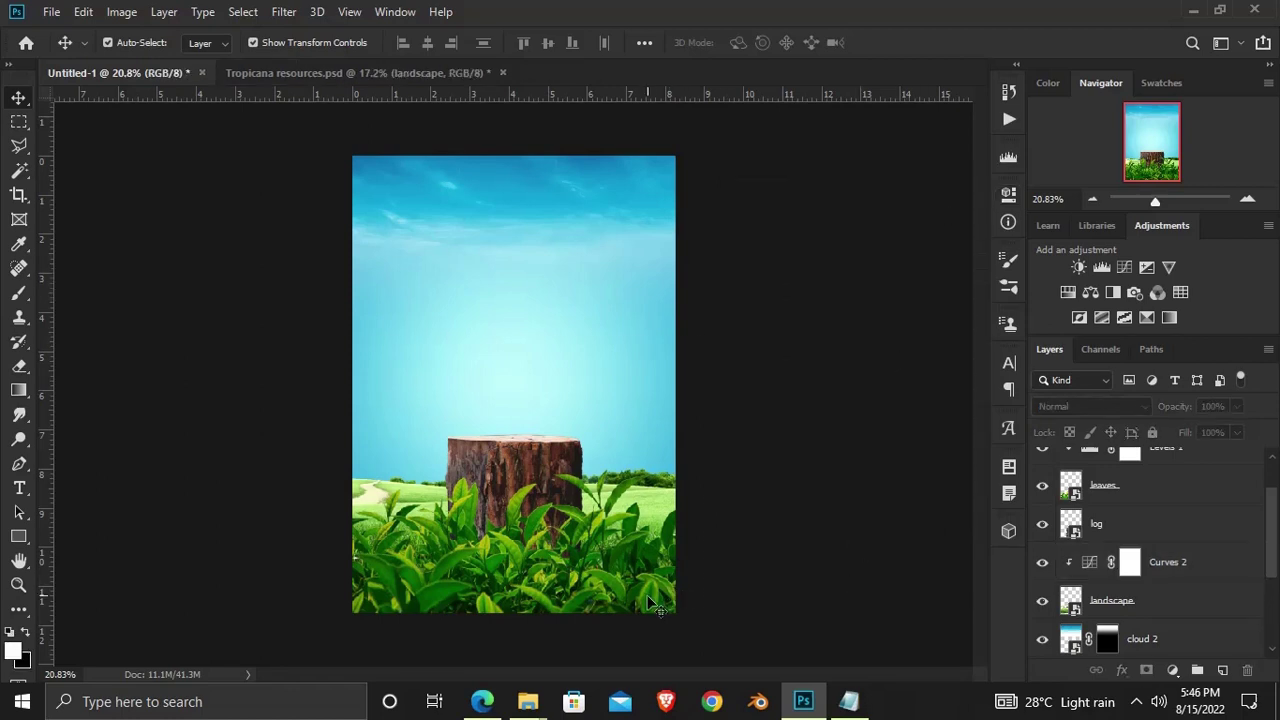
{"action": "left_click", "coordinate": [1043, 486]}
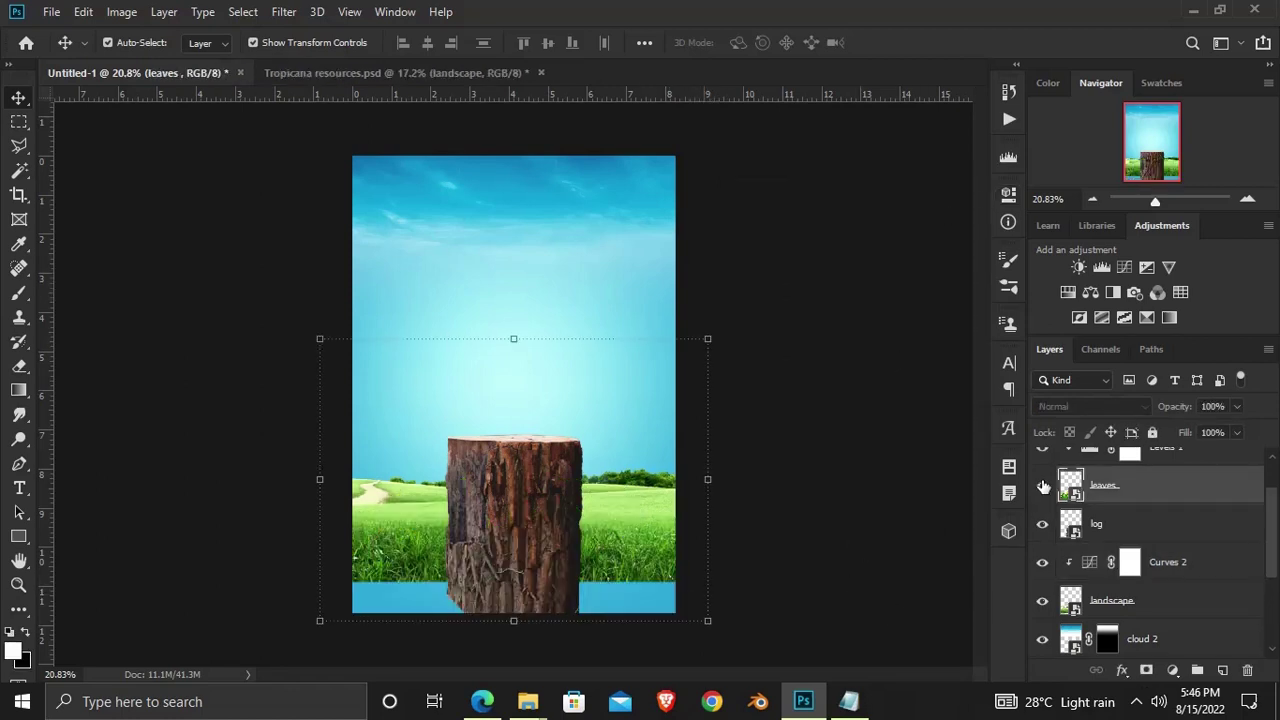
{"action": "left_click", "coordinate": [1043, 486]}
{"action": "left_click", "coordinate": [1130, 528]}
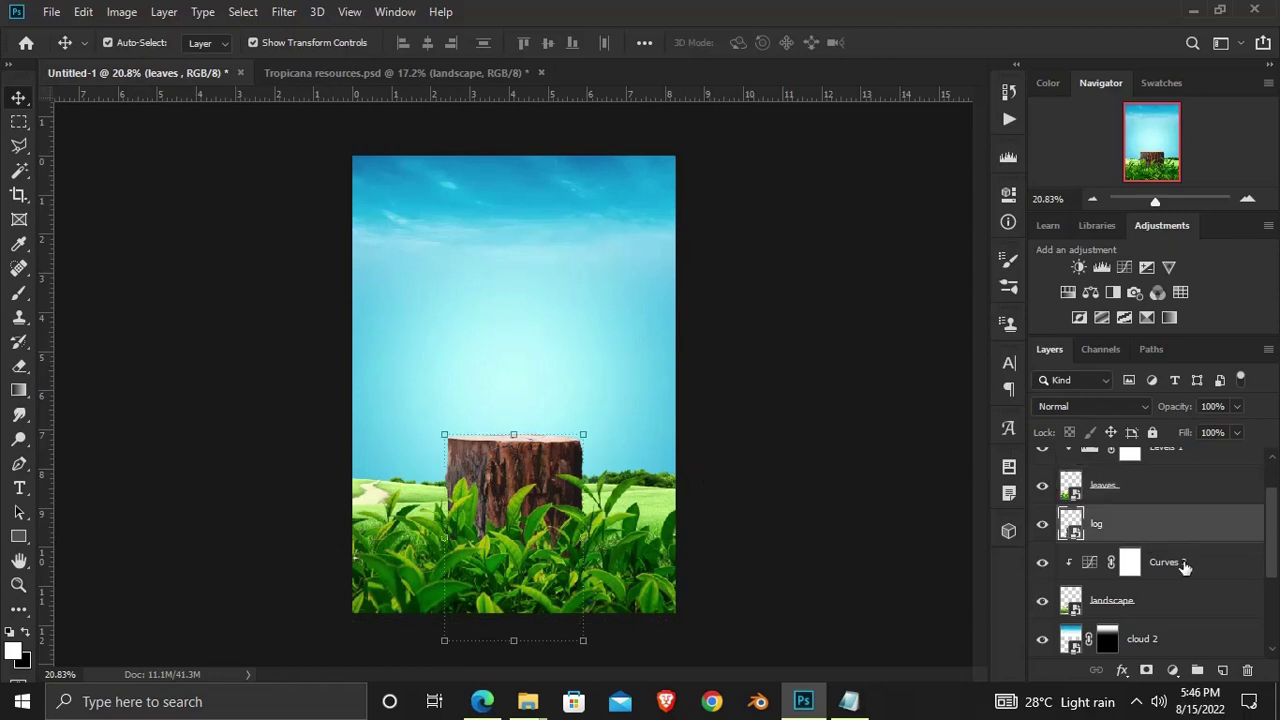
Add a new Layer 2 above the log and set up a smaller brush
{"action": "left_click", "coordinate": [1222, 670]}
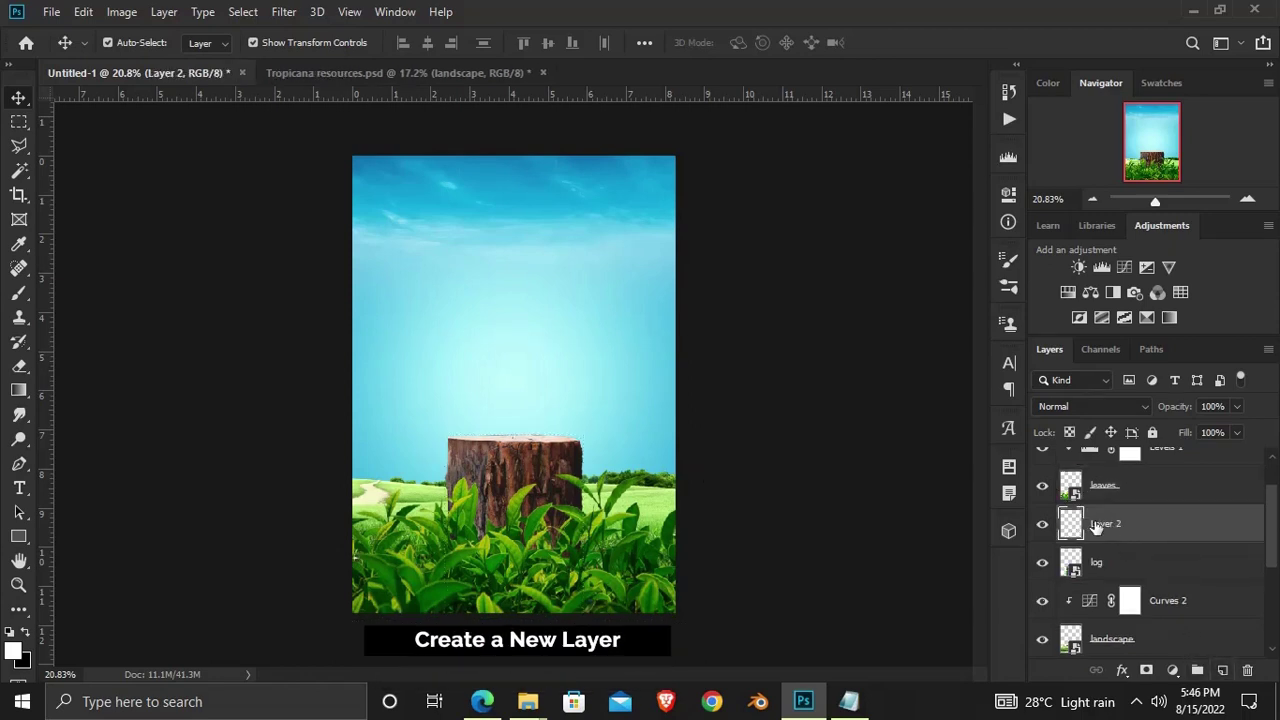
{"action": "left_click", "coordinate": [18, 295]}
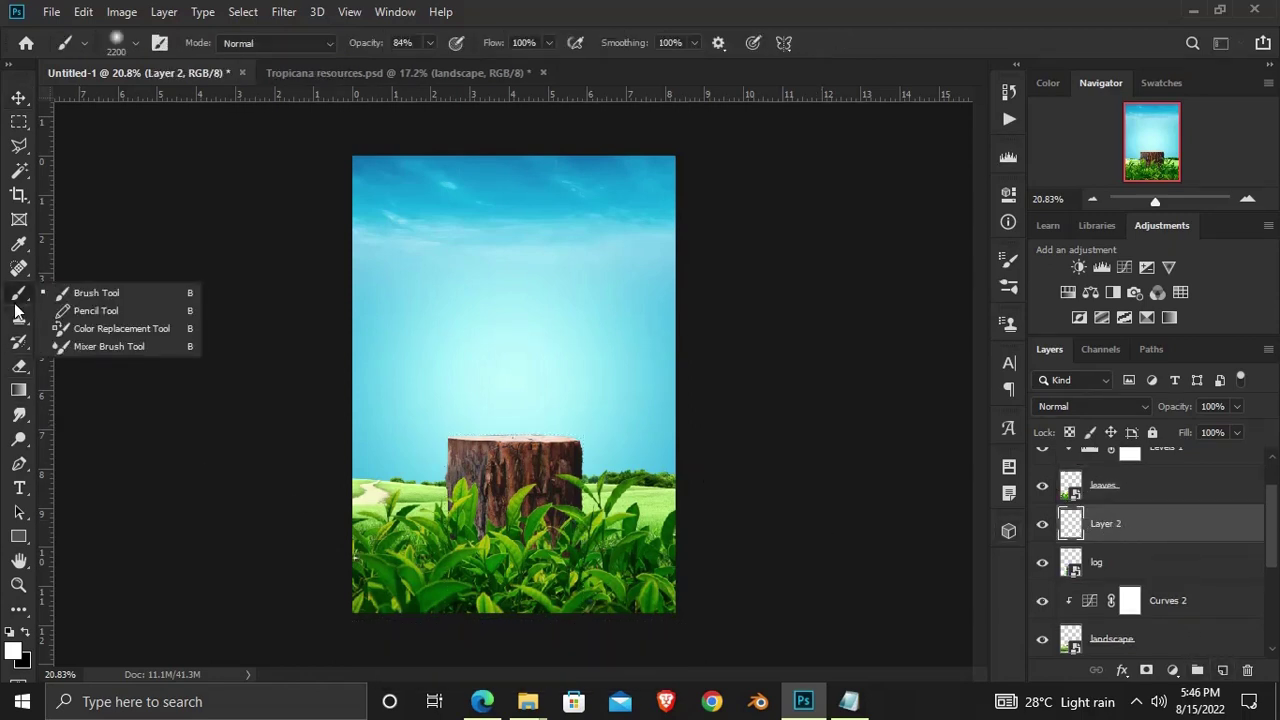
{"action": "left_click", "coordinate": [100, 291]}
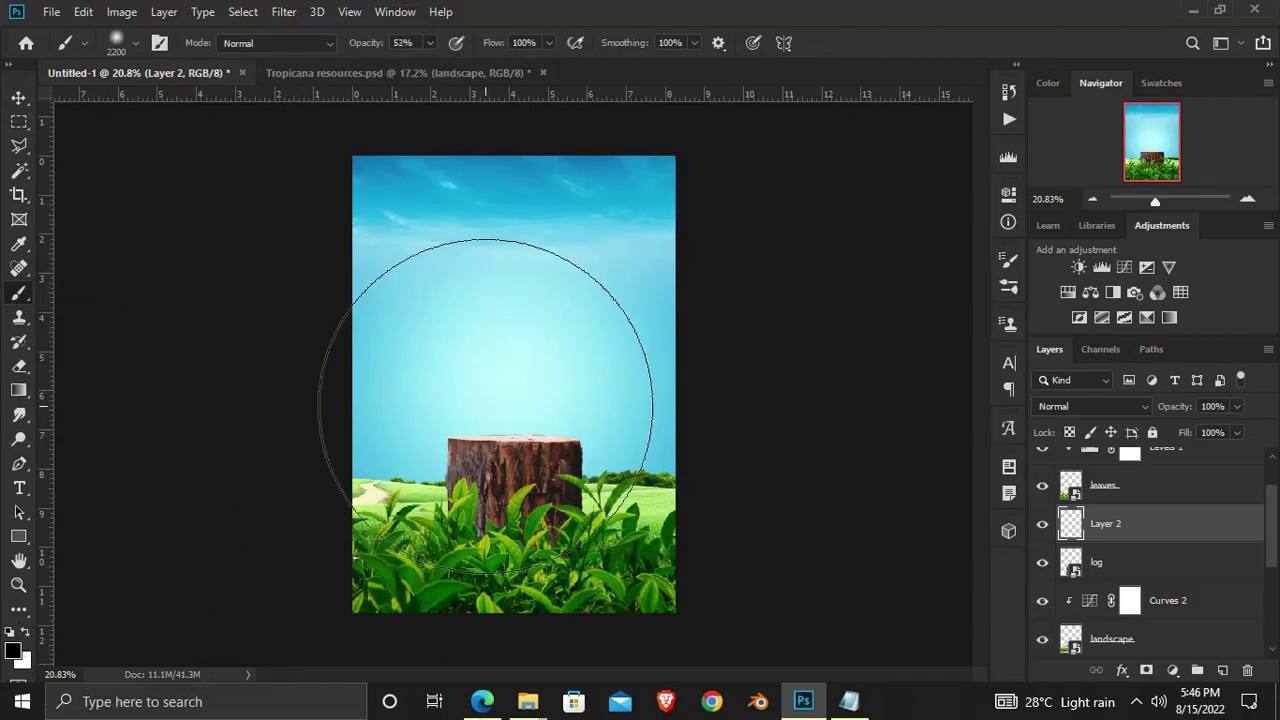
{"action": "key", "text": "bracketleft"}
{"action": "key", "text": "bracketleft"}
{"action": "key", "text": "bracketleft"}
{"action": "key", "text": "bracketleft"}
{"action": "key", "text": "bracketleft"}
{"action": "key", "text": "bracketleft"}
{"action": "key", "text": "bracketleft"}
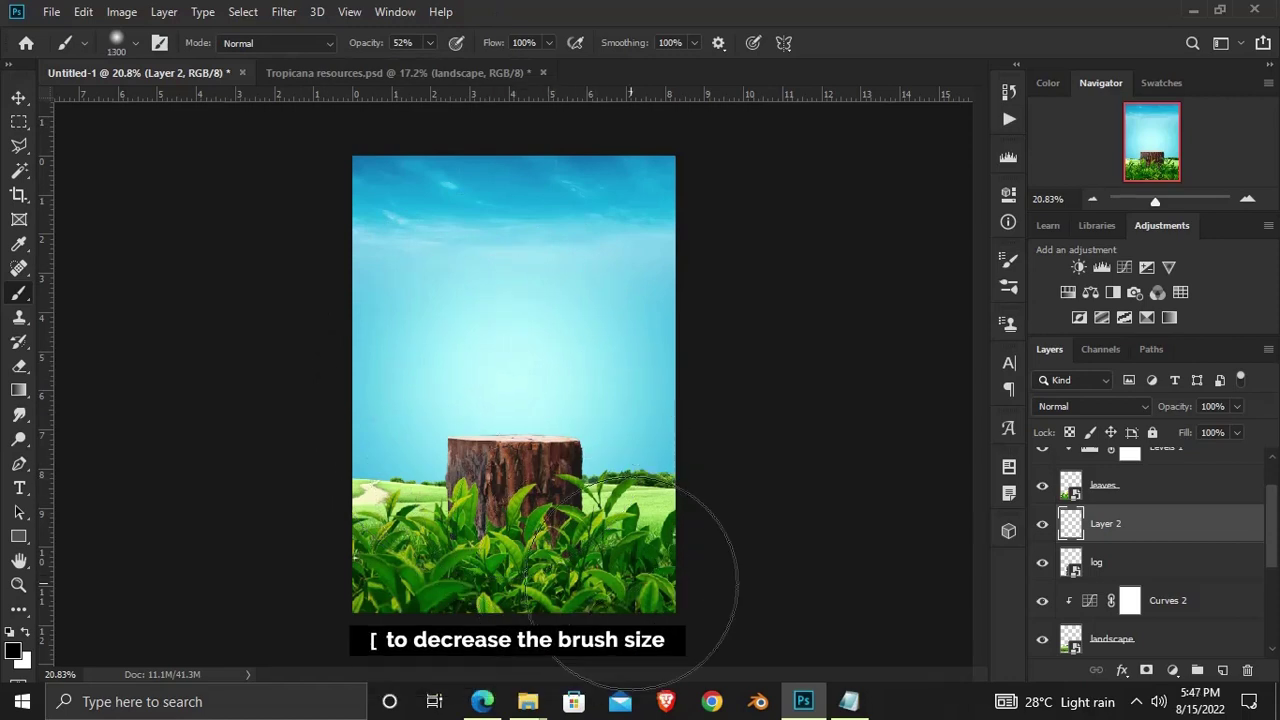
{"action": "key", "text": "bracketleft"}
{"action": "key", "text": "bracketleft"}
{"action": "key", "text": "bracketleft"}
{"action": "key", "text": "bracketleft"}
Paint soft dark shading across the lower-left and lower-centre leaves, then compare Layer 2 on and off
{"action": "mouse_move", "coordinate": [628, 590]}
{"action": "left_mouse_down"}
{"action": "mouse_move", "coordinate": [344, 587]}
{"action": "mouse_move", "coordinate": [406, 571]}
{"action": "mouse_move", "coordinate": [387, 581]}
{"action": "left_mouse_up"}
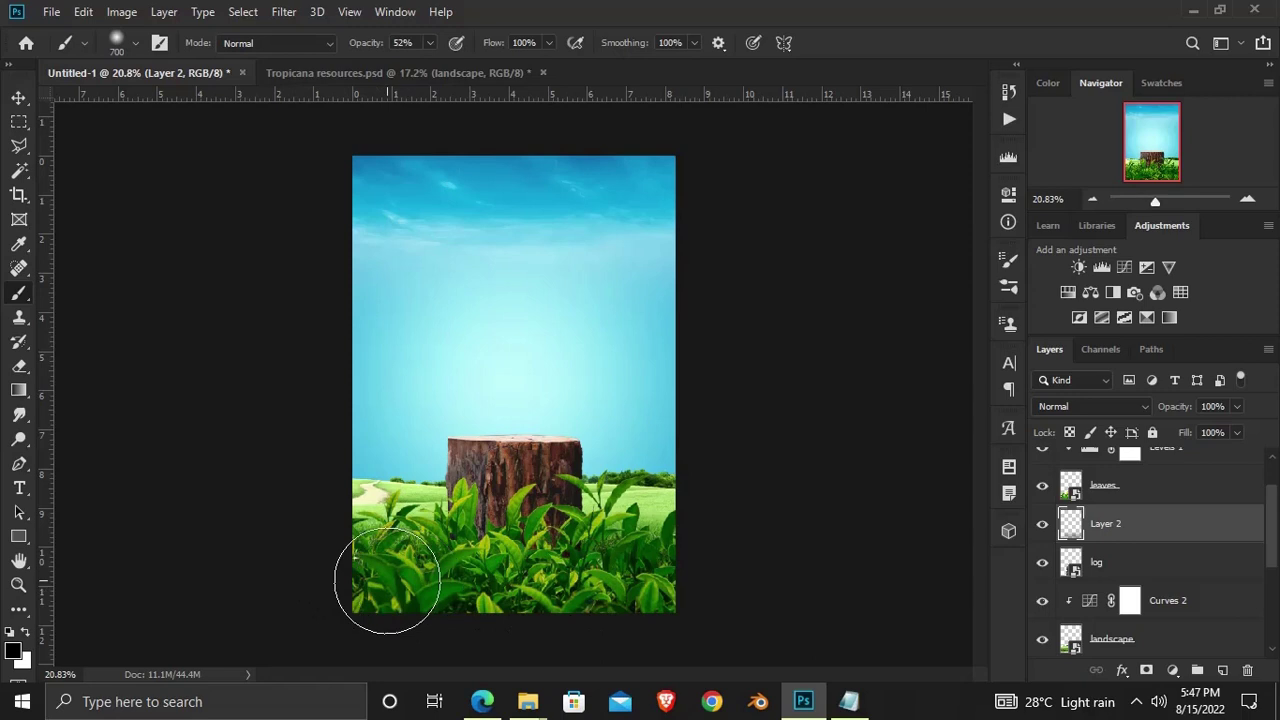
{"action": "key", "text": "bracketright"}
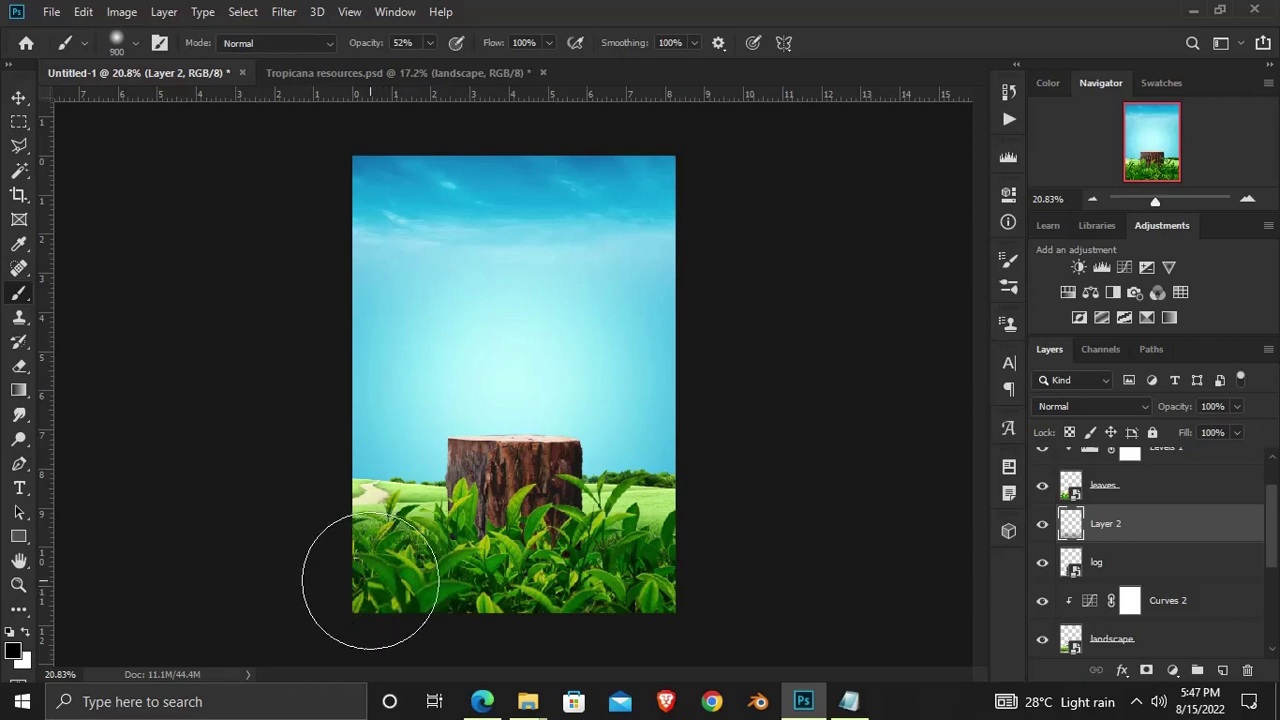
{"action": "key", "text": "bracketright"}
{"action": "mouse_move", "coordinate": [467, 600]}
{"action": "left_mouse_down"}
{"action": "mouse_move", "coordinate": [537, 622]}
{"action": "mouse_move", "coordinate": [650, 608]}
{"action": "left_mouse_up"}
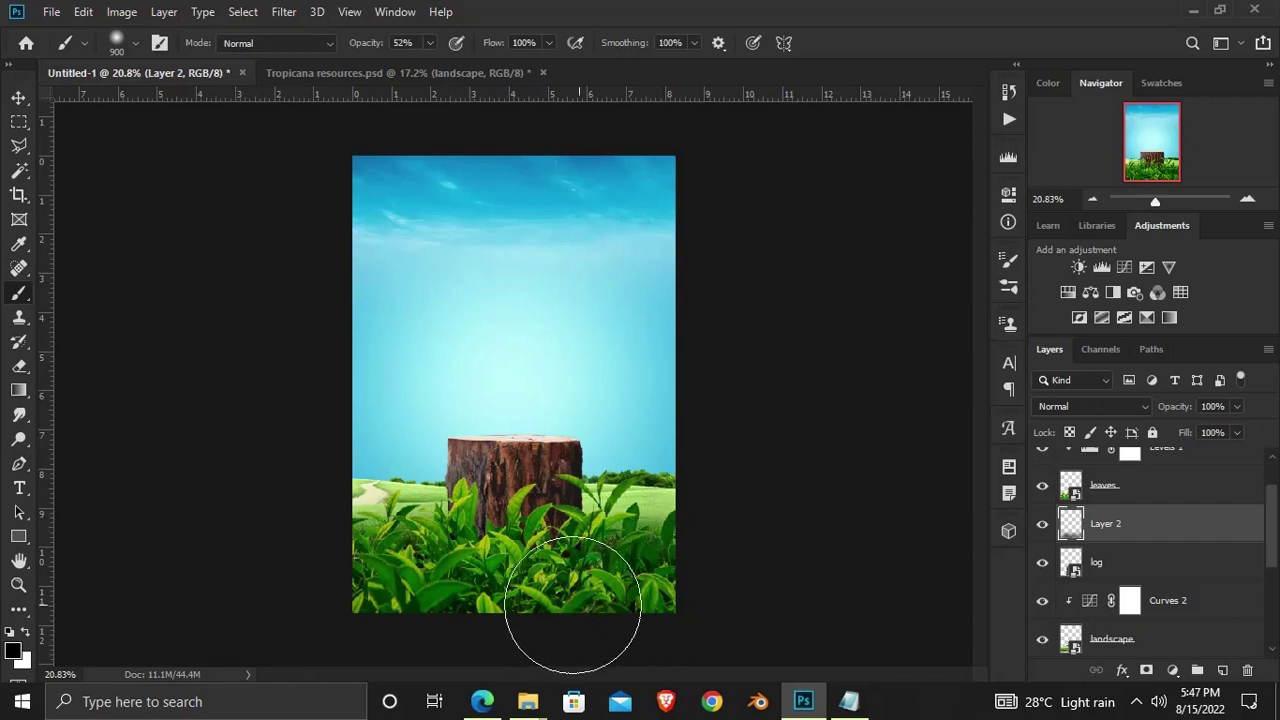
{"action": "left_click", "coordinate": [18, 97]}
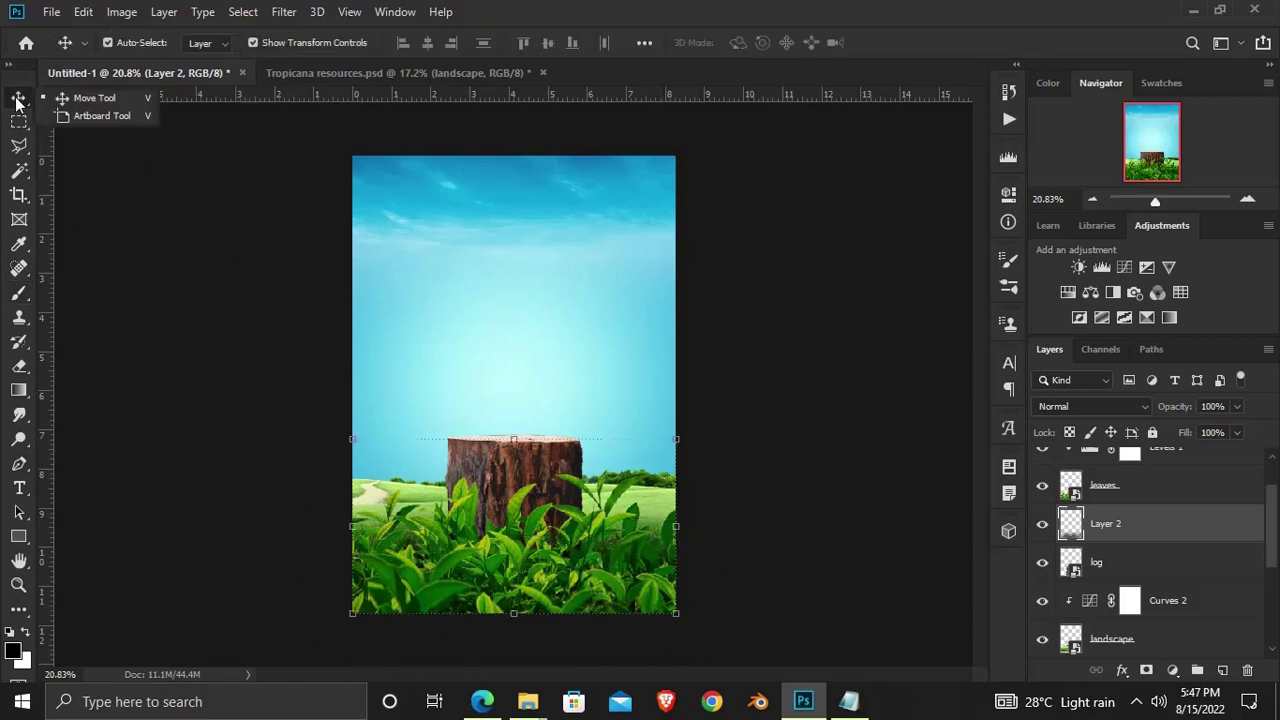
{"action": "left_click", "coordinate": [1042, 524]}
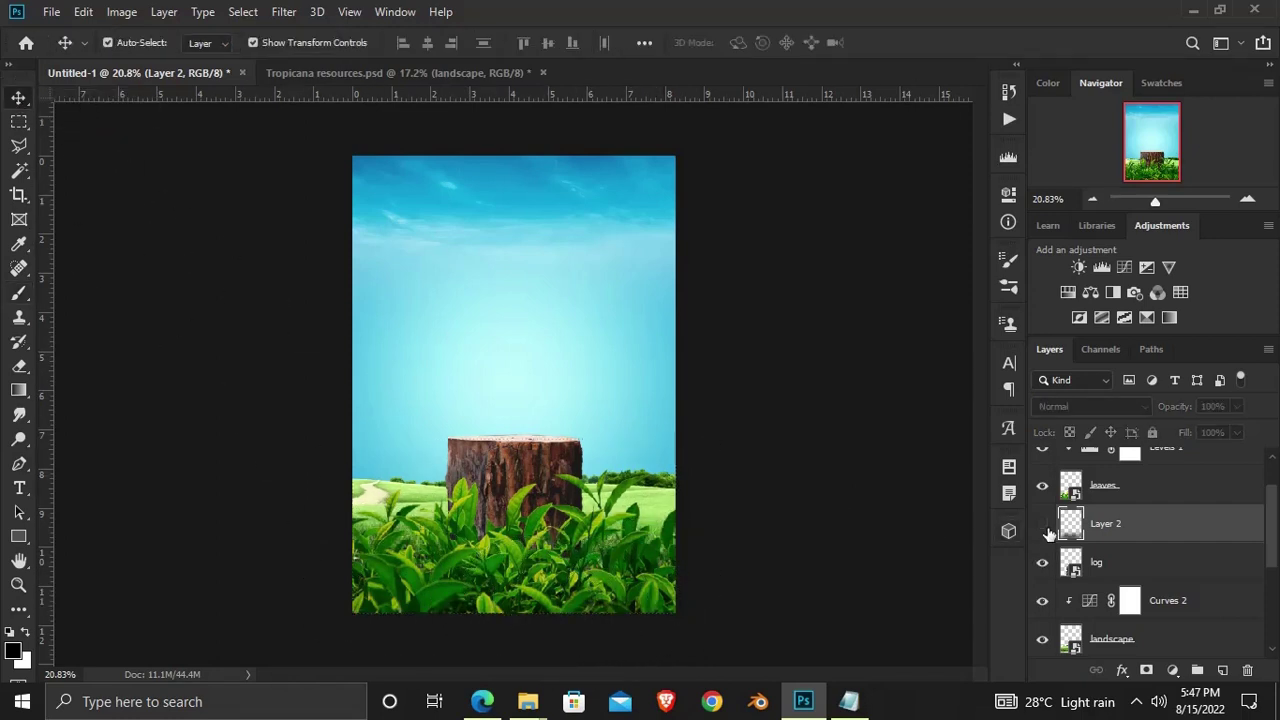
{"action": "left_click", "coordinate": [1042, 524]}
{"action": "left_click", "coordinate": [812, 512]}
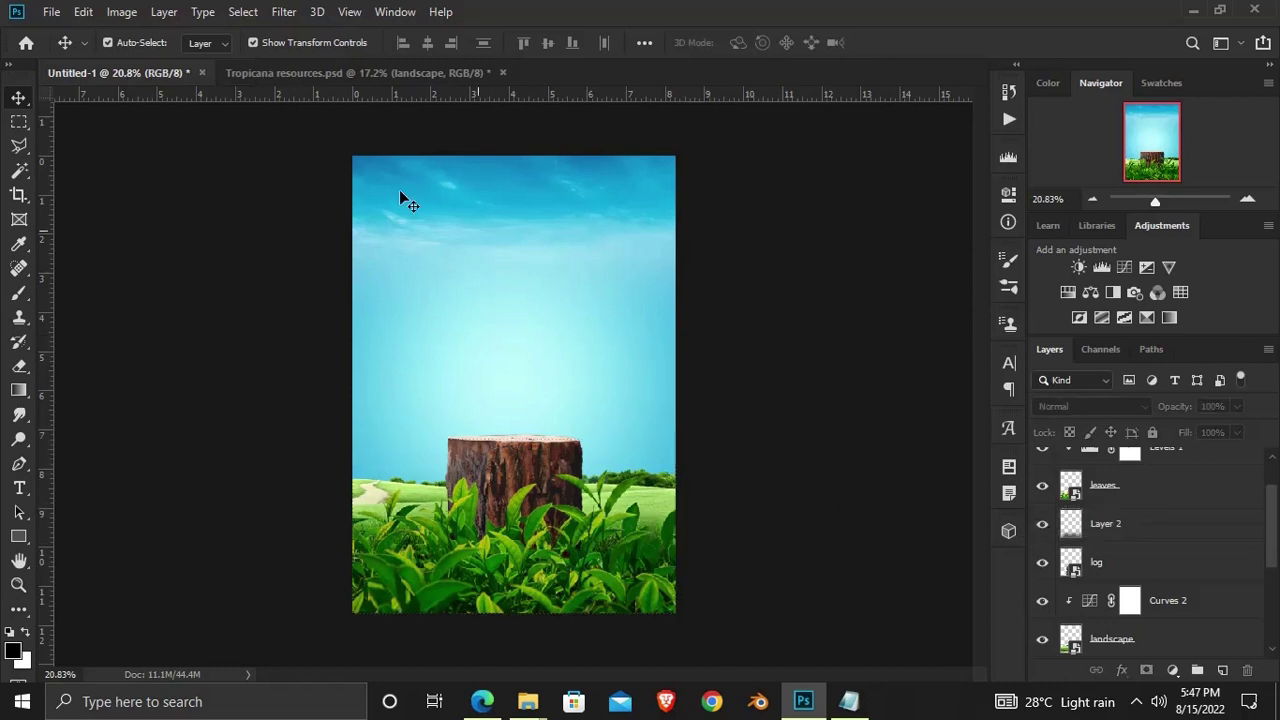
In Tropicana resources.psd, select the fog layer and enable auto-select of layers
{"action": "left_click", "coordinate": [355, 73]}
{"action": "left_click", "coordinate": [828, 445]}
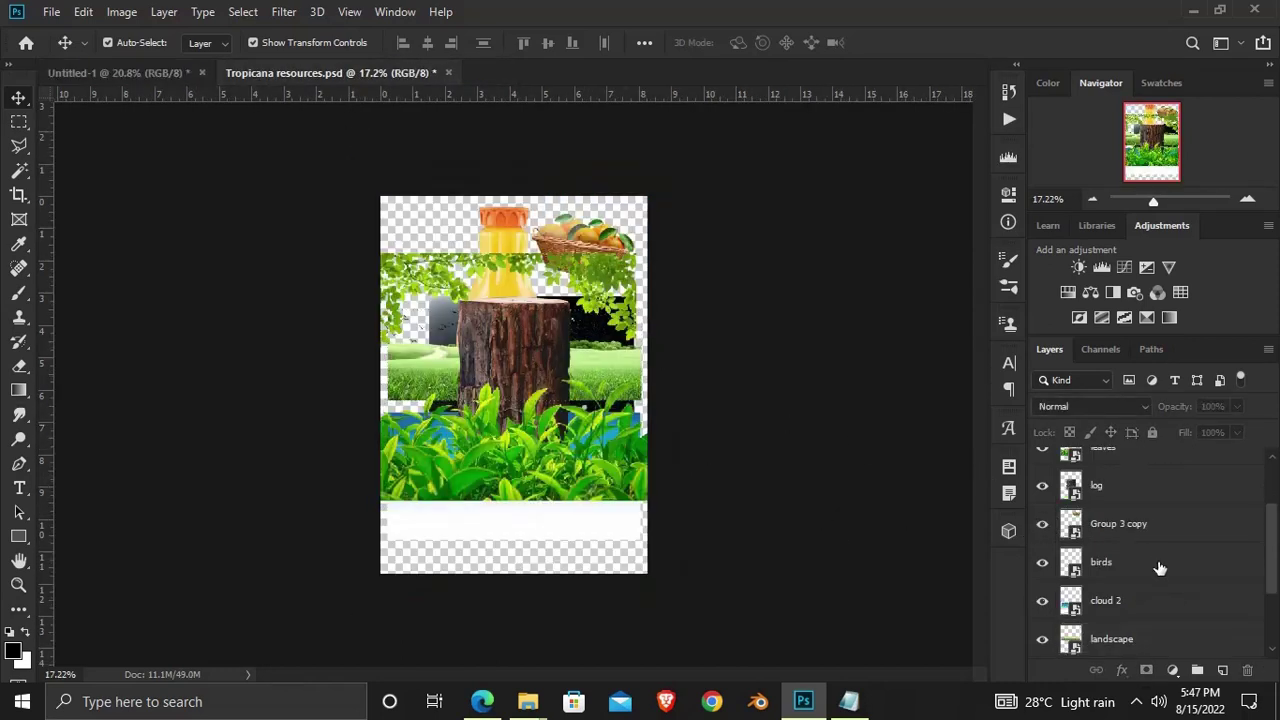
{"action": "scroll", "coordinate": [1160, 568], "scroll_direction": "up", "scroll_amount": 3}
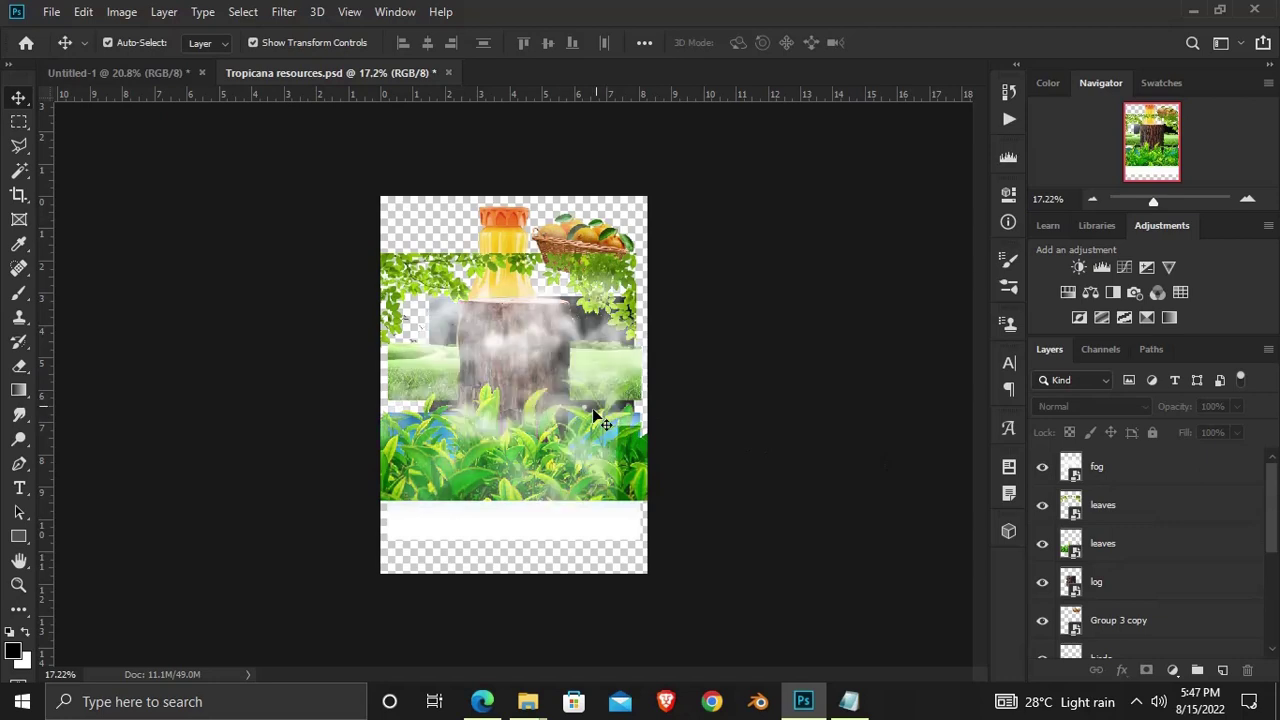
{"action": "left_click", "coordinate": [1110, 475]}
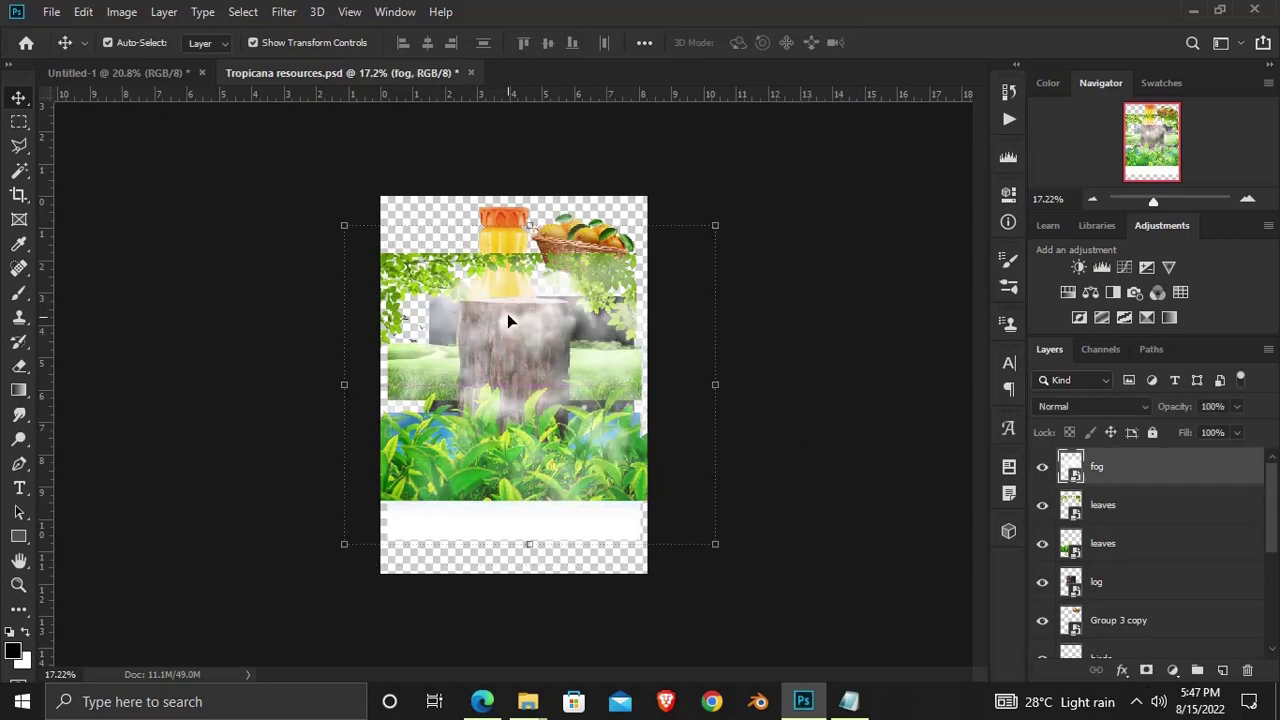
{"action": "left_click", "coordinate": [107, 42]}
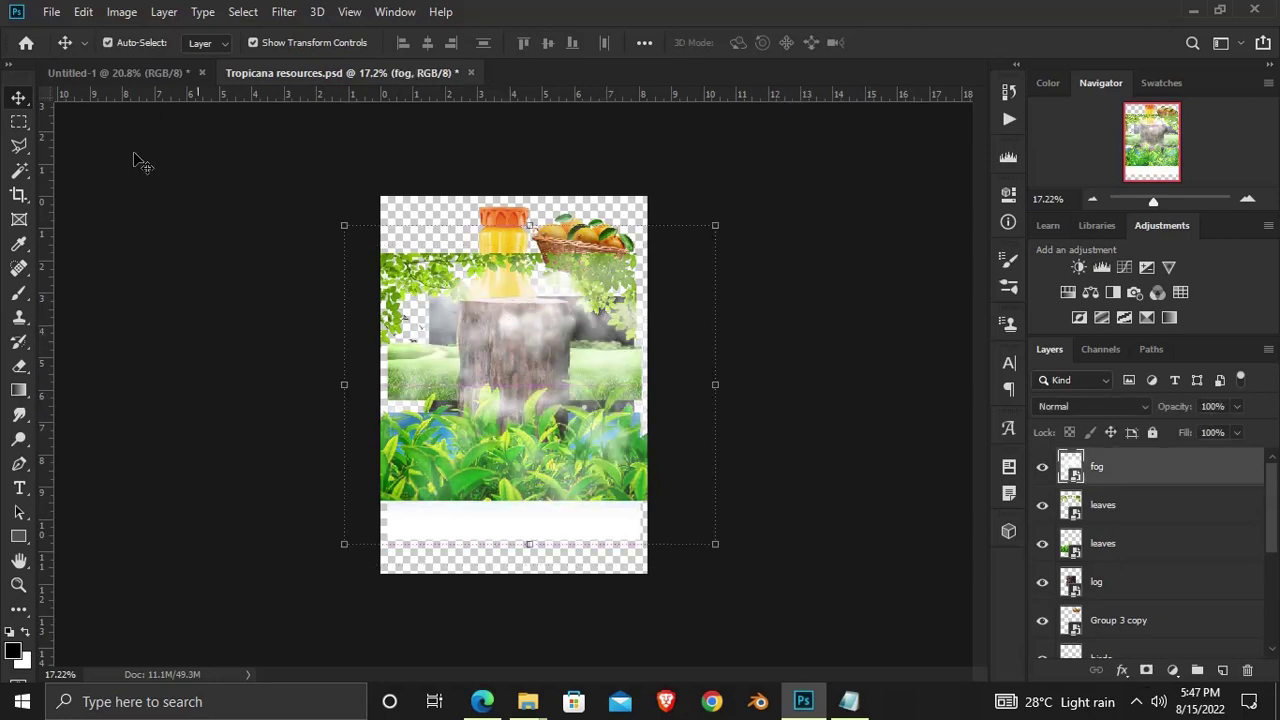
Drag the fog into Untitled-1, place it beneath the leaves, and nudge it lower around the stump
{"action": "left_click", "coordinate": [128, 78]}
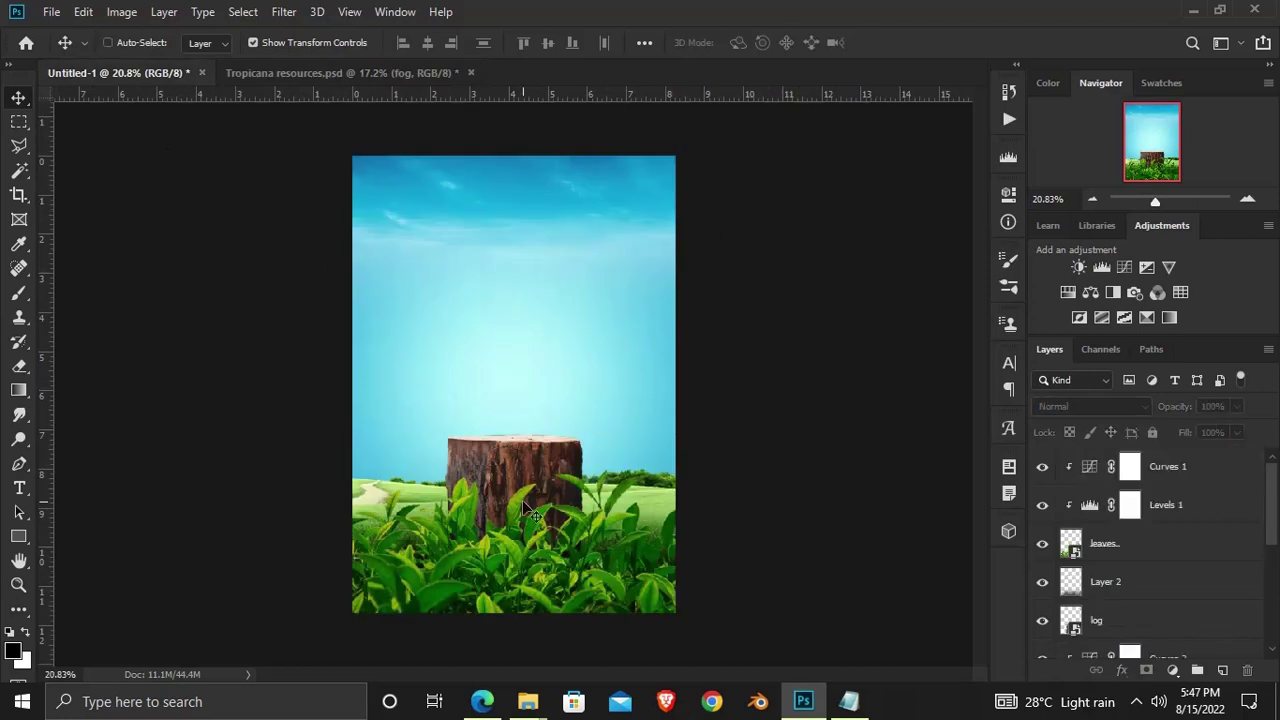
{"action": "mouse_move", "coordinate": [528, 510]}
{"action": "left_mouse_down"}
{"action": "mouse_move", "coordinate": [582, 380]}
{"action": "mouse_move", "coordinate": [527, 514]}
{"action": "left_mouse_up"}
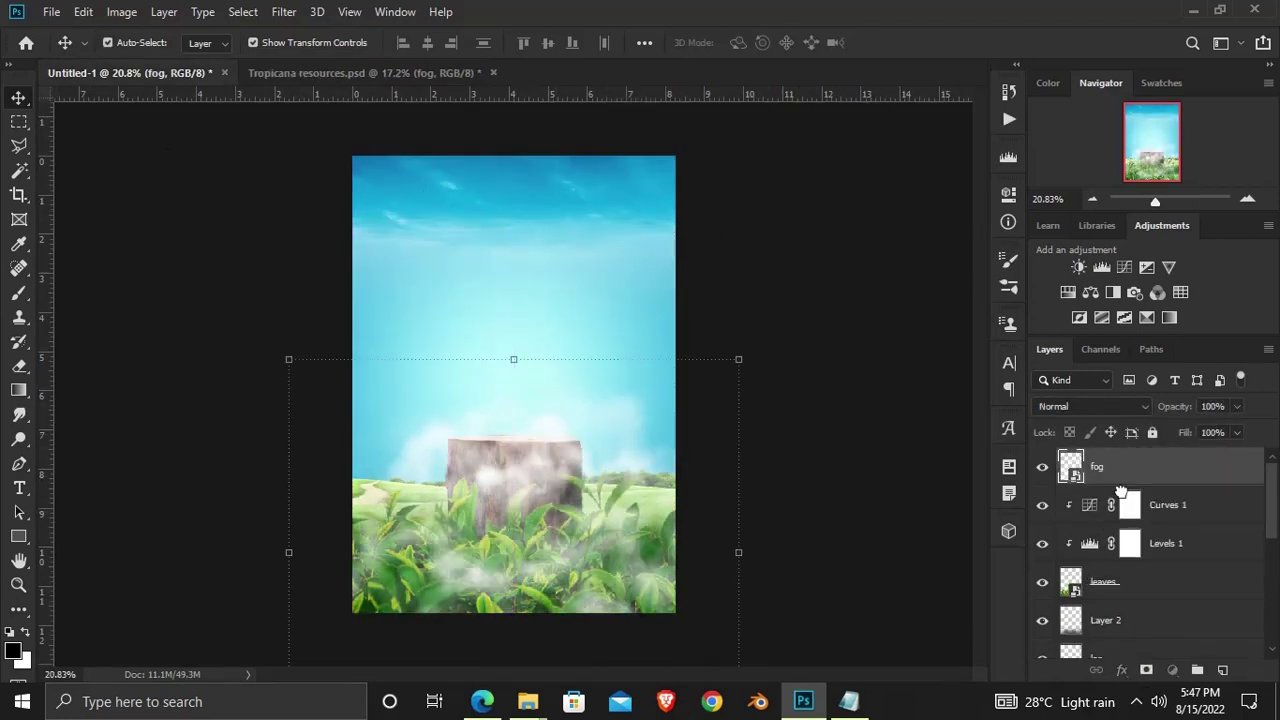
{"action": "mouse_move", "coordinate": [1121, 492]}
{"action": "left_mouse_down"}
{"action": "mouse_move", "coordinate": [1119, 510]}
{"action": "mouse_move", "coordinate": [1127, 469]}
{"action": "mouse_move", "coordinate": [1036, 606]}
{"action": "left_mouse_up"}
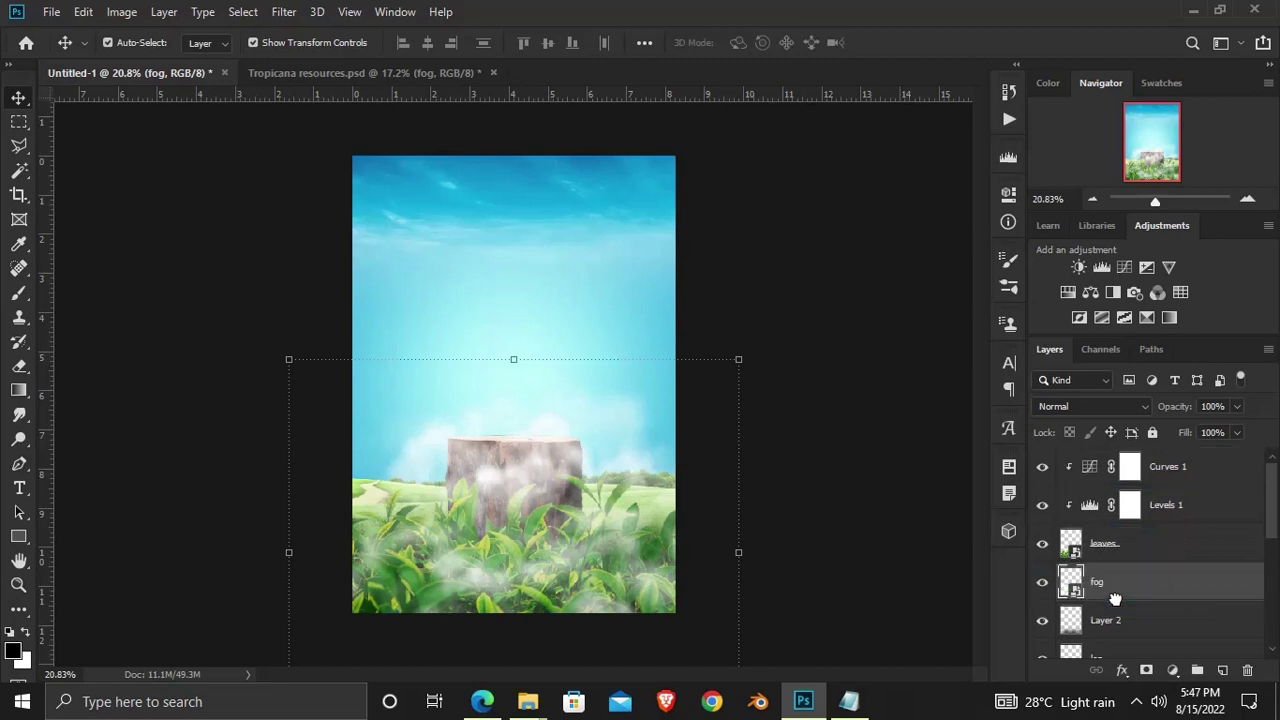
{"action": "left_click", "coordinate": [1043, 584]}
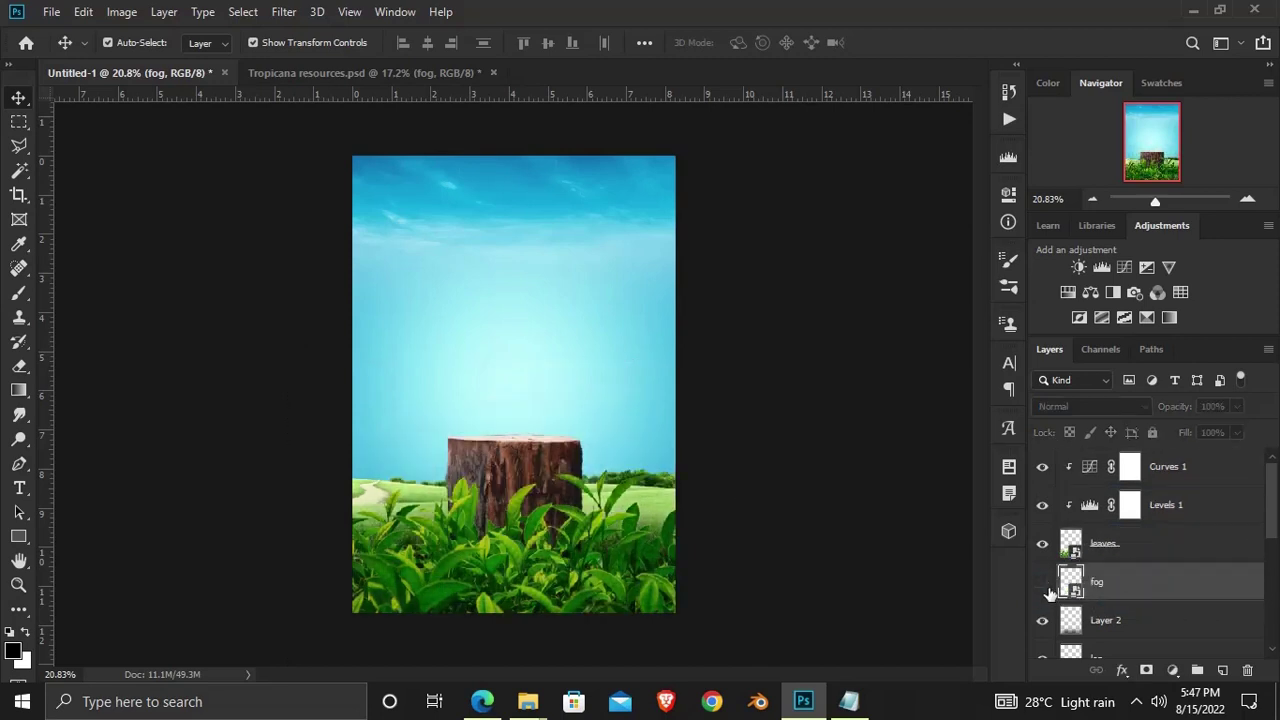
{"action": "left_click", "coordinate": [1043, 584]}
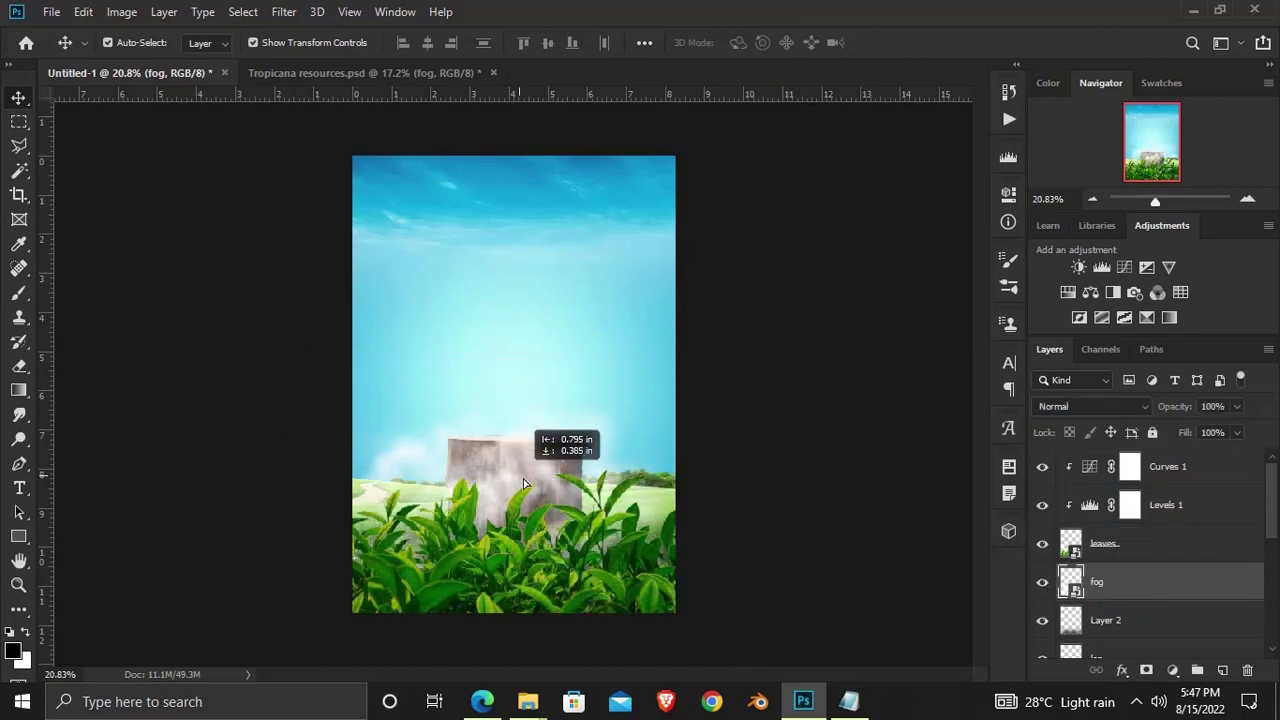
{"action": "left_click_drag", "start_coordinate": [514, 473], "coordinate": [530, 485]}
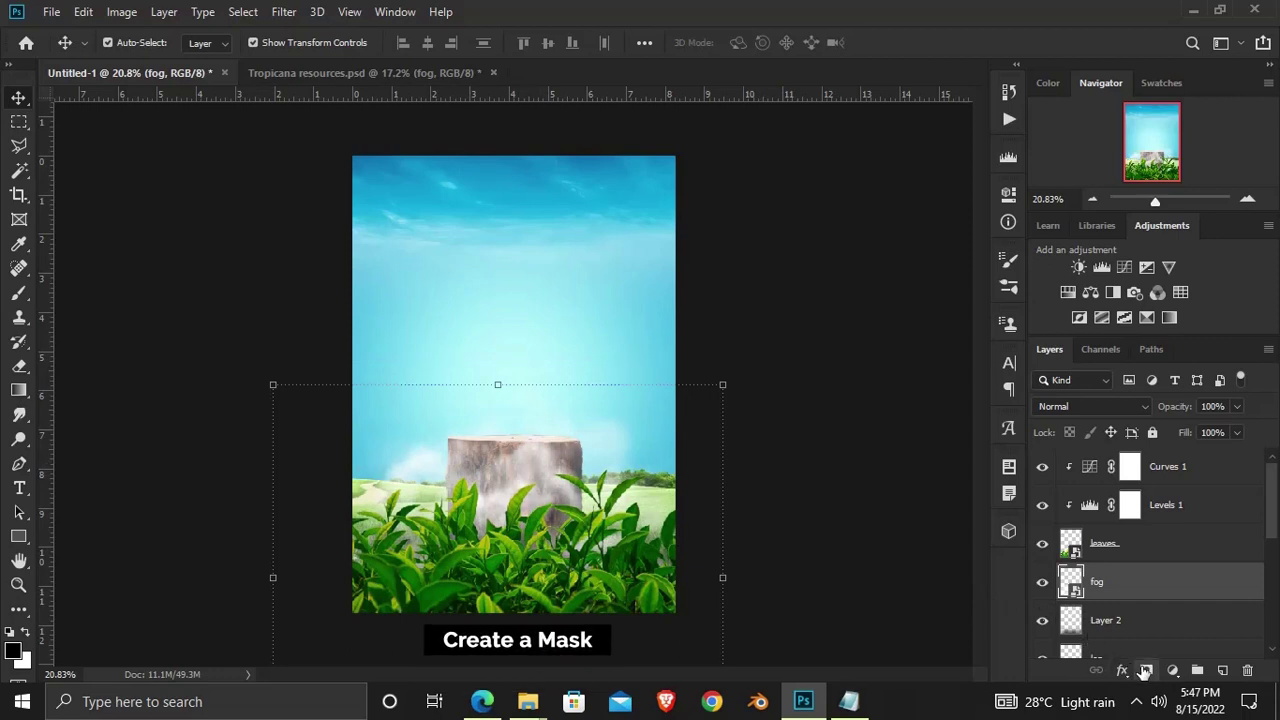
Give the fog layer an inverted mask and paint fog back over the leaves at 38% brush opacity
{"action": "left_click", "coordinate": [1146, 670]}
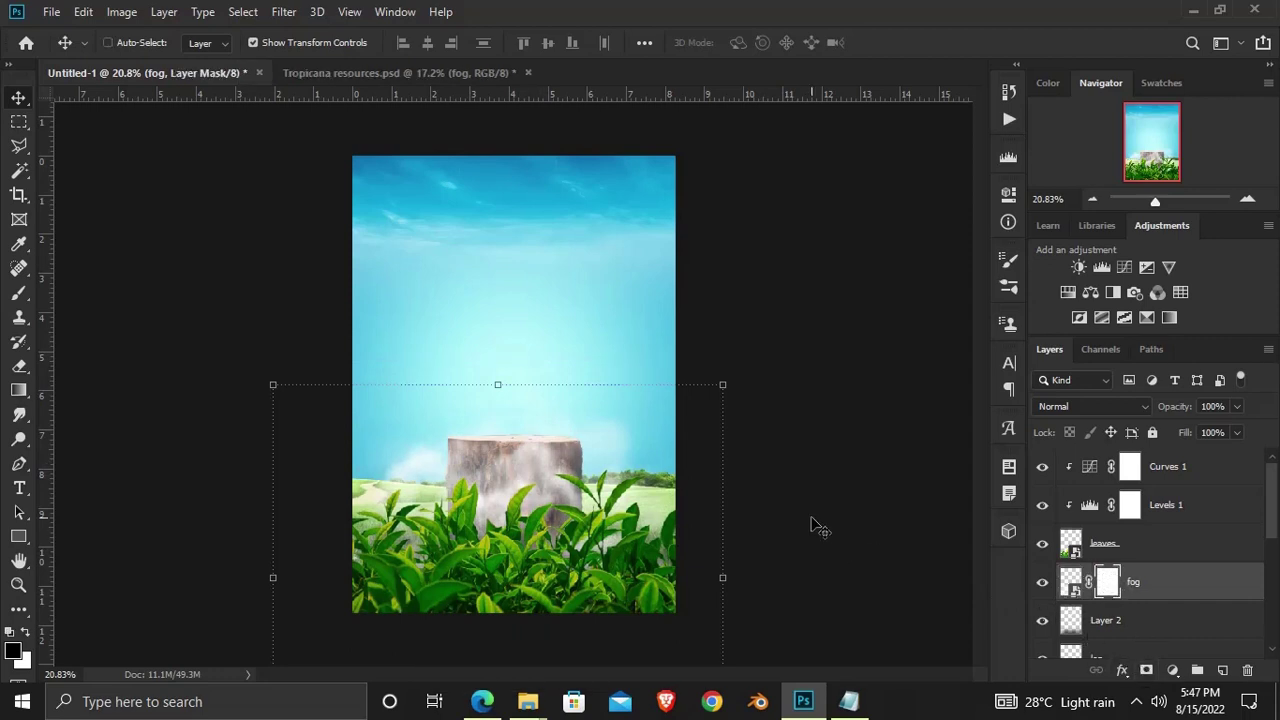
{"action": "key", "text": "ctrl+i"}
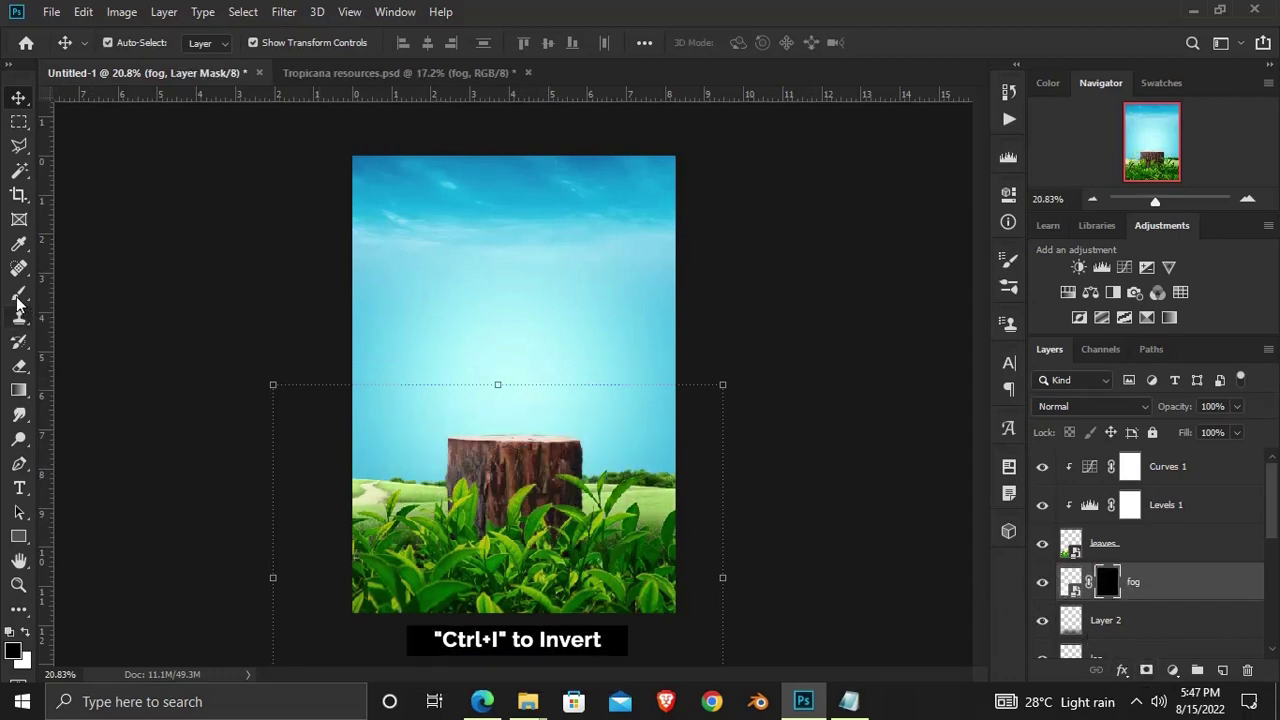
{"action": "right_click", "coordinate": [18, 295]}
{"action": "left_click", "coordinate": [64, 292]}
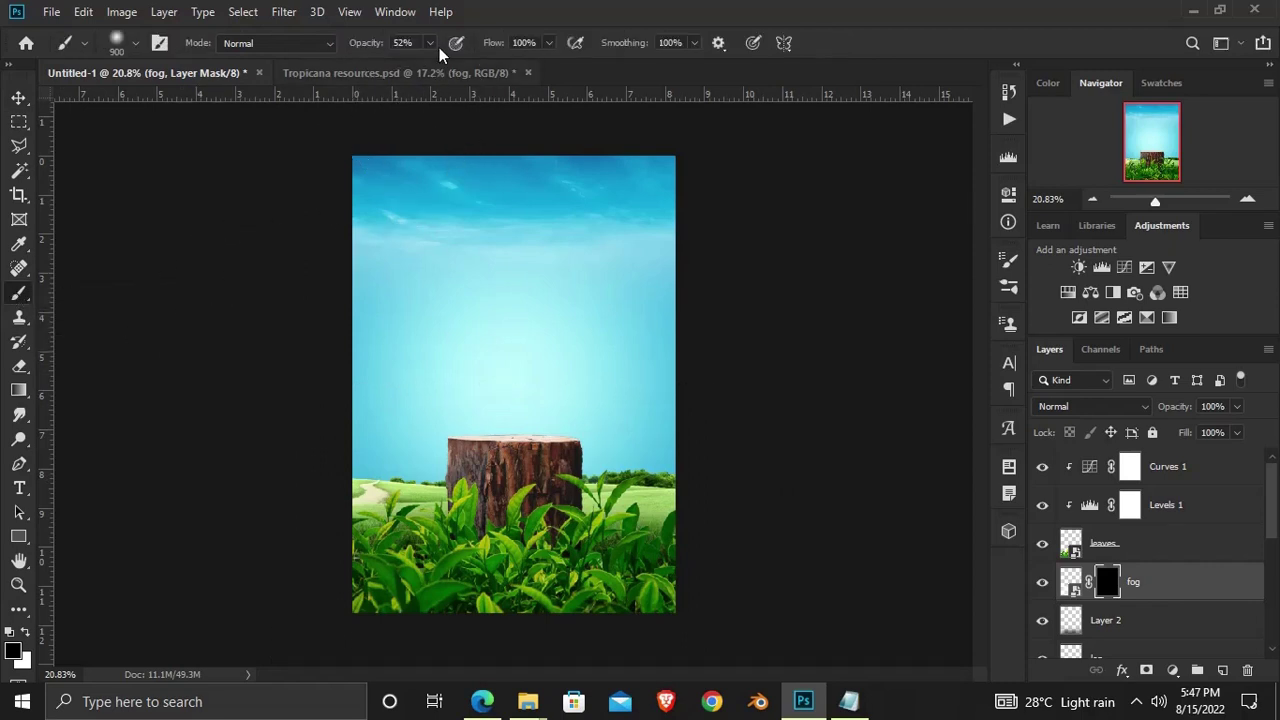
{"action": "left_click_drag", "start_coordinate": [433, 45], "coordinate": [418, 65]}
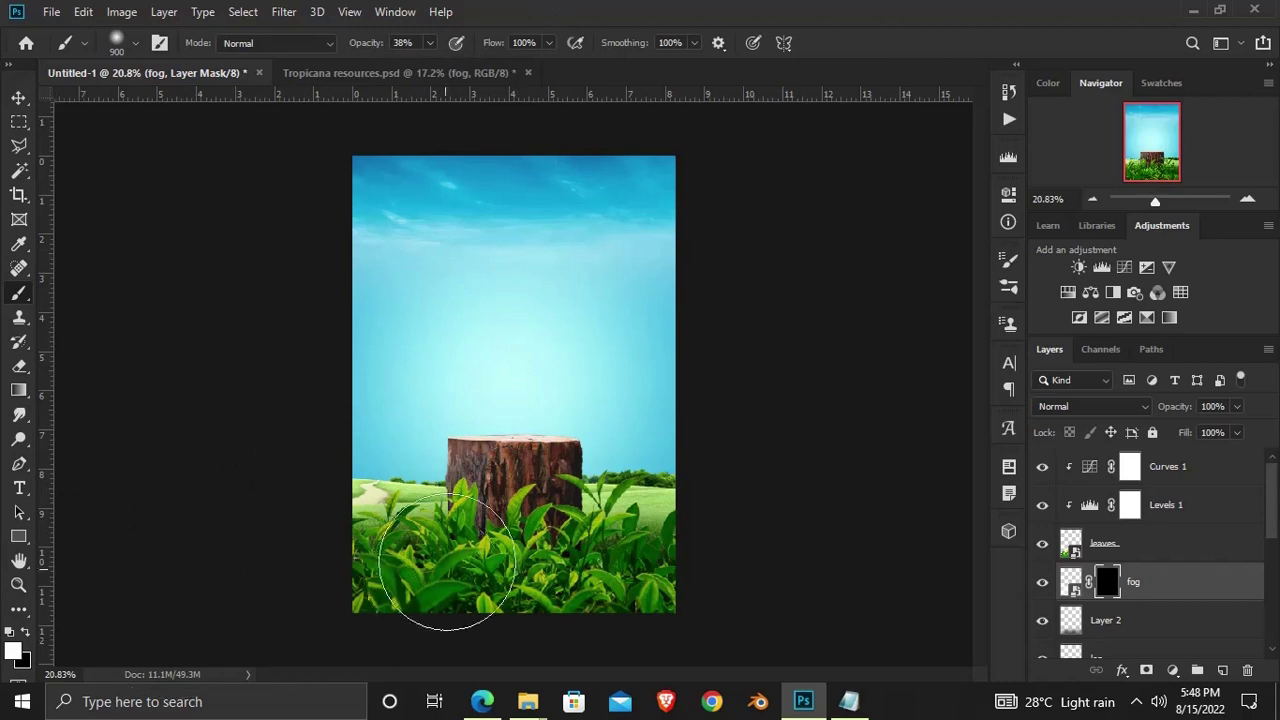
{"action": "mouse_move", "coordinate": [443, 586]}
{"action": "left_mouse_down"}
{"action": "mouse_move", "coordinate": [660, 594]}
{"action": "mouse_move", "coordinate": [629, 571]}
{"action": "mouse_move", "coordinate": [586, 614]}
{"action": "mouse_move", "coordinate": [529, 443]}
{"action": "left_mouse_up"}
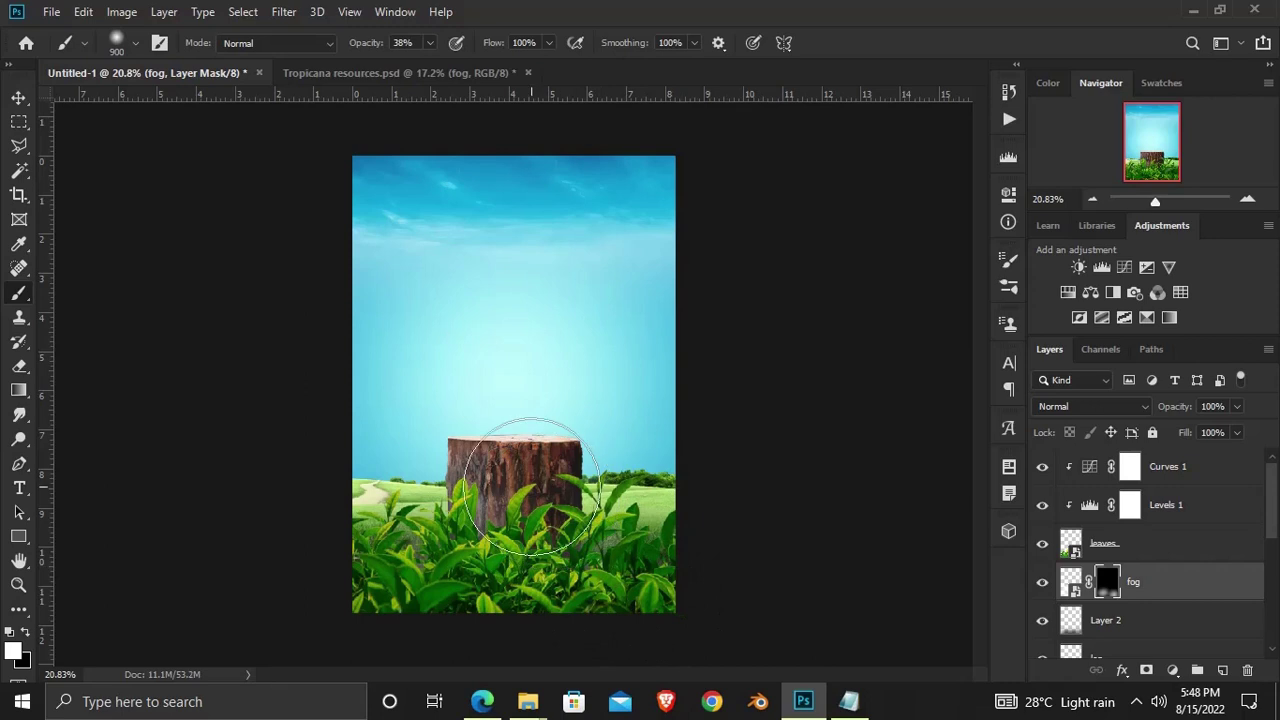
Lower the fog layer's opacity to 77% and compare its effect
{"action": "left_click", "coordinate": [18, 97]}
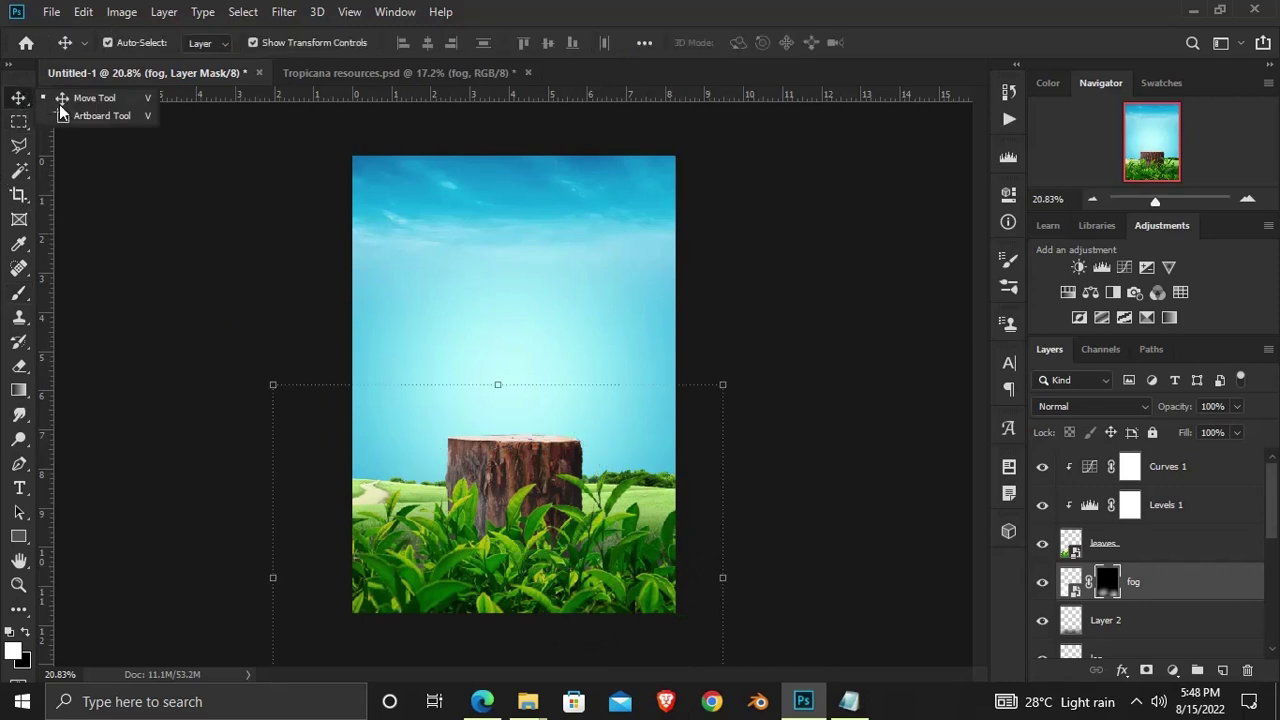
{"action": "left_click", "coordinate": [1040, 588]}
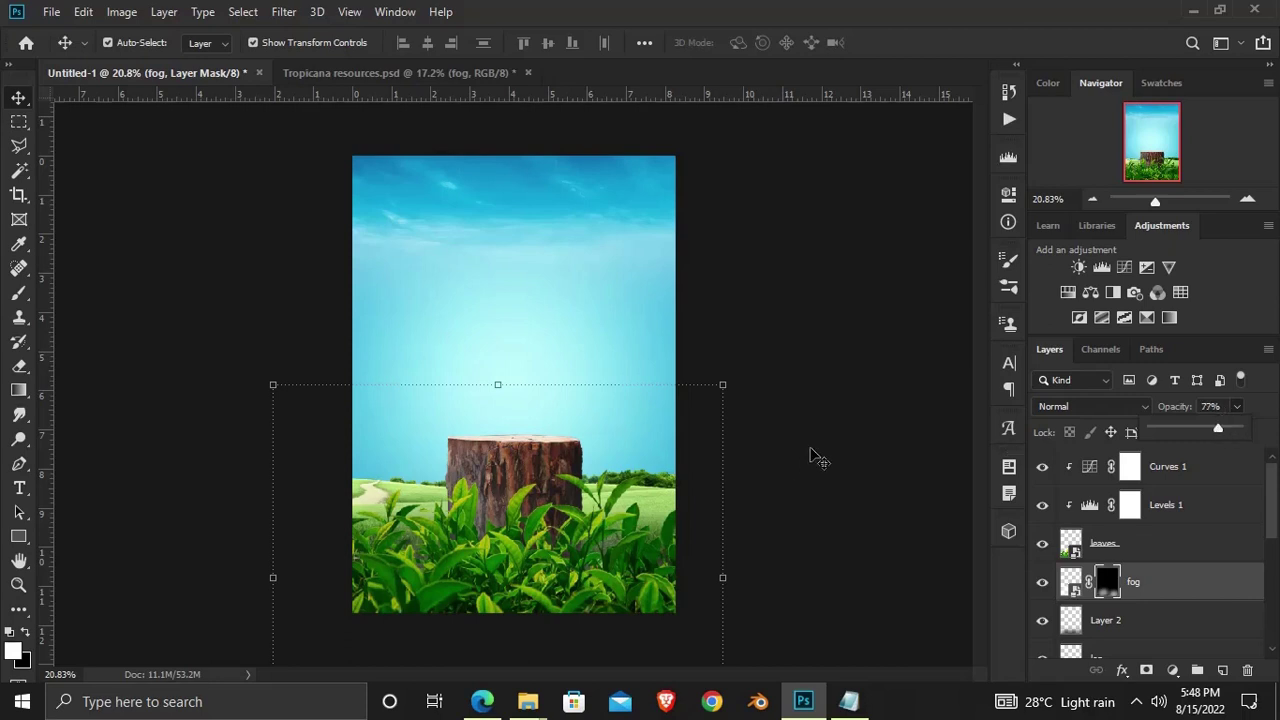
{"action": "left_click", "coordinate": [815, 457]}
{"action": "left_click", "coordinate": [815, 454]}
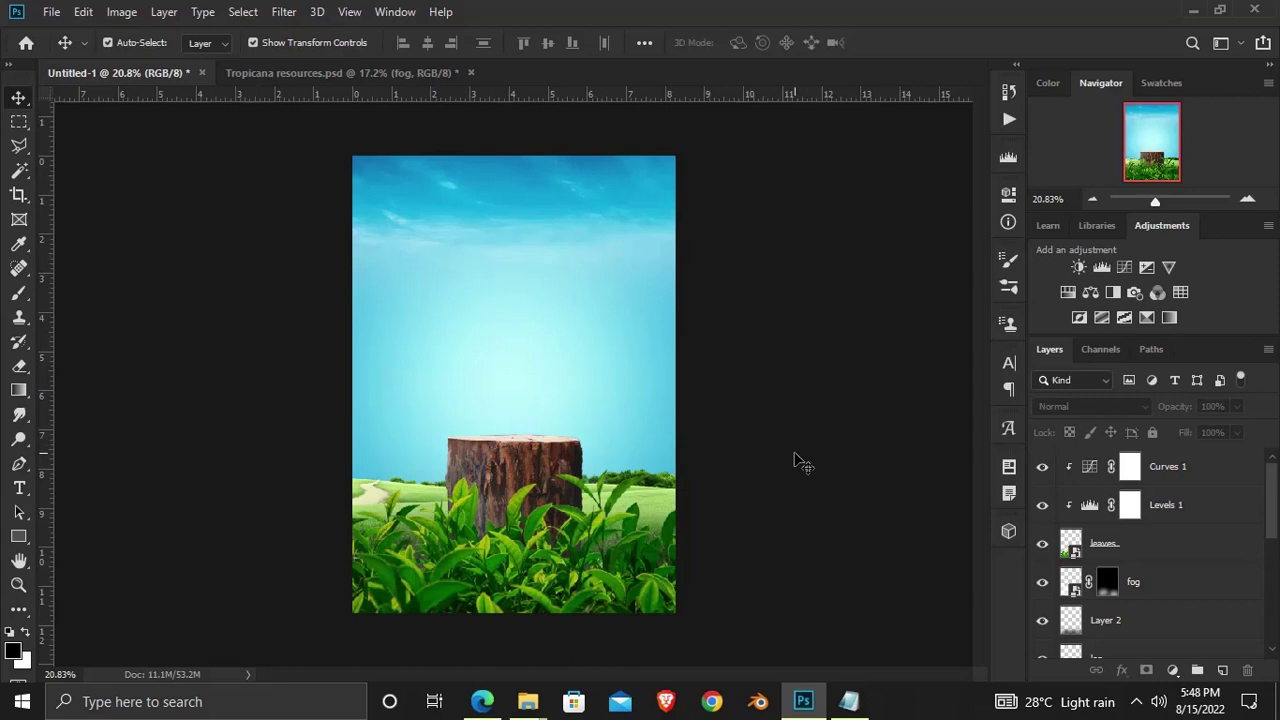
Add a Curves 3 adjustment to the landscape layer and bend its curve to darken the hills
{"action": "left_click", "coordinate": [651, 509]}
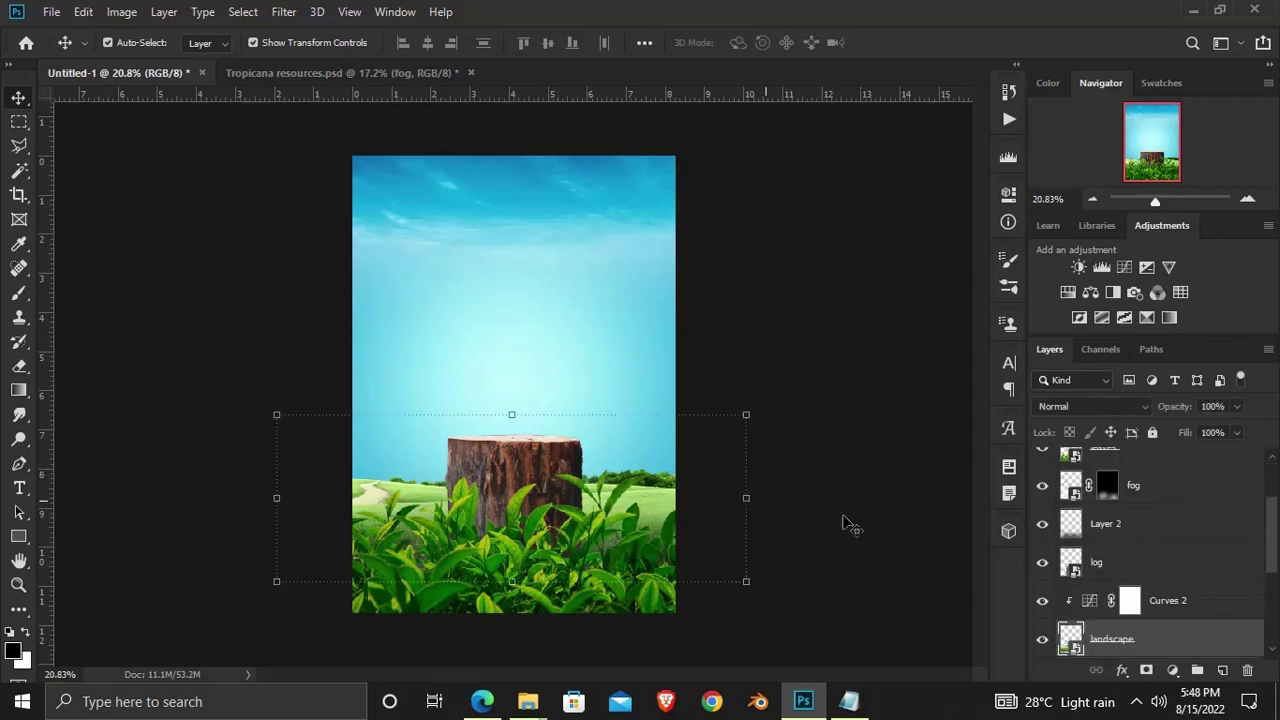
{"action": "left_click", "coordinate": [1042, 640]}
{"action": "left_click", "coordinate": [1043, 640]}
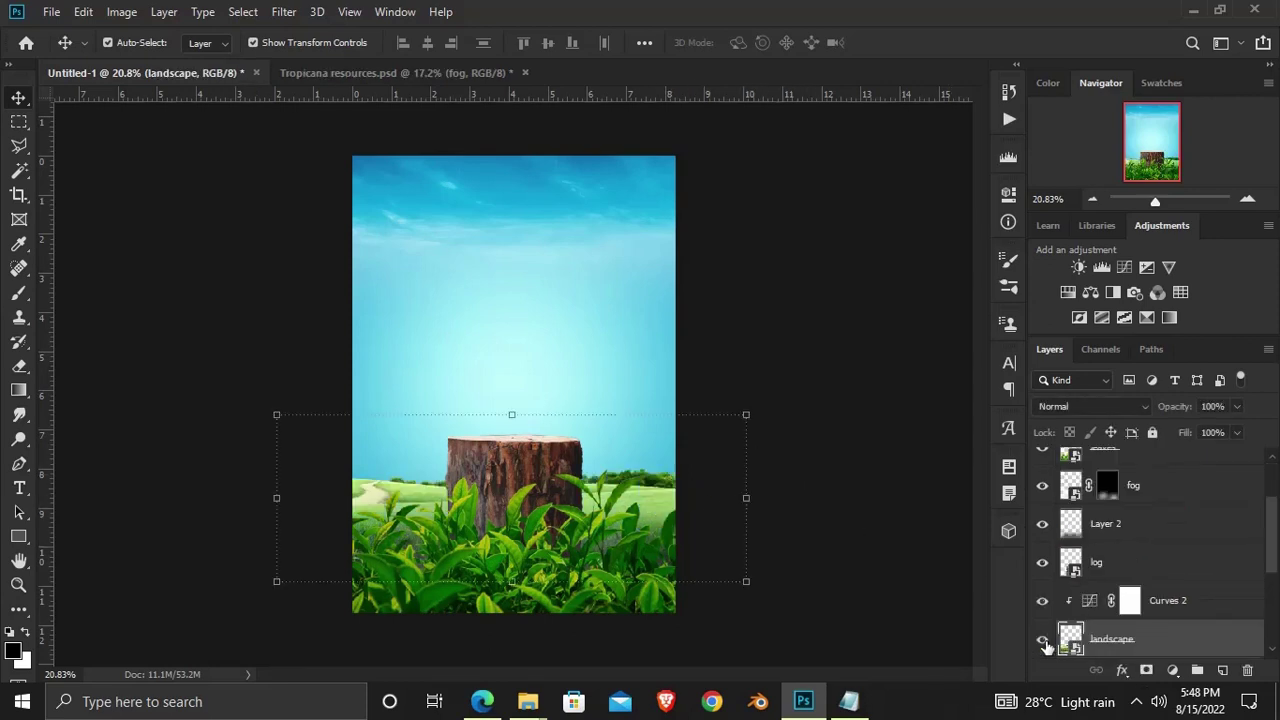
{"action": "left_click", "coordinate": [1172, 672]}
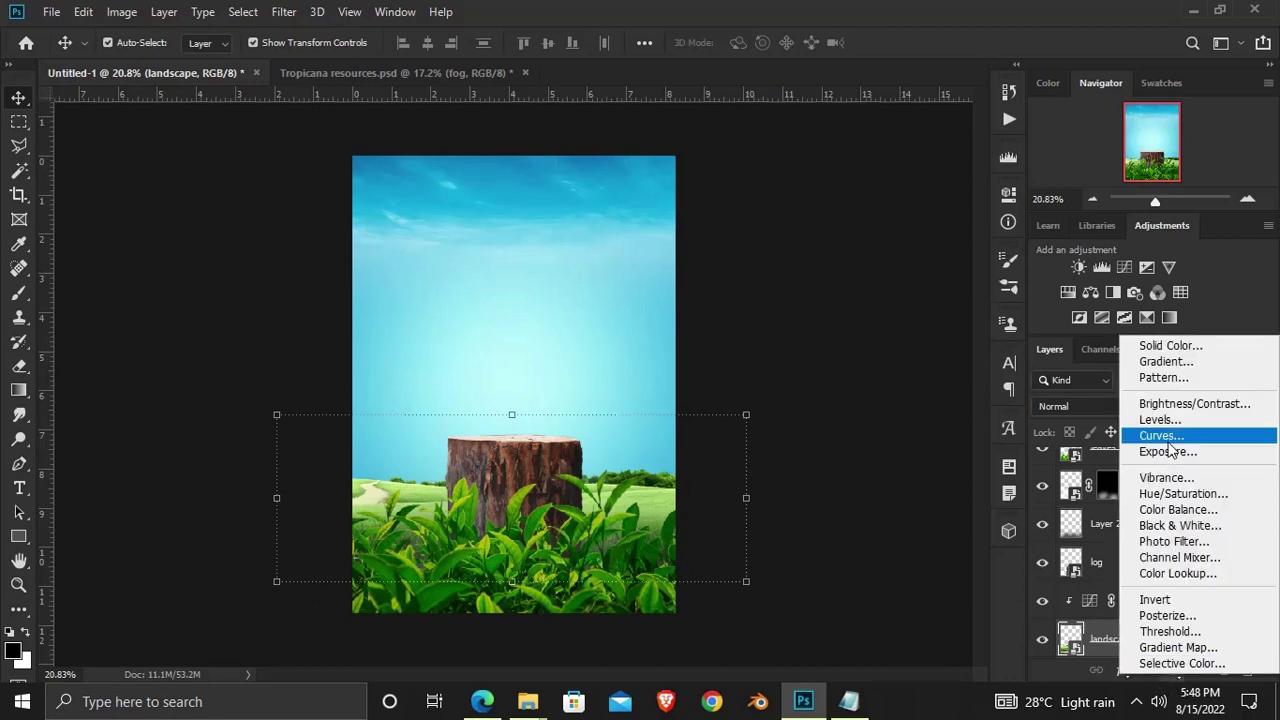
{"action": "left_click", "coordinate": [1162, 436]}
{"action": "left_click", "coordinate": [830, 434]}
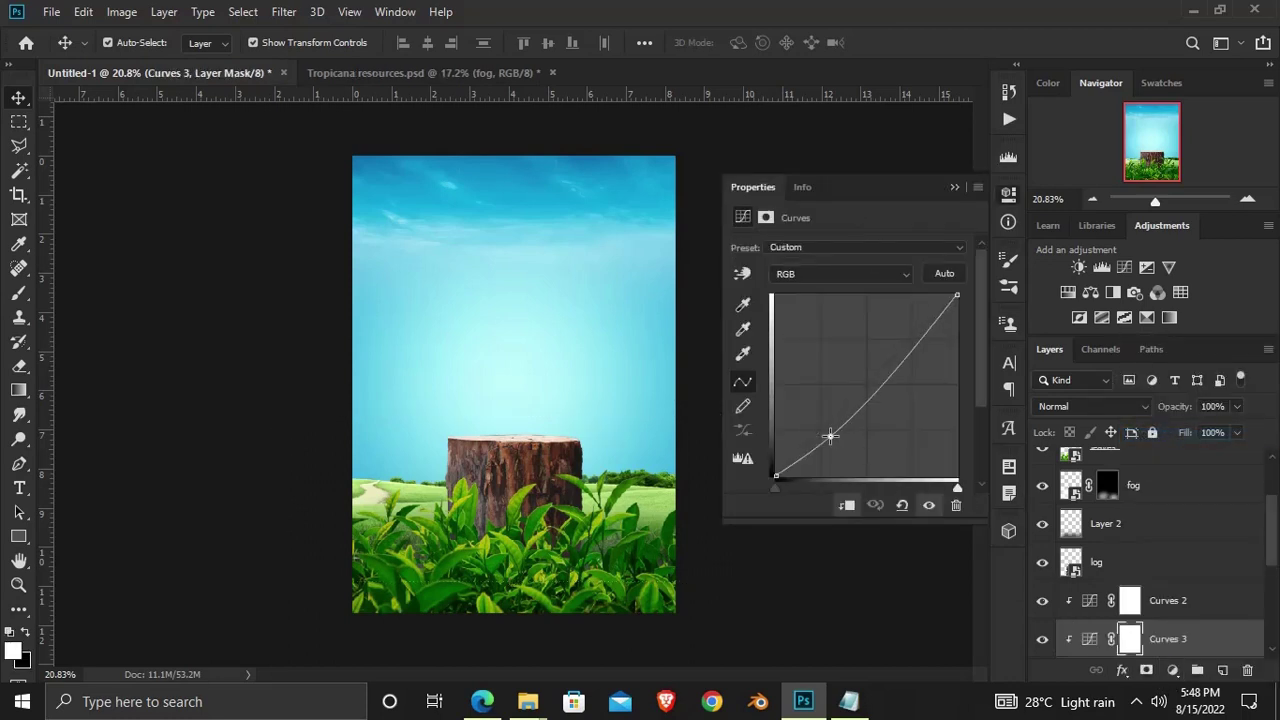
{"action": "left_click_drag", "start_coordinate": [830, 434], "coordinate": [841, 434]}
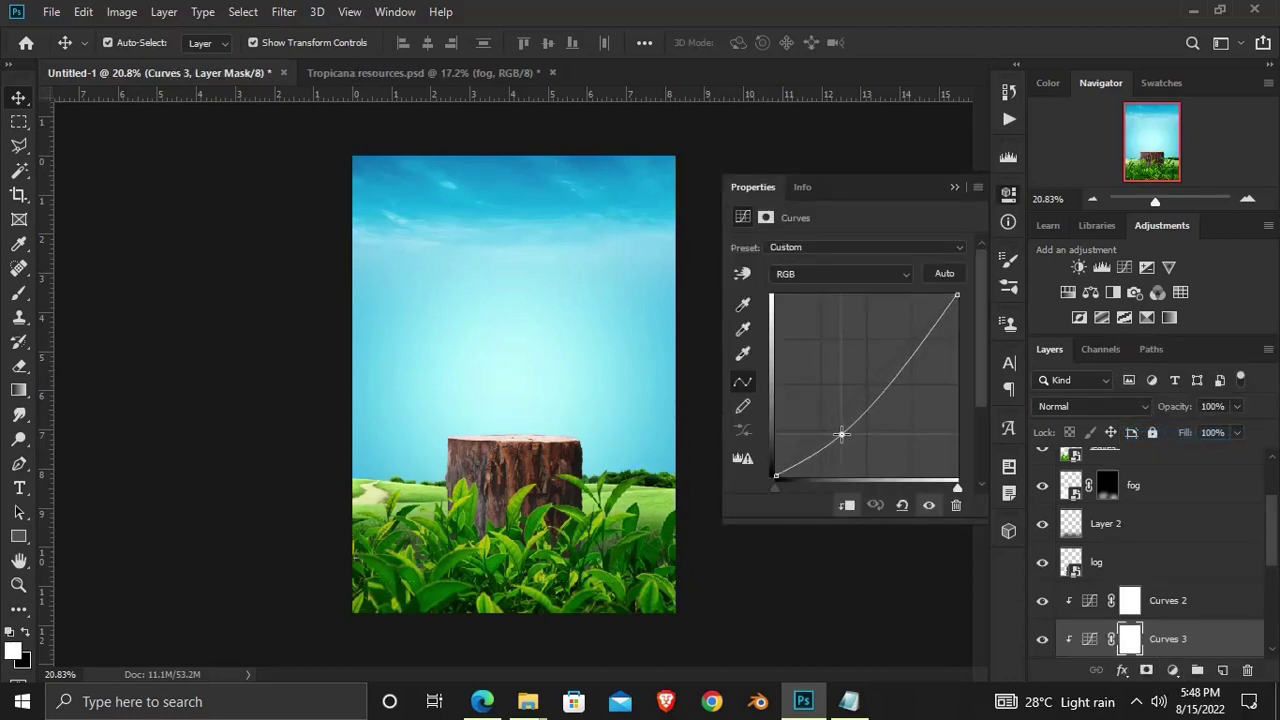
{"action": "left_click", "coordinate": [955, 187]}
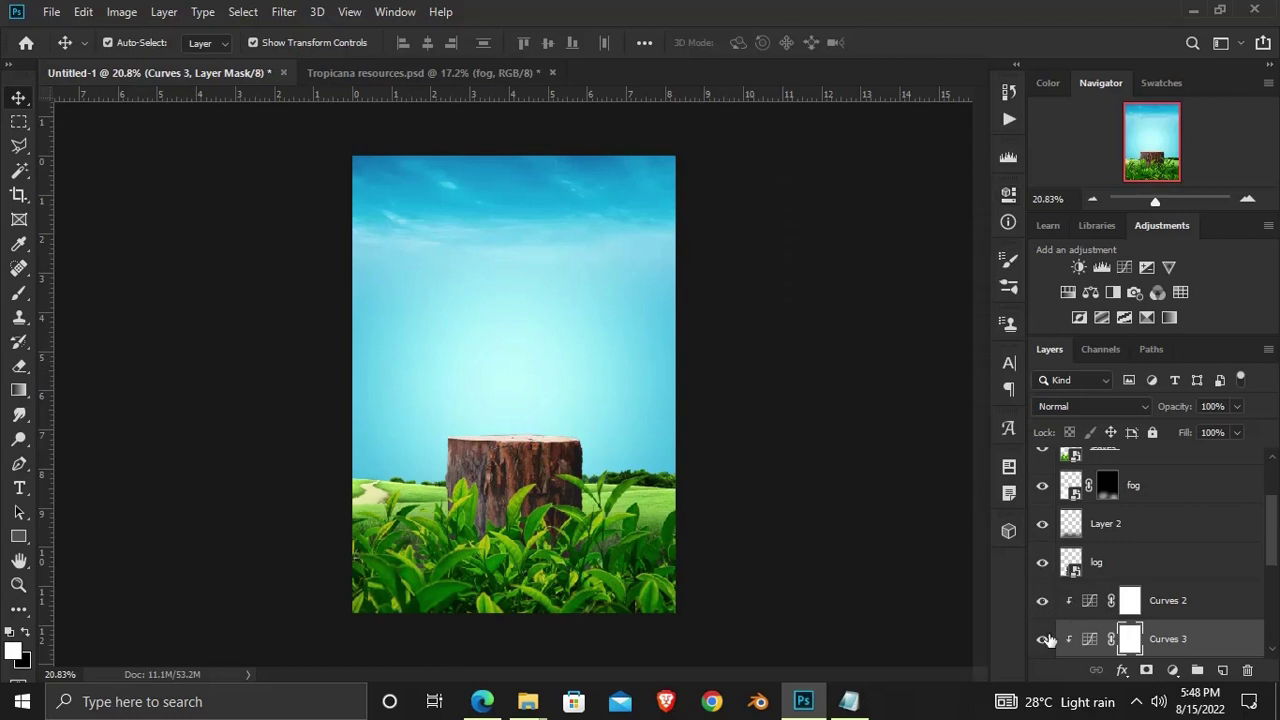
Compare Curves 3 on and off, then select and check the leaves layer
{"action": "left_click", "coordinate": [1043, 639]}
{"action": "left_click", "coordinate": [1043, 639]}
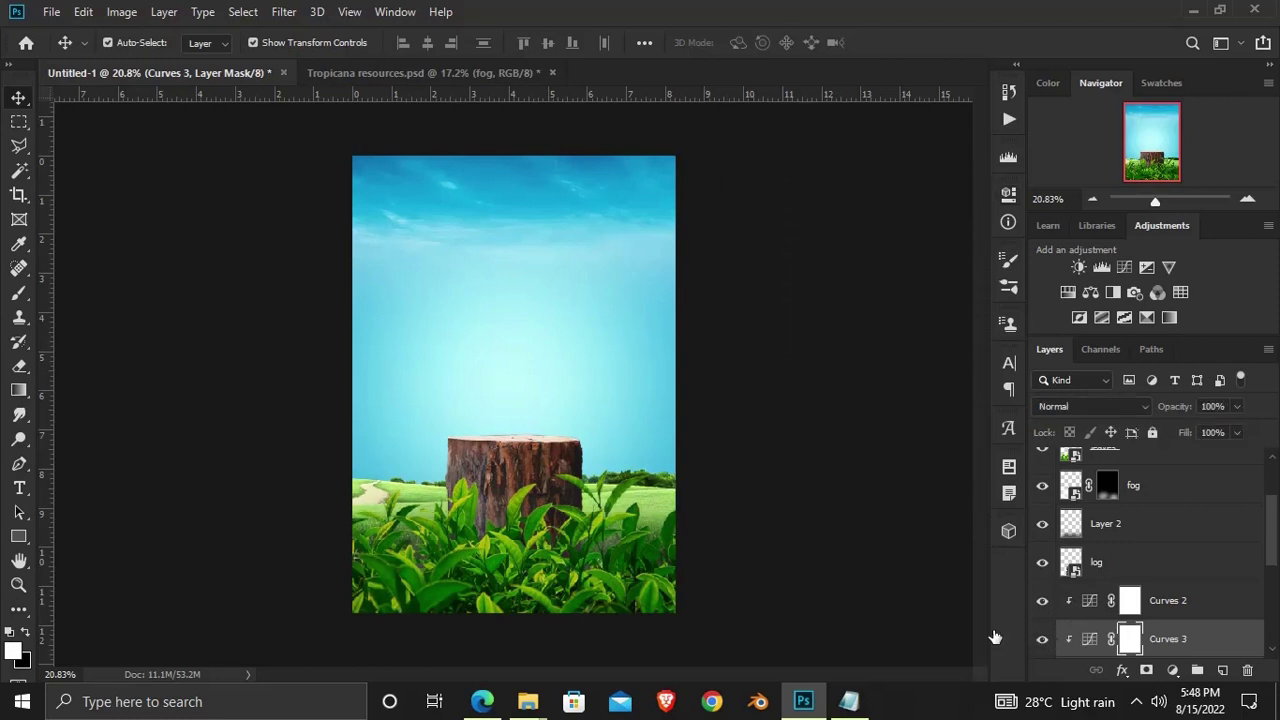
{"action": "left_click", "coordinate": [857, 490]}
{"action": "left_click", "coordinate": [583, 570]}
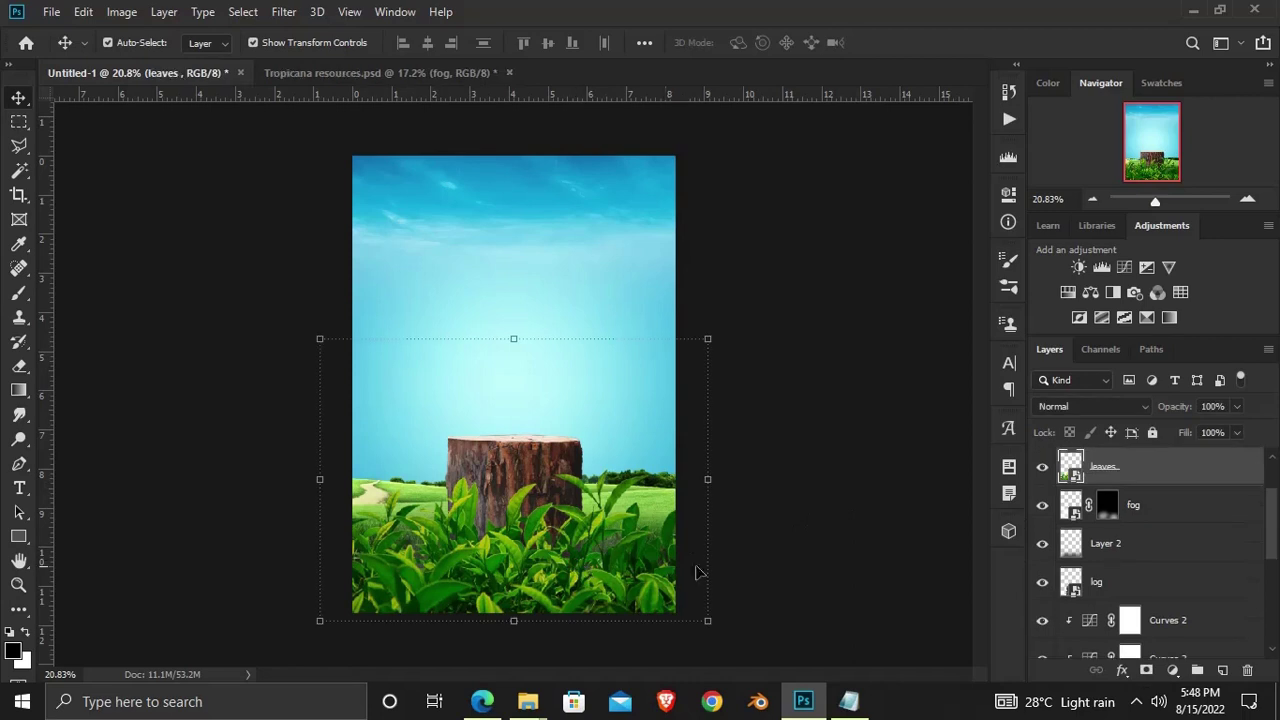
{"action": "left_click", "coordinate": [1041, 470]}
{"action": "left_click", "coordinate": [1041, 470]}
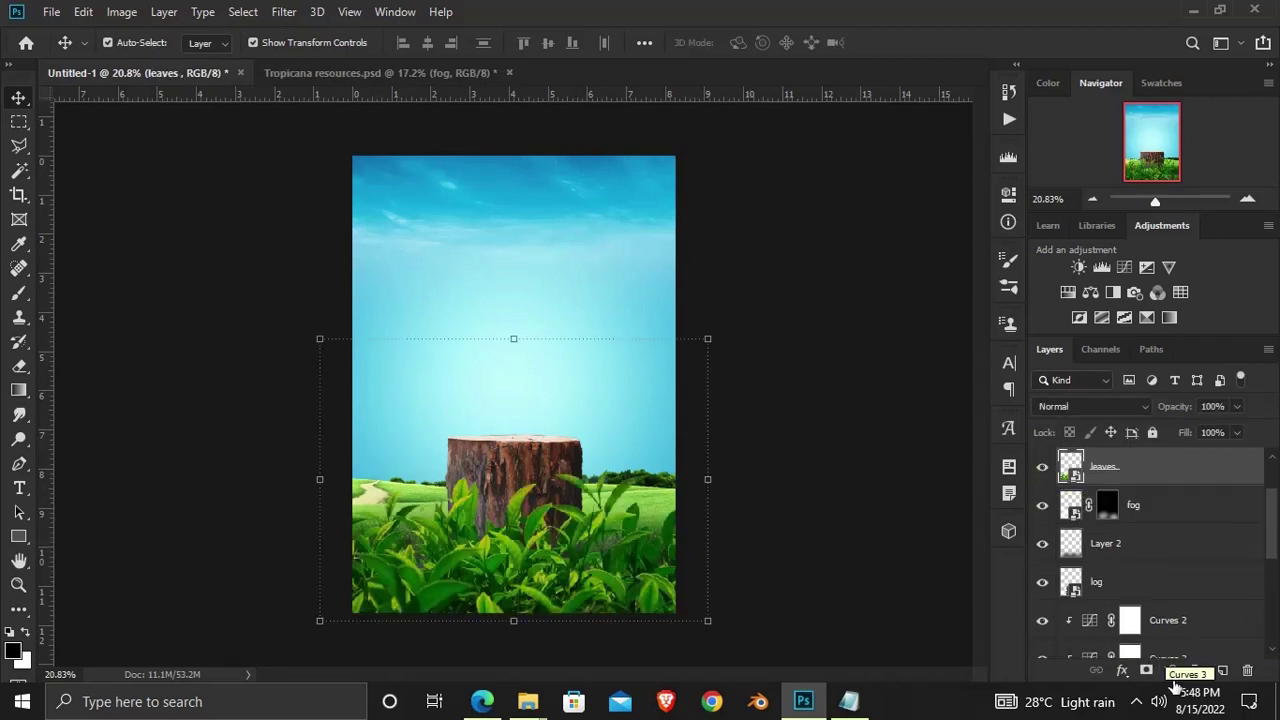
{"action": "left_click", "coordinate": [1173, 670]}
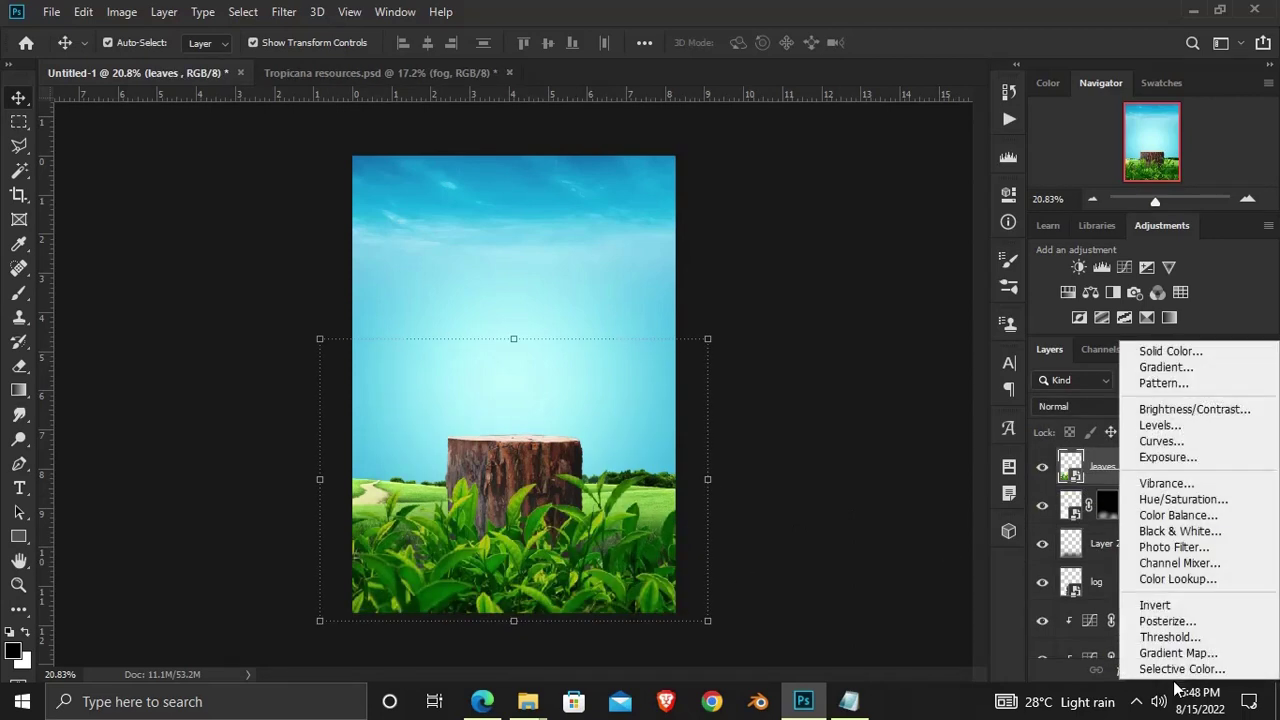
Add an Exposure 1 adjustment at -1.83 to the leaves and invert its mask to black
{"action": "left_click", "coordinate": [1165, 458]}
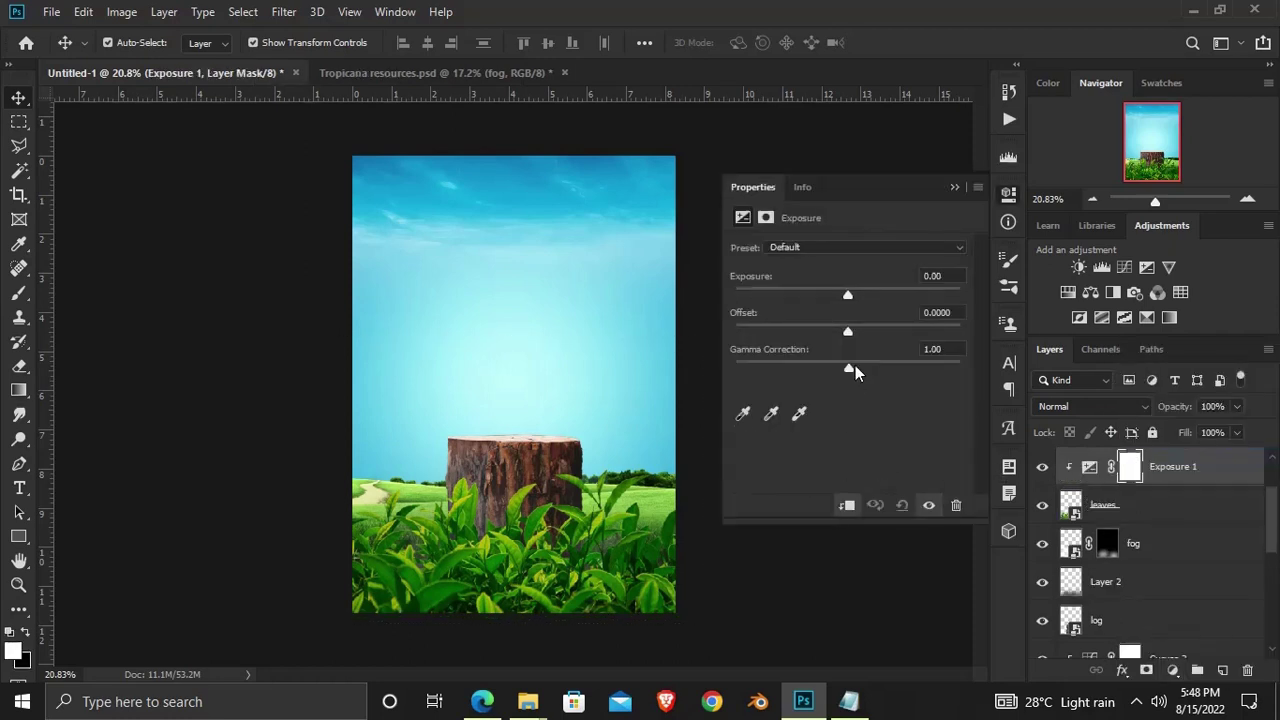
{"action": "left_click", "coordinate": [828, 295]}
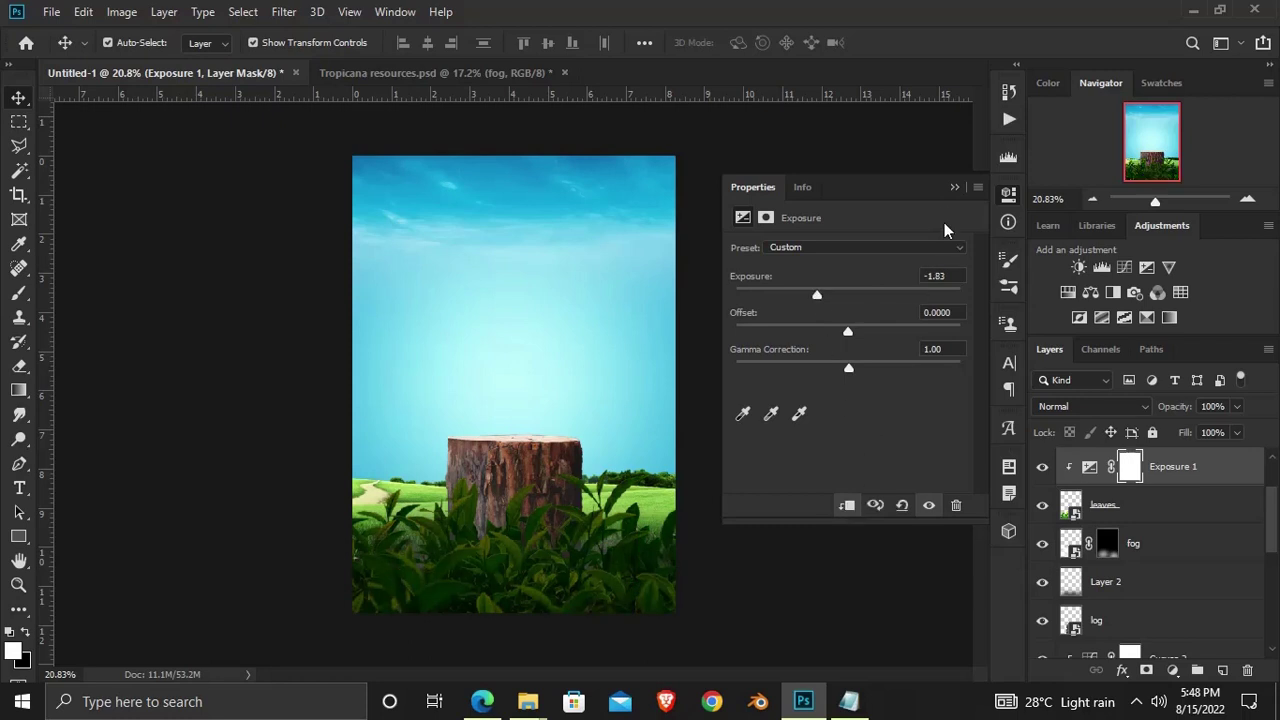
{"action": "left_click", "coordinate": [953, 188]}
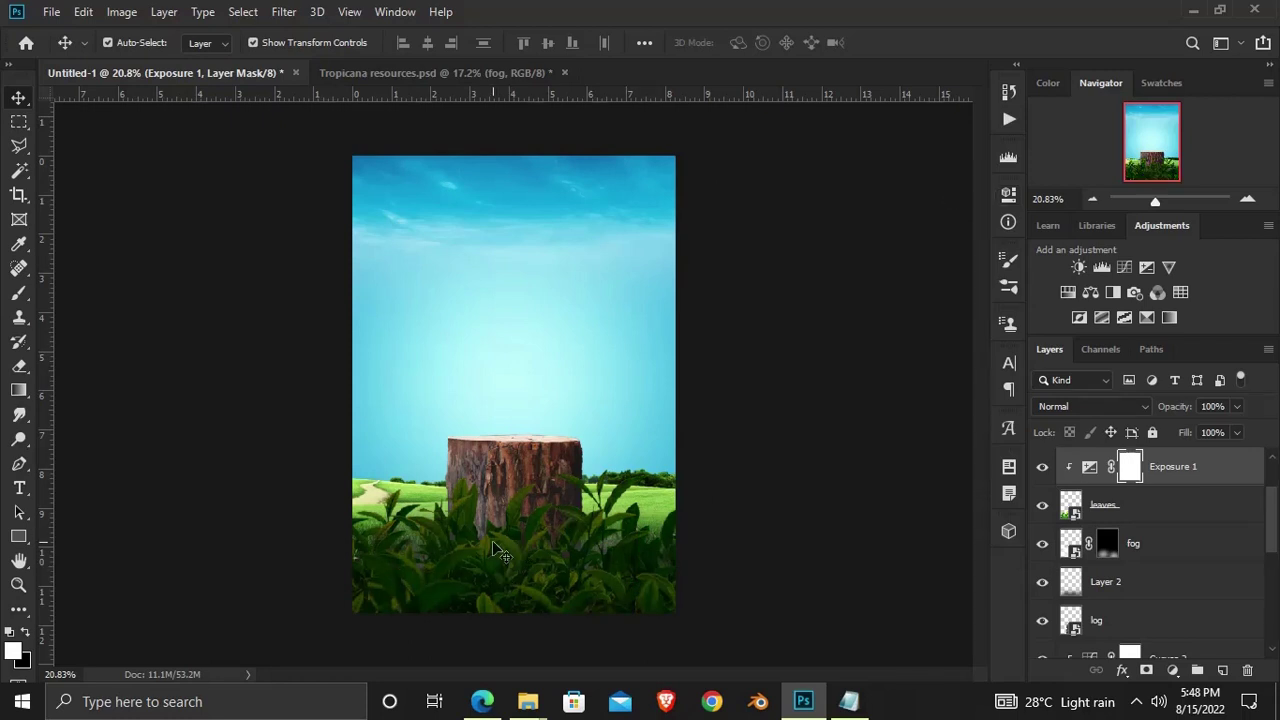
{"action": "key", "text": "ctrl+i"}
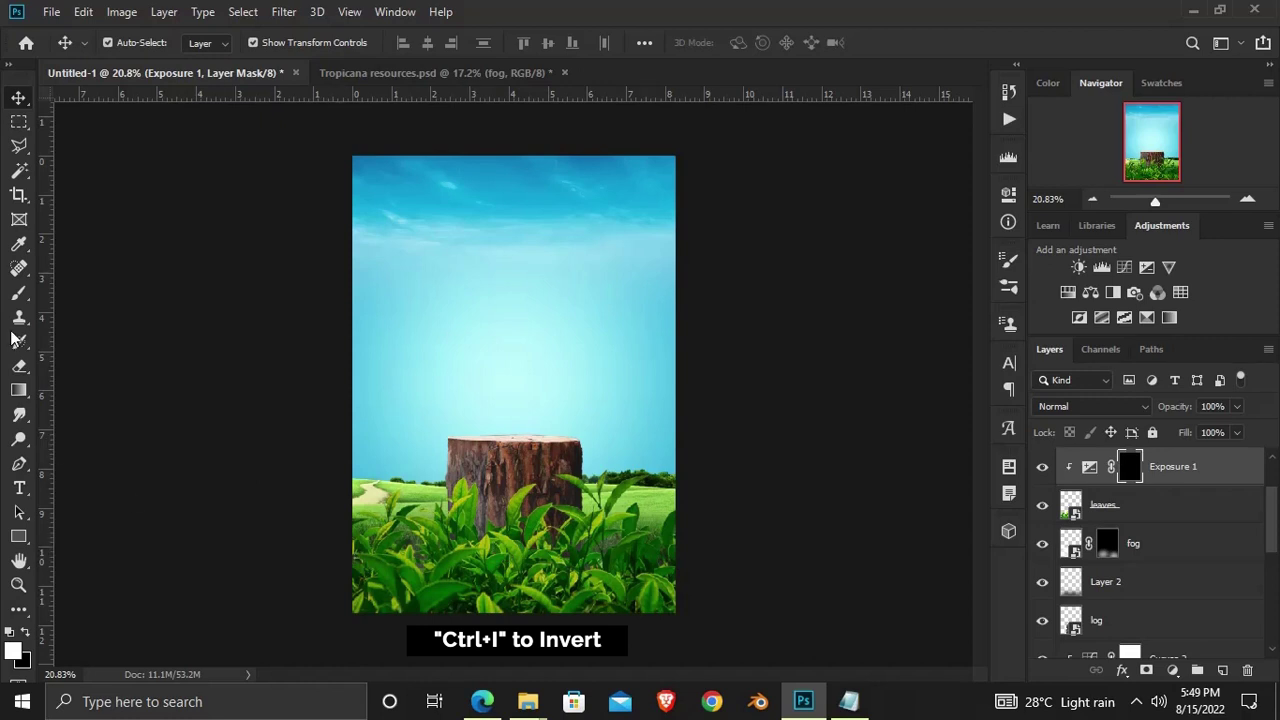
Set up the Brush tool at 46% opacity with white as the foreground colour
{"action": "right_click", "coordinate": [19, 292]}
{"action": "left_click", "coordinate": [75, 290]}
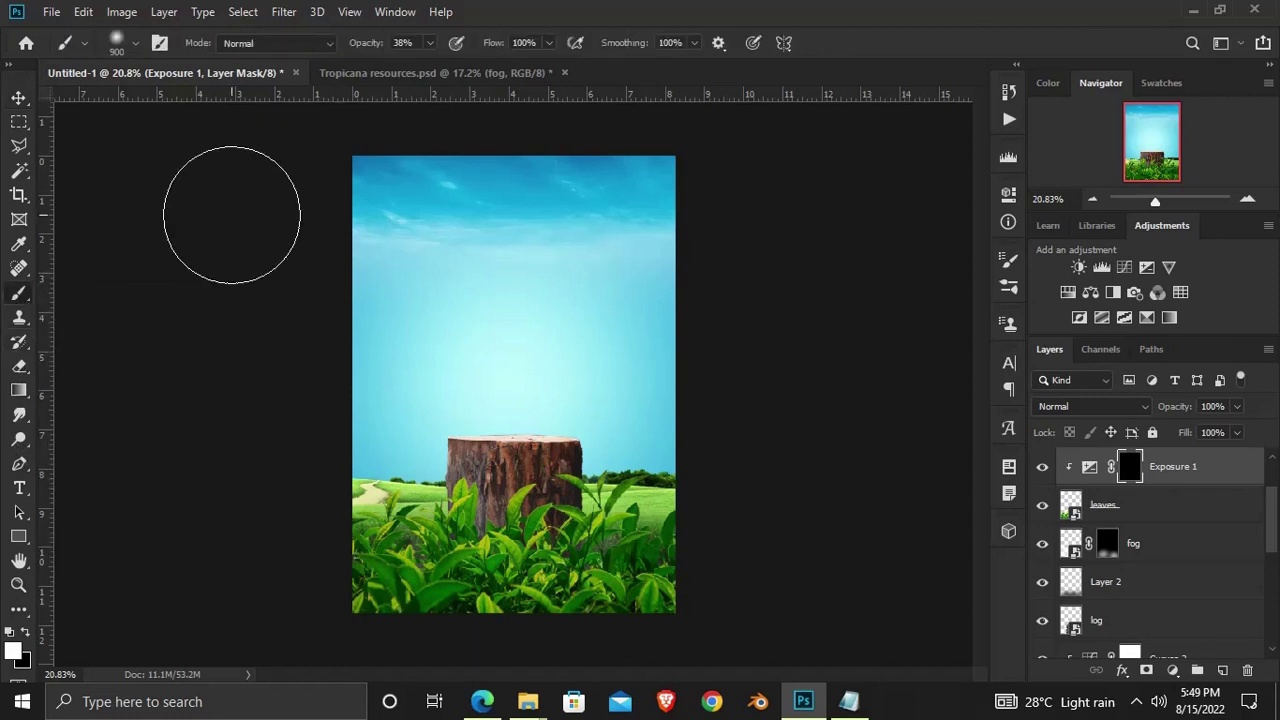
{"action": "left_click_drag", "start_coordinate": [432, 47], "coordinate": [432, 73]}
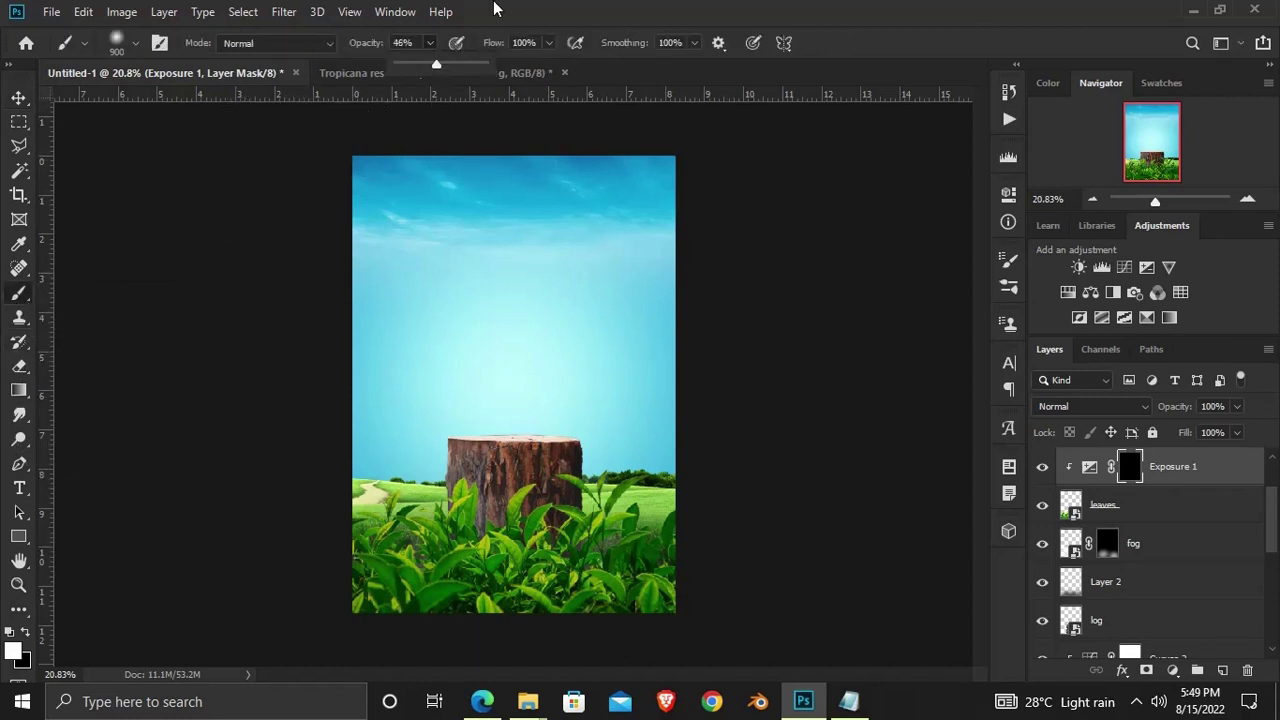
{"action": "left_click_drag", "start_coordinate": [493, 8], "coordinate": [493, 10]}
{"action": "left_click", "coordinate": [13, 655]}
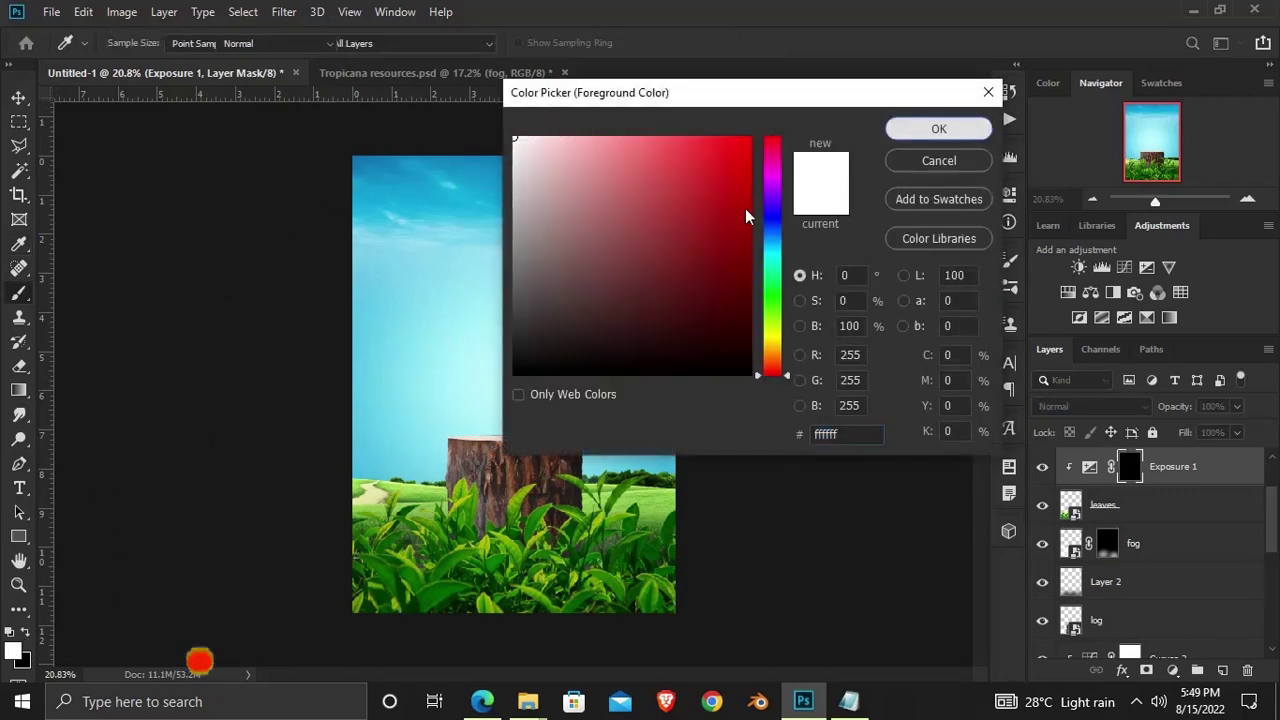
{"action": "left_click", "coordinate": [939, 128]}
Compare the Exposure 1 adjustment on and off, then return to the Move tool
{"action": "scroll", "coordinate": [555, 330], "scroll_direction": "down", "scroll_amount": 2}
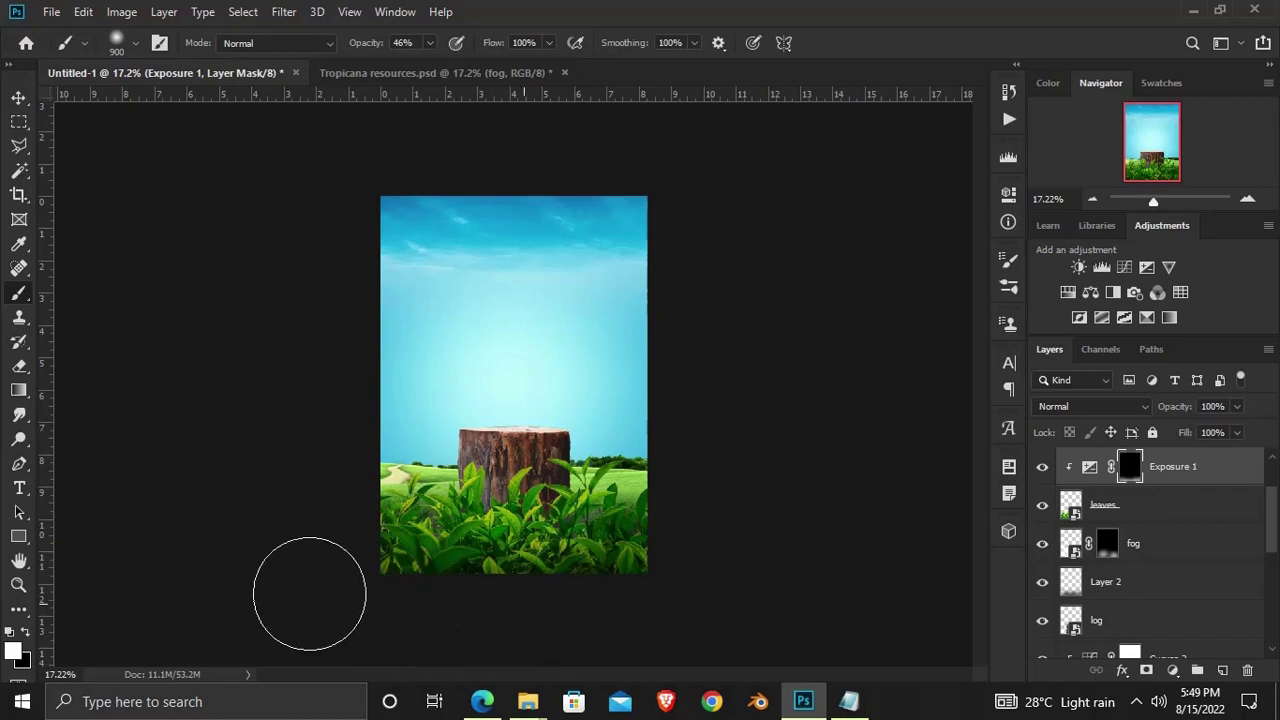
{"action": "scroll", "coordinate": [597, 557], "scroll_direction": "up", "scroll_amount": 3}
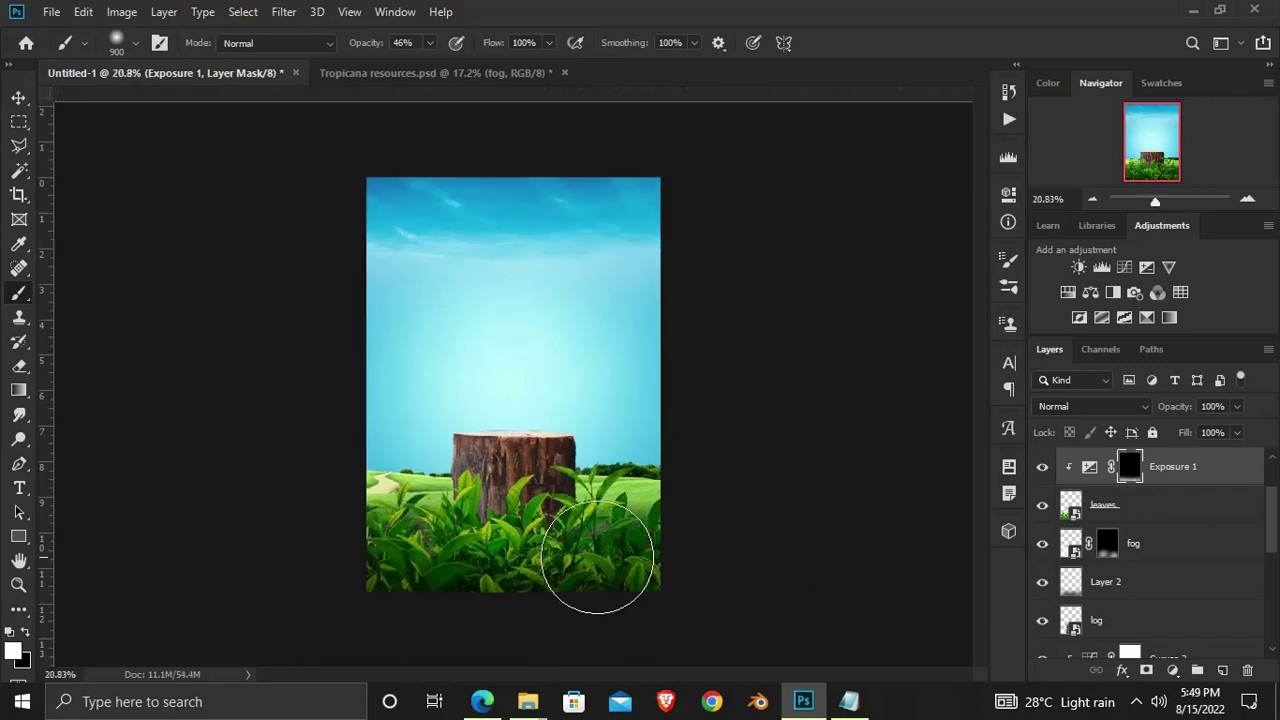
{"action": "left_click", "coordinate": [1041, 467]}
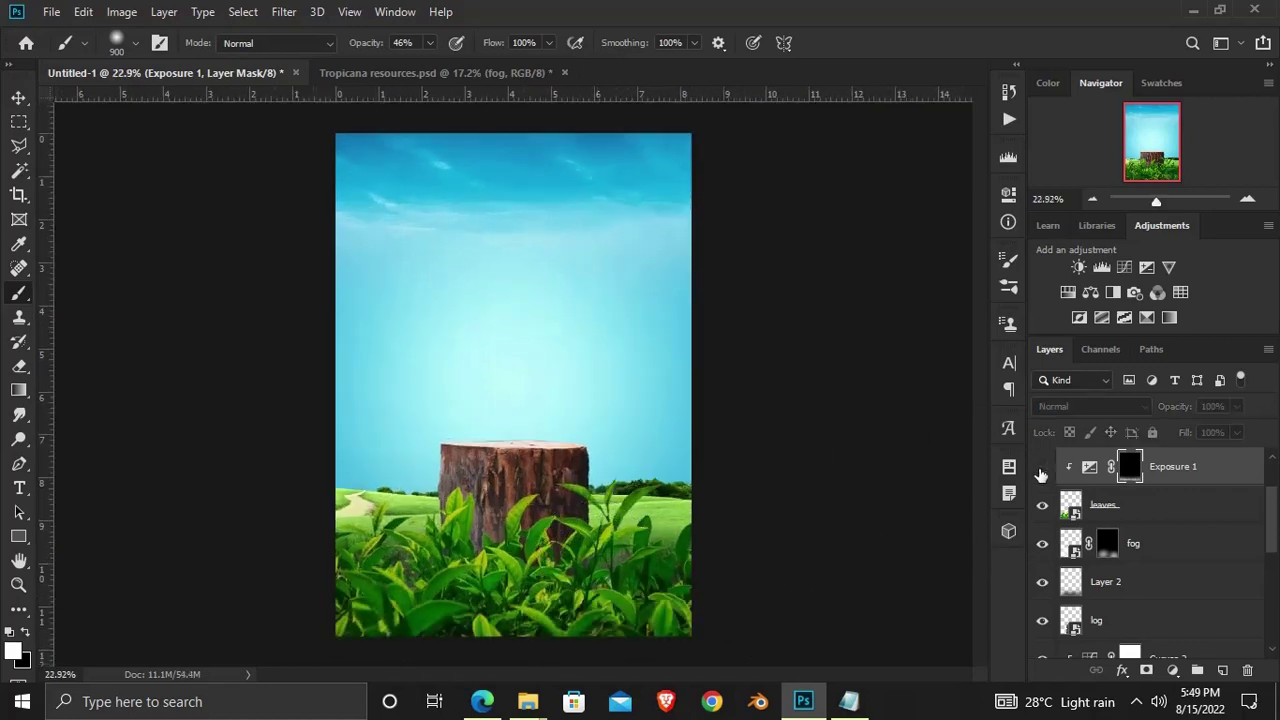
{"action": "left_click", "coordinate": [1041, 467]}
{"action": "left_click", "coordinate": [18, 97]}
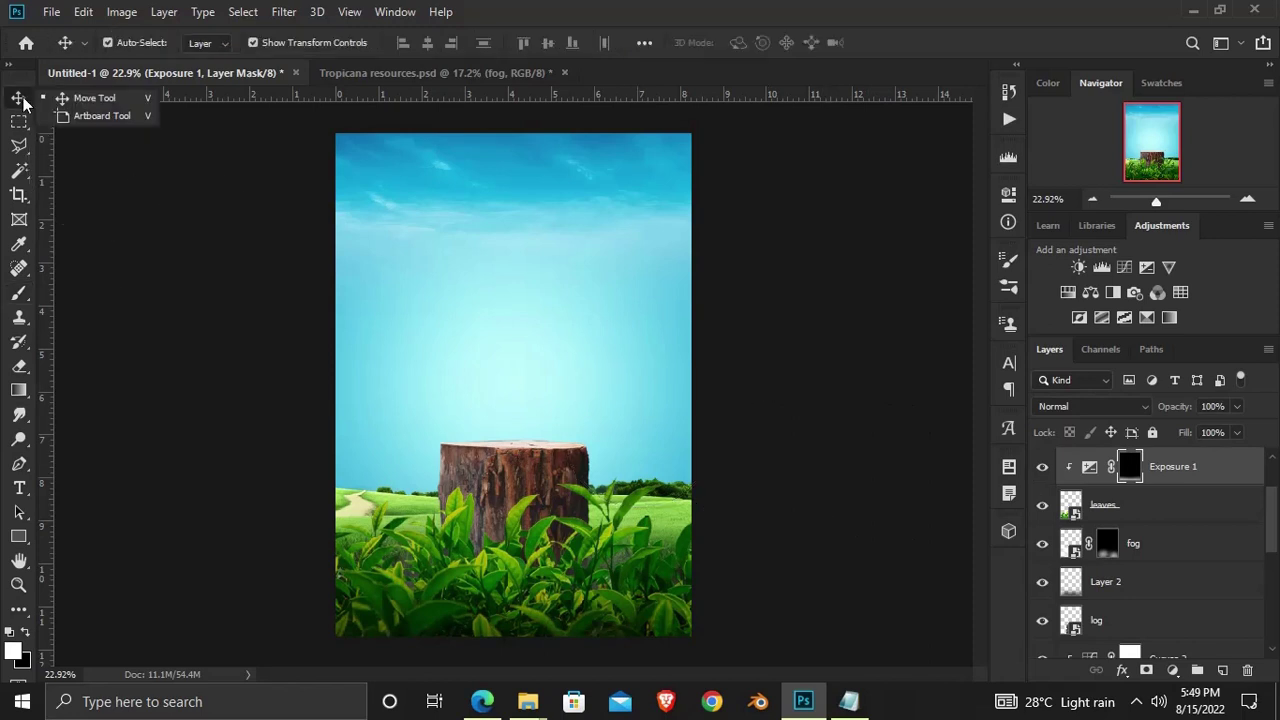
{"action": "left_click", "coordinate": [180, 272]}
Zoom in slightly and select the log layer, checking it by toggling visibility
{"action": "key", "text": "ctrl+plus"}
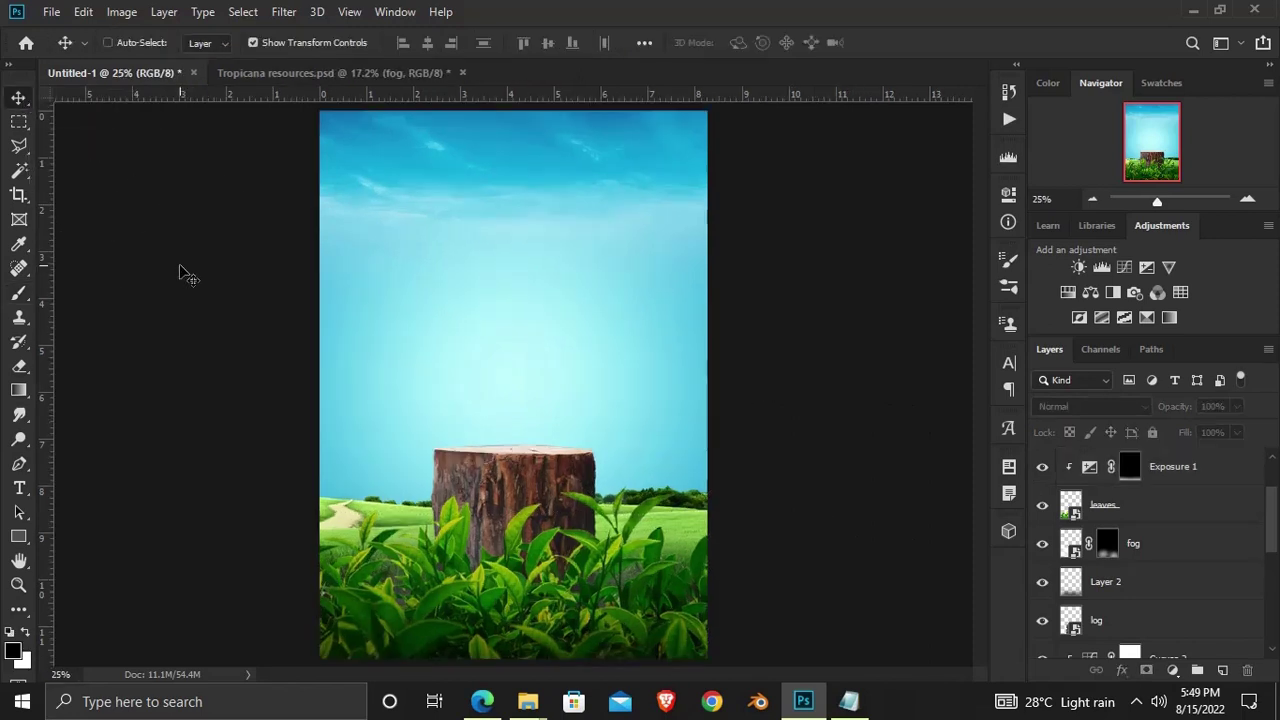
{"action": "left_click", "coordinate": [440, 455], "text": "ctrl"}
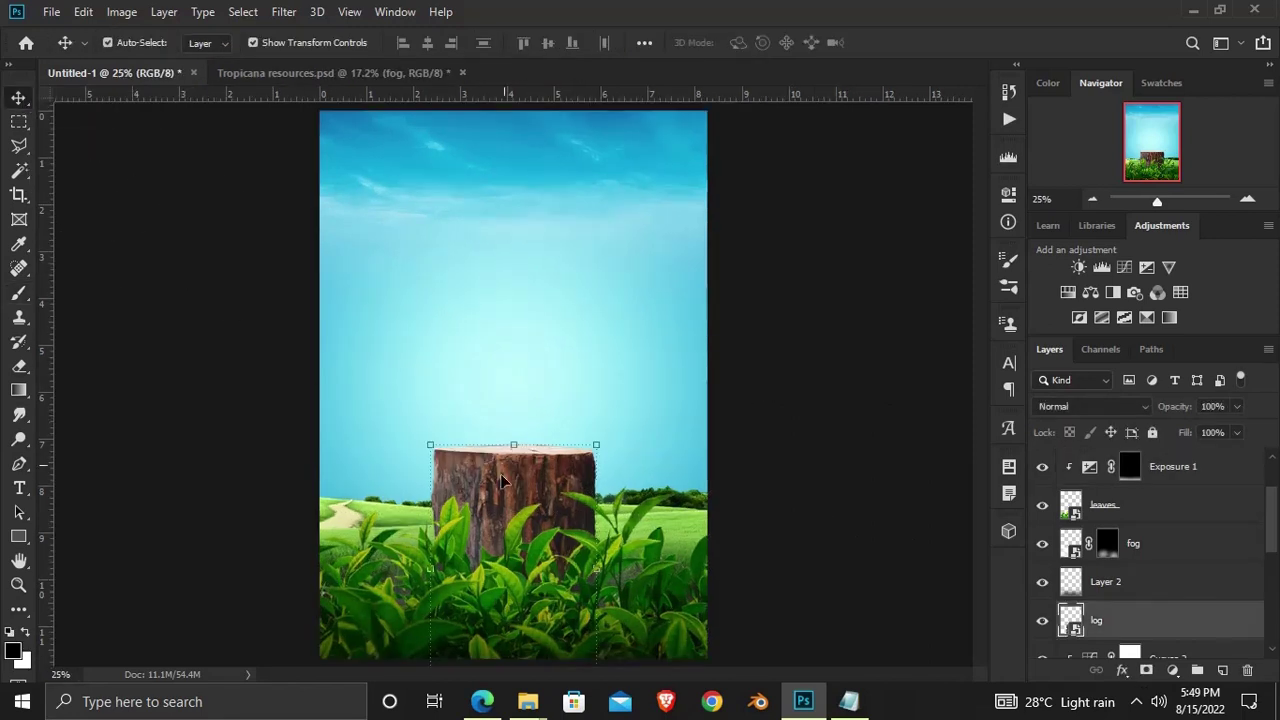
{"action": "left_click", "coordinate": [1041, 621]}
{"action": "left_click", "coordinate": [1041, 621]}
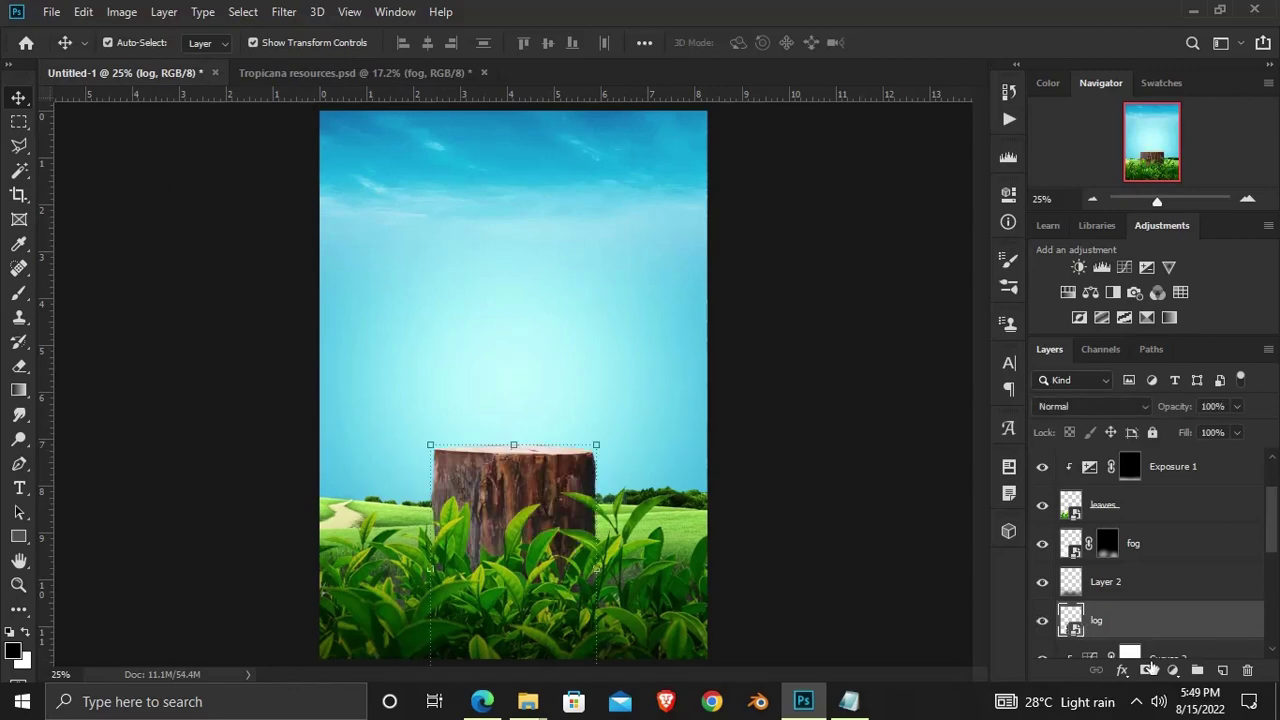
Add a Levels 2 adjustment clipped to the log with output white at 213
{"action": "left_click", "coordinate": [1168, 671]}
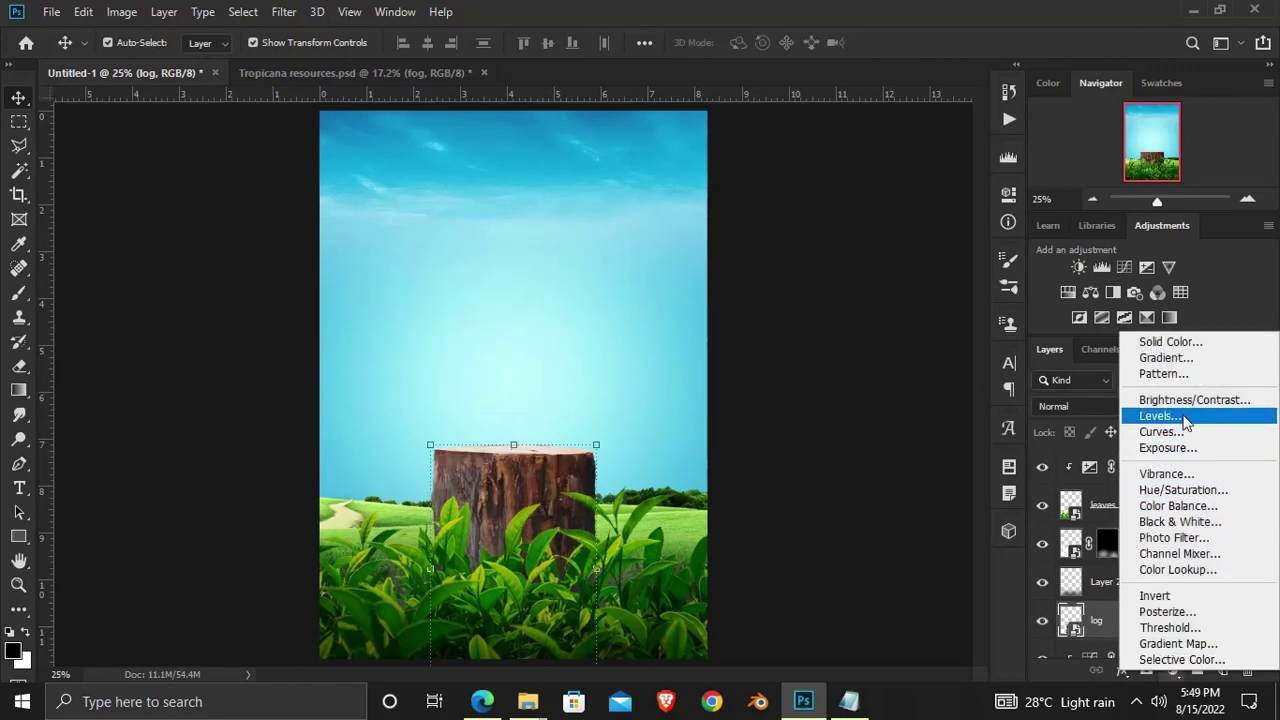
{"action": "left_click", "coordinate": [1158, 416]}
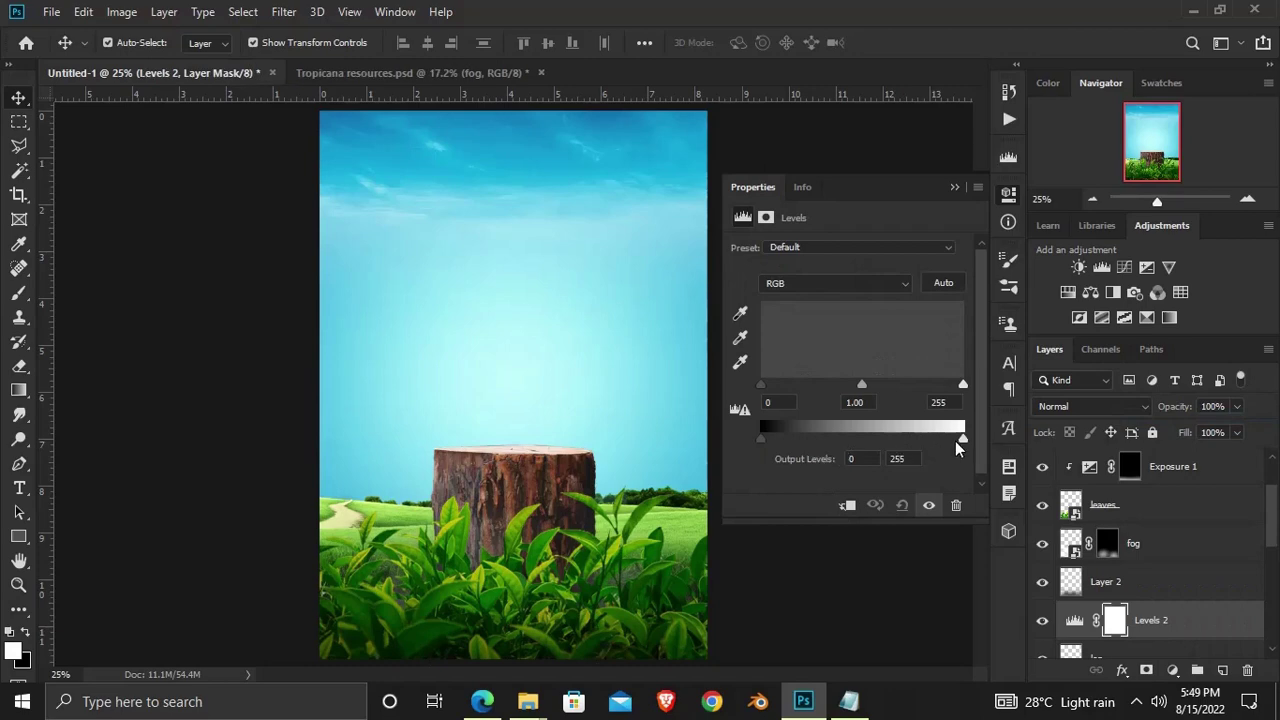
{"action": "left_click_drag", "start_coordinate": [960, 440], "coordinate": [929, 440]}
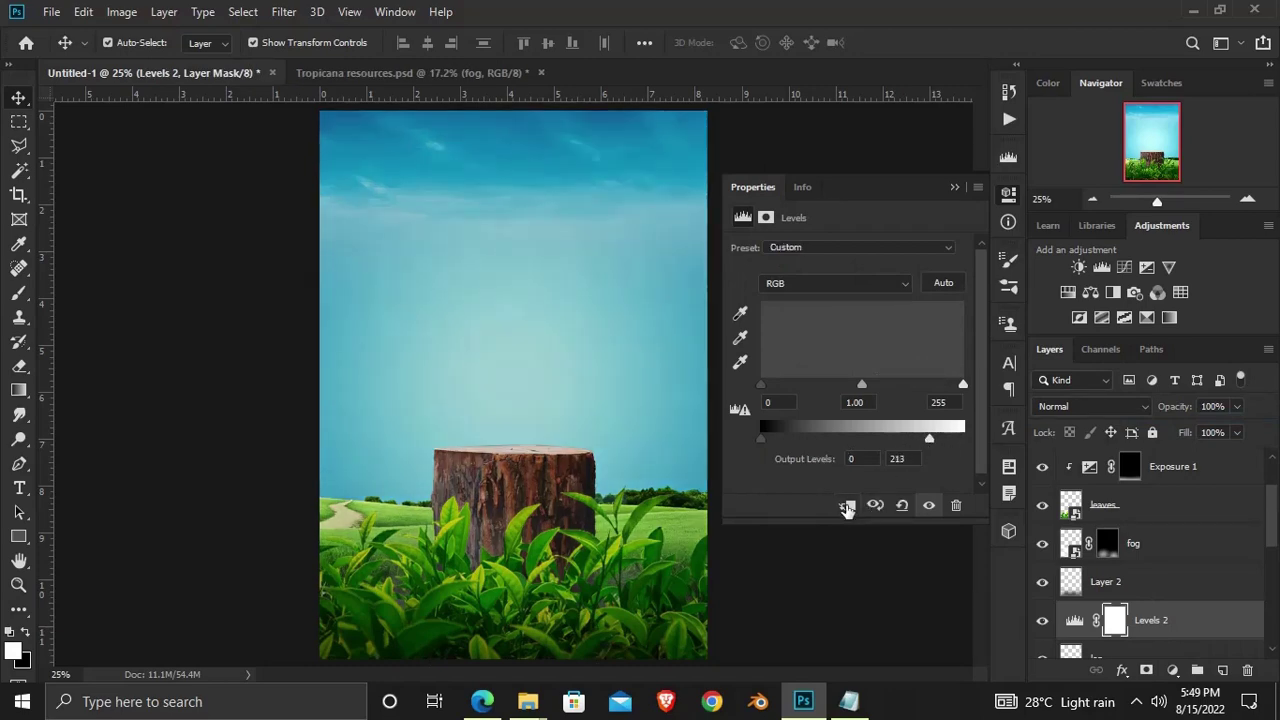
{"action": "left_click", "coordinate": [847, 508]}
{"action": "left_click", "coordinate": [954, 189]}
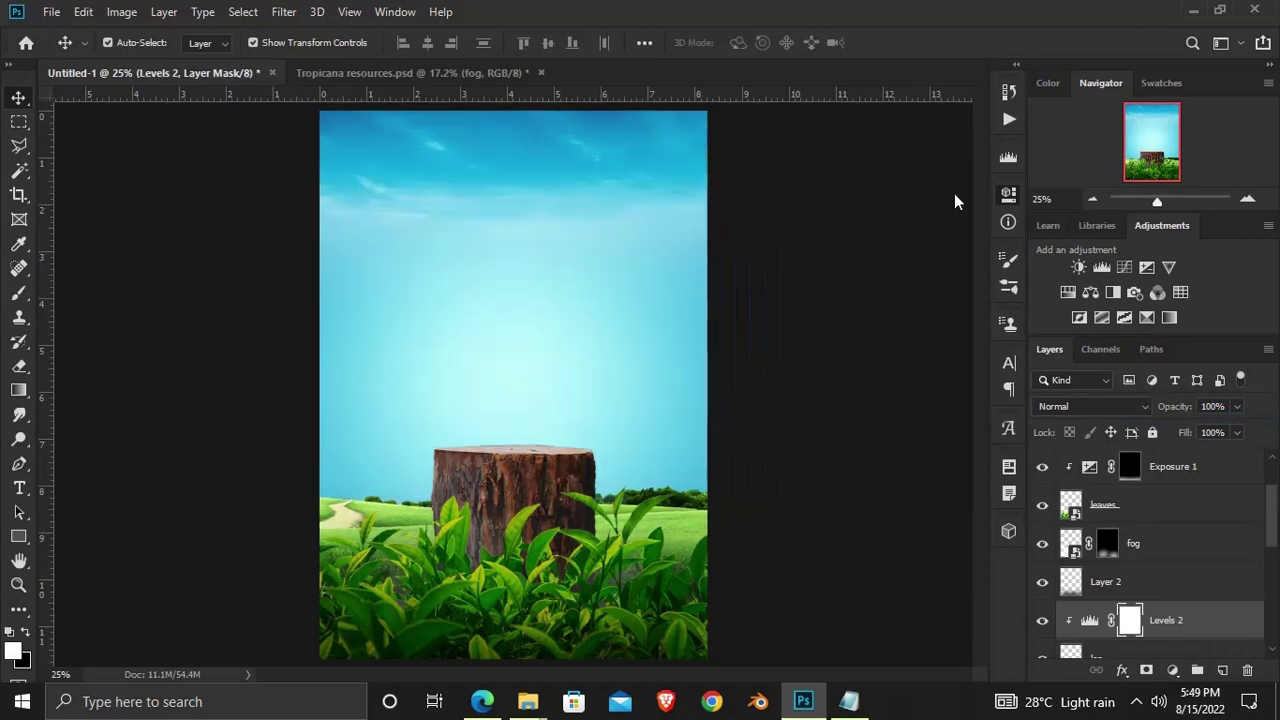
{"action": "left_click", "coordinate": [1043, 620]}
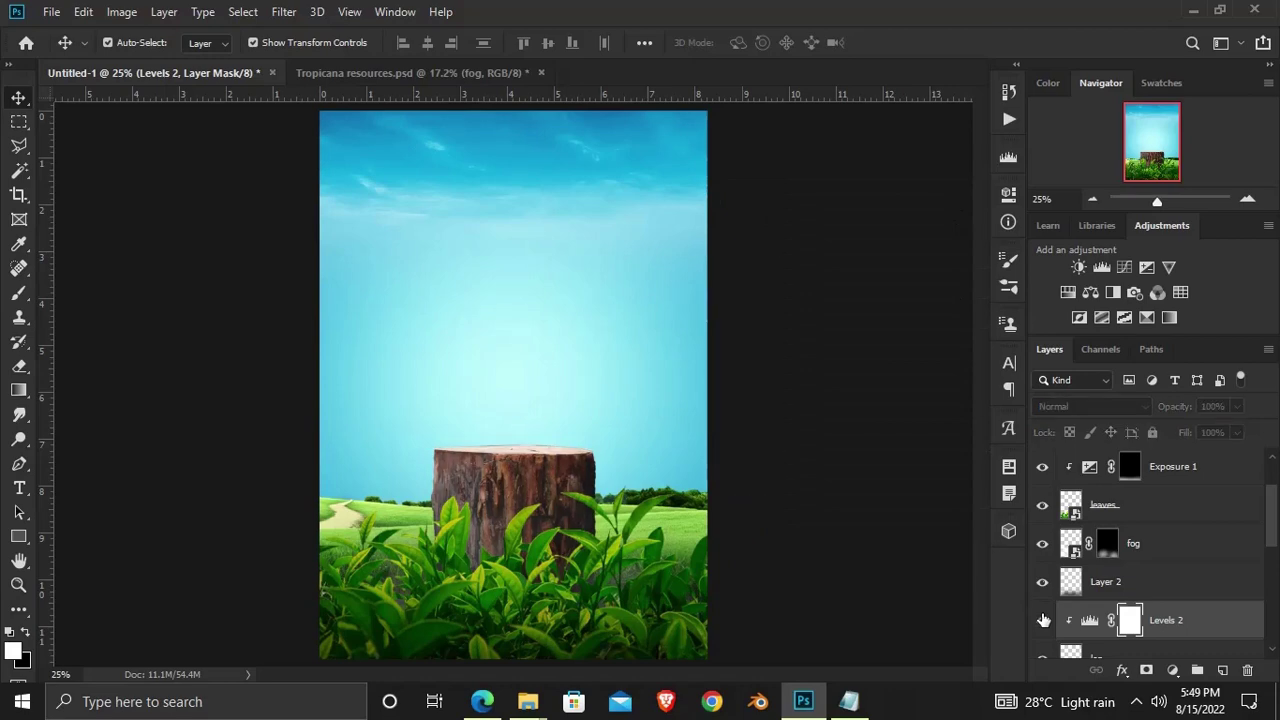
{"action": "left_click", "coordinate": [1043, 620]}
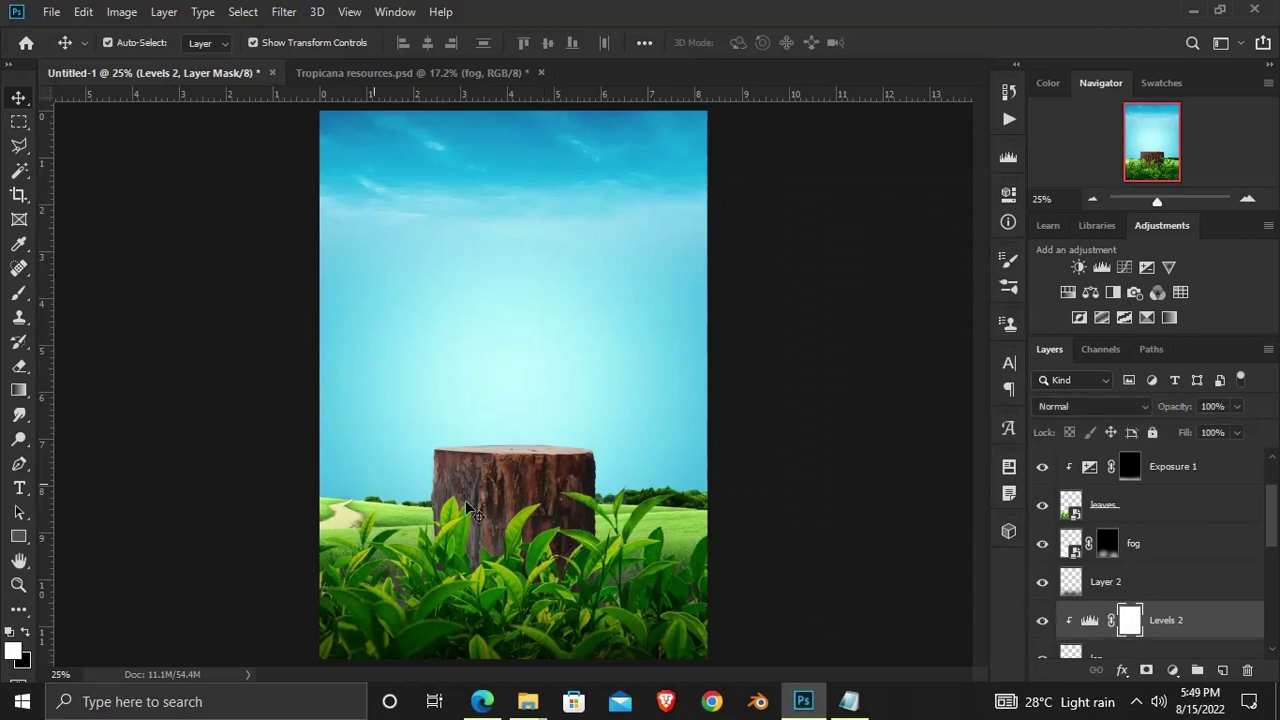
Brush the Levels 2 mask over the sky above the stump to keep it bright
{"action": "left_click", "coordinate": [19, 292]}
{"action": "left_click", "coordinate": [85, 291]}
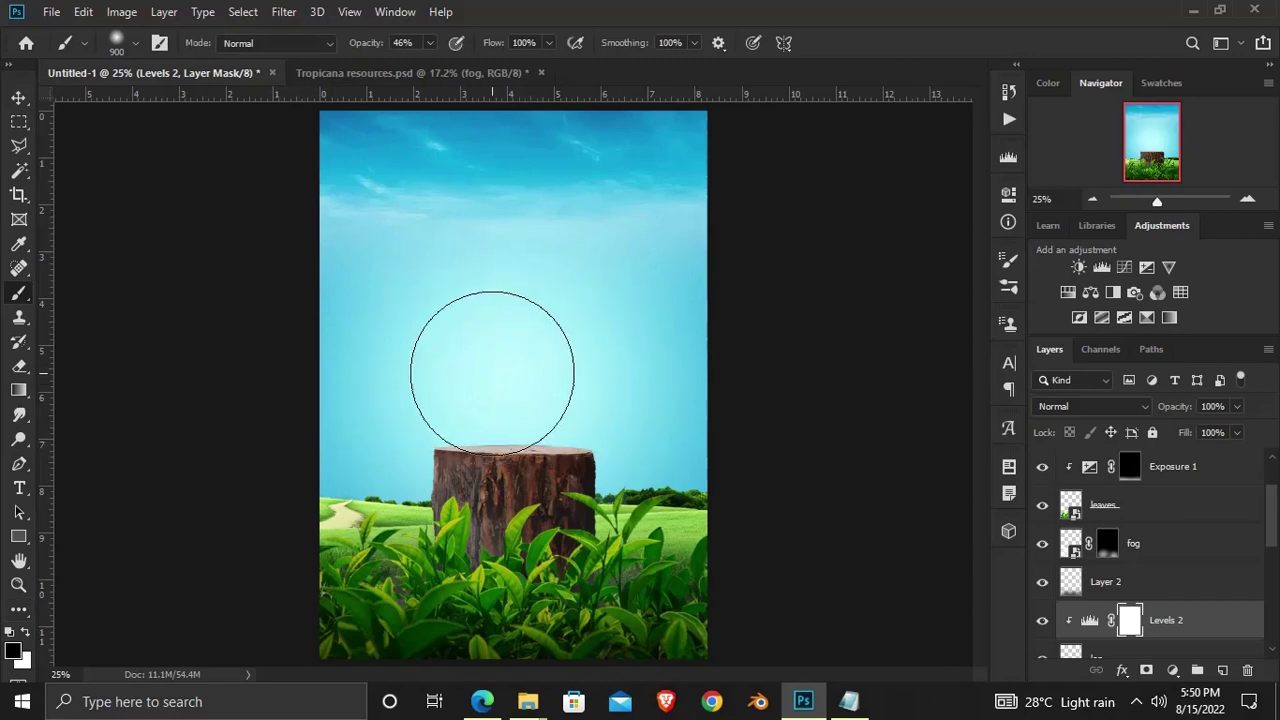
{"action": "scroll", "coordinate": [520, 210], "scroll_direction": "up", "scroll_amount": 1}
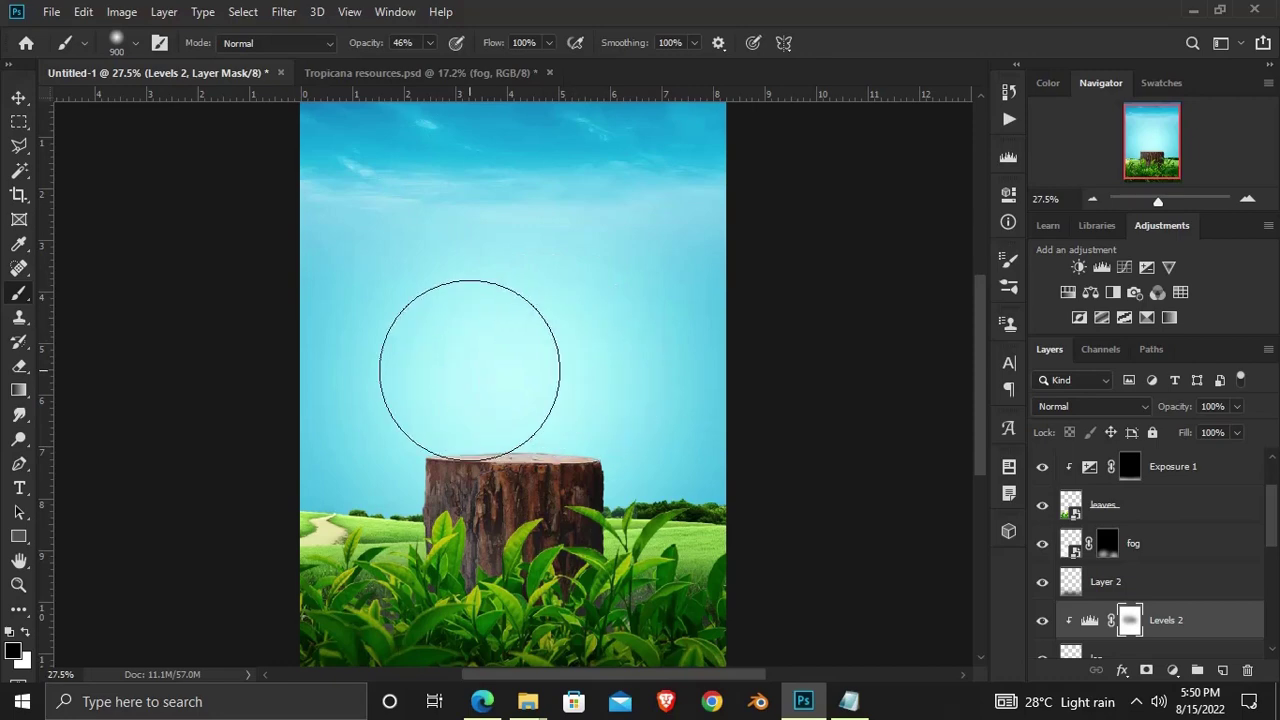
{"action": "left_click_drag", "start_coordinate": [457, 351], "coordinate": [500, 349]}
{"action": "scroll", "coordinate": [526, 330], "scroll_direction": "down", "scroll_amount": 2}
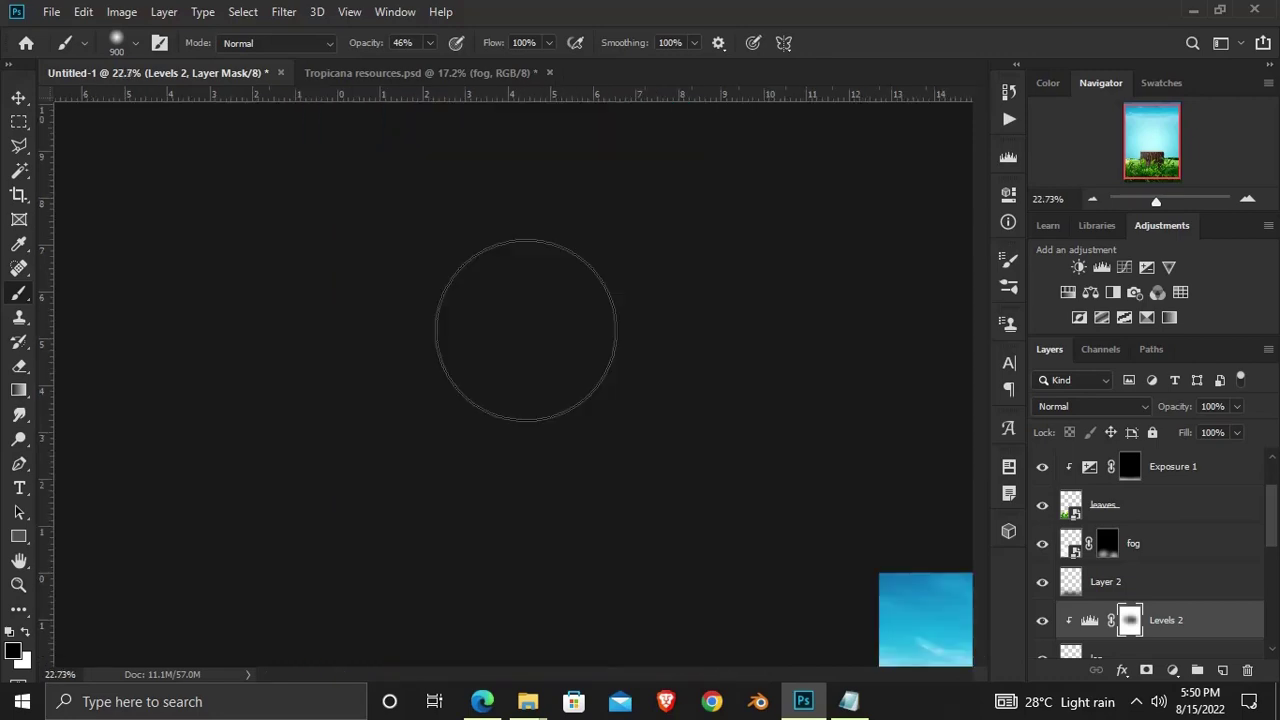
{"action": "left_click", "coordinate": [1042, 620]}
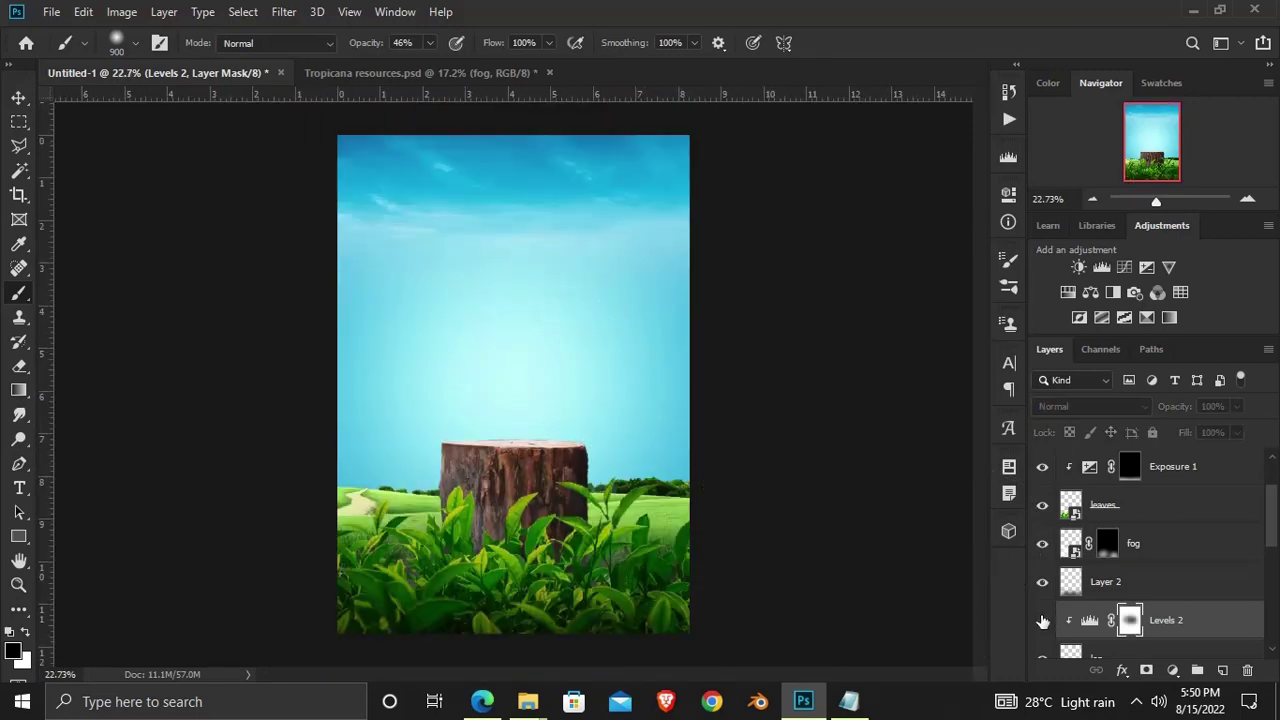
{"action": "left_click", "coordinate": [1042, 620]}
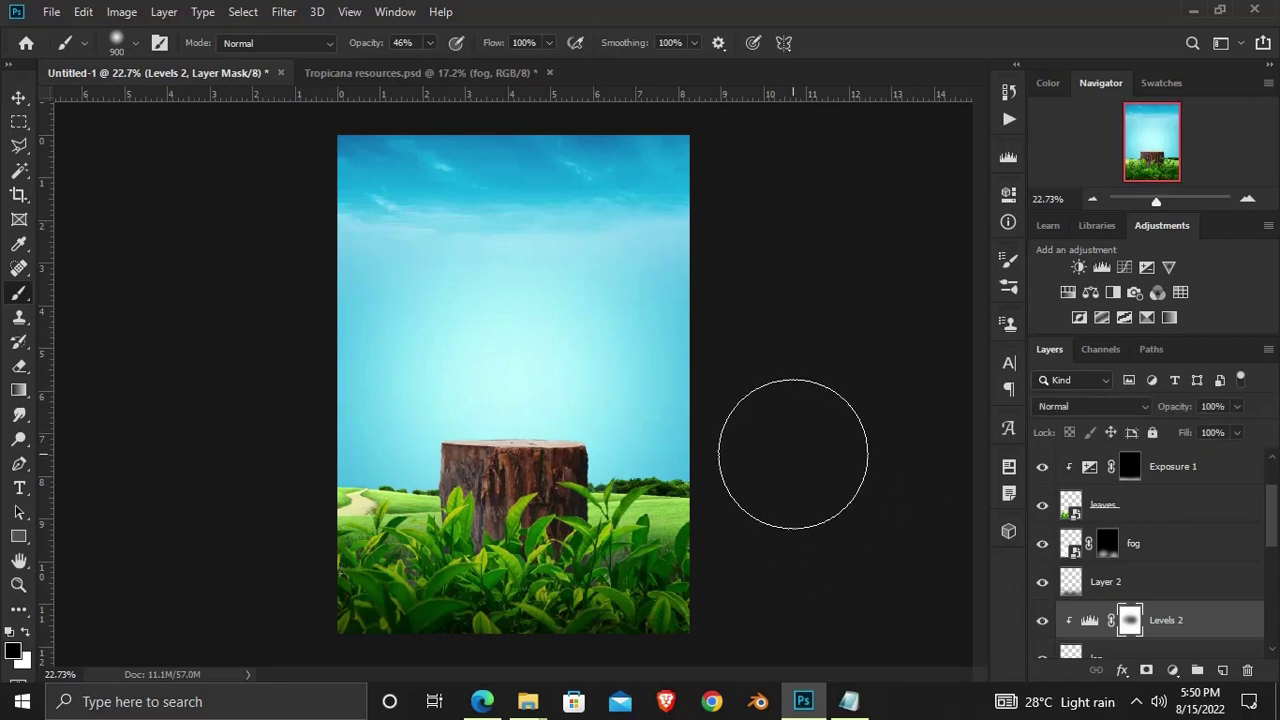
{"action": "scroll", "coordinate": [793, 453], "scroll_direction": "up", "scroll_amount": 1}
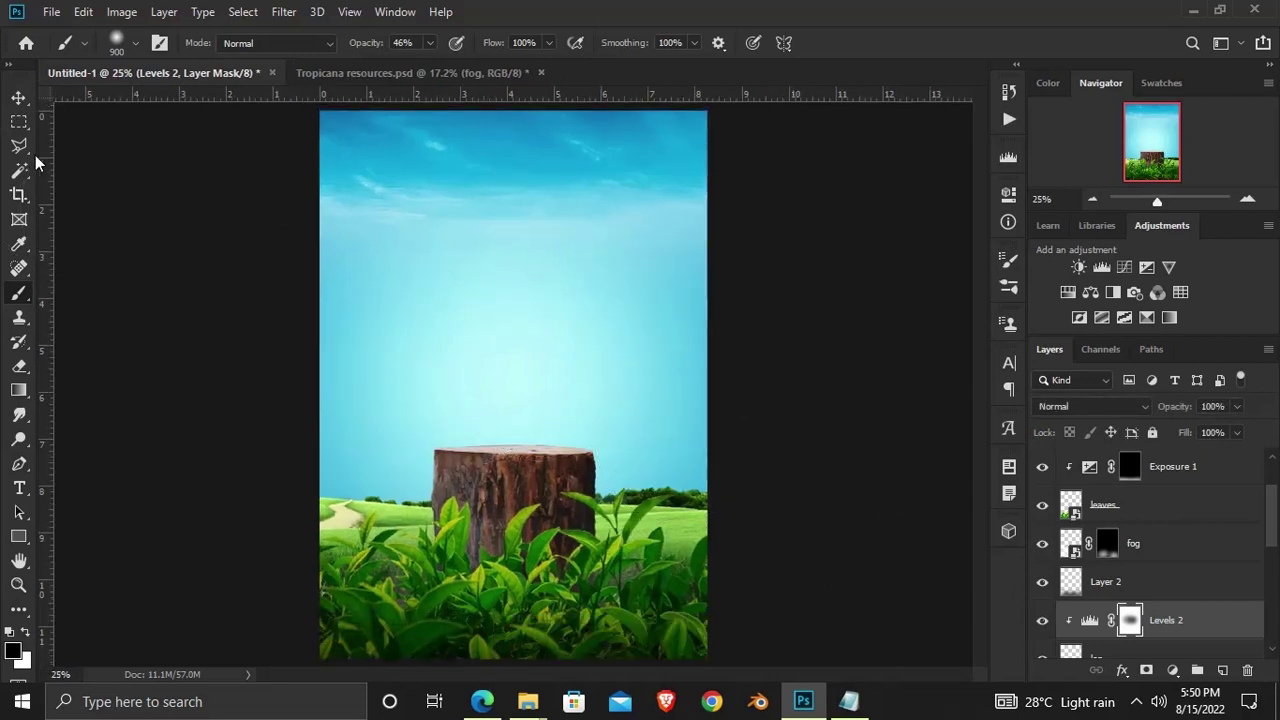
{"action": "left_click", "coordinate": [17, 100]}
Select the landscape layer and check it by toggling its visibility
{"action": "left_click", "coordinate": [244, 446]}
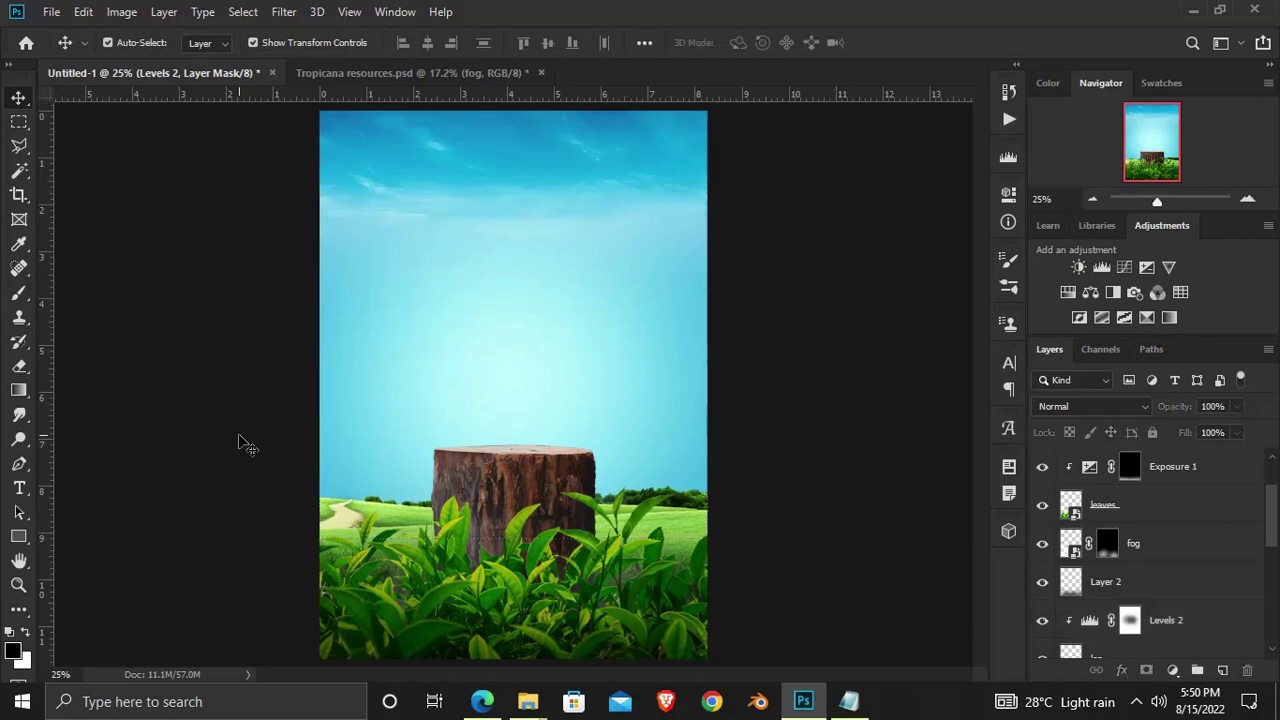
{"action": "left_click", "coordinate": [385, 525]}
{"action": "left_click", "coordinate": [1042, 640]}
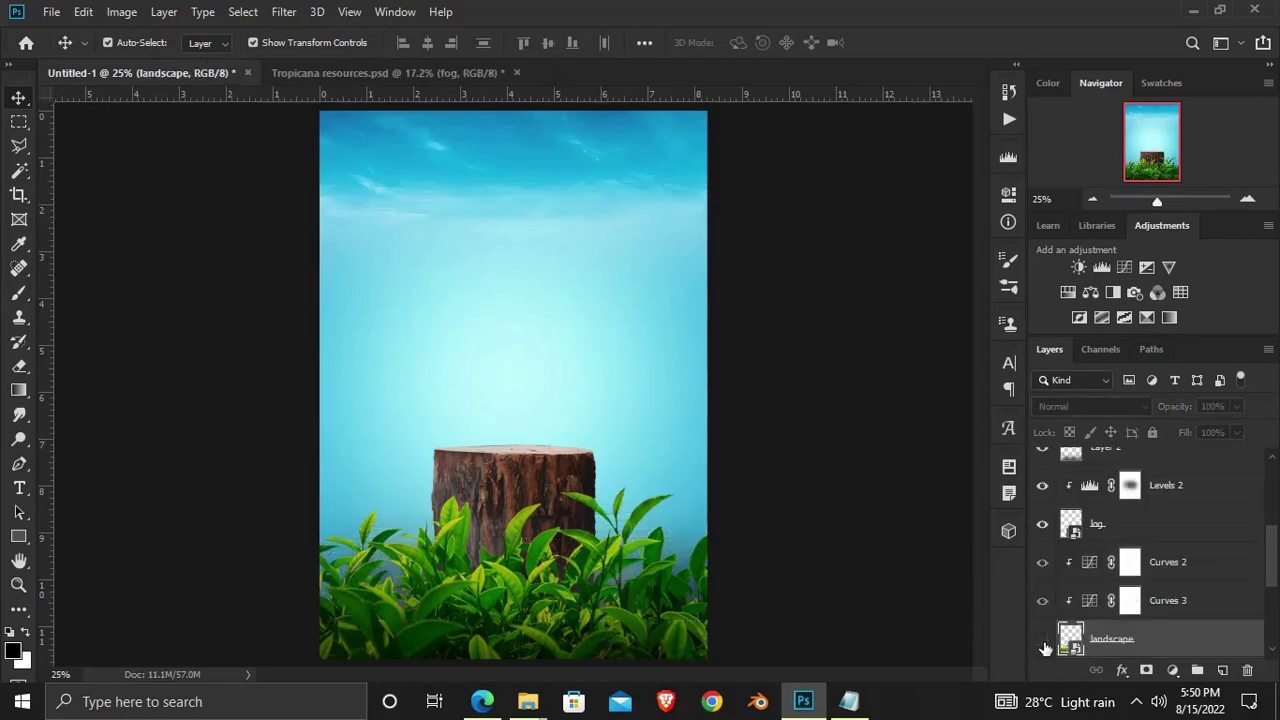
{"action": "left_click", "coordinate": [1042, 640]}
Add a clipped Levels 3 adjustment with output white 218 and invert its mask to black
{"action": "left_click", "coordinate": [1171, 671]}
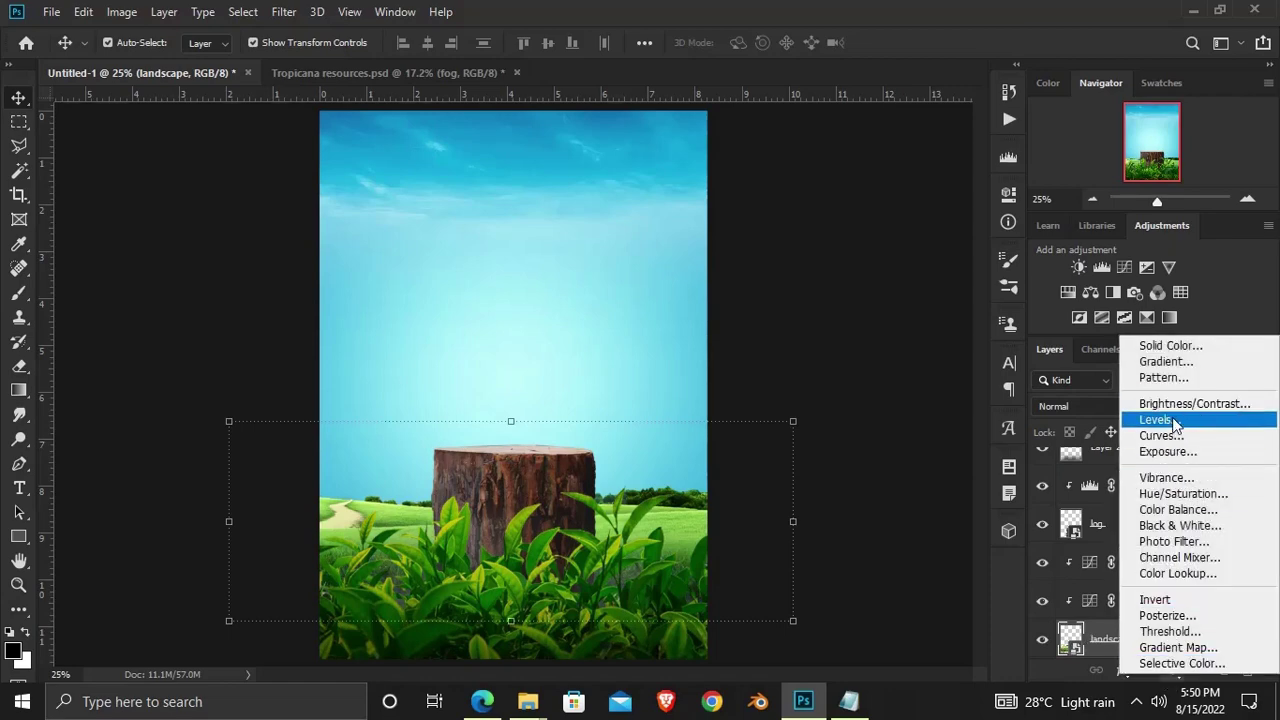
{"action": "left_click", "coordinate": [1155, 419]}
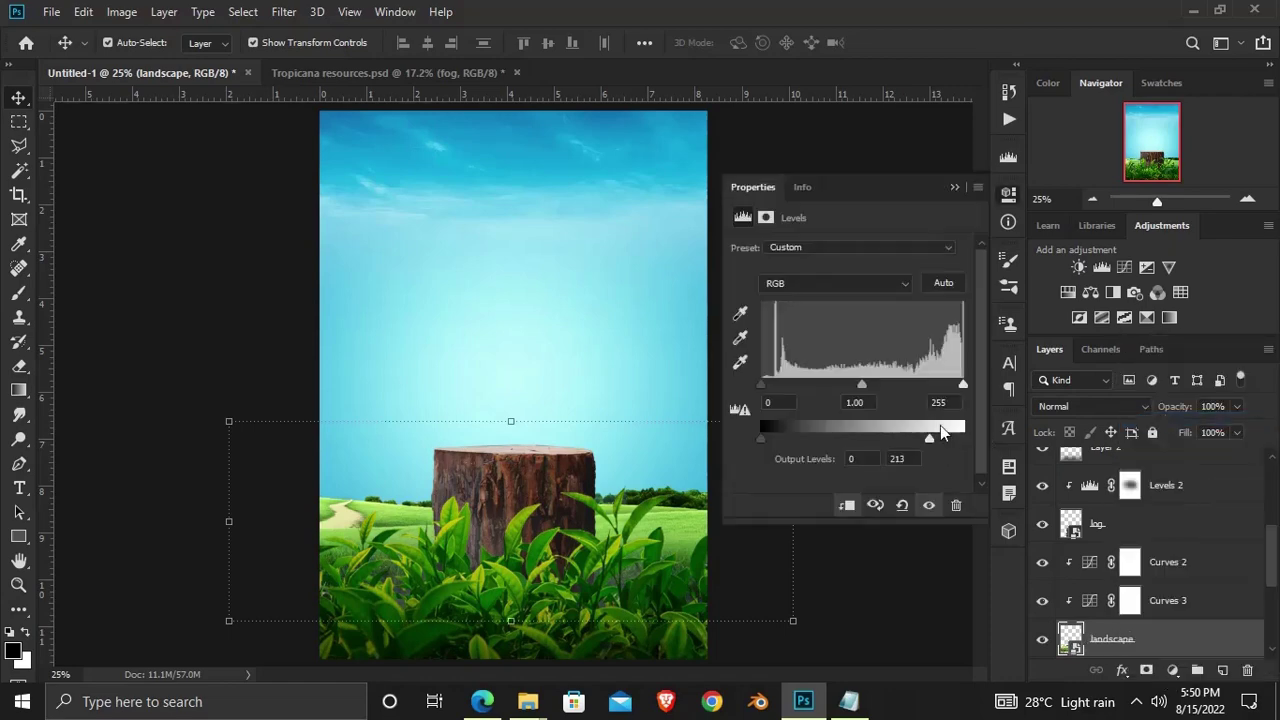
{"action": "left_click_drag", "start_coordinate": [962, 438], "coordinate": [936, 447]}
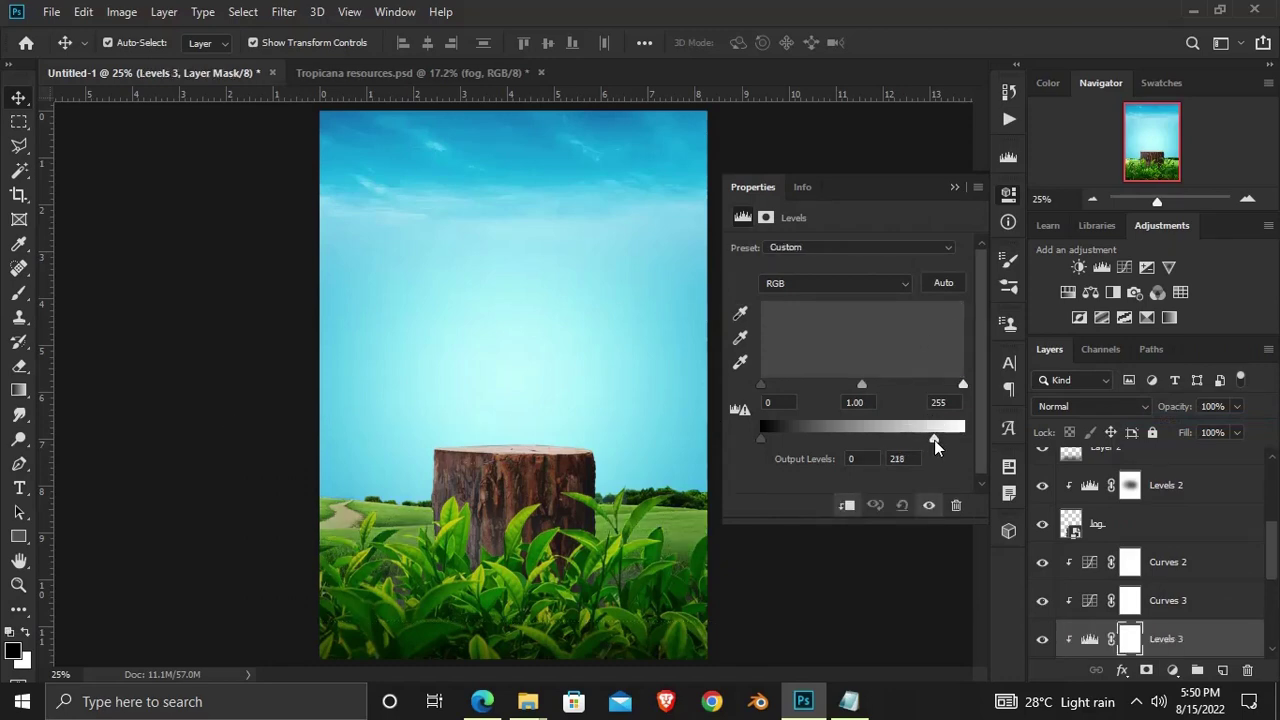
{"action": "left_click", "coordinate": [954, 187]}
{"action": "left_click", "coordinate": [1042, 639]}
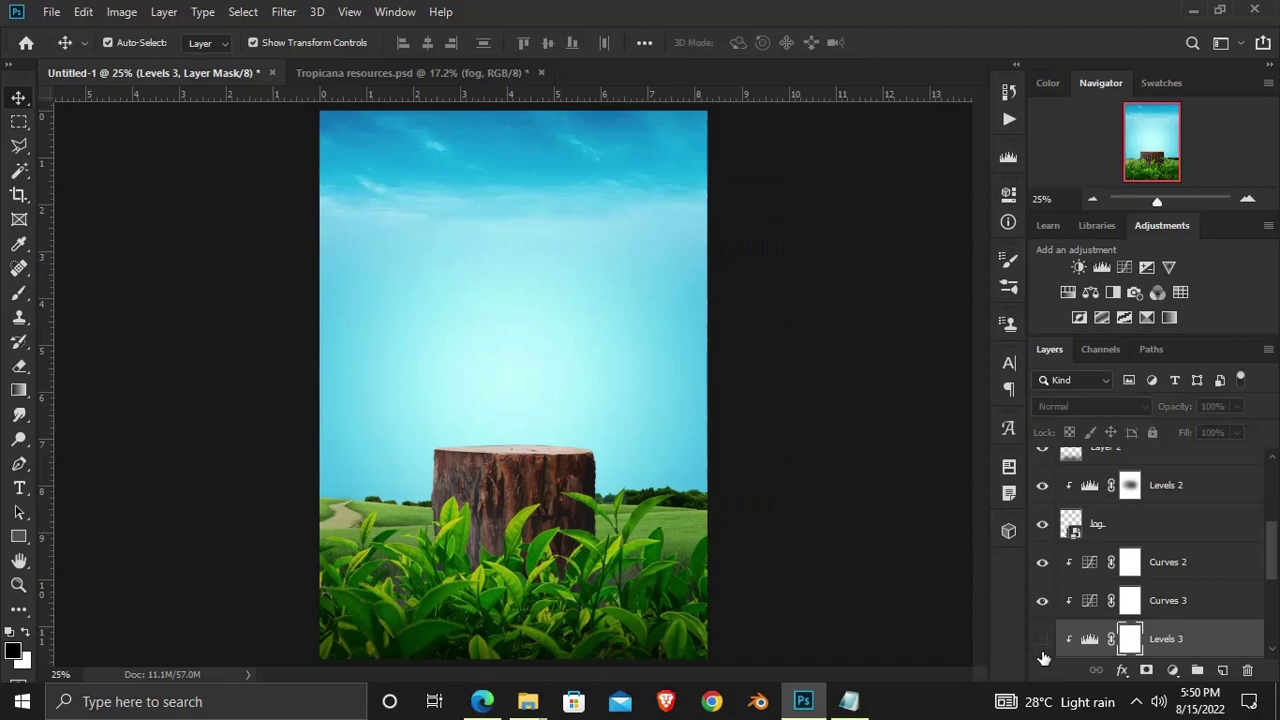
{"action": "left_click", "coordinate": [1042, 639]}
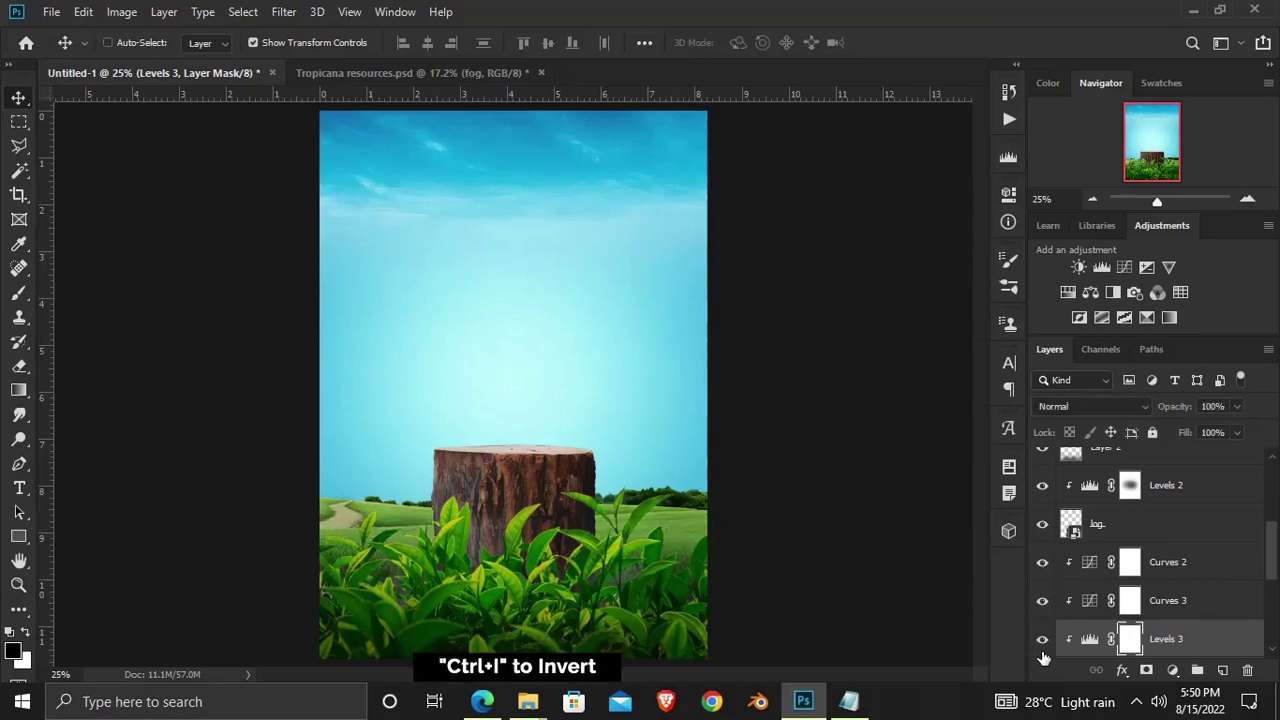
{"action": "key", "text": "ctrl+i"}
{"action": "left_click", "coordinate": [1009, 260]}
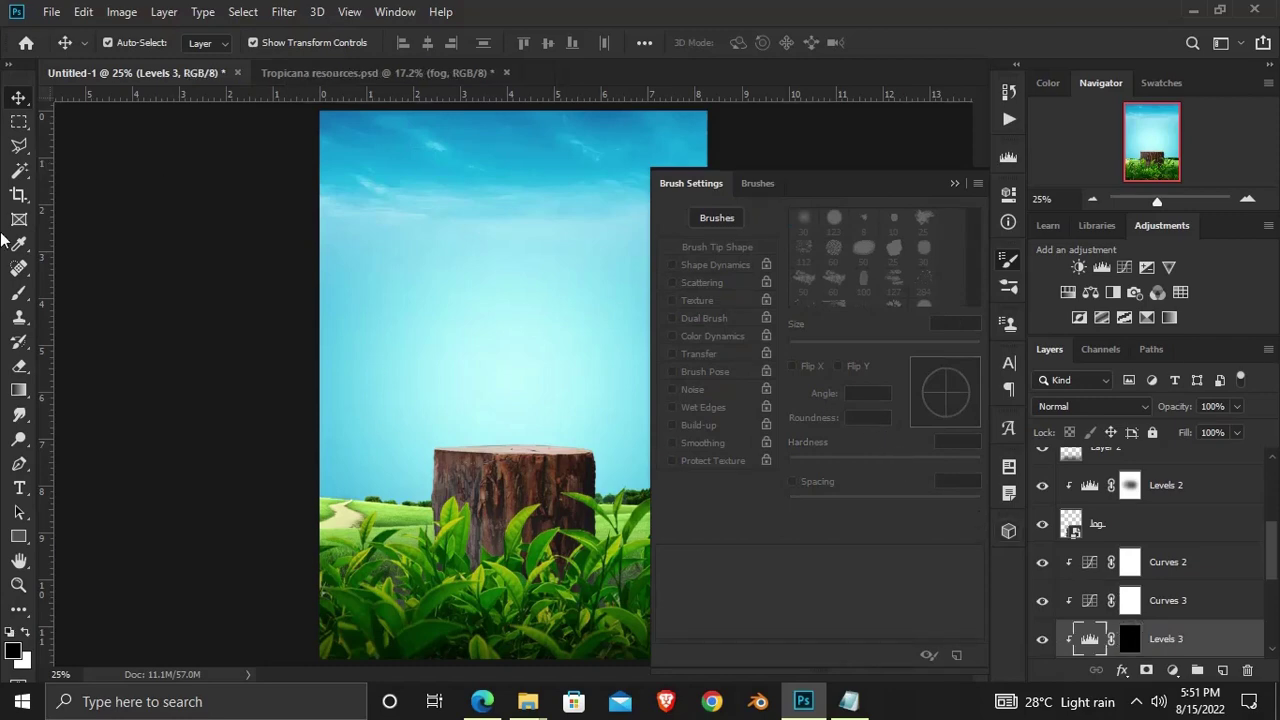
Give the brush a flattened 16% roundness in Brush Settings
{"action": "left_click", "coordinate": [20, 293]}
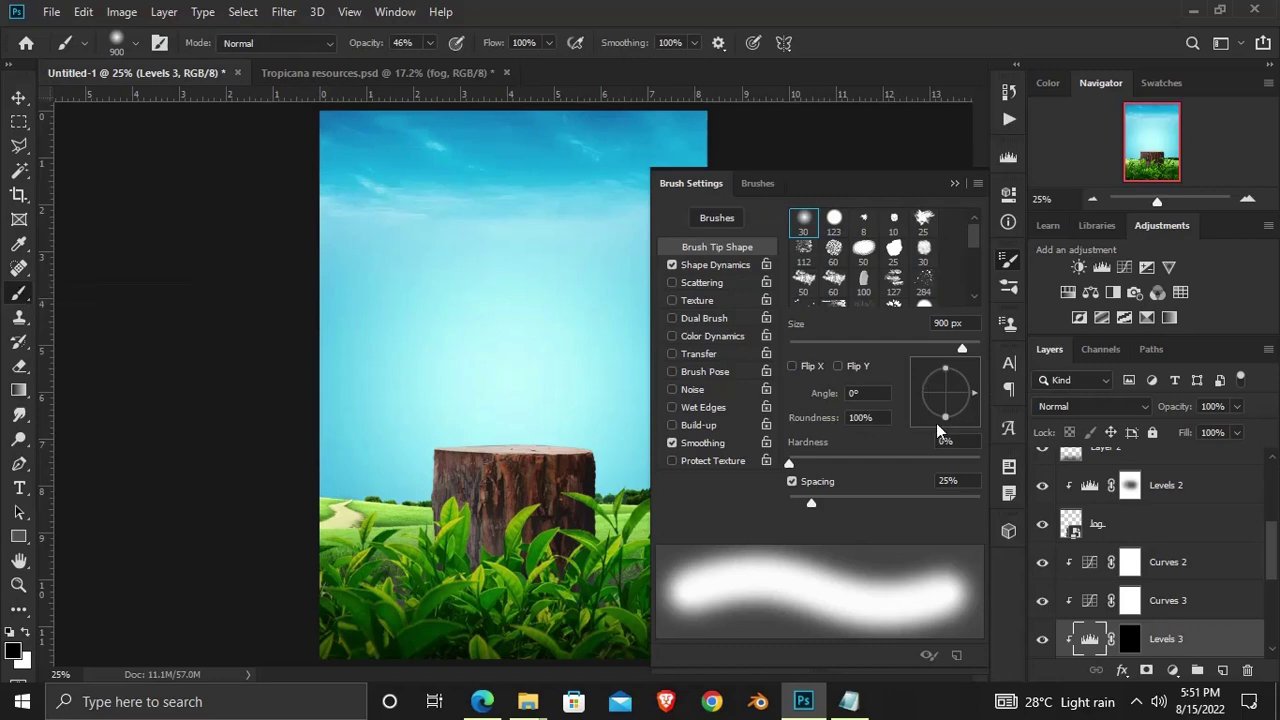
{"action": "type", "text": "6"}
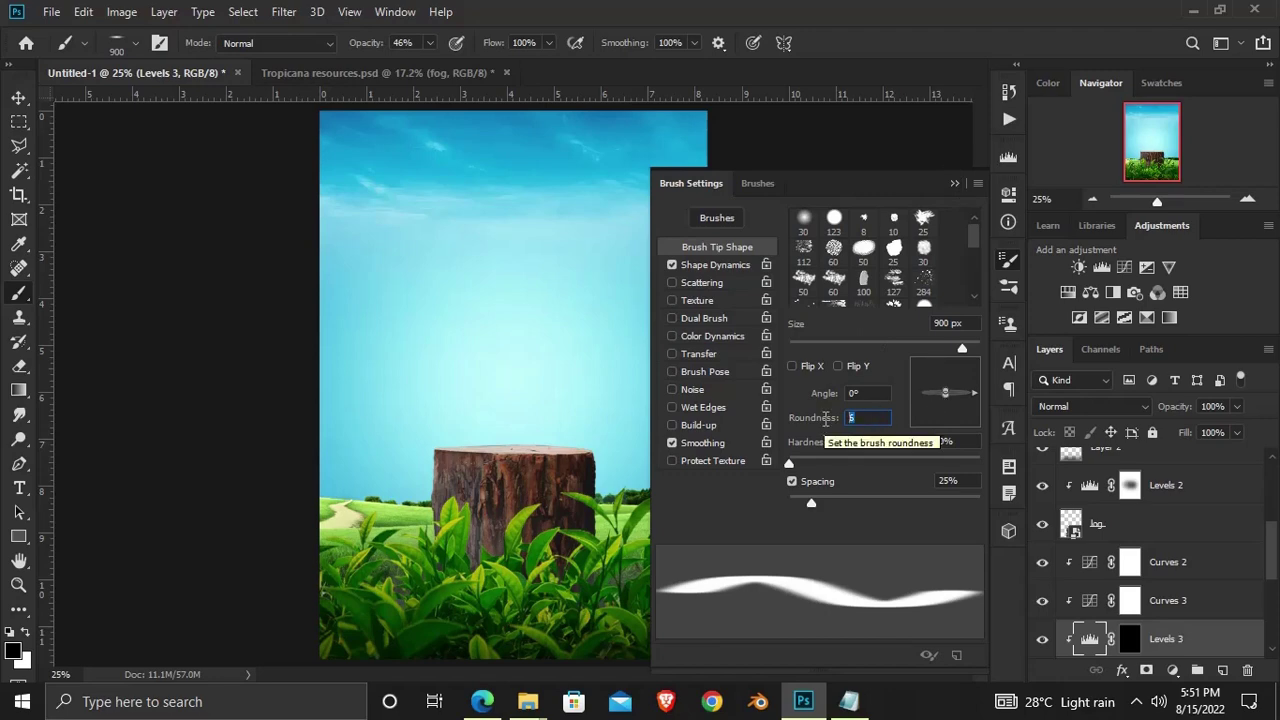
{"action": "left_click_drag", "start_coordinate": [826, 418], "coordinate": [825, 423]}
{"action": "type", "text": "16"}
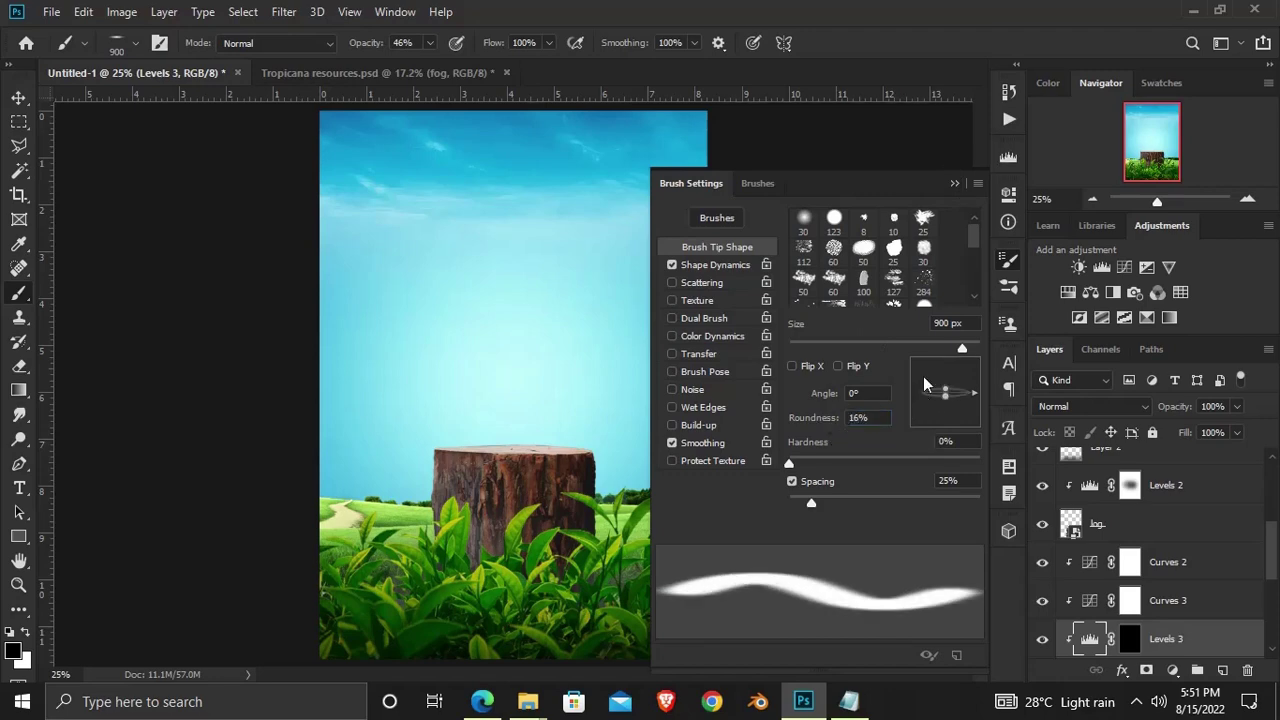
{"action": "left_click", "coordinate": [955, 184]}
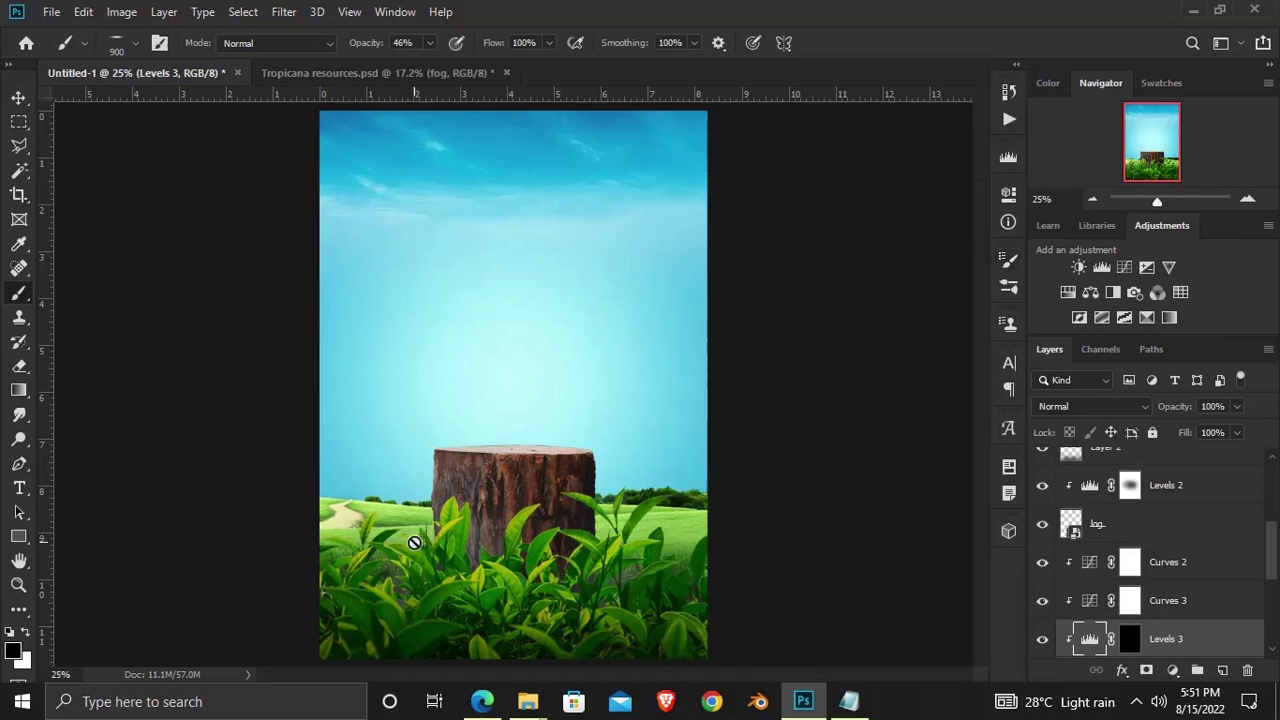
Paint white at 31% opacity on the Levels 3 mask over the bottom leaves, then compare
{"action": "left_click", "coordinate": [1129, 638]}
{"action": "scroll", "coordinate": [1138, 620], "scroll_direction": "down", "scroll_amount": 2}
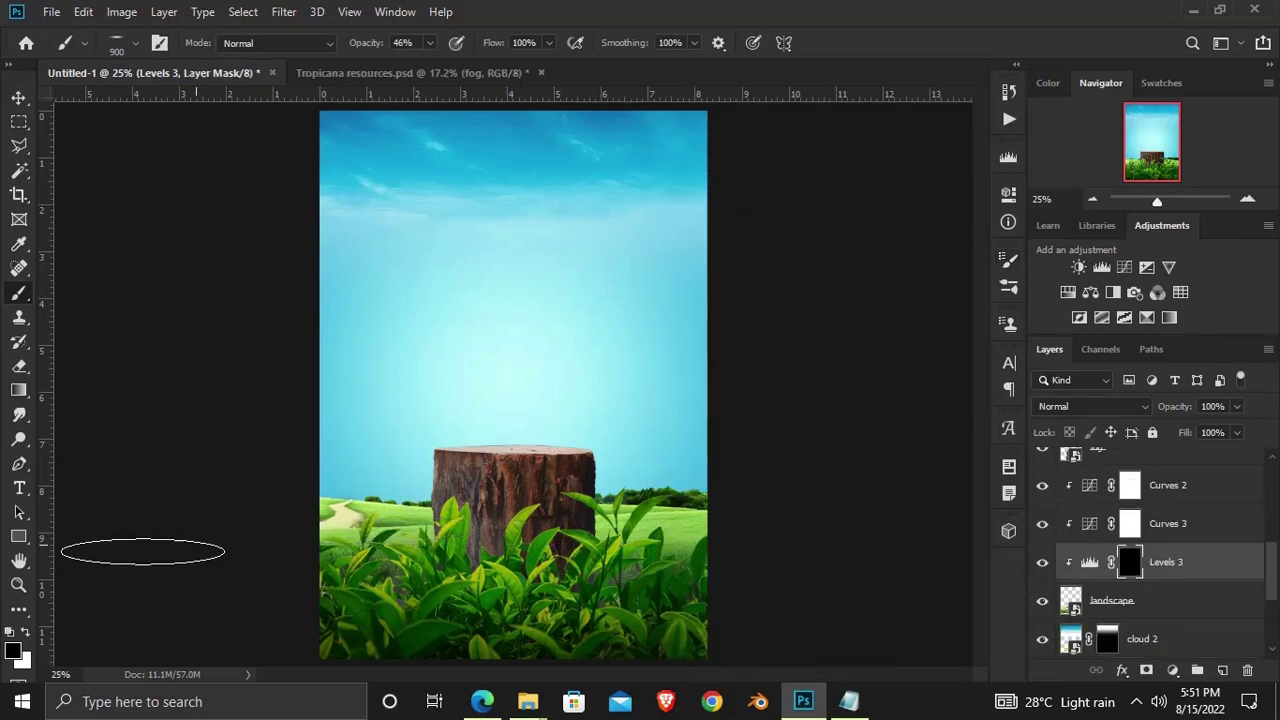
{"action": "left_click", "coordinate": [26, 635]}
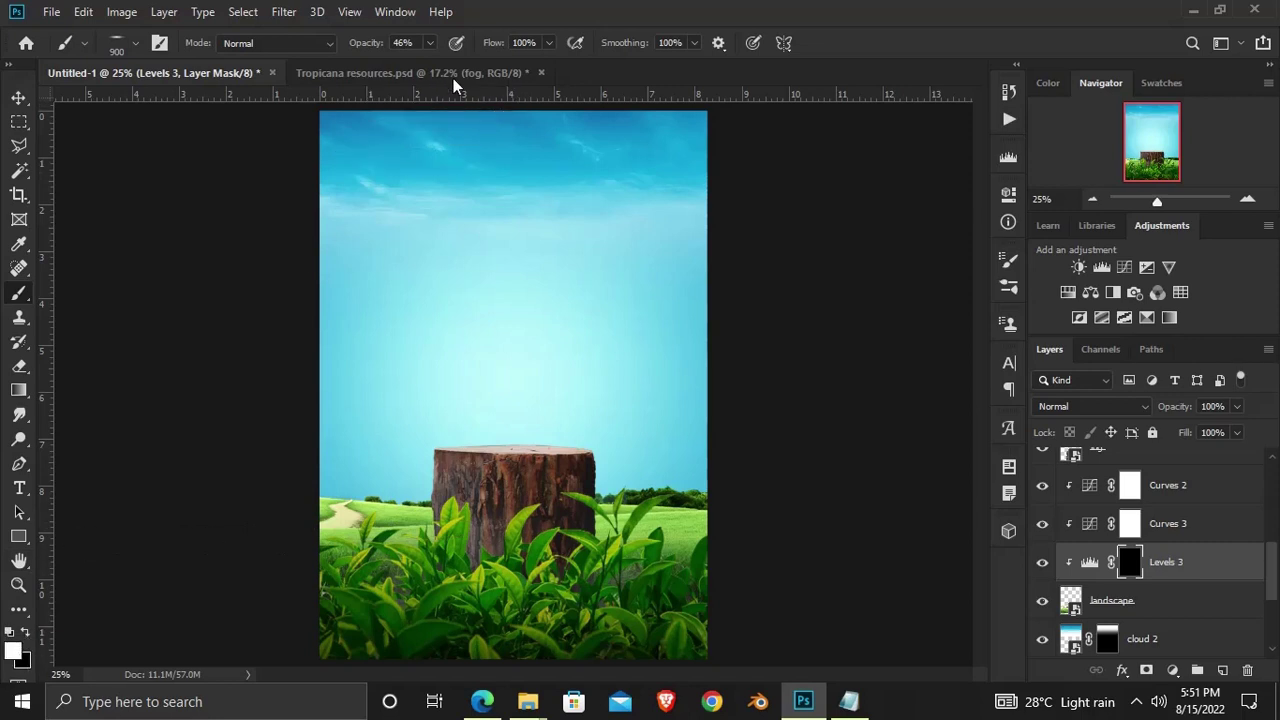
{"action": "left_click_drag", "start_coordinate": [431, 42], "coordinate": [418, 66]}
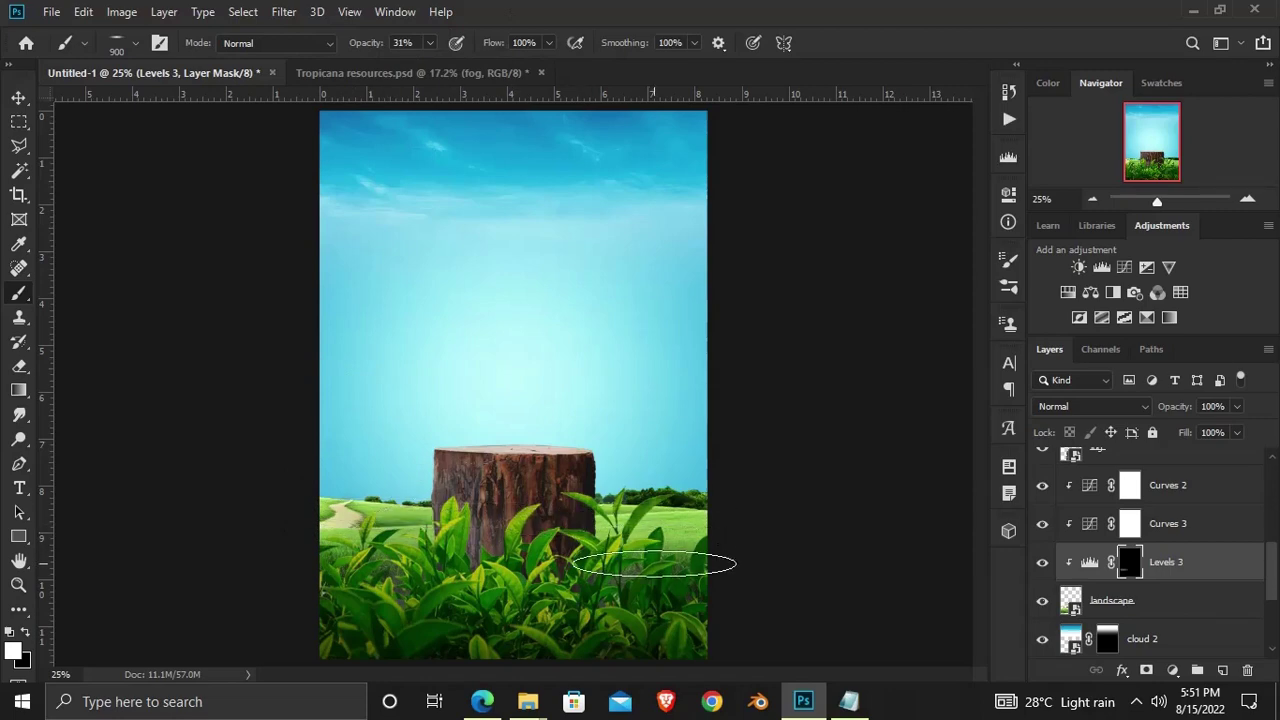
{"action": "left_click_drag", "start_coordinate": [658, 555], "coordinate": [714, 548]}
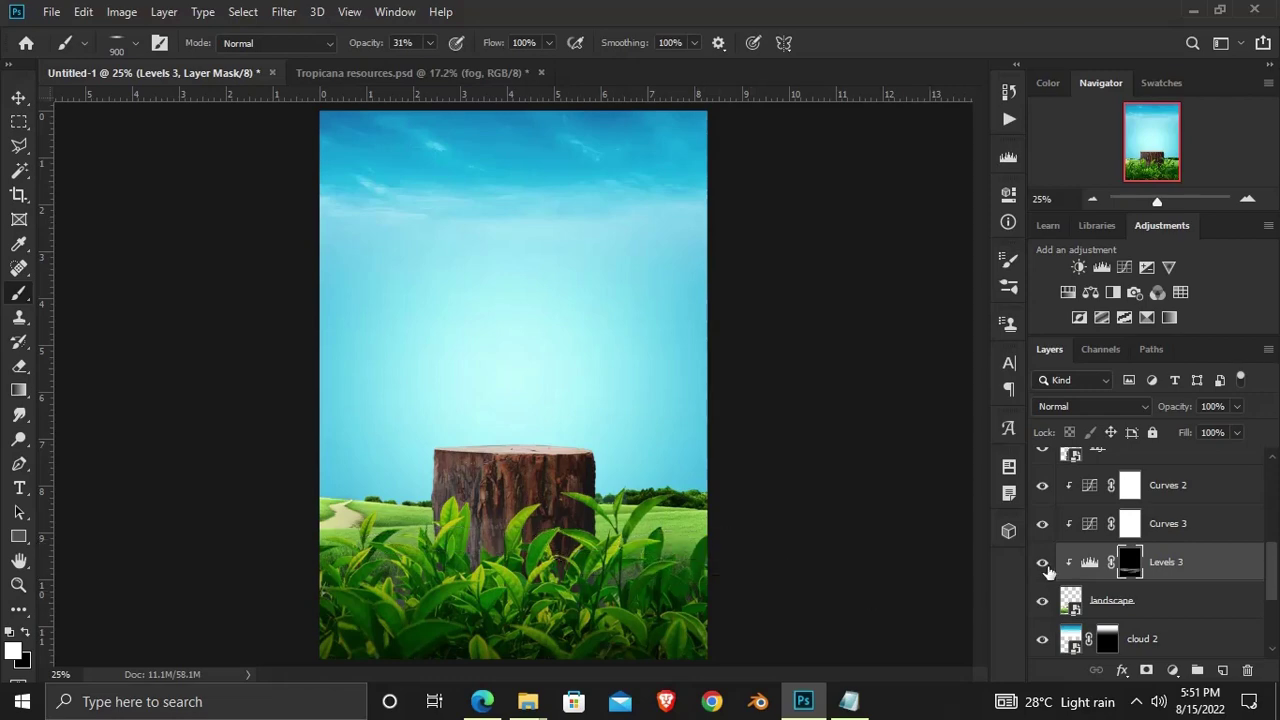
{"action": "left_click", "coordinate": [1042, 562]}
{"action": "left_click", "coordinate": [1042, 562]}
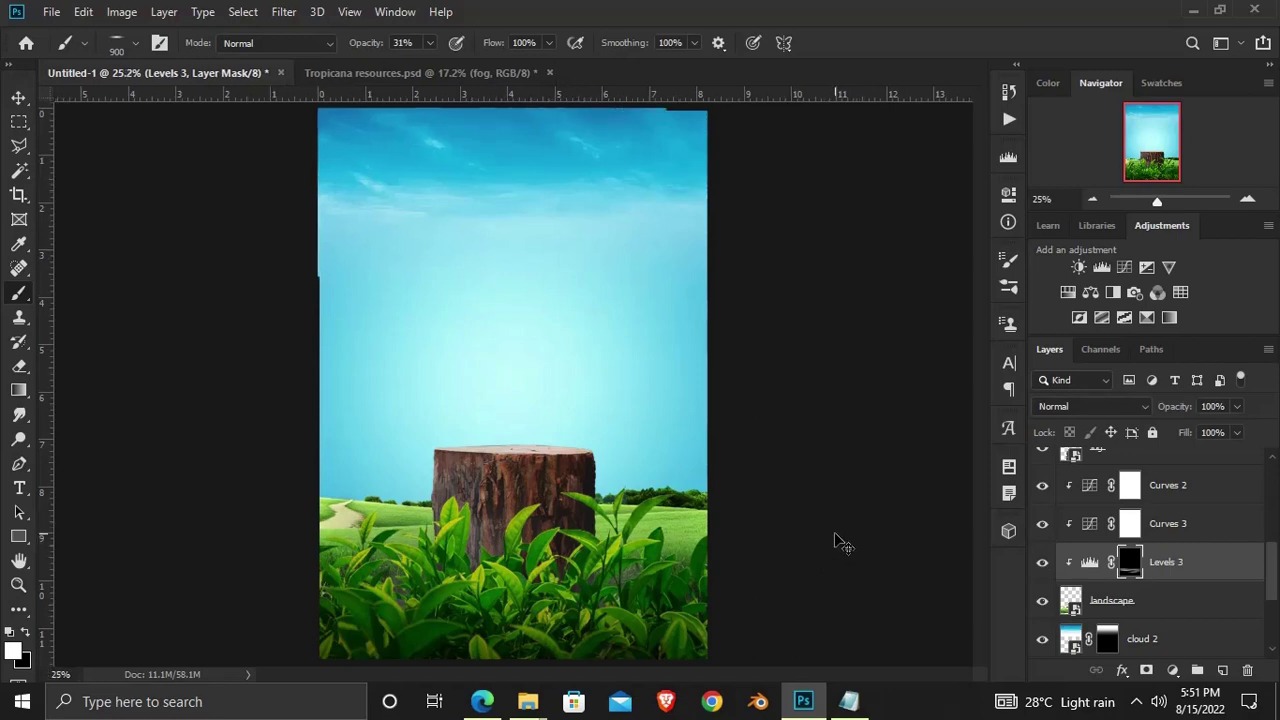
Return to the Move tool and switch to Tropicana resources.psd
{"action": "left_click", "coordinate": [19, 97]}
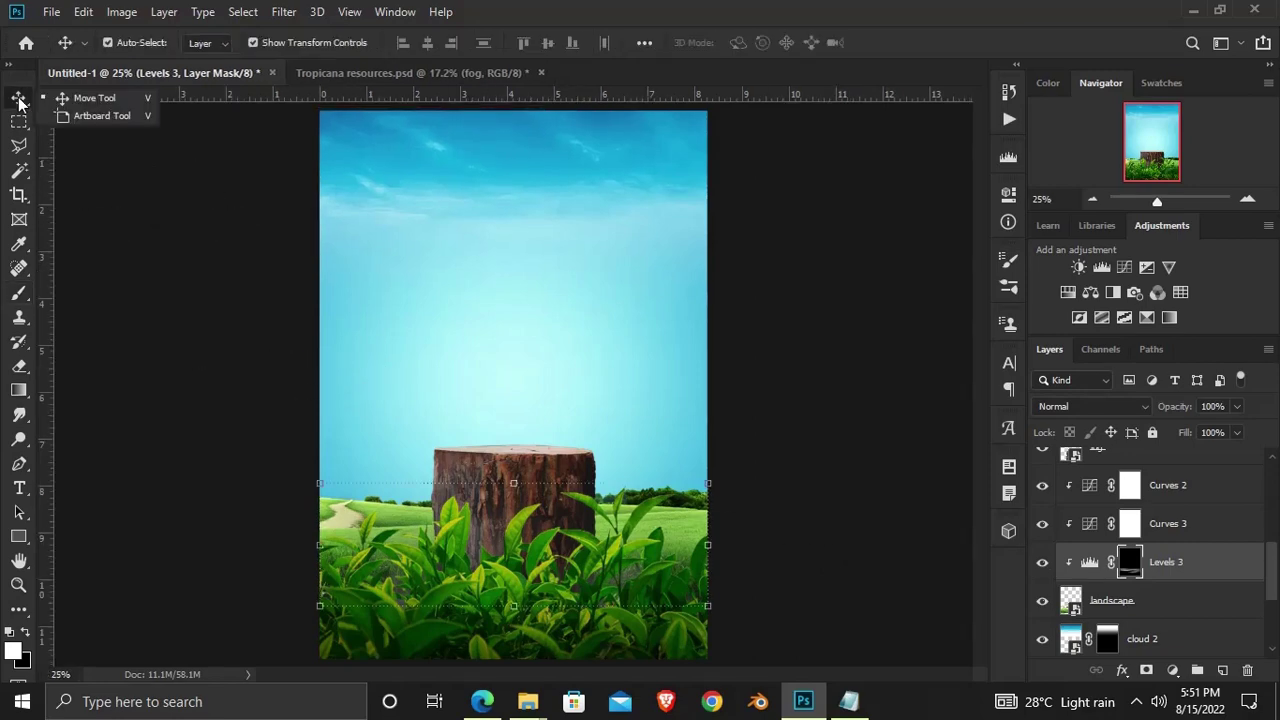
{"action": "left_click", "coordinate": [150, 258]}
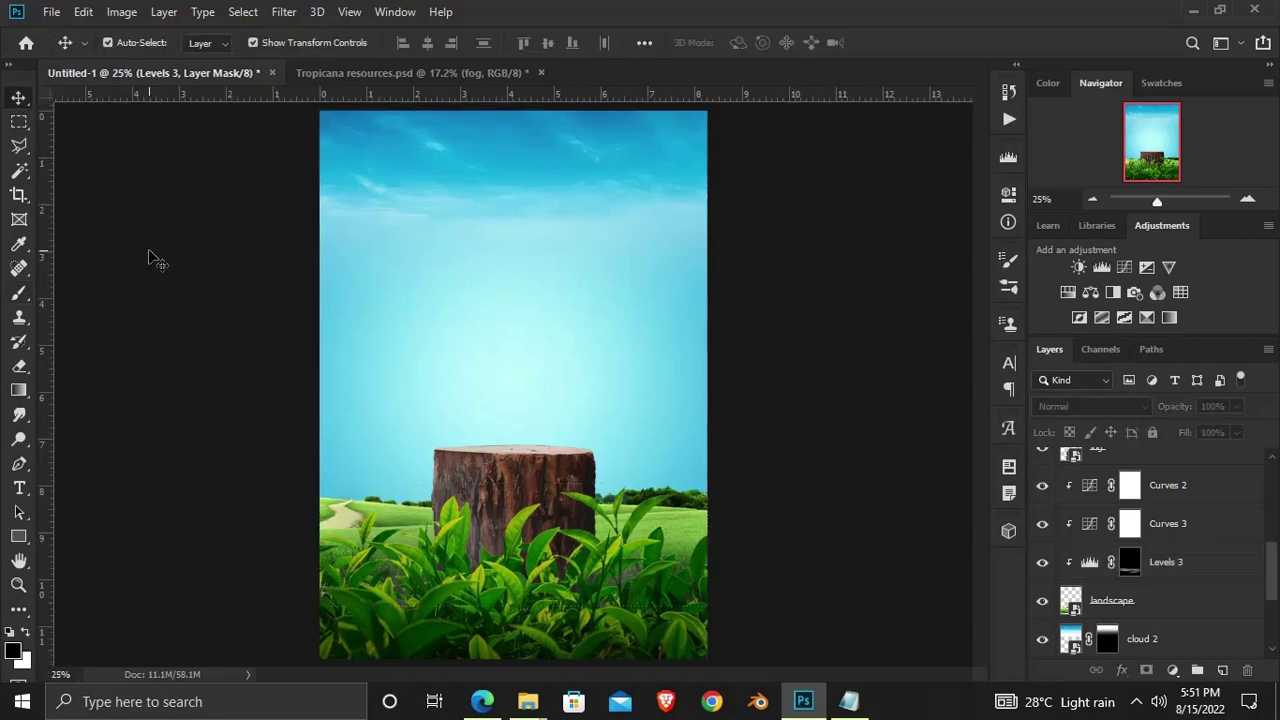
{"action": "left_click", "coordinate": [299, 72]}
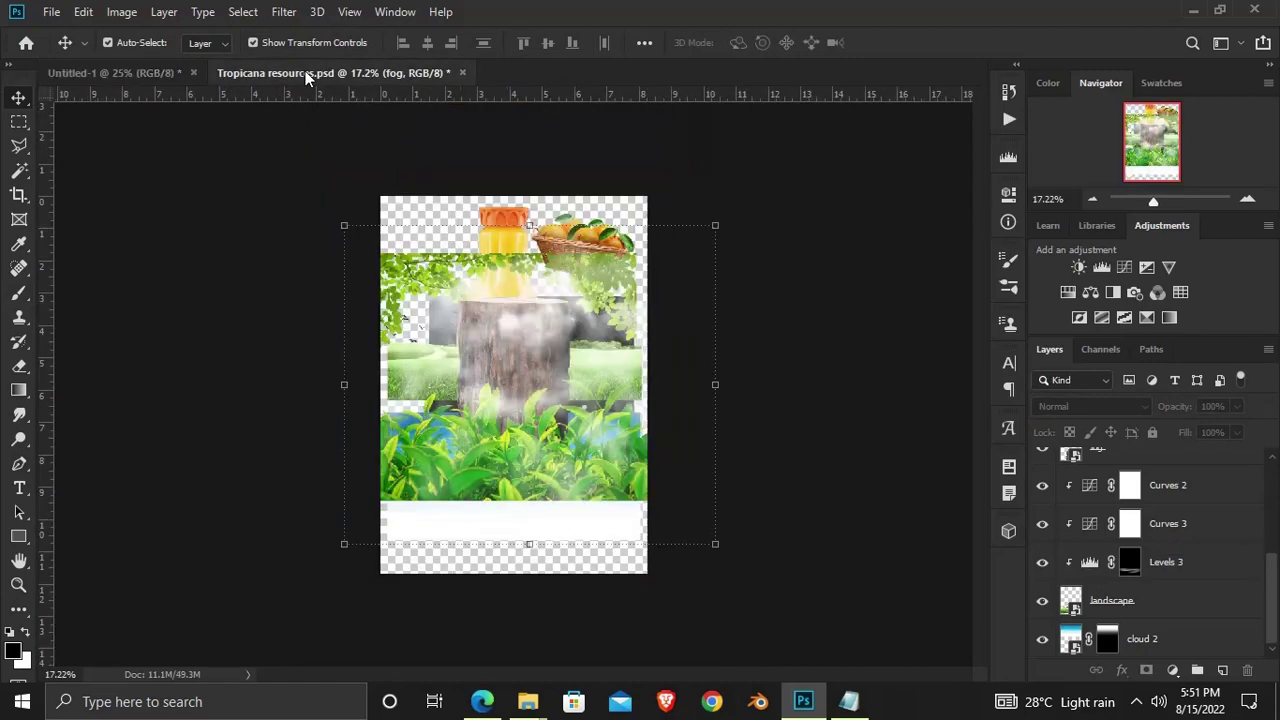
Hide the fog and bring the Tropicana bottle into Untitled-1, setting it on the stump
{"action": "left_click", "coordinate": [482, 300]}
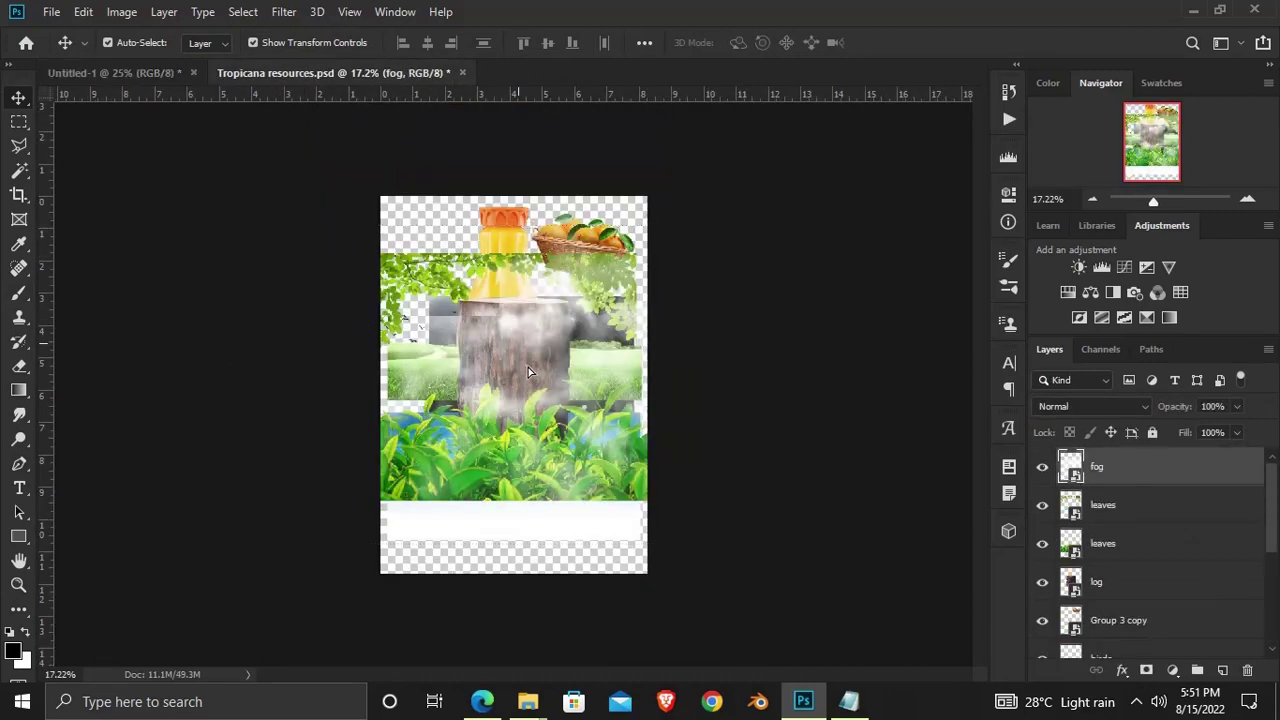
{"action": "left_click", "coordinate": [1042, 472]}
{"action": "left_click_drag", "start_coordinate": [509, 237], "coordinate": [445, 240]}
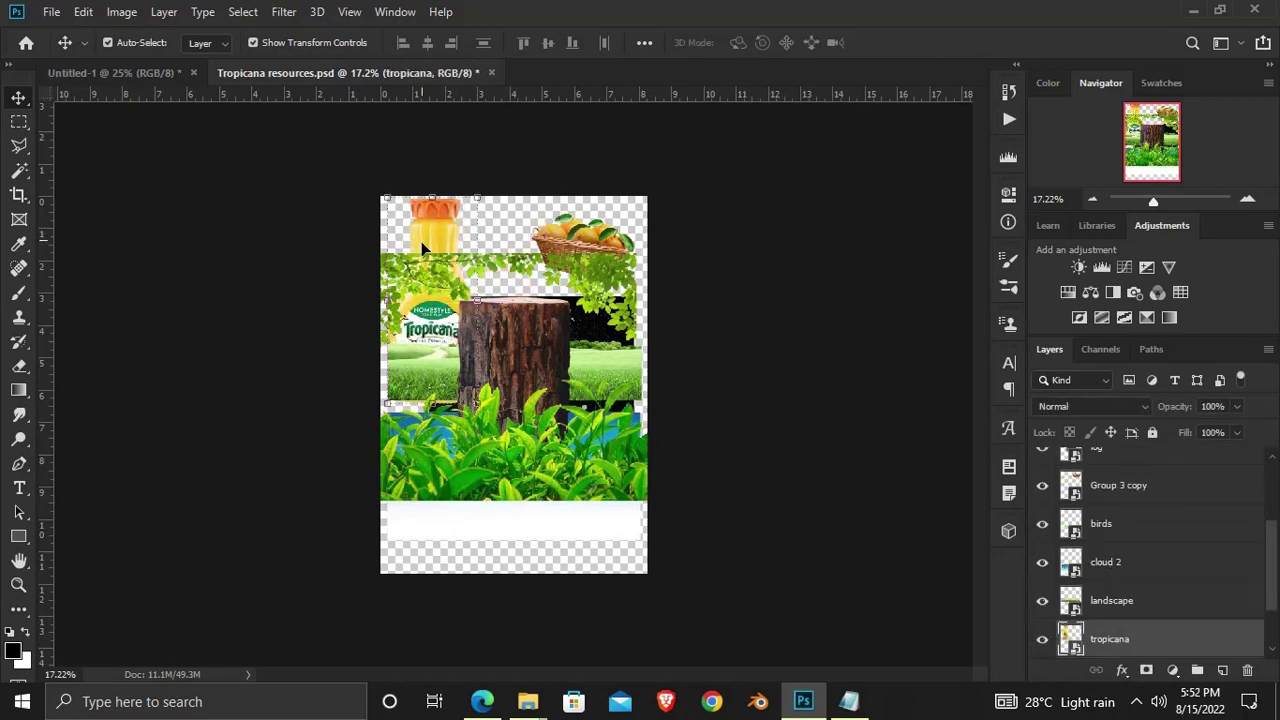
{"action": "left_click", "coordinate": [149, 80]}
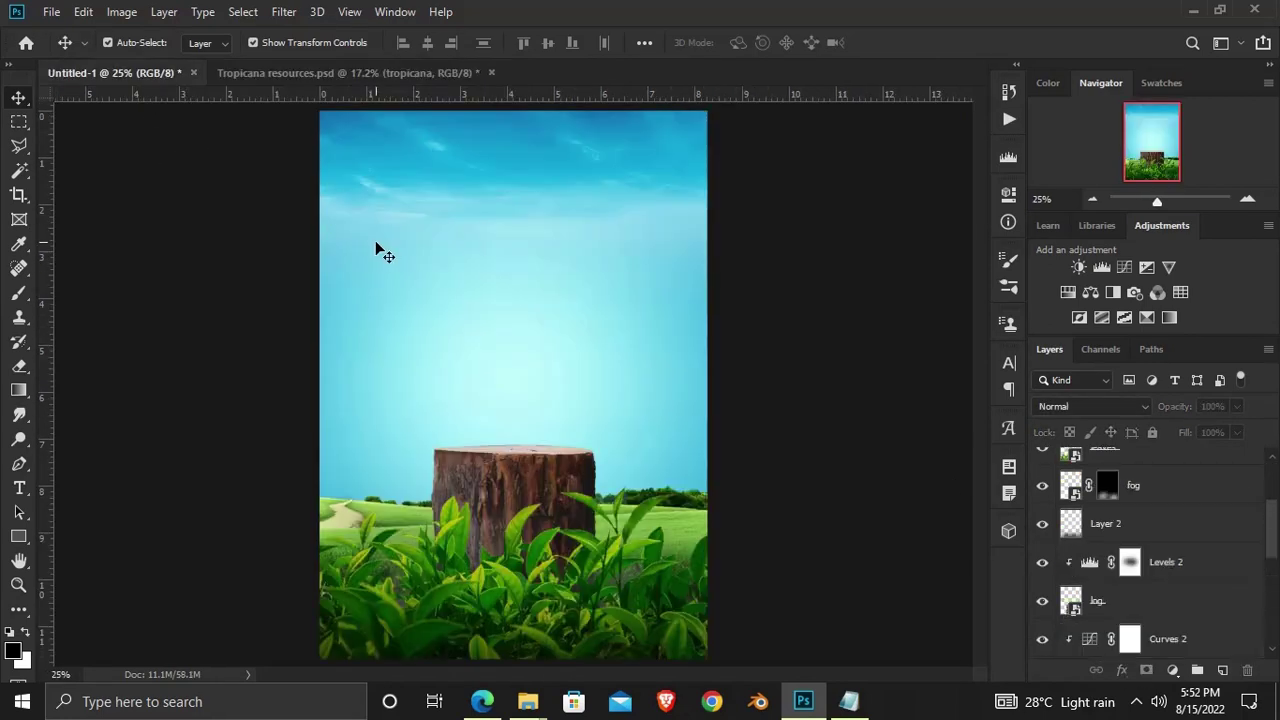
{"action": "left_click_drag", "start_coordinate": [380, 258], "coordinate": [385, 262]}
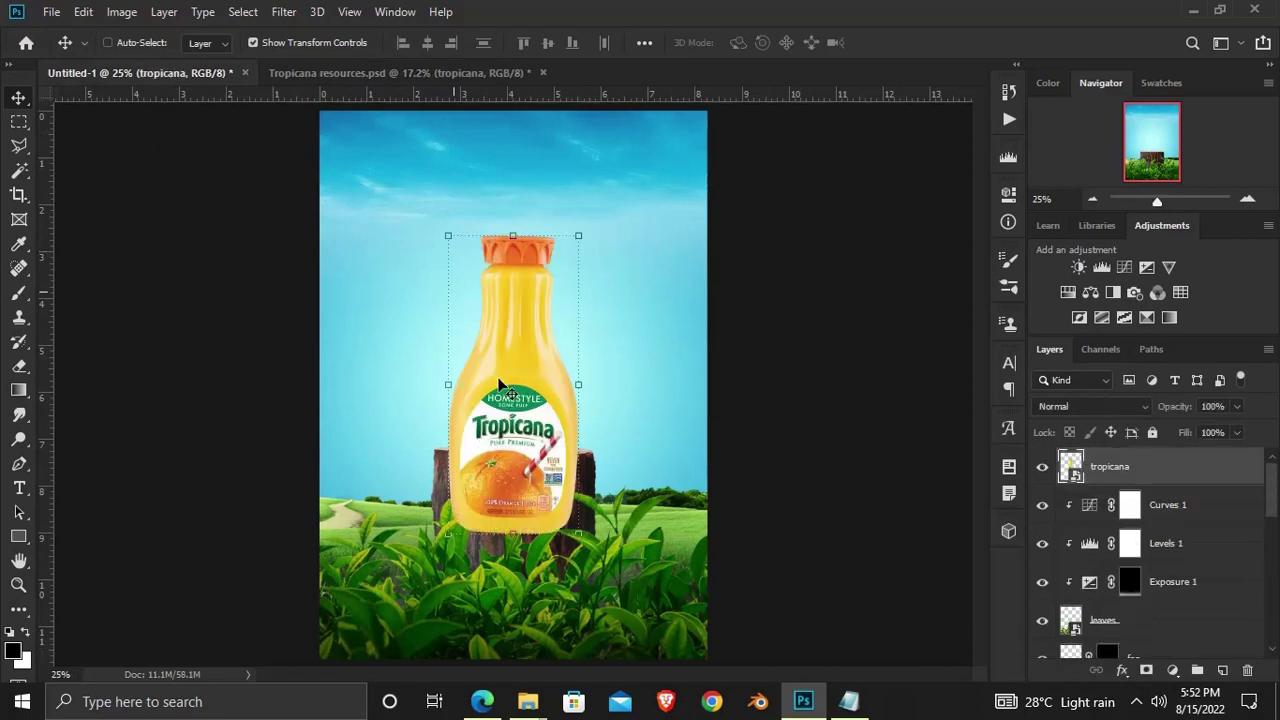
{"action": "mouse_move", "coordinate": [507, 420]}
{"action": "left_mouse_down"}
{"action": "mouse_move", "coordinate": [508, 330]}
{"action": "mouse_move", "coordinate": [507, 349]}
{"action": "left_mouse_up"}
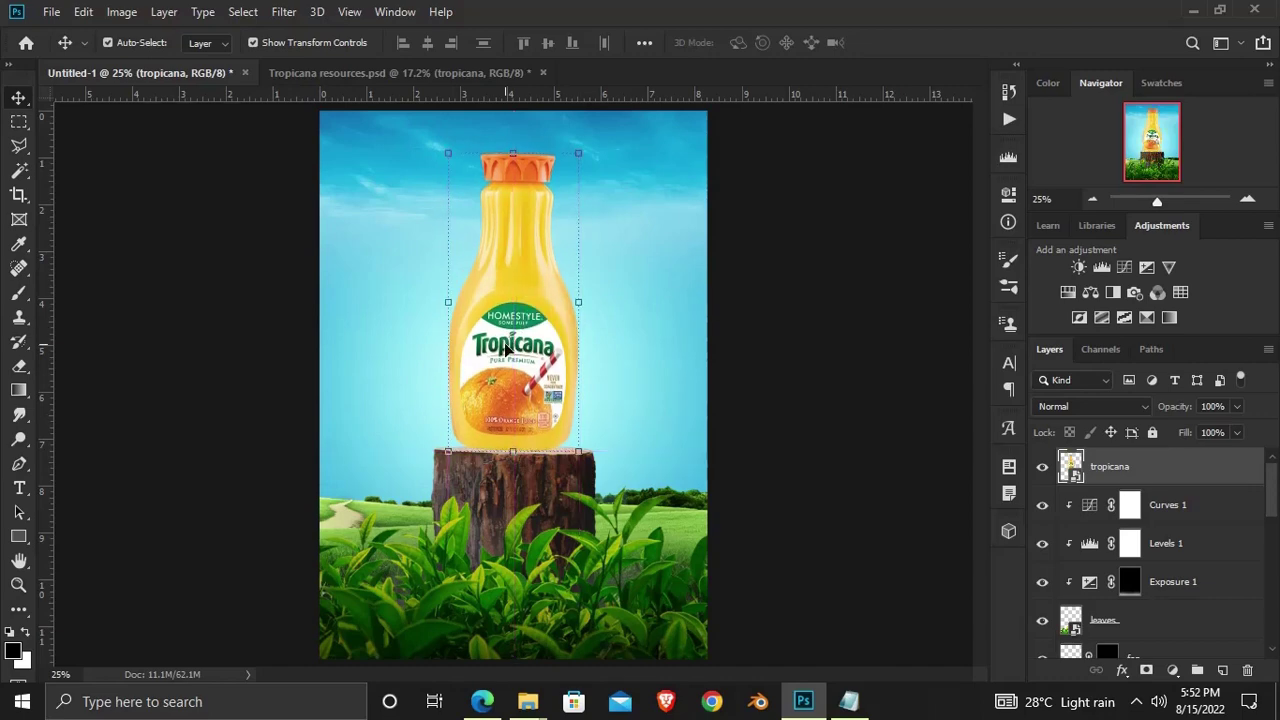
Scale the bottle up to 115.85% from its top handle to fit the stump
{"action": "left_click", "coordinate": [805, 437]}
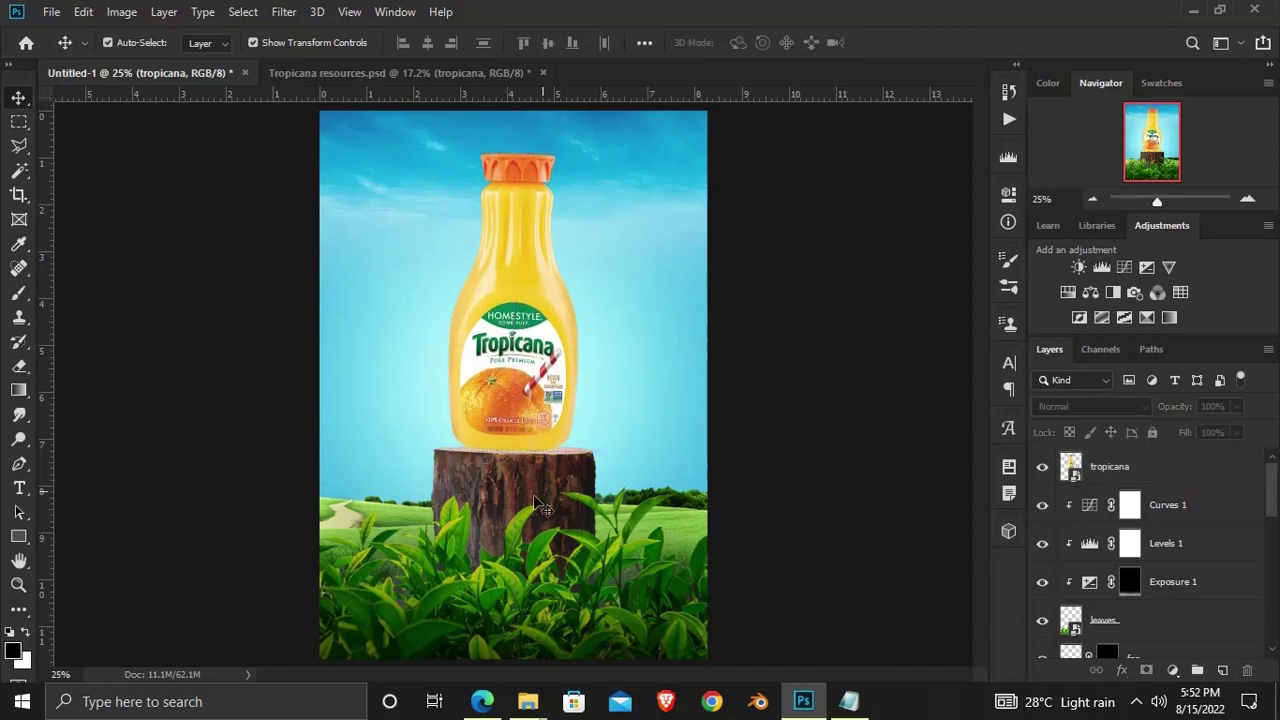
{"action": "left_click", "coordinate": [516, 400]}
{"action": "key", "text": "ctrl+t"}
{"action": "left_click_drag", "start_coordinate": [513, 156], "coordinate": [514, 165]}
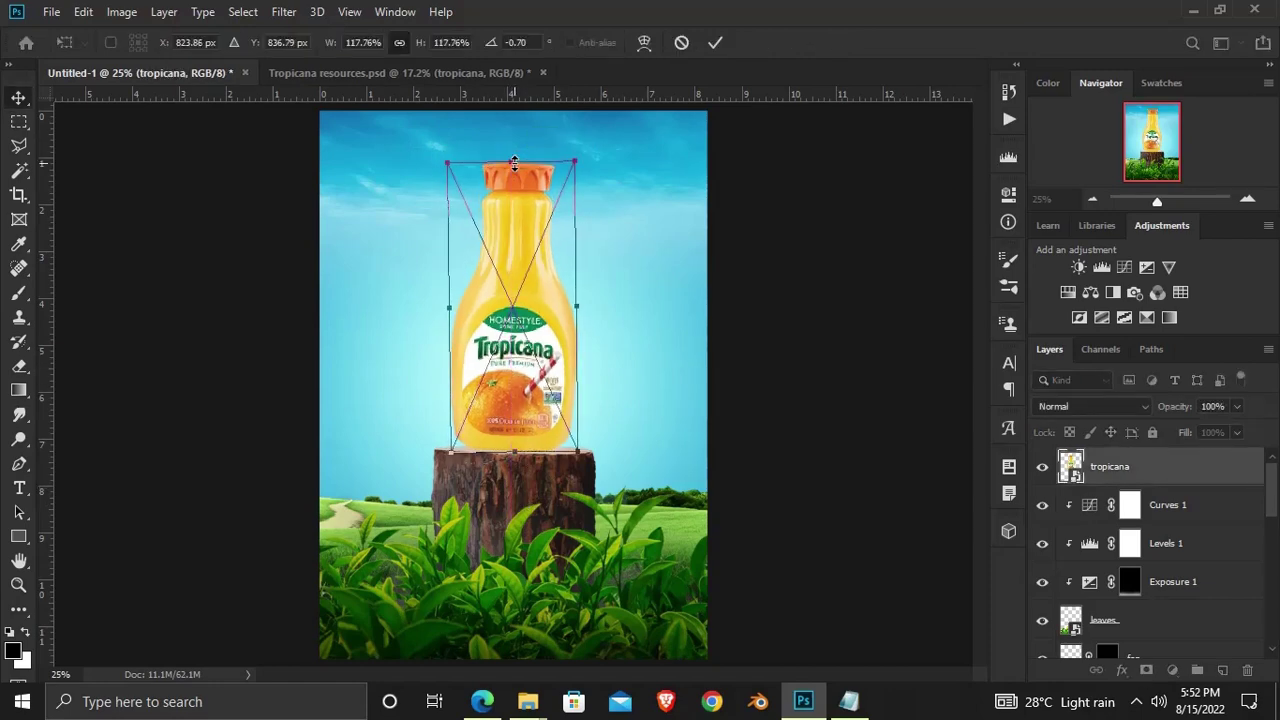
{"action": "key", "text": "Return"}
{"action": "left_click", "coordinate": [516, 166]}
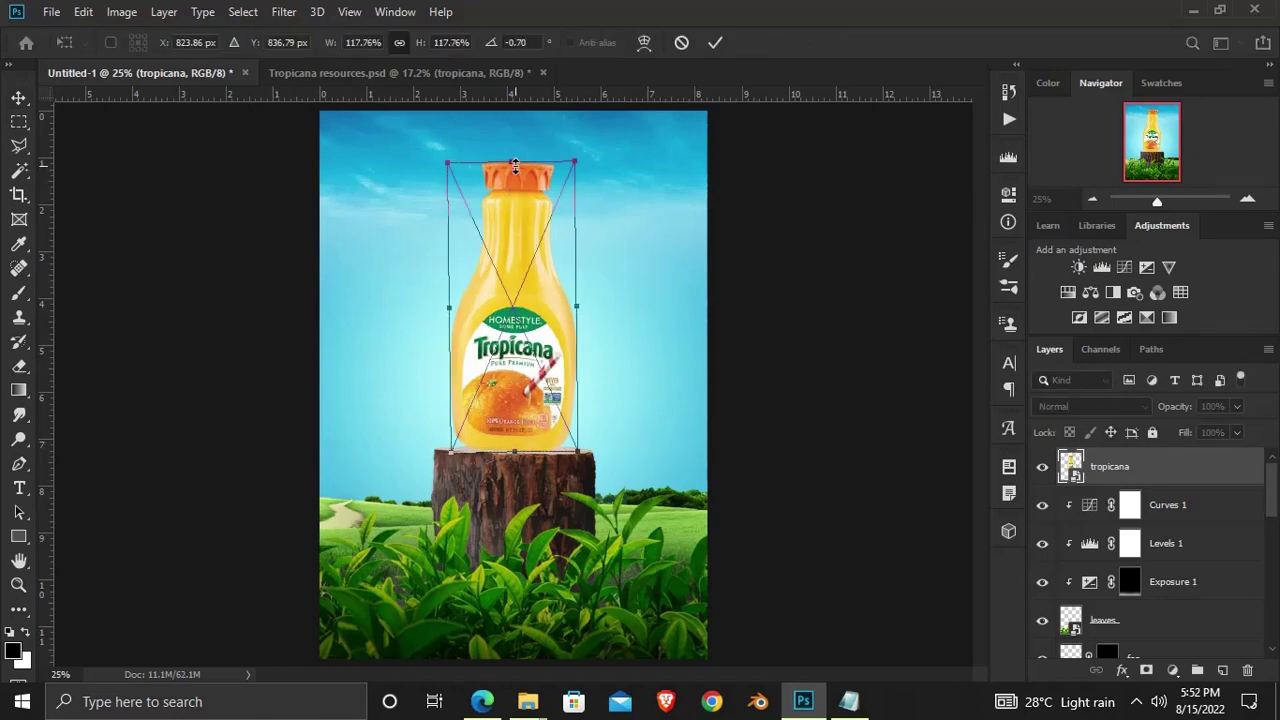
{"action": "left_click_drag", "start_coordinate": [515, 165], "coordinate": [515, 171]}
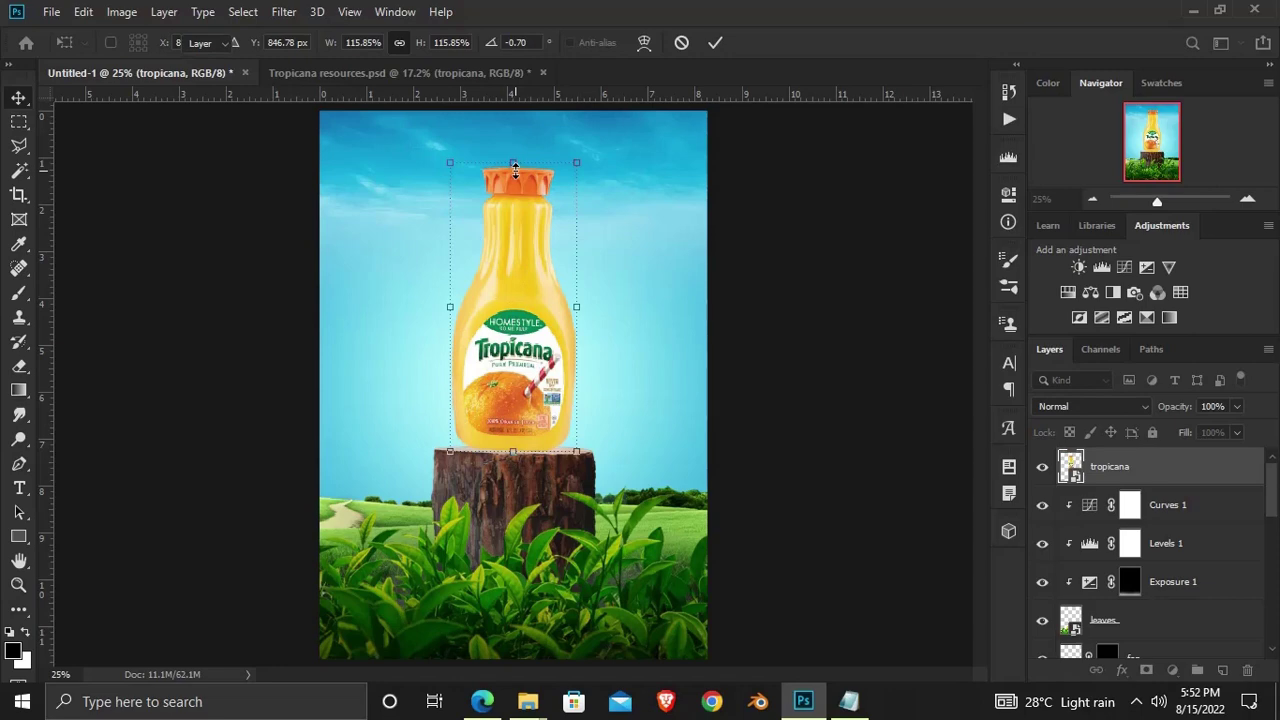
{"action": "key", "text": "Return"}
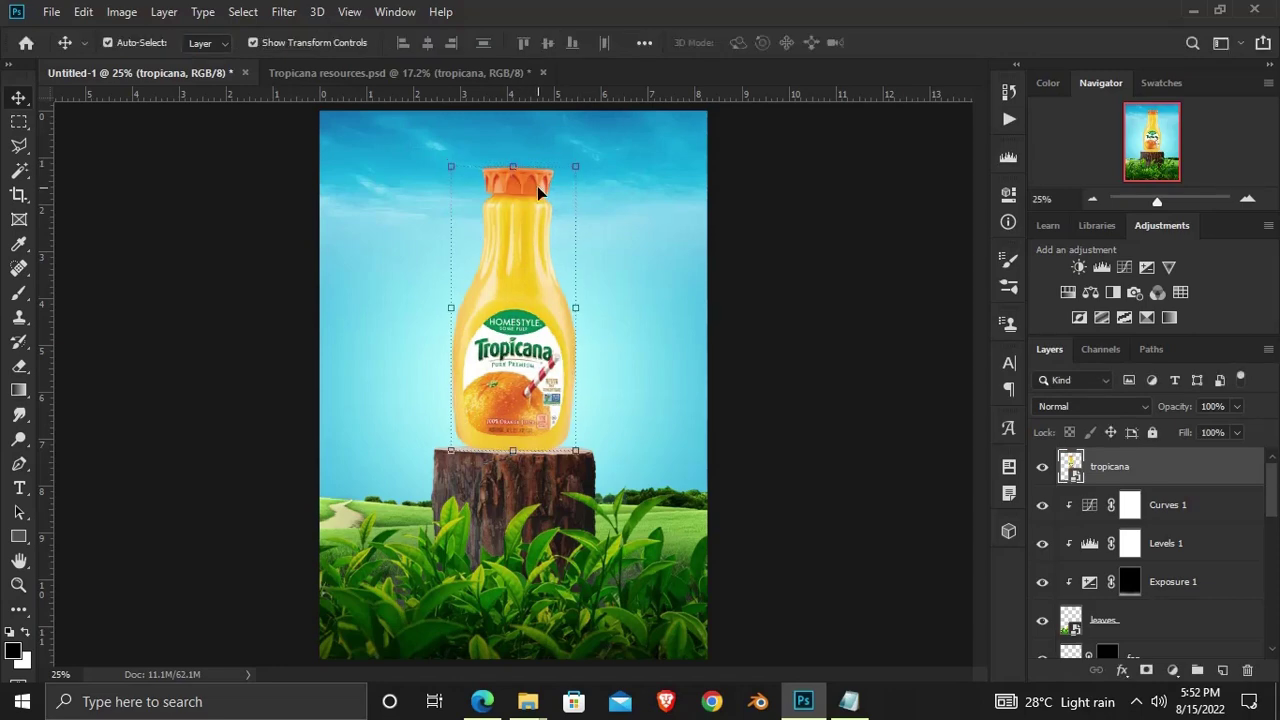
{"action": "left_click", "coordinate": [537, 403]}
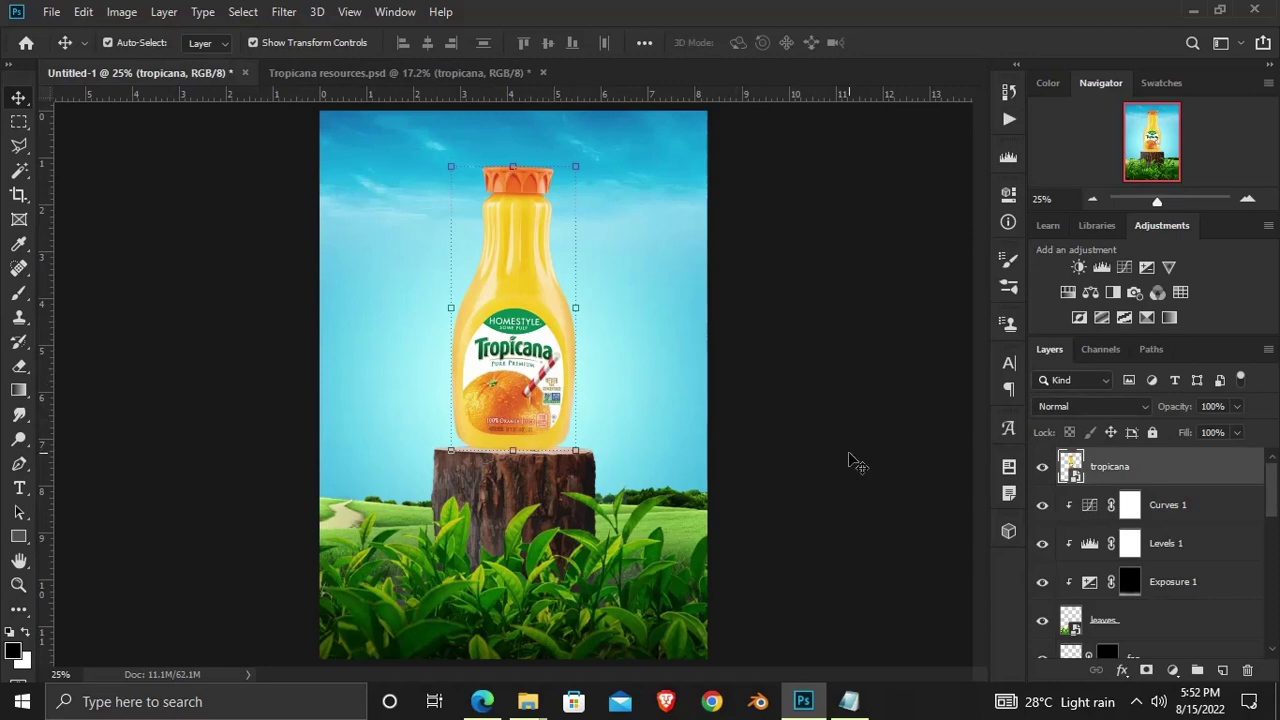
{"action": "left_click", "coordinate": [606, 437]}
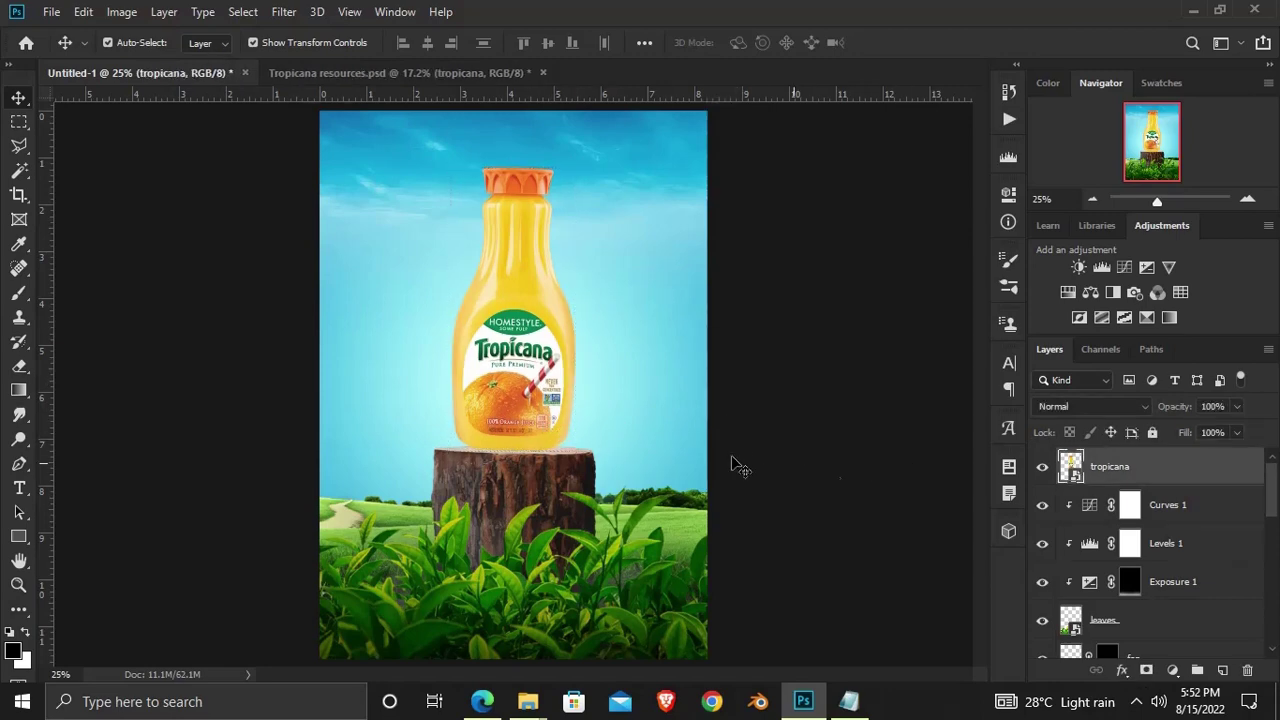
{"action": "left_click", "coordinate": [562, 410]}
Add a Curves adjustment clipped to the tropicana bottle, pulling its midpoint down to darken it
{"action": "left_click", "coordinate": [1175, 672]}
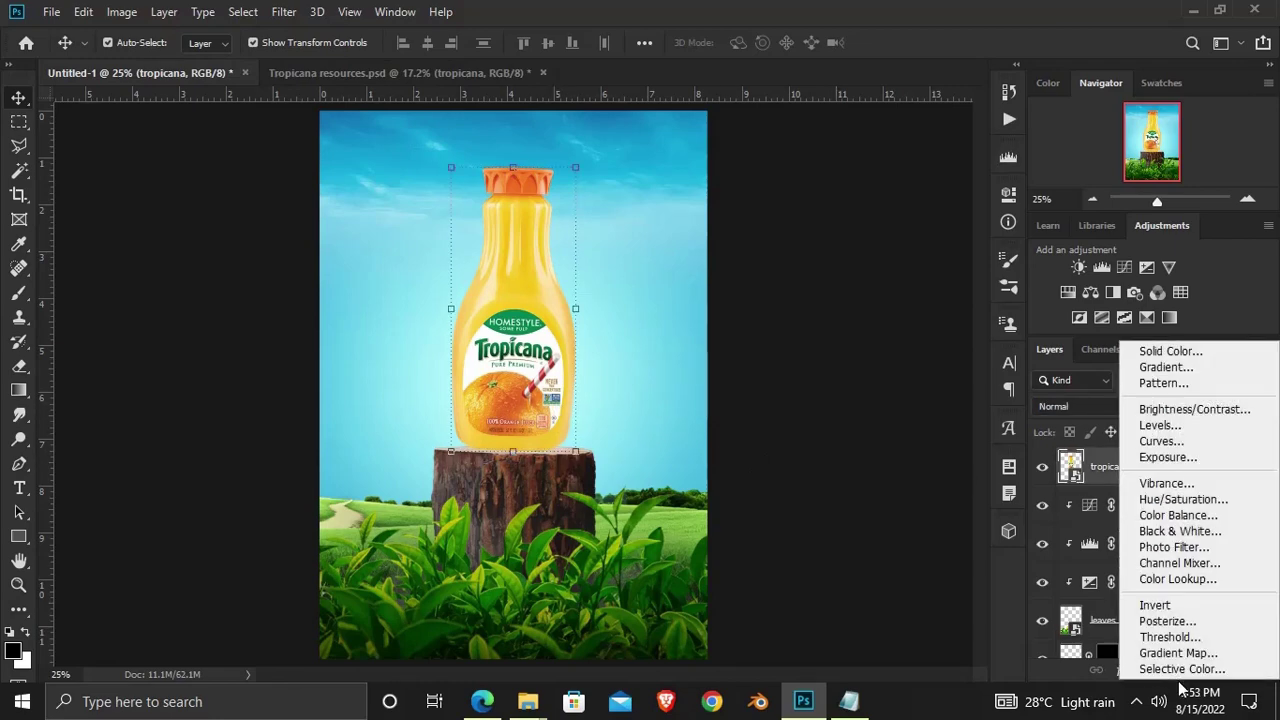
{"action": "left_click", "coordinate": [1140, 441]}
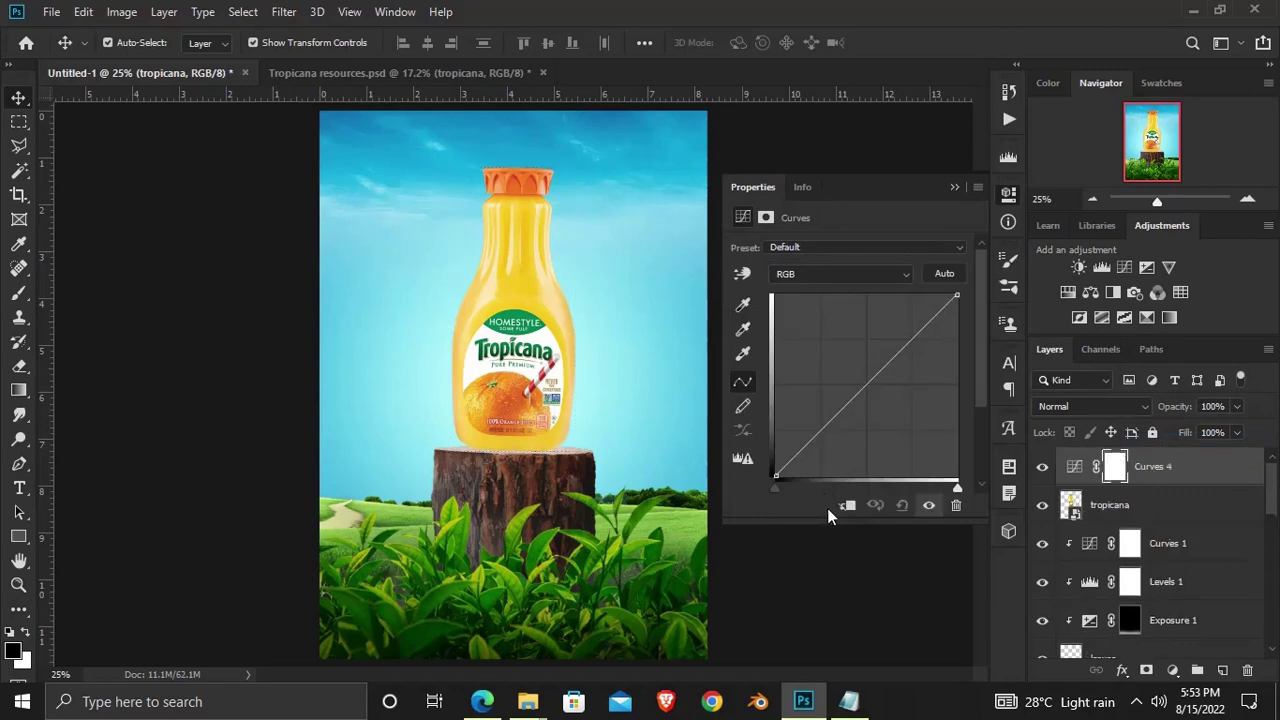
{"action": "left_click", "coordinate": [847, 505]}
{"action": "left_click_drag", "start_coordinate": [843, 410], "coordinate": [847, 421]}
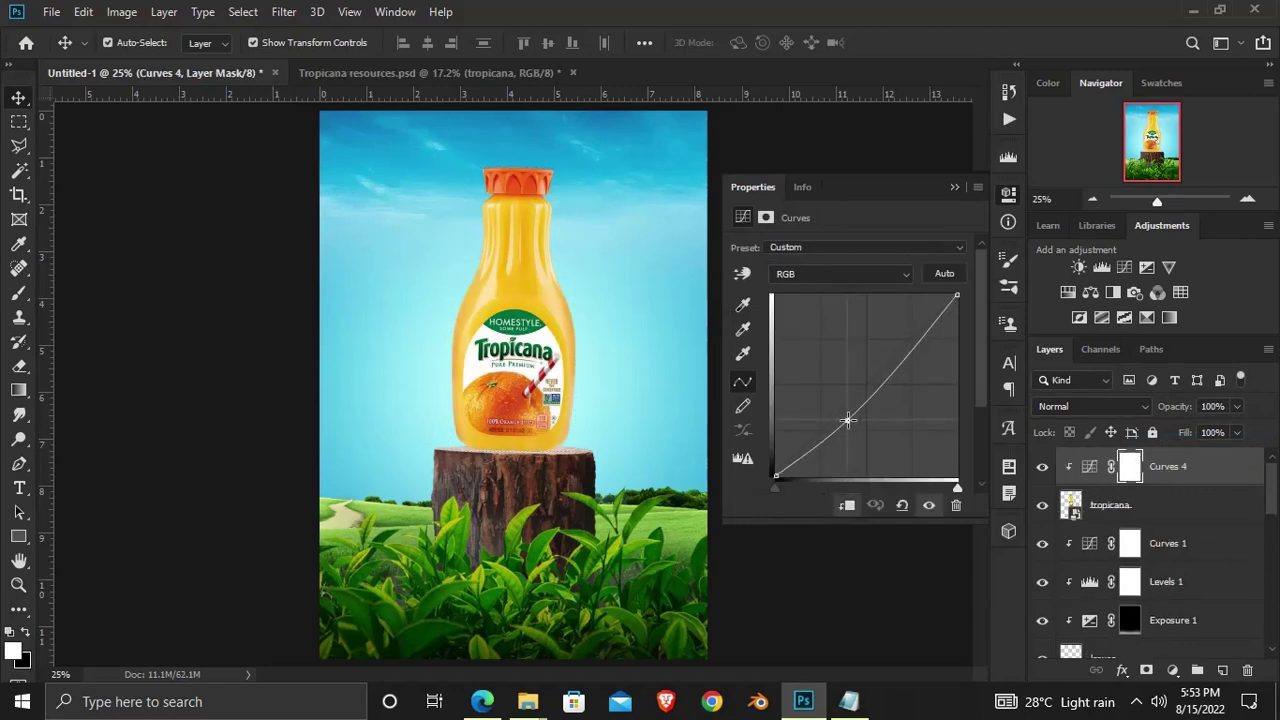
{"action": "left_click", "coordinate": [953, 190]}
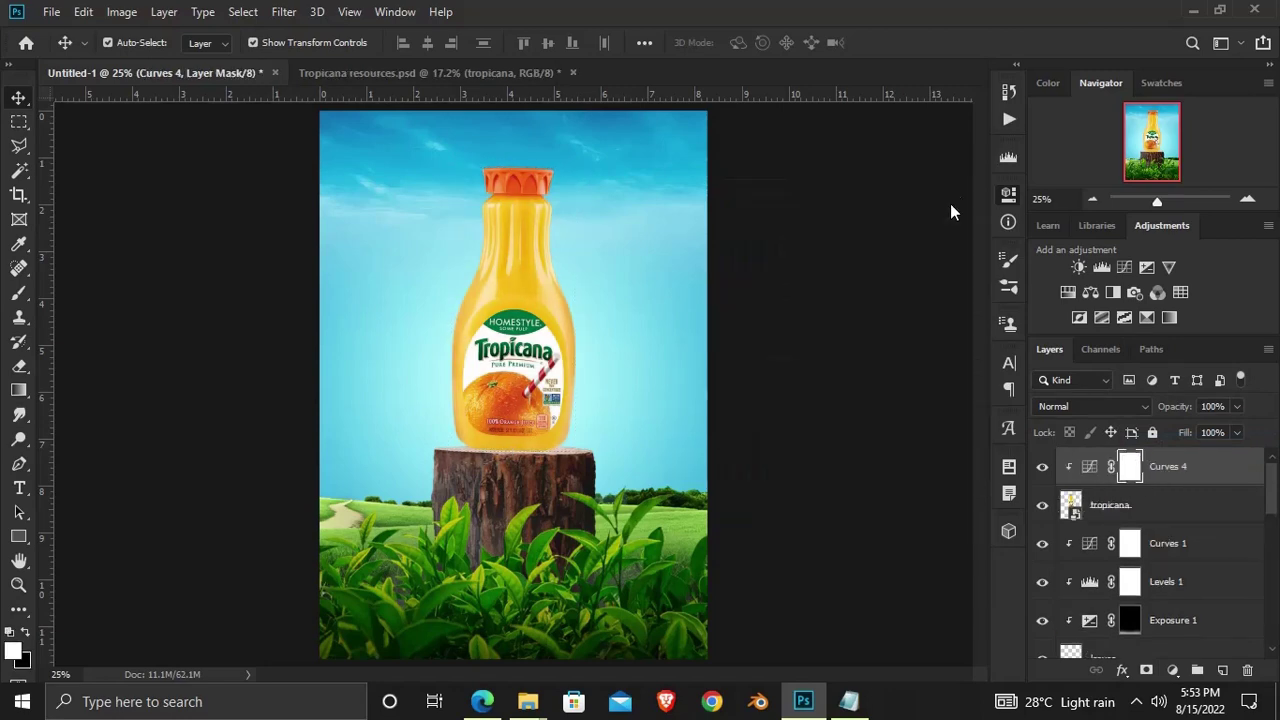
Toggle the new Curves to compare, then select the Curves 1 layer below the bottle
{"action": "left_click", "coordinate": [1042, 466]}
{"action": "left_click", "coordinate": [1042, 466]}
{"action": "left_click", "coordinate": [1128, 512]}
{"action": "left_click", "coordinate": [1165, 548]}
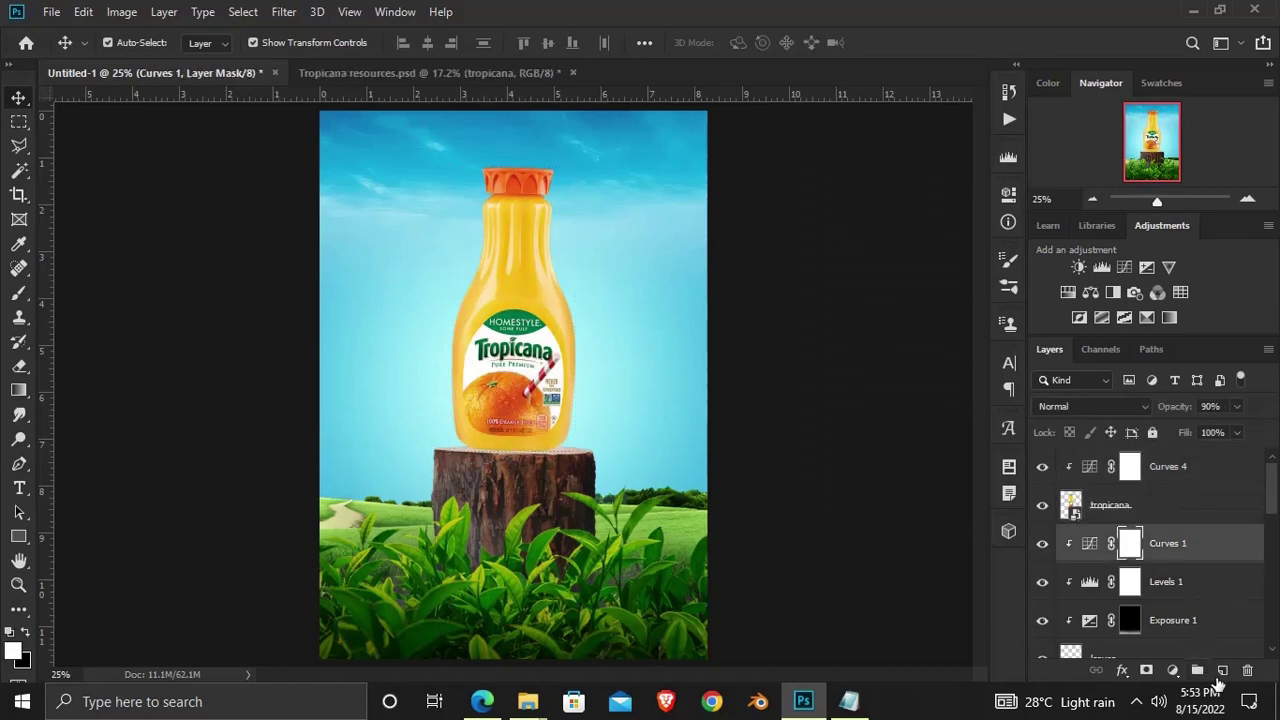
Create a new Layer 3 above Curves 1 and adjust the Brush tip settings
{"action": "left_click", "coordinate": [1222, 670]}
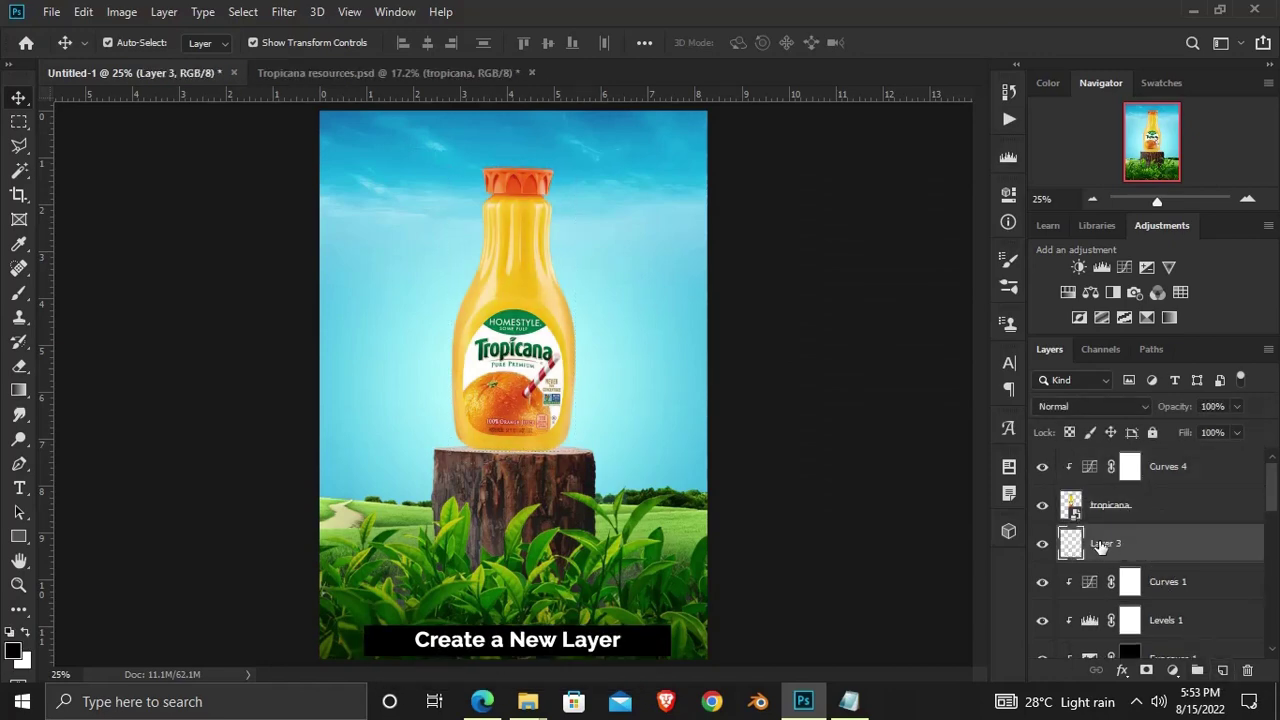
{"action": "left_click", "coordinate": [18, 292]}
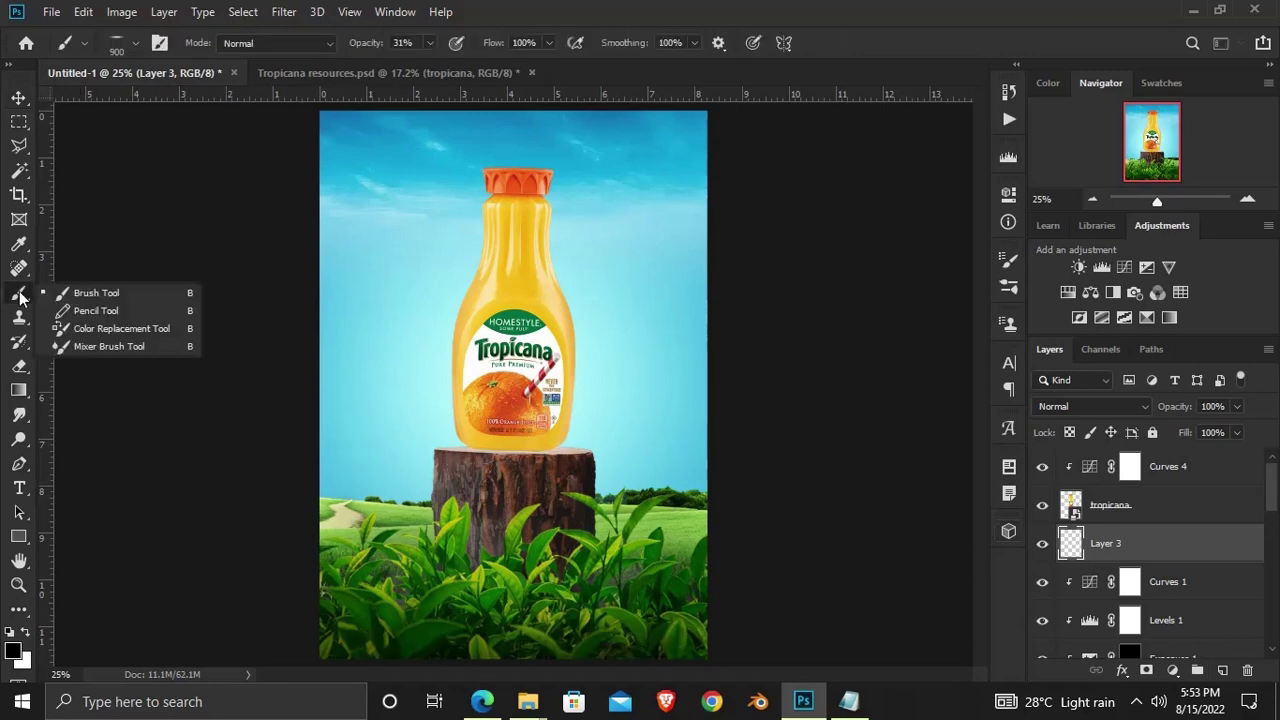
{"action": "left_click", "coordinate": [1009, 262]}
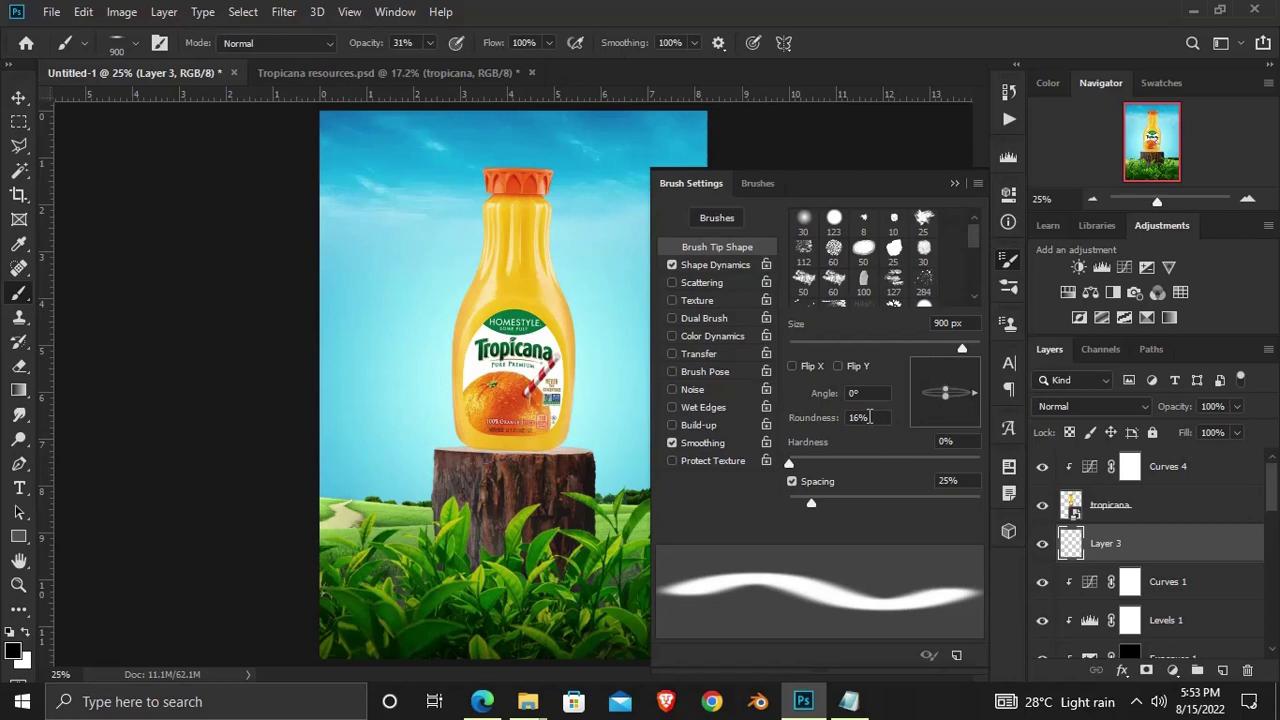
{"action": "type", "text": "6"}
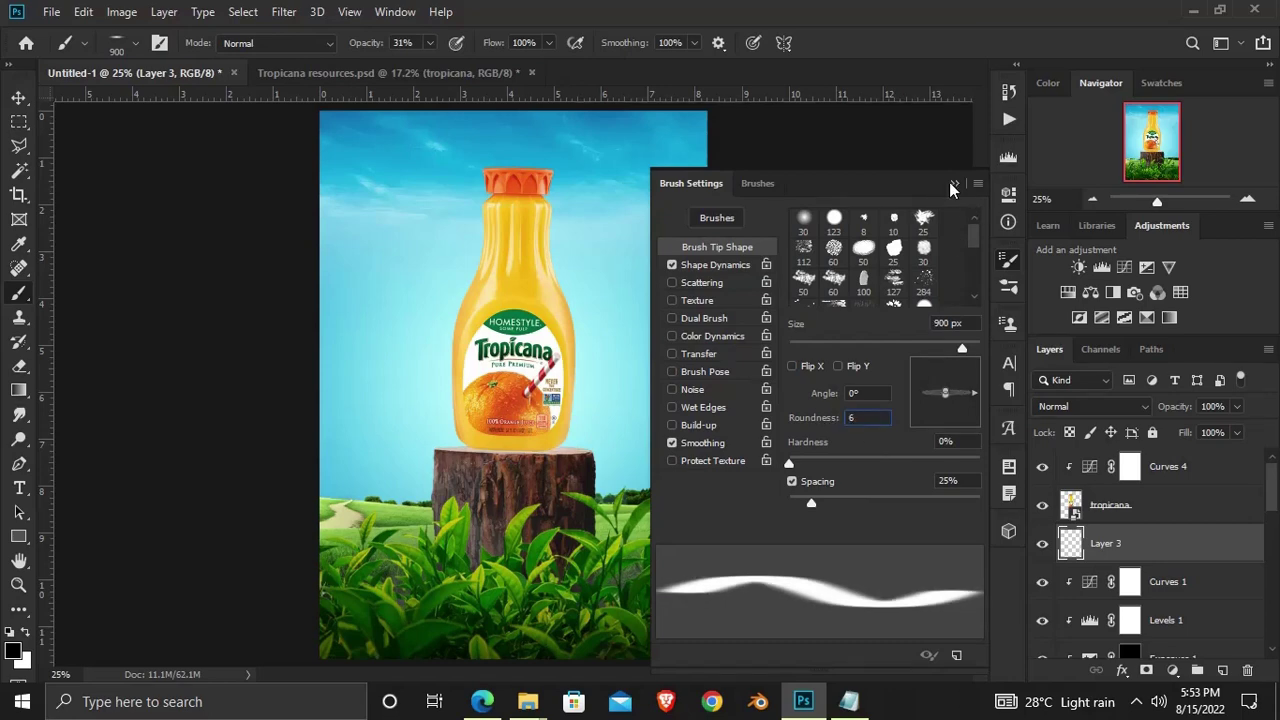
{"action": "left_click", "coordinate": [949, 180]}
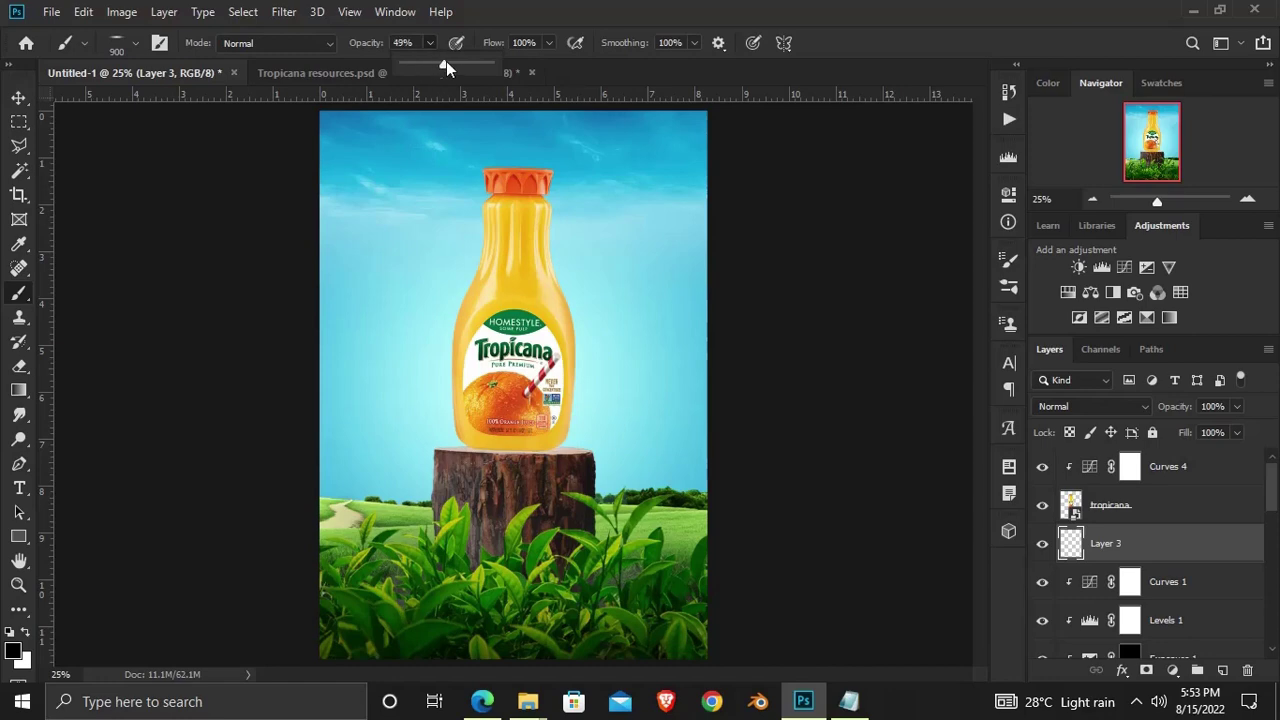
Paint a soft shadow at the bottle's base with a 55% opacity, 500 px brush
{"action": "left_click_drag", "start_coordinate": [446, 61], "coordinate": [452, 61]}
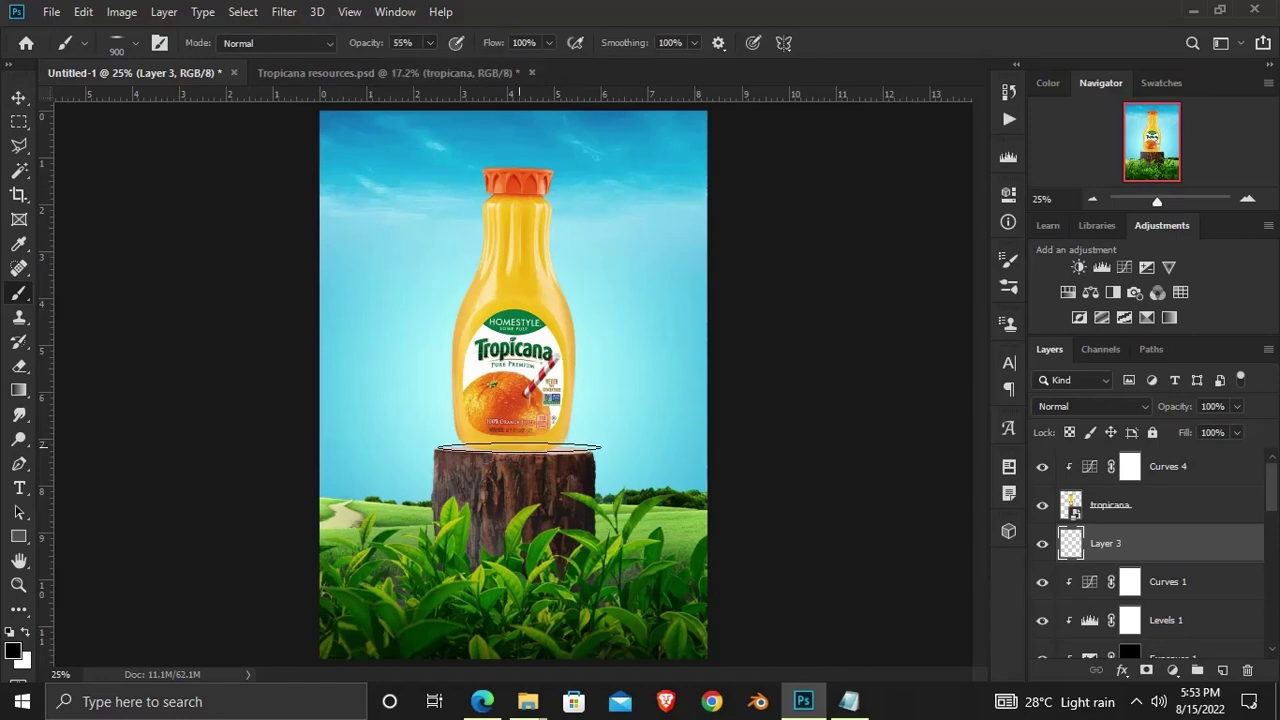
{"action": "key", "text": "bracketleft"}
{"action": "key", "text": "bracketleft"}
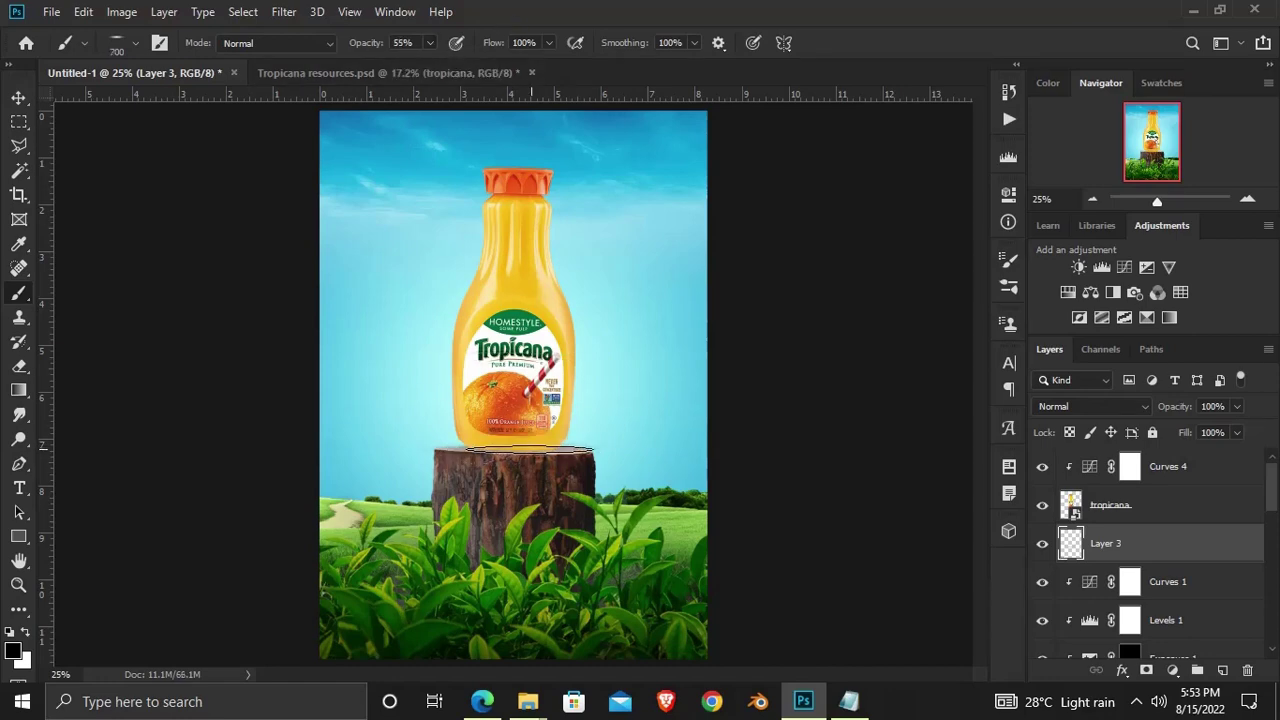
{"action": "left_click_drag", "start_coordinate": [590, 452], "coordinate": [520, 452]}
{"action": "key", "text": "ctrl+z"}
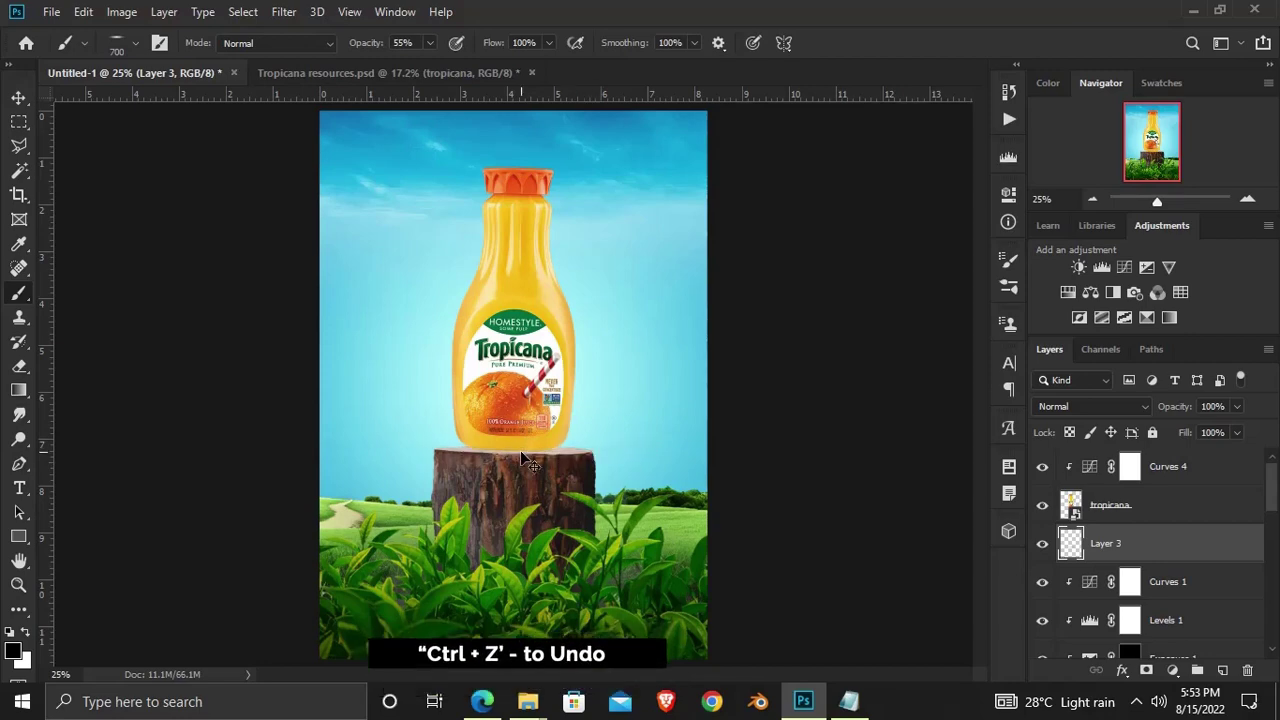
{"action": "key", "text": "bracketleft"}
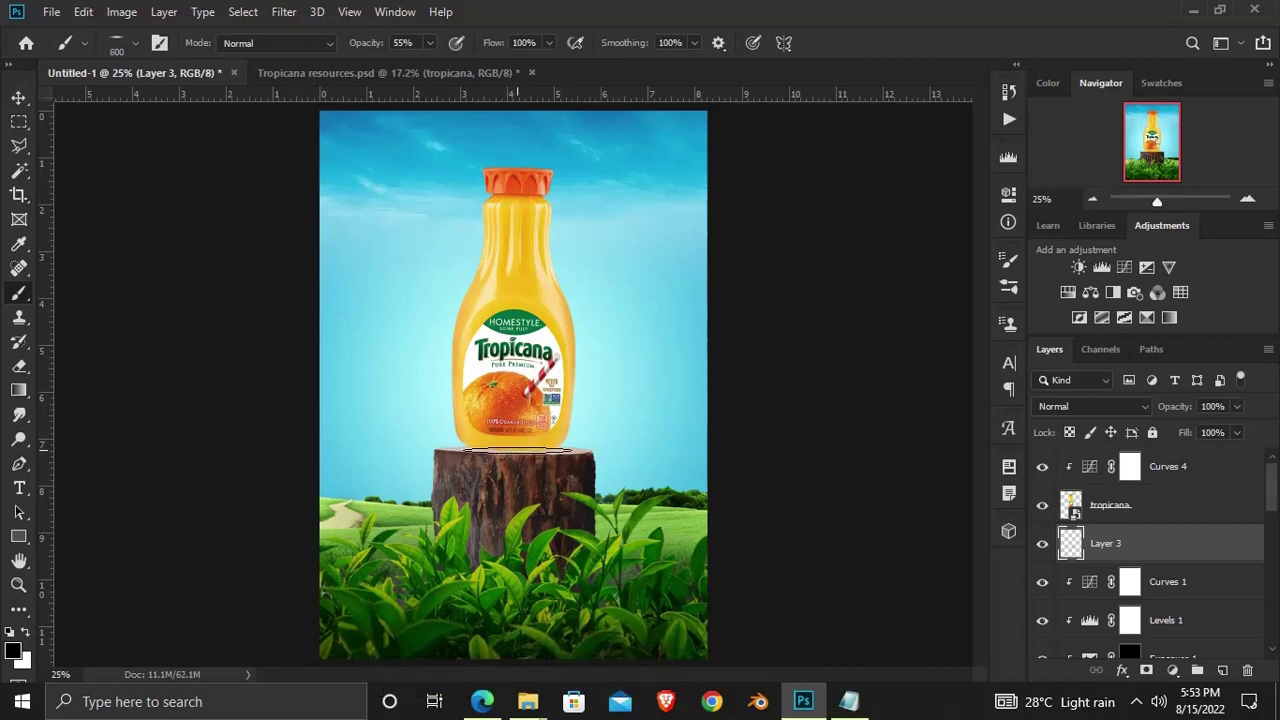
{"action": "key", "text": "bracketleft"}
{"action": "left_click", "coordinate": [494, 446]}
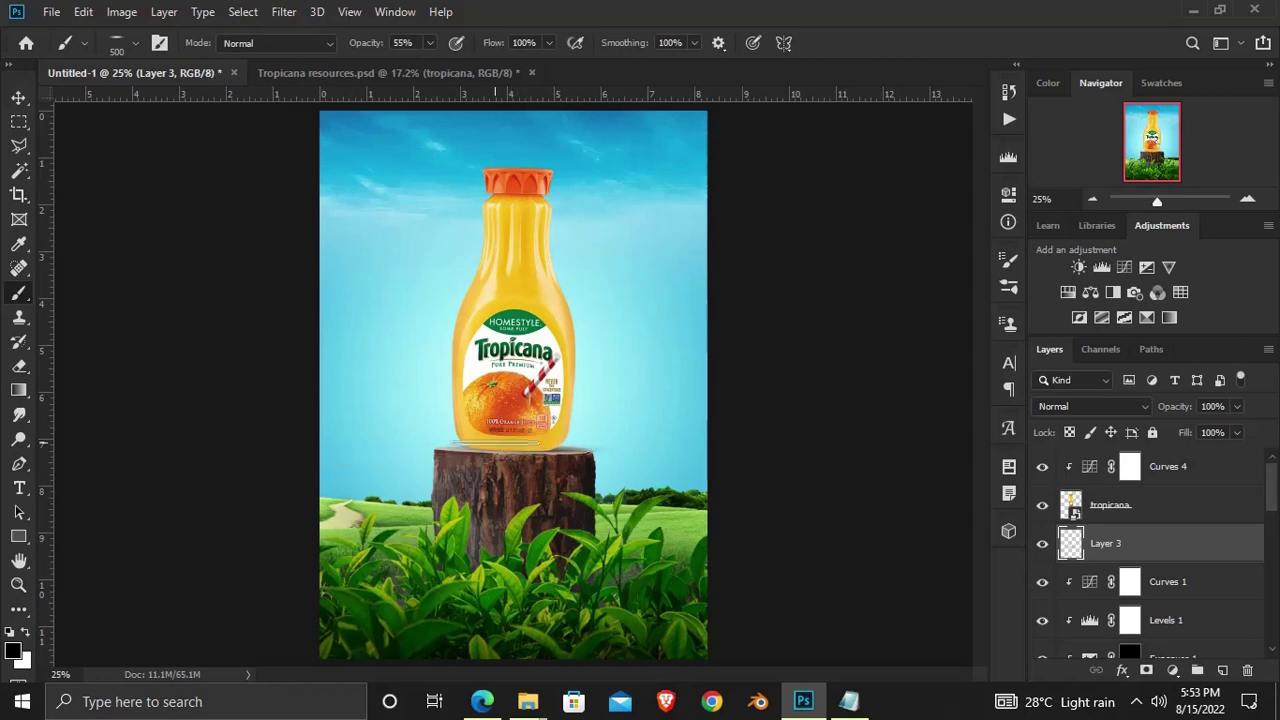
{"action": "scroll", "coordinate": [500, 448], "scroll_direction": "up", "scroll_amount": 3}
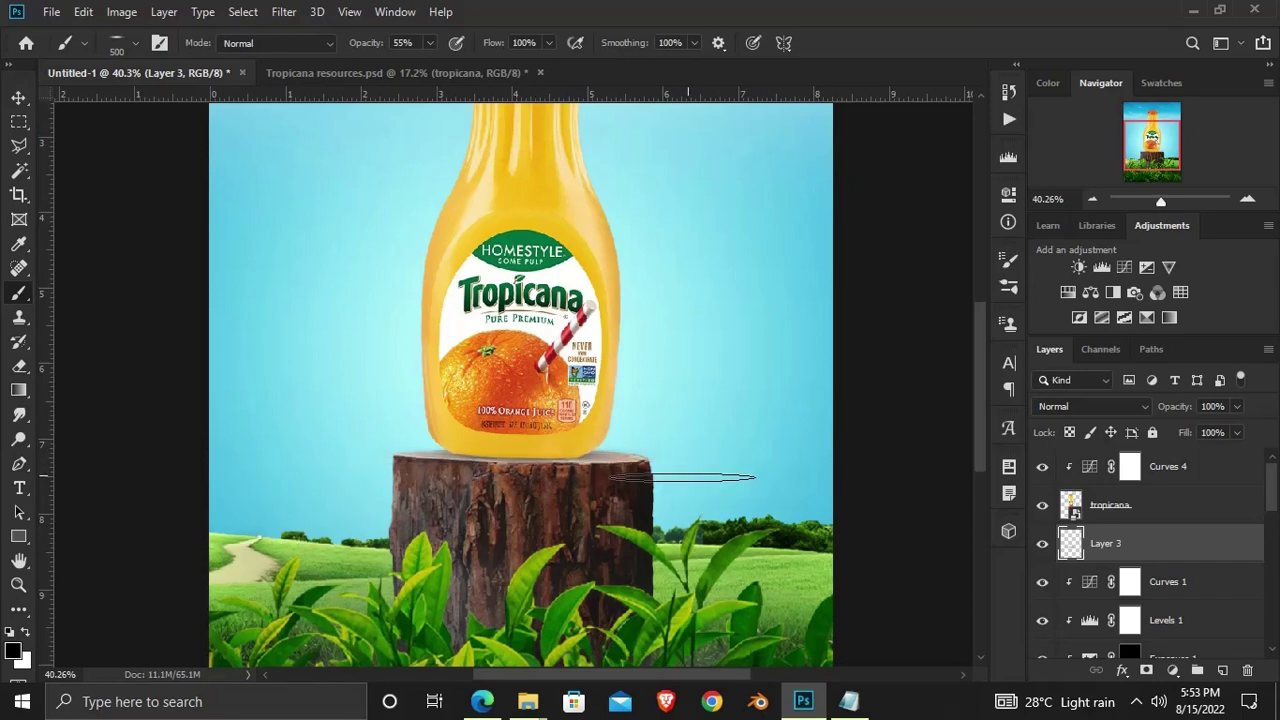
Toggle Layer 3 to compare the shadow, then switch to the Move tool and deselect
{"action": "left_click", "coordinate": [1043, 547]}
{"action": "left_click", "coordinate": [1043, 547]}
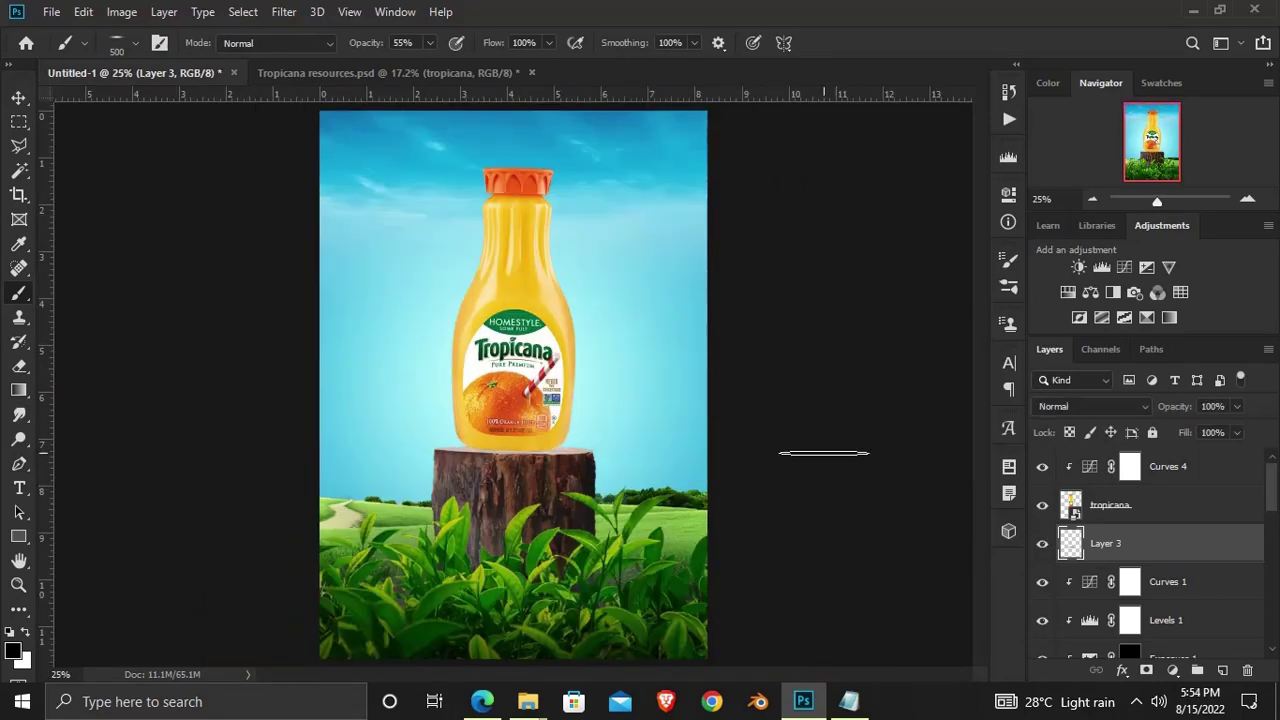
{"action": "key", "text": "v"}
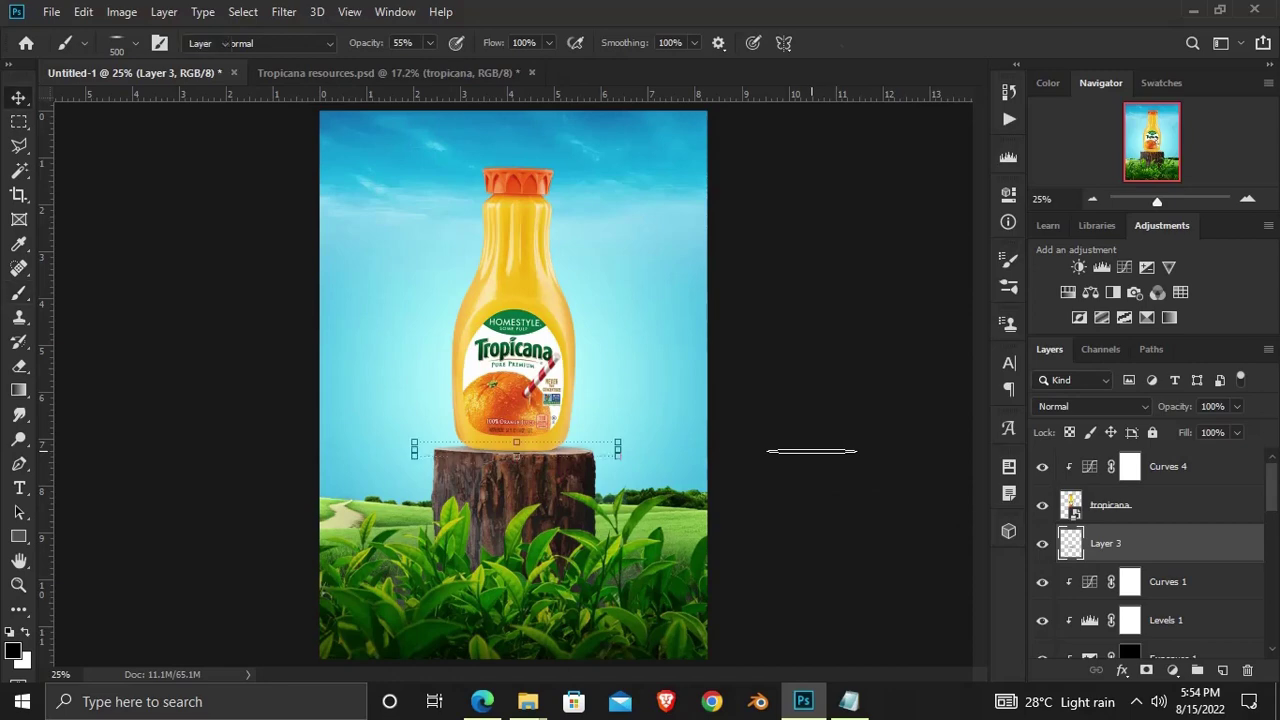
{"action": "left_click", "coordinate": [795, 492]}
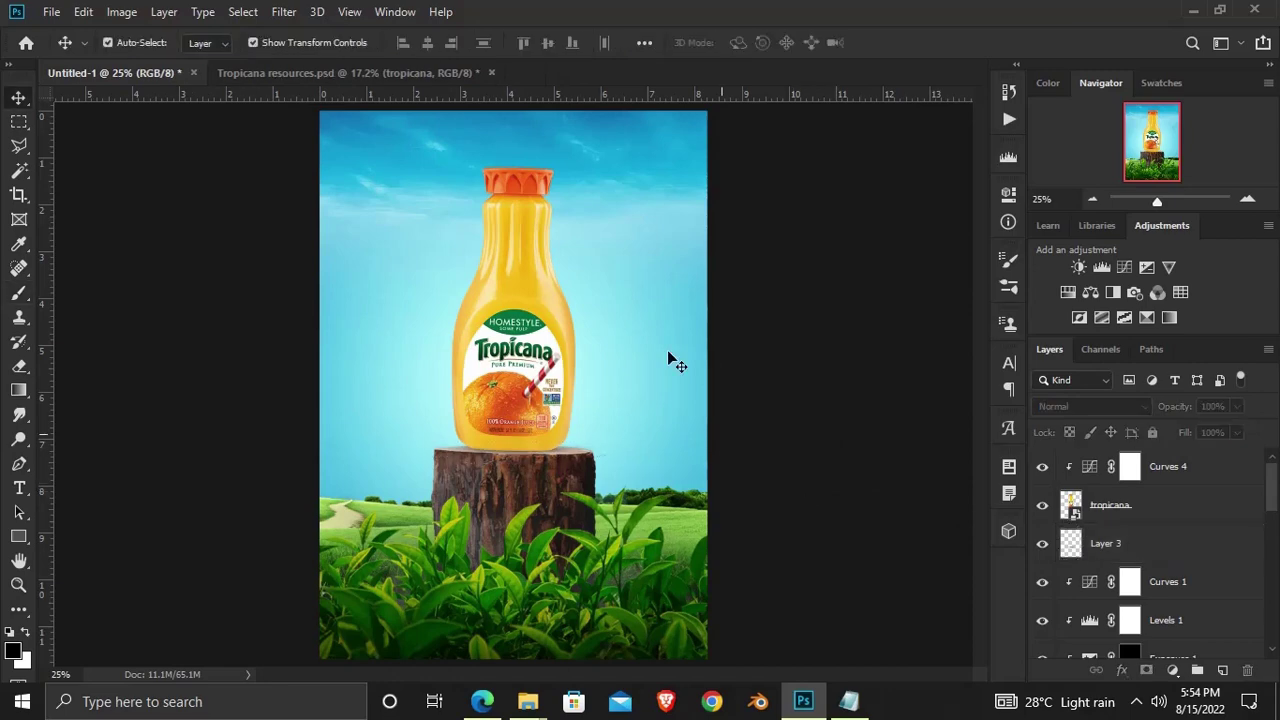
Drag the leaves layer from Tropicana resources into the poster
{"action": "left_click", "coordinate": [324, 74]}
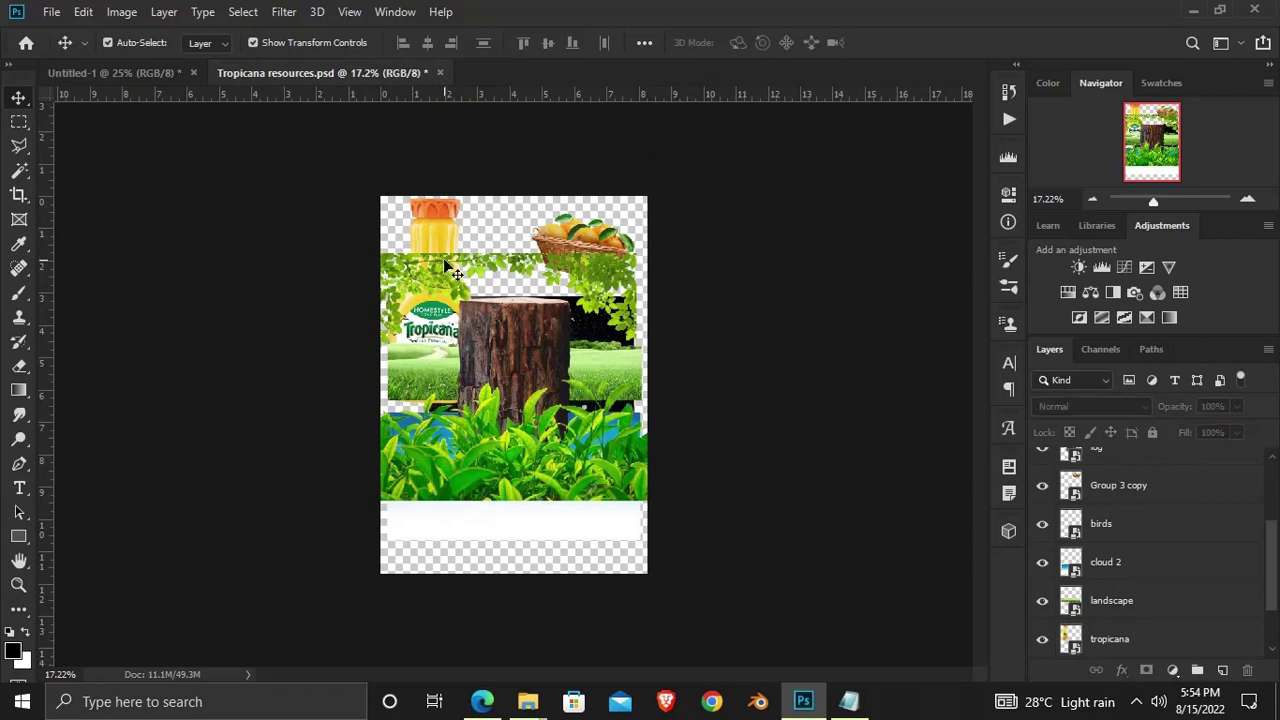
{"action": "left_click_drag", "start_coordinate": [450, 268], "coordinate": [460, 265]}
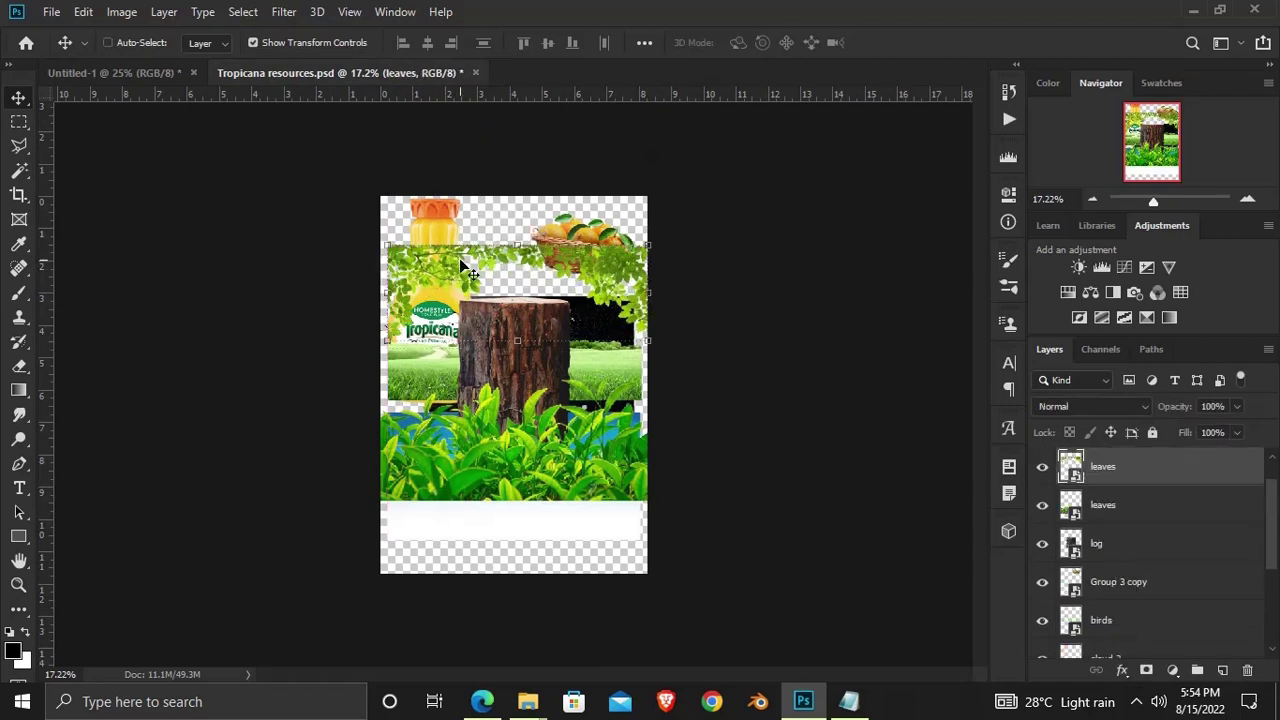
{"action": "left_click", "coordinate": [161, 77]}
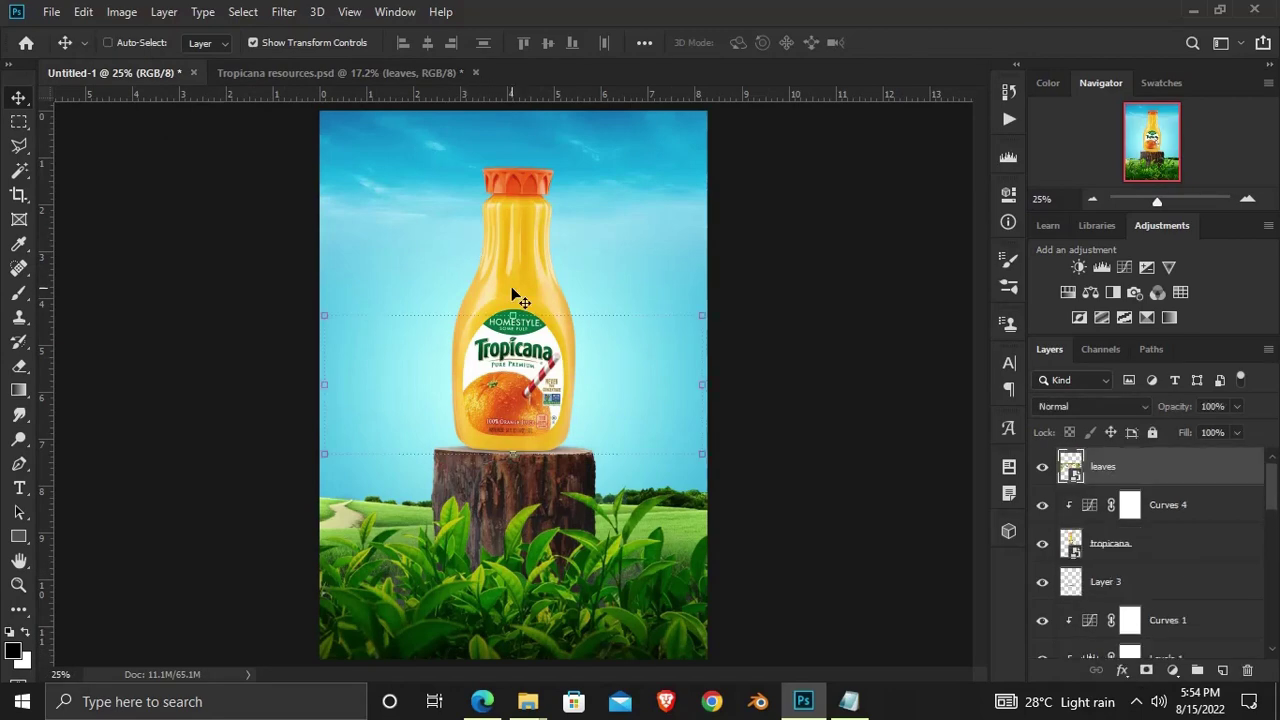
{"action": "left_click_drag", "start_coordinate": [467, 238], "coordinate": [508, 312]}
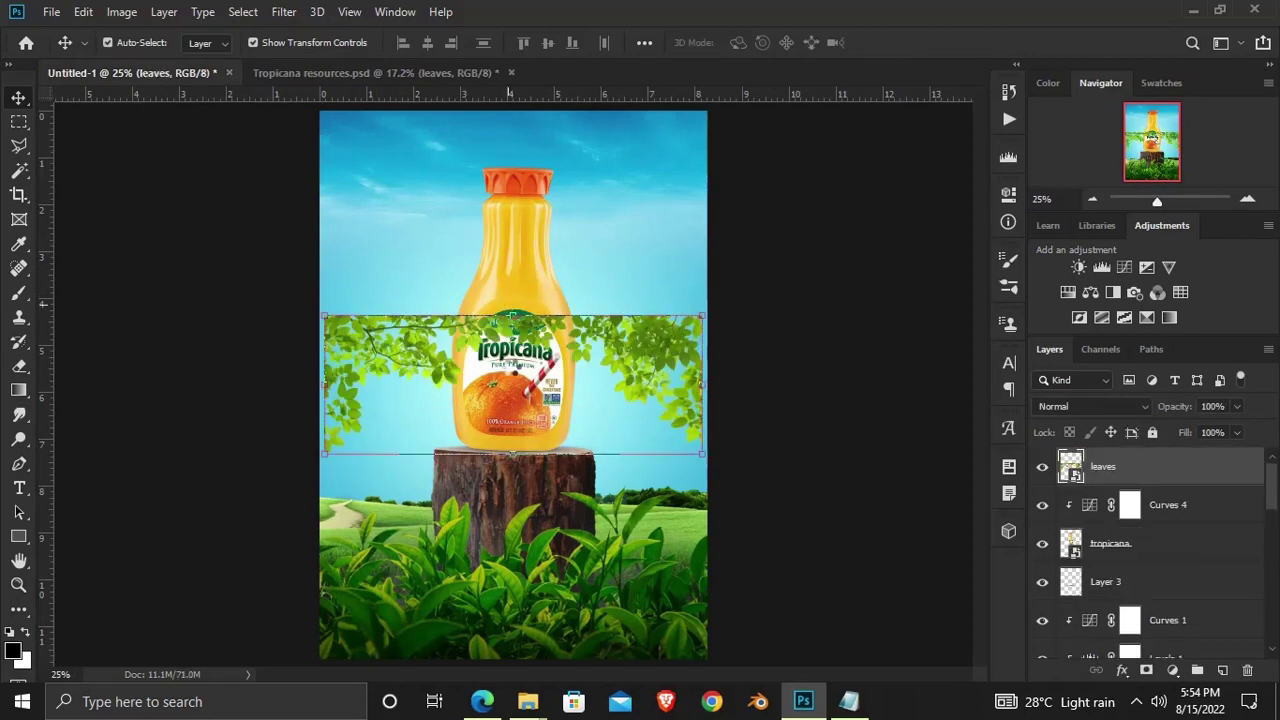
Move the leaves to the poster's top and scale them to about 132%
{"action": "key", "text": "ctrl+t"}
{"action": "left_click_drag", "start_coordinate": [521, 375], "coordinate": [521, 147]}
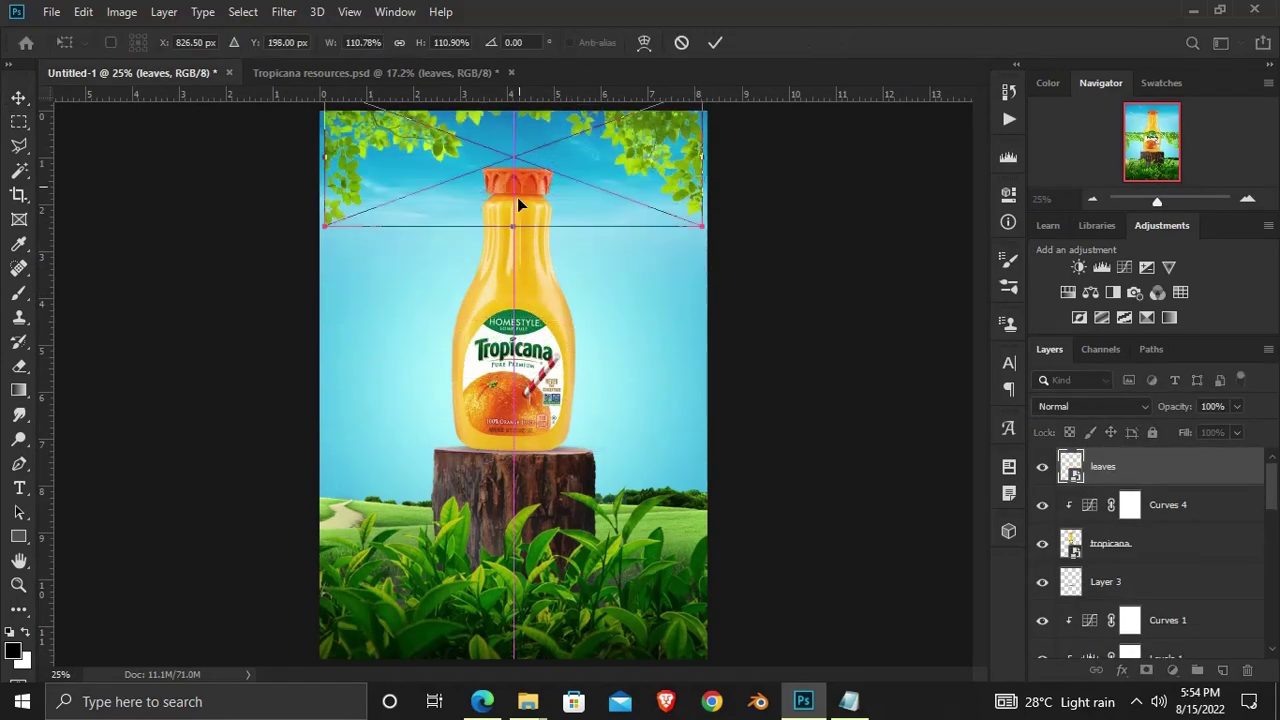
{"action": "left_click_drag", "start_coordinate": [512, 226], "coordinate": [512, 252]}
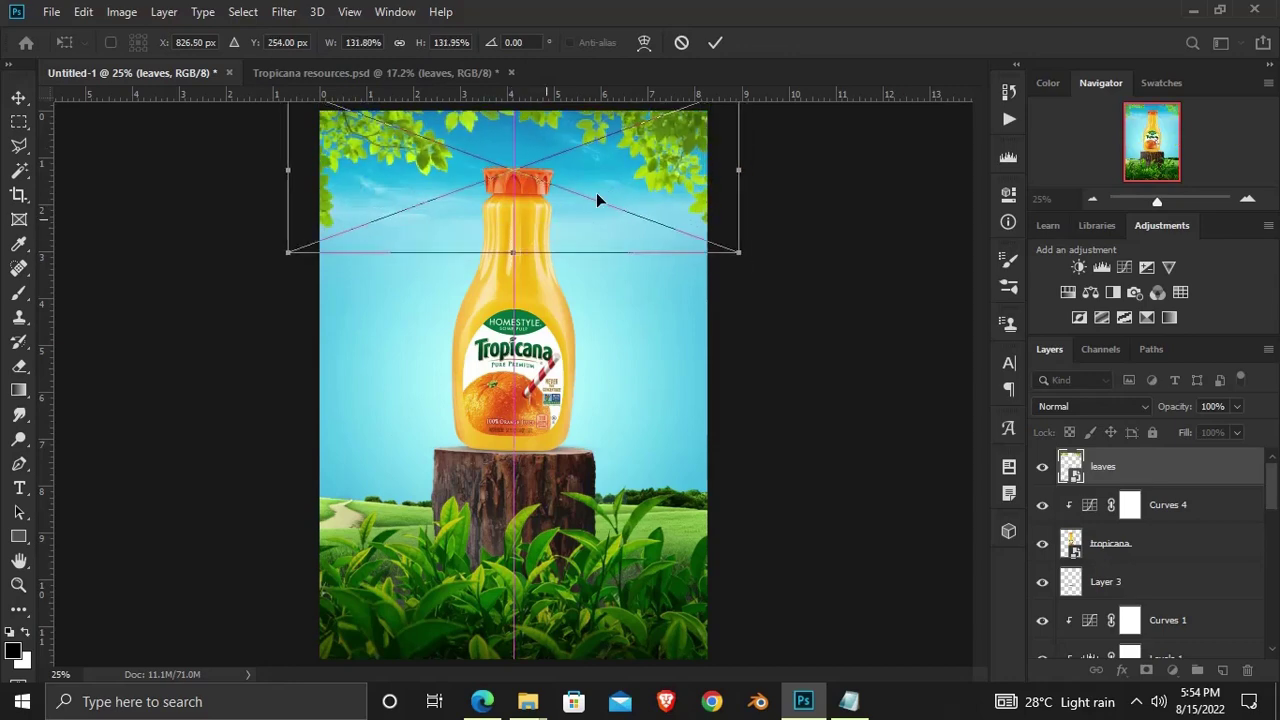
{"action": "left_click", "coordinate": [715, 45]}
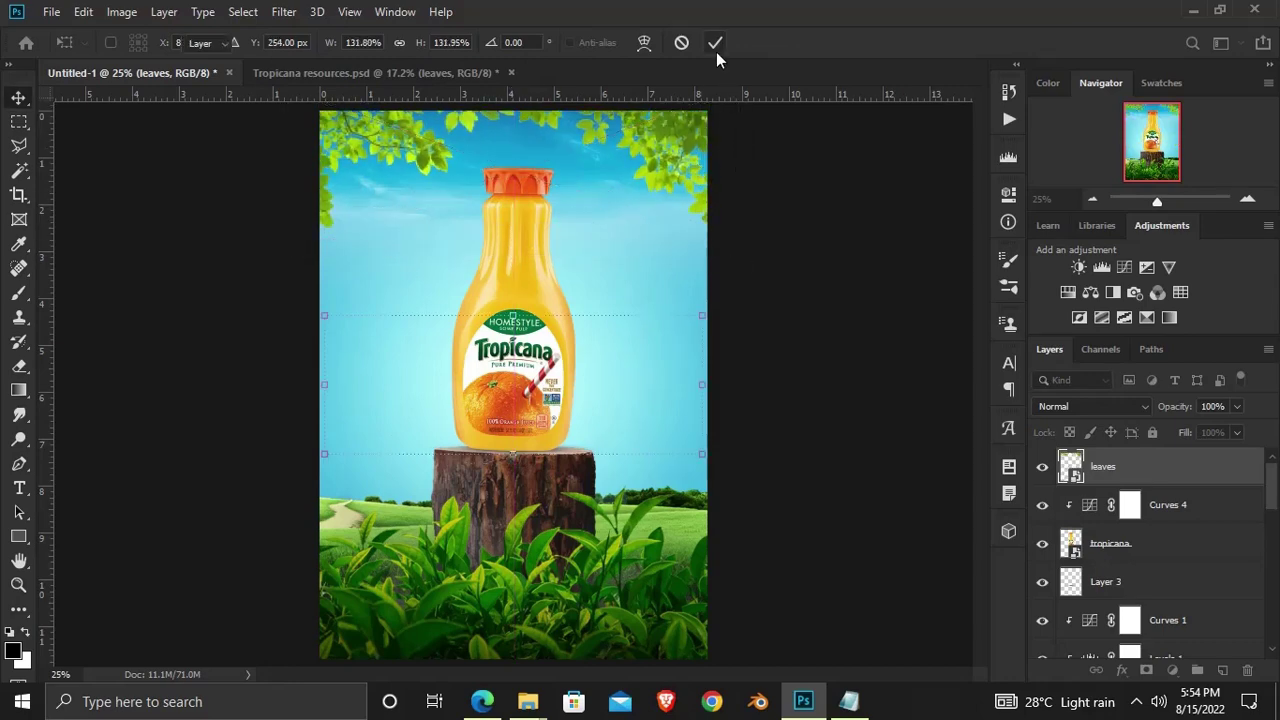
Add a Curves 5 adjustment clipped to the leaves, bending the curve to darken them
{"action": "left_click", "coordinate": [1160, 668]}
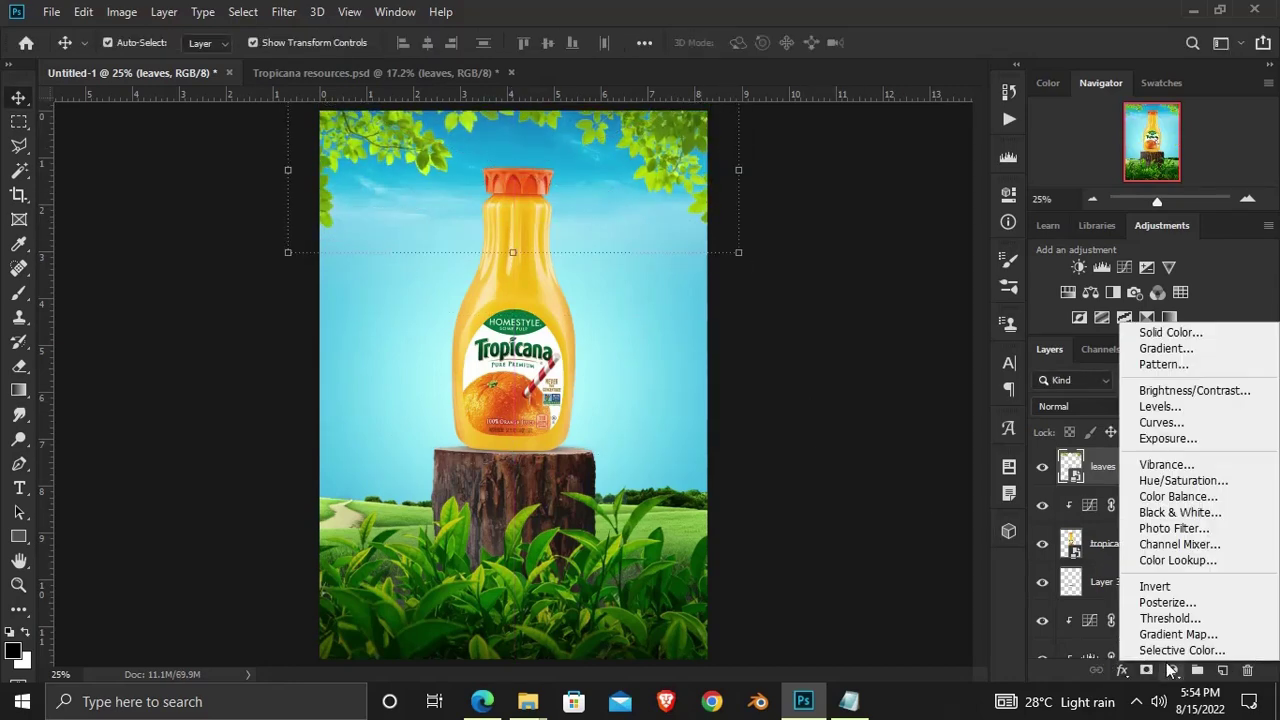
{"action": "left_click", "coordinate": [1165, 426]}
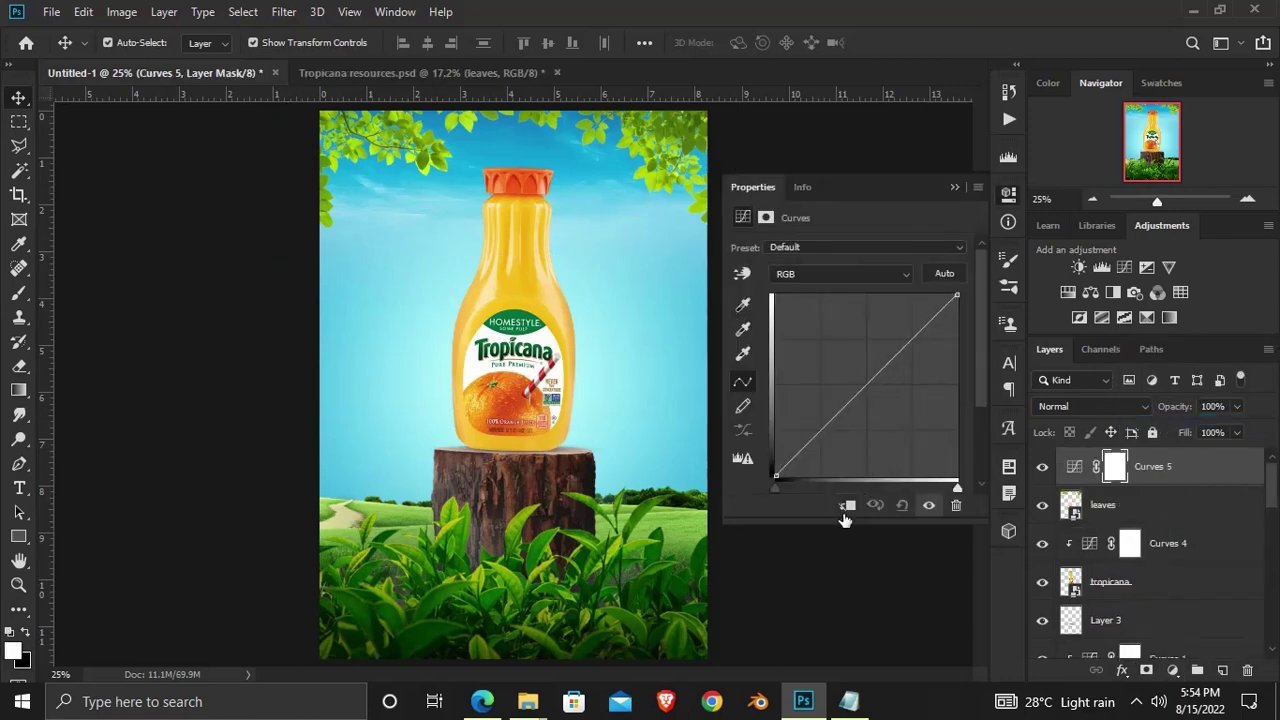
{"action": "left_click", "coordinate": [846, 505]}
{"action": "left_click_drag", "start_coordinate": [845, 472], "coordinate": [846, 425]}
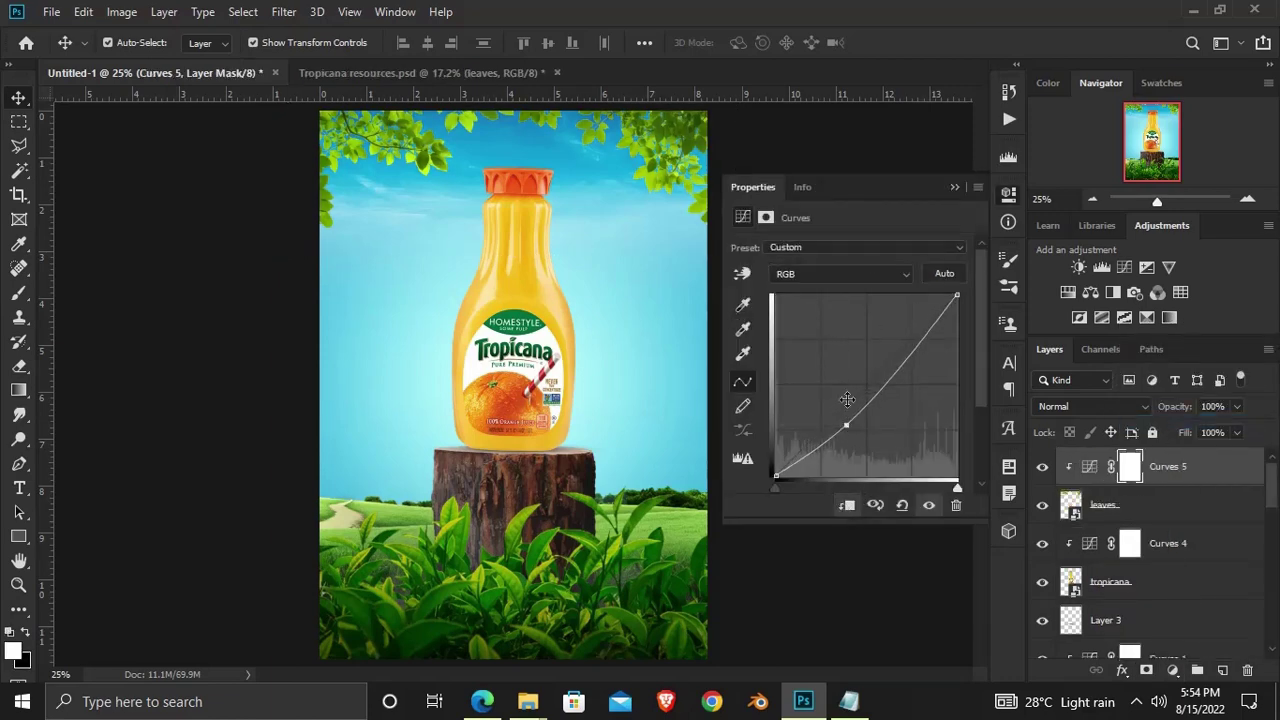
{"action": "left_click", "coordinate": [957, 188]}
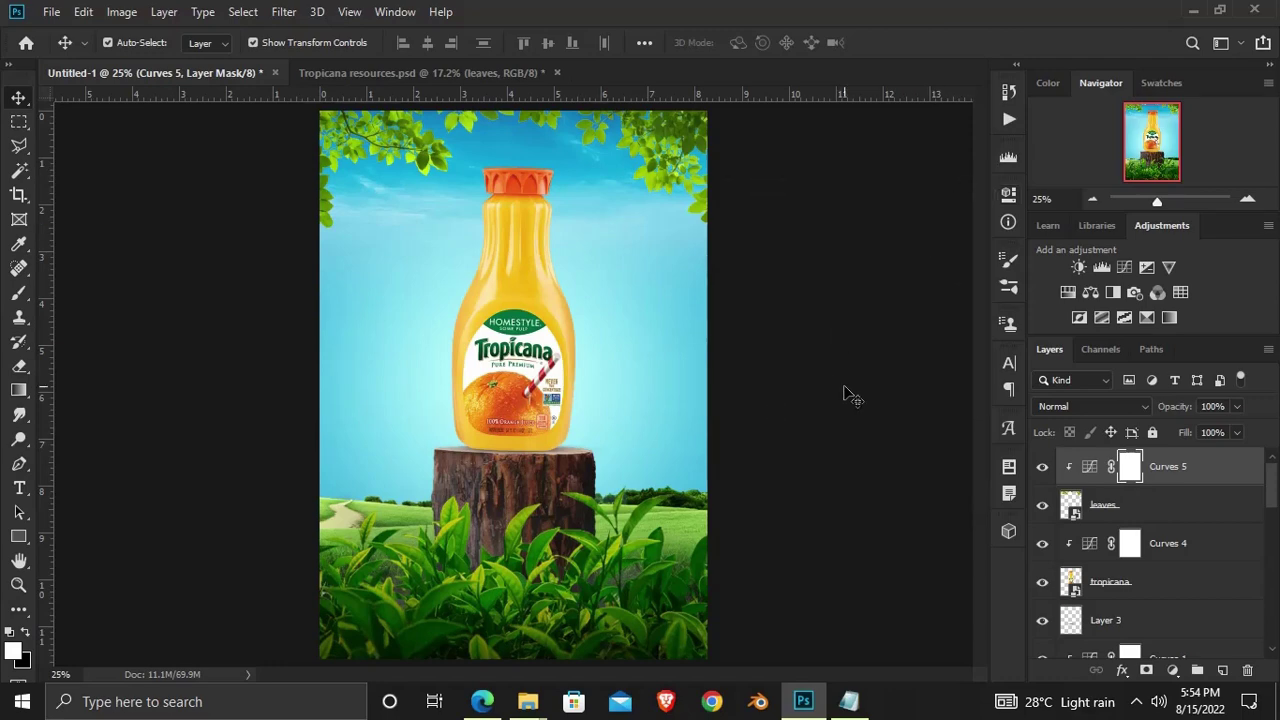
Return to Tropicana resources.psd and hide the already used leaves layer
{"action": "left_click", "coordinate": [845, 394]}
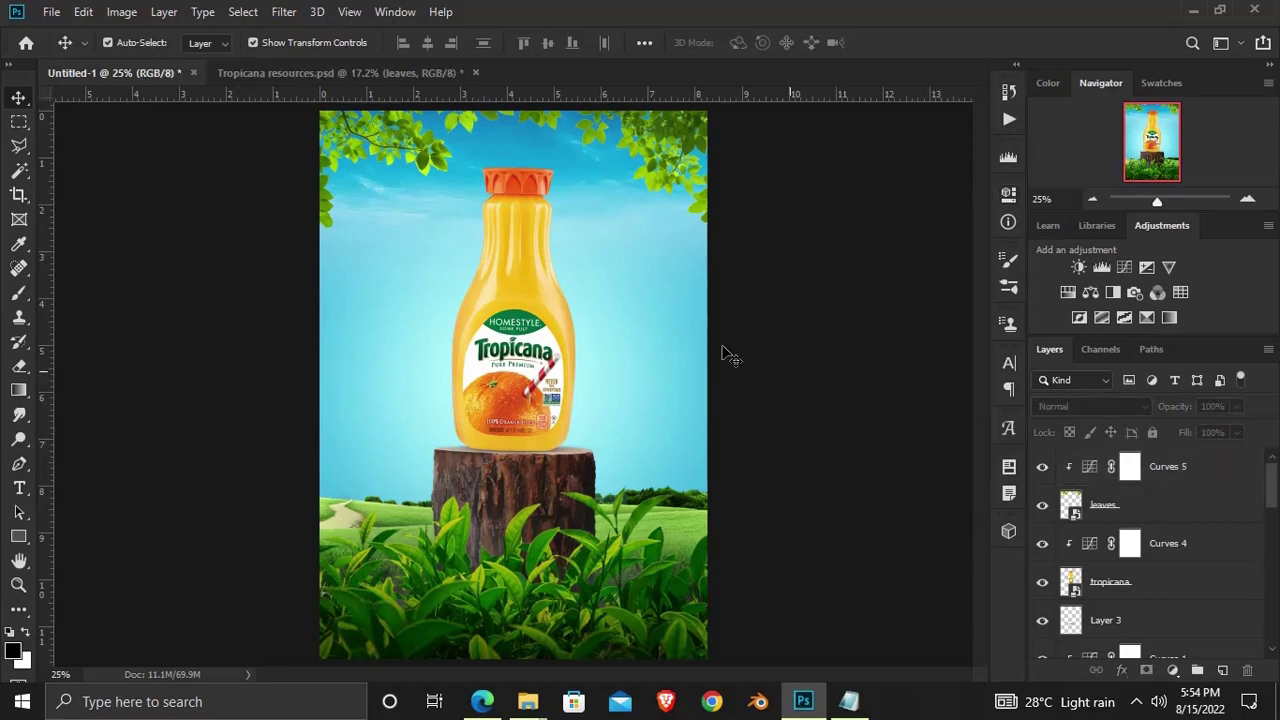
{"action": "left_click", "coordinate": [390, 76]}
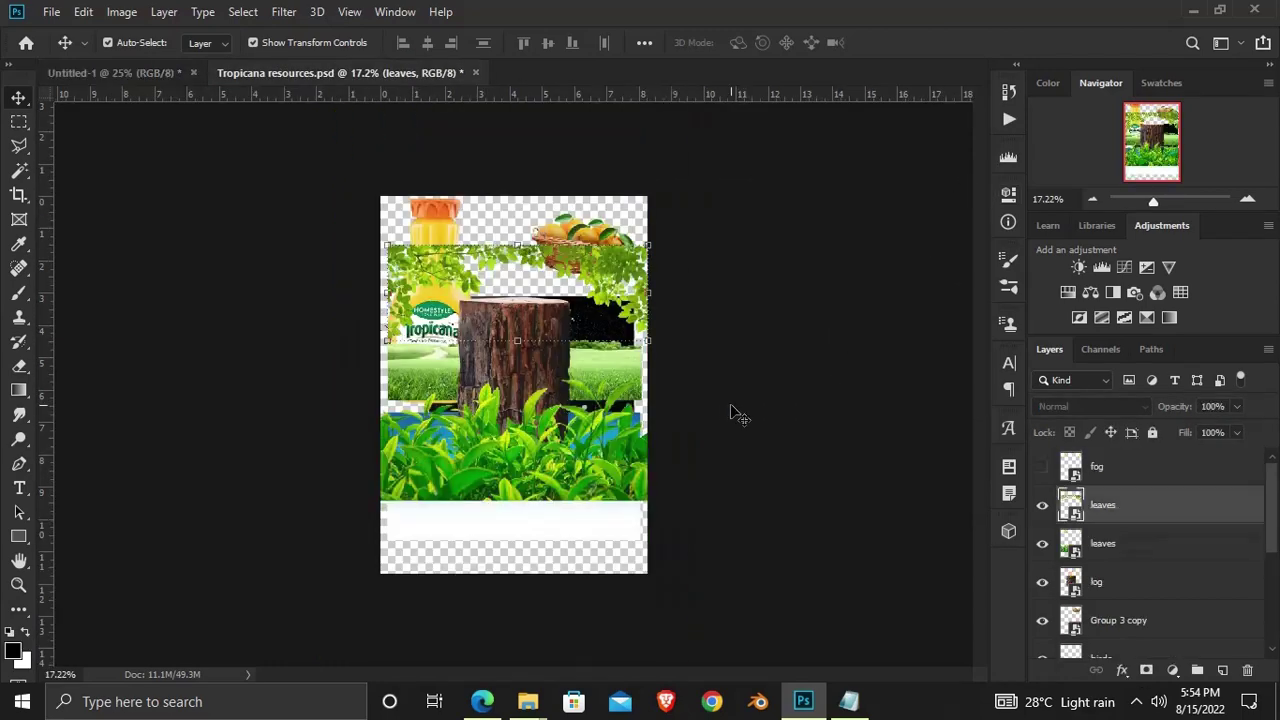
{"action": "left_click", "coordinate": [1041, 505]}
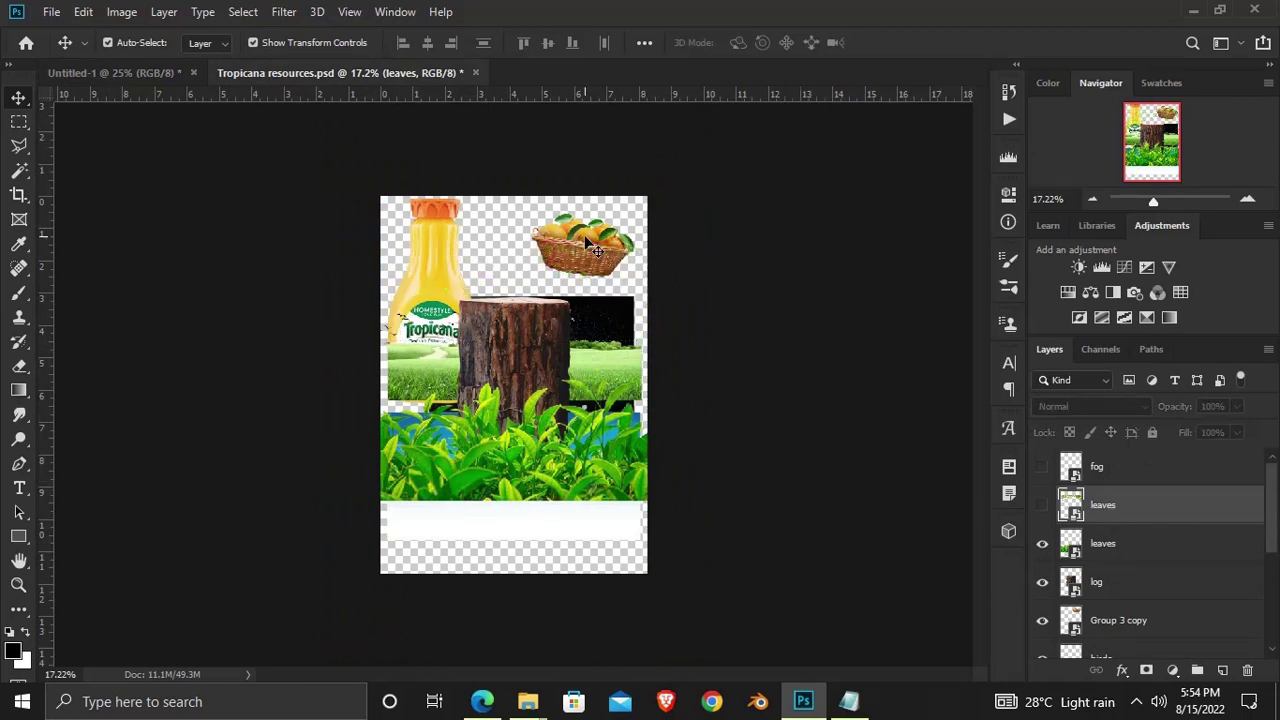
Bring the fruit basket from the resources file into the poster beside the stump
{"action": "left_click", "coordinate": [585, 250]}
{"action": "key", "text": "ctrl"}
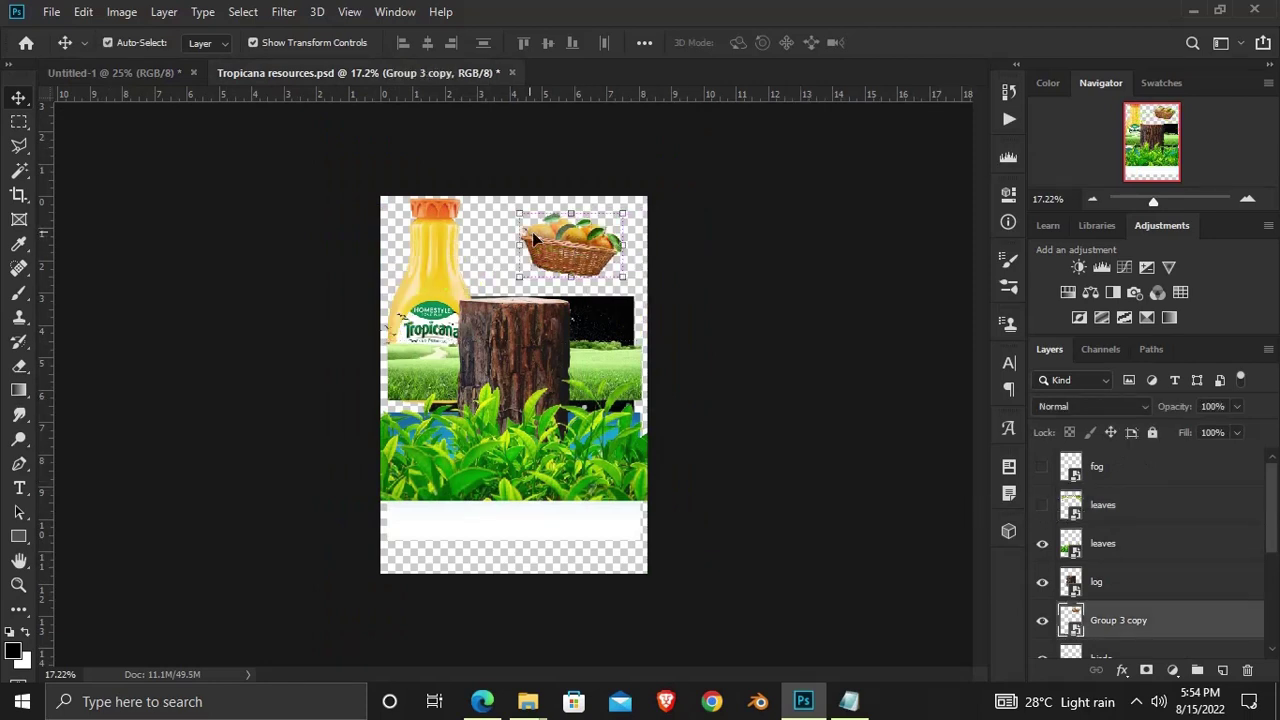
{"action": "left_click", "coordinate": [151, 80]}
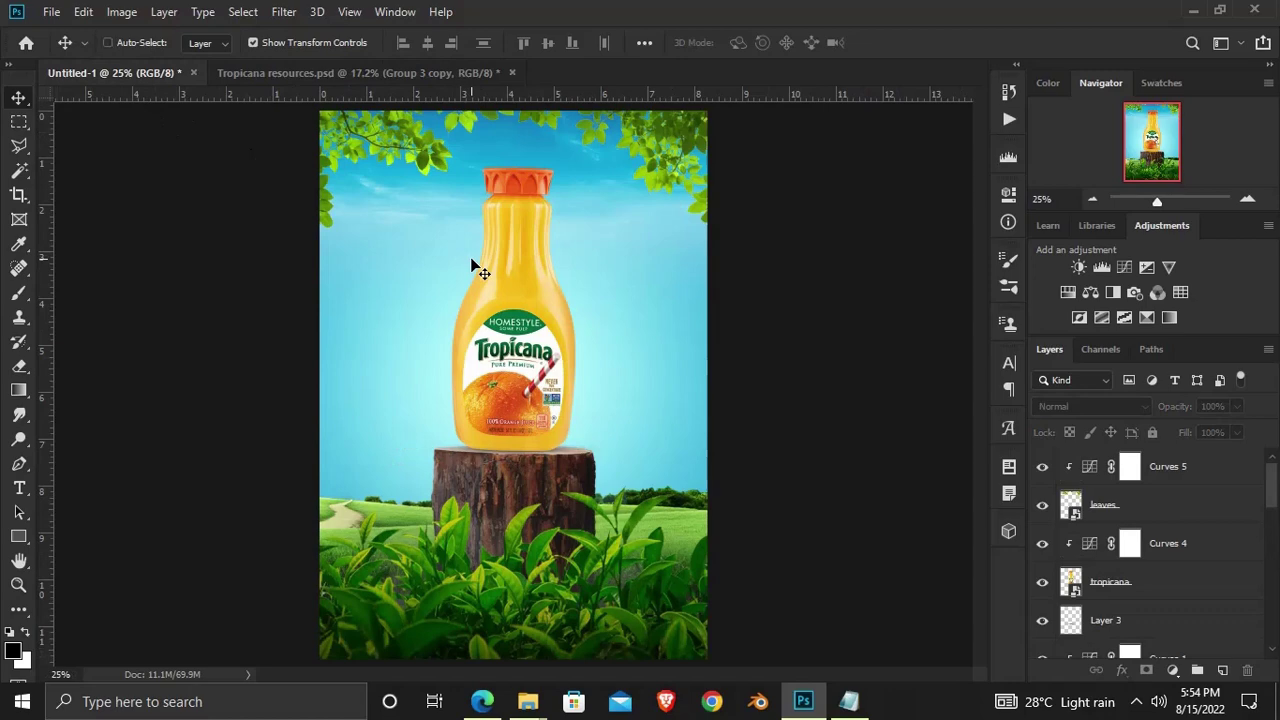
{"action": "left_click_drag", "start_coordinate": [475, 268], "coordinate": [660, 500]}
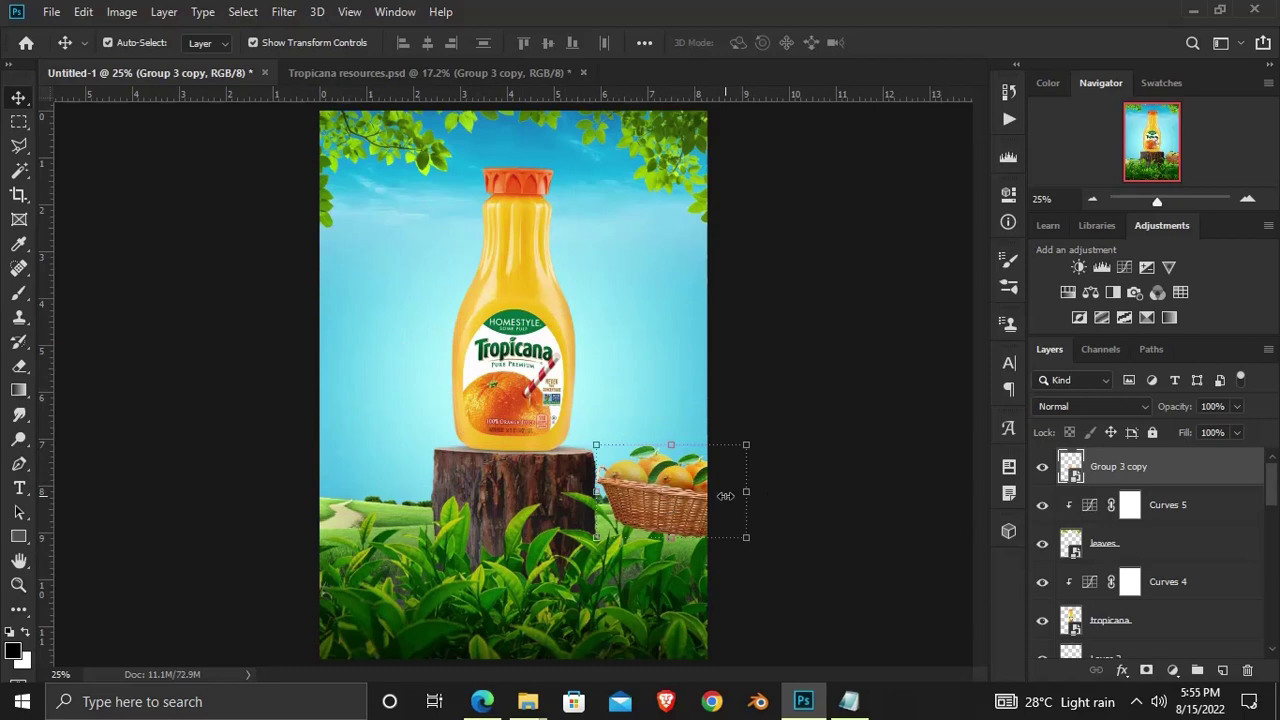
{"action": "key", "text": "ctrl+t"}
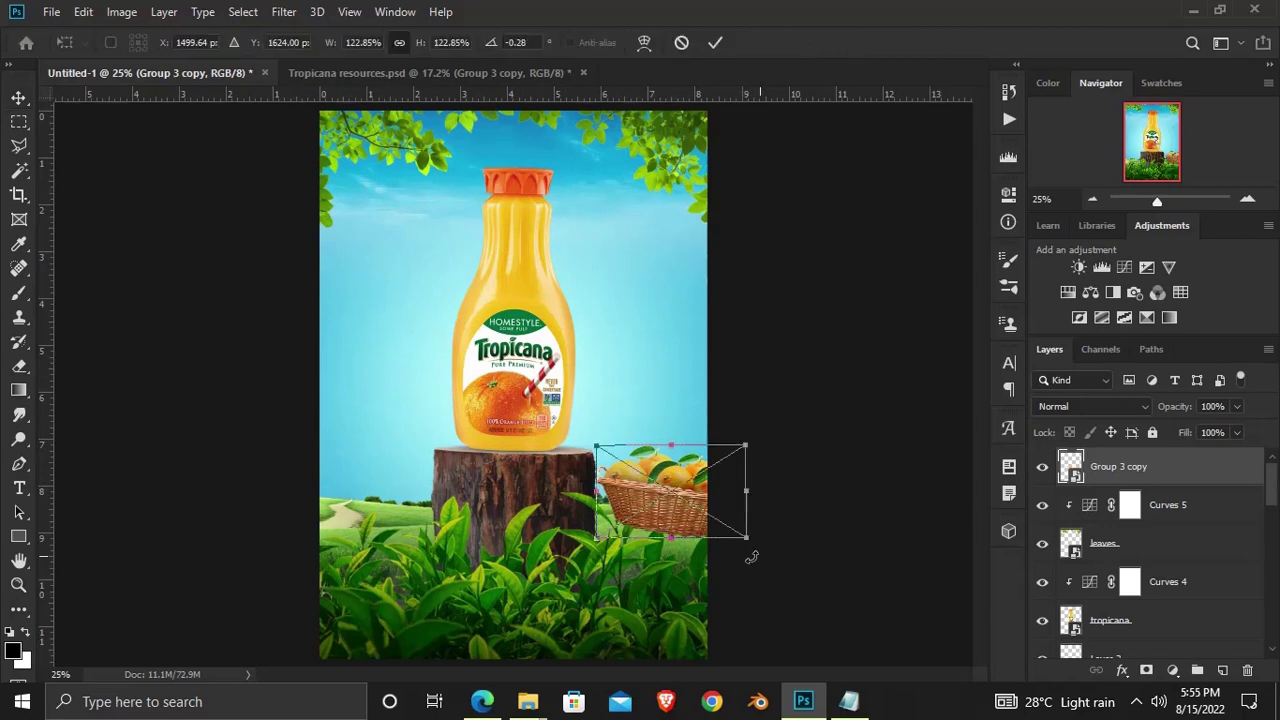
{"action": "left_click_drag", "start_coordinate": [765, 546], "coordinate": [683, 545]}
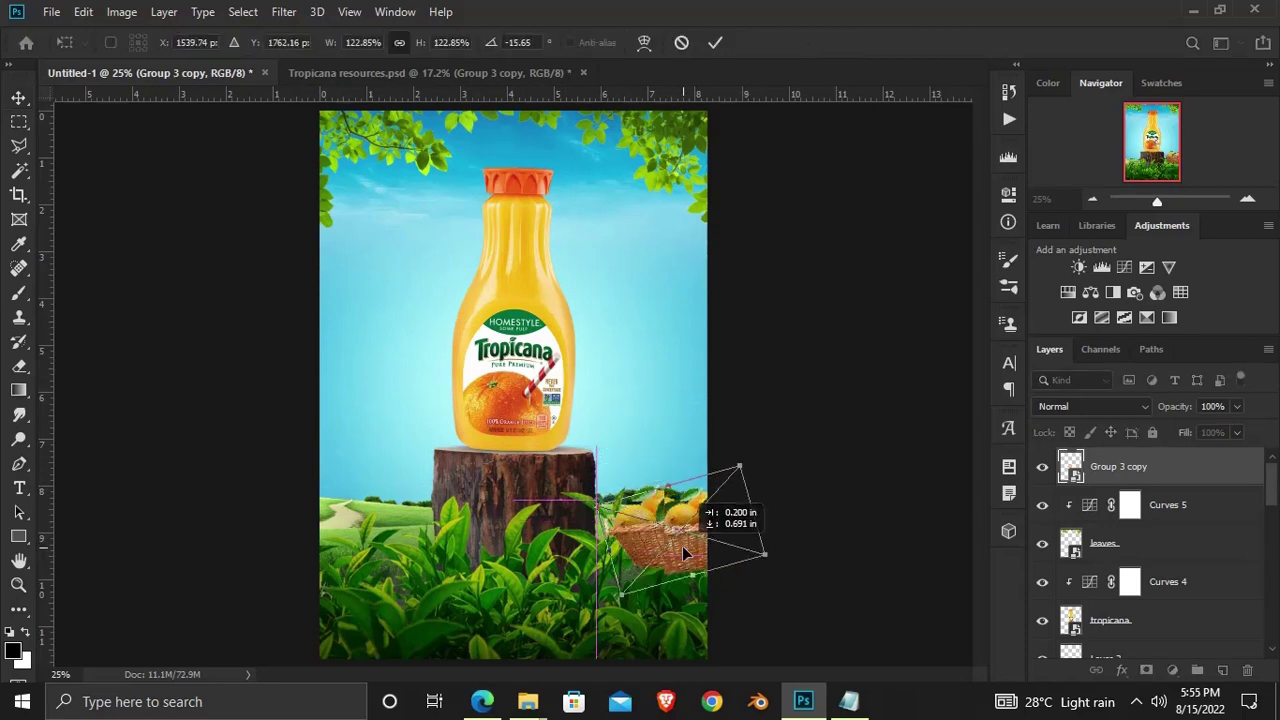
{"action": "key", "text": "Escape"}
Move the basket layer below the log, and add a locked Layer 2 aligned to the bottom edge
{"action": "left_click_drag", "start_coordinate": [1118, 466], "coordinate": [1103, 508]}
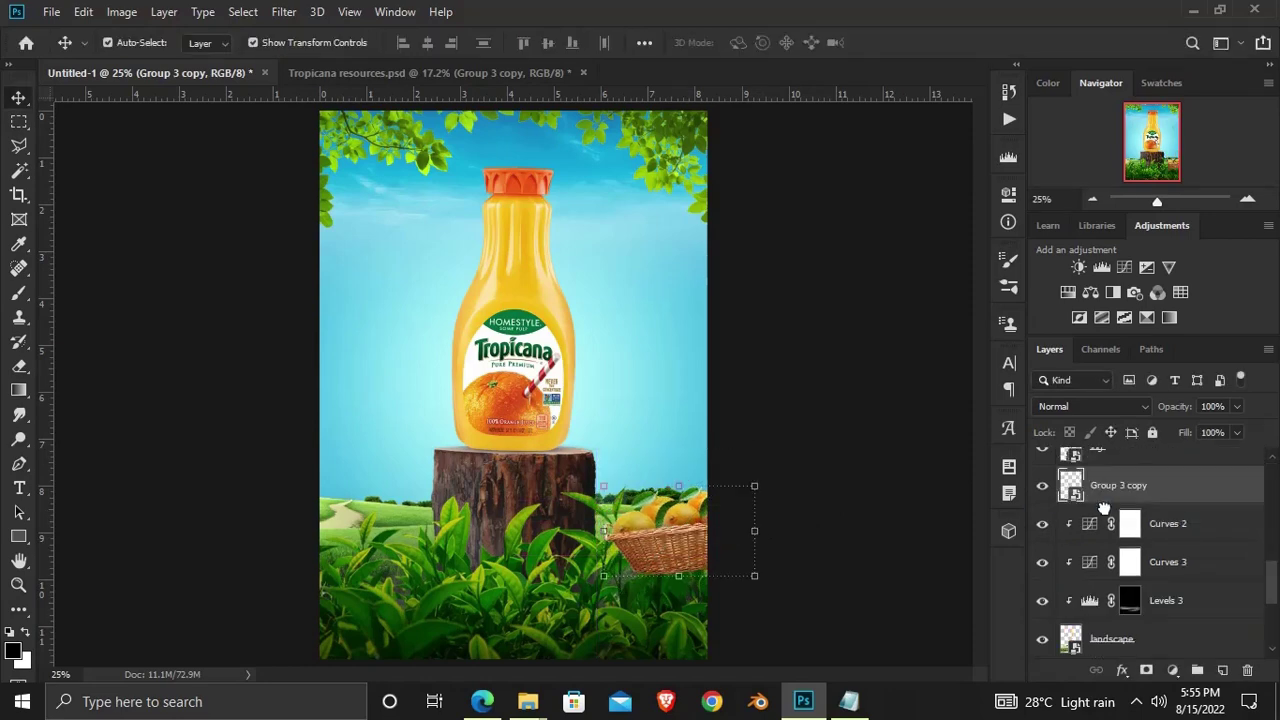
{"action": "key", "text": "ctrl+v"}
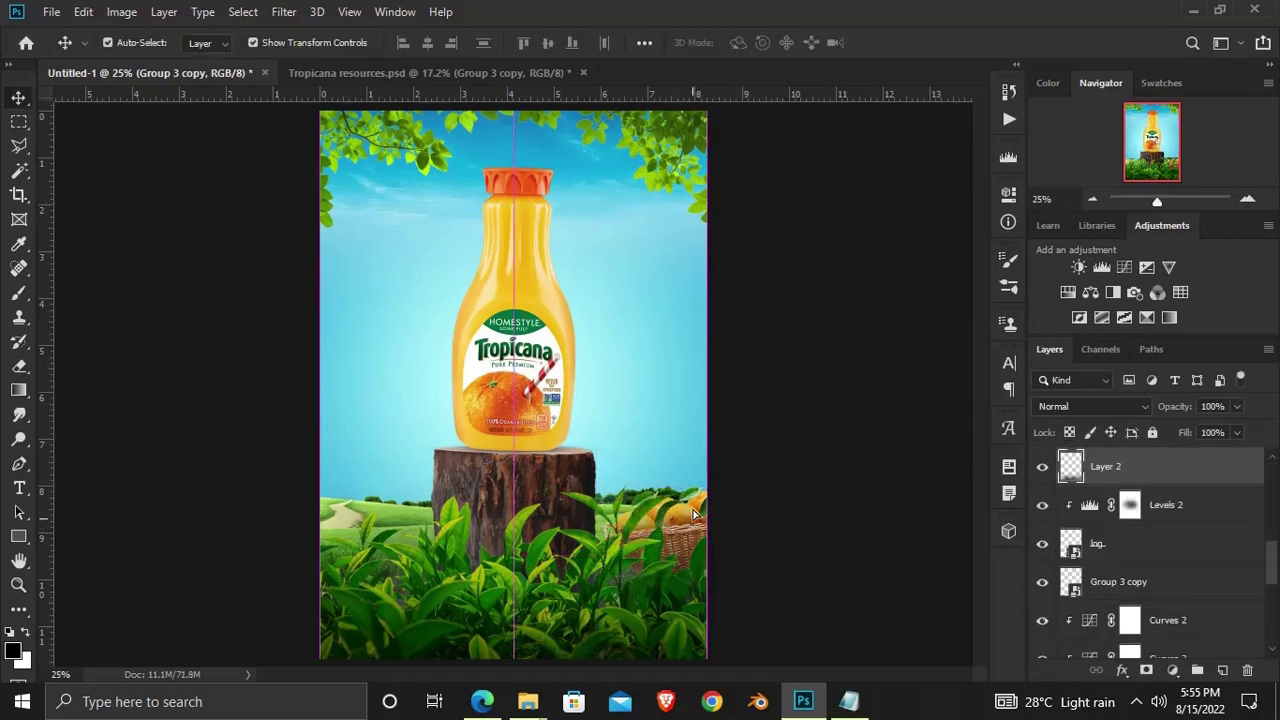
{"action": "left_click_drag", "start_coordinate": [695, 513], "coordinate": [752, 558]}
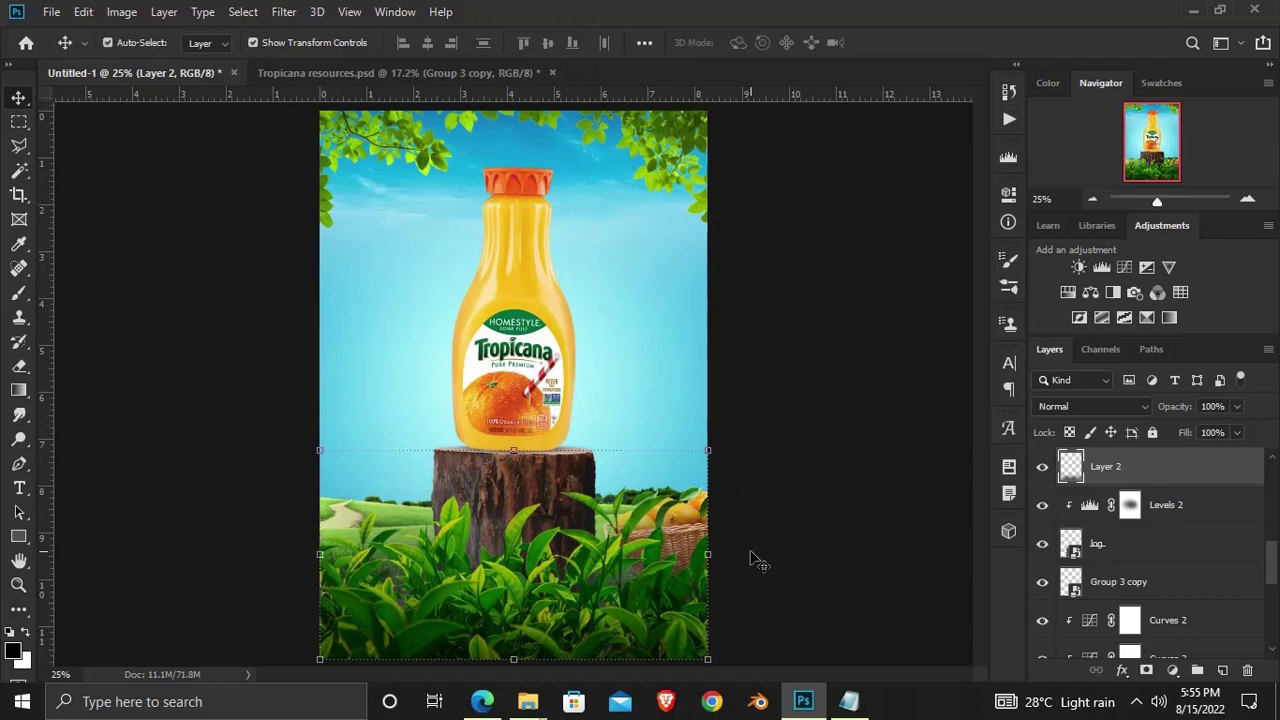
{"action": "left_click", "coordinate": [1152, 432]}
Rescale and lower the basket with about a 5° tilt, then commit the transform
{"action": "left_click", "coordinate": [673, 519]}
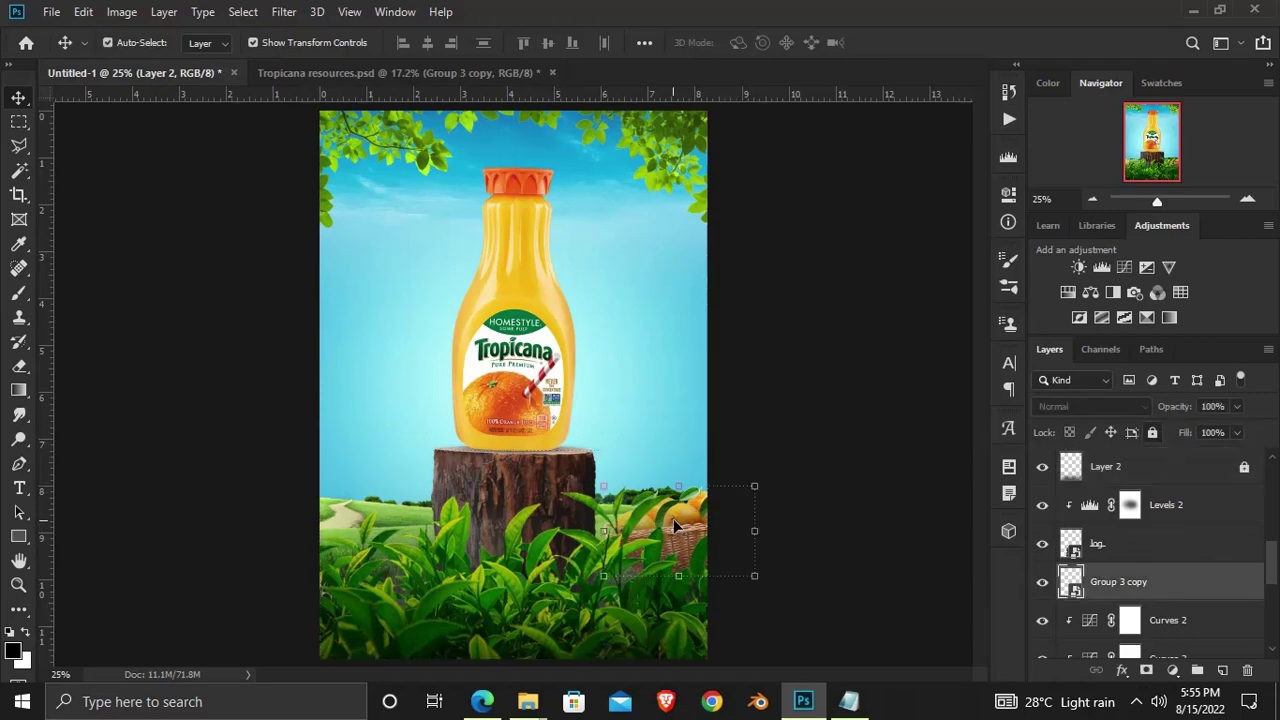
{"action": "mouse_move", "coordinate": [694, 483]}
{"action": "left_mouse_down"}
{"action": "mouse_move", "coordinate": [791, 466]}
{"action": "mouse_move", "coordinate": [794, 523]}
{"action": "mouse_move", "coordinate": [768, 500]}
{"action": "mouse_move", "coordinate": [752, 516]}
{"action": "left_mouse_up"}
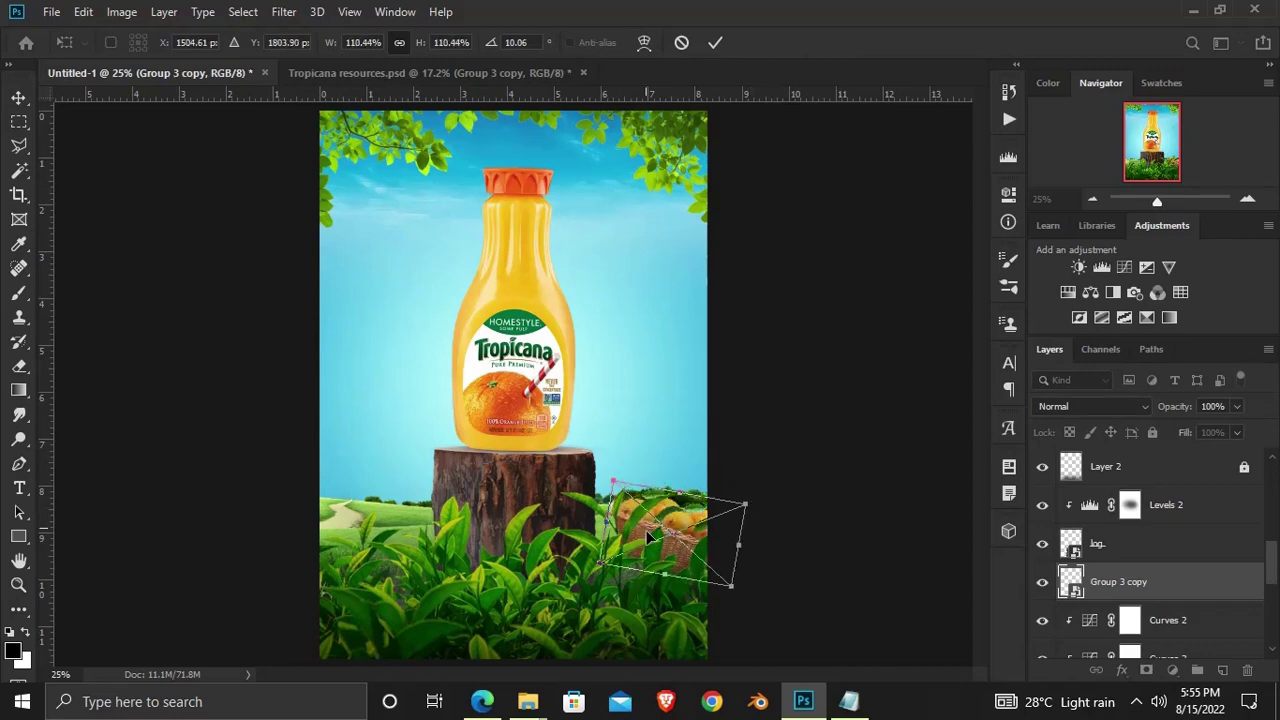
{"action": "left_click_drag", "start_coordinate": [646, 530], "coordinate": [651, 536]}
{"action": "left_click_drag", "start_coordinate": [785, 578], "coordinate": [788, 566]}
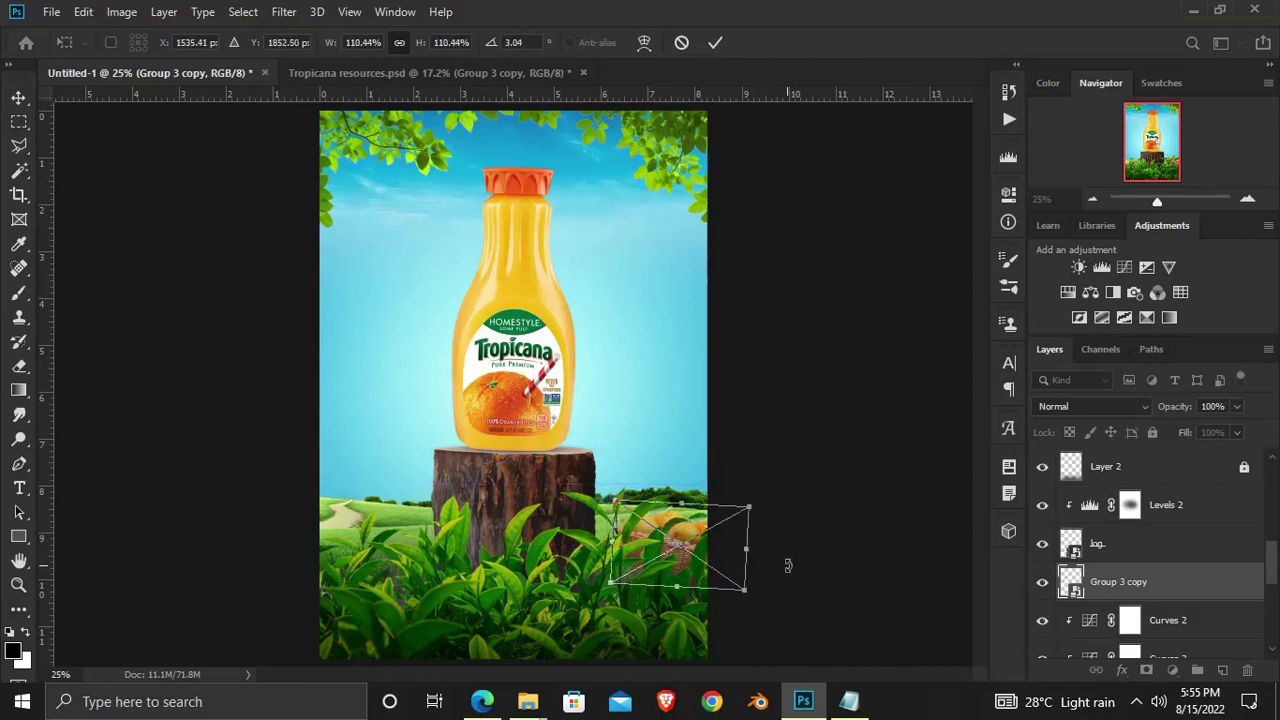
{"action": "key", "text": "Return"}
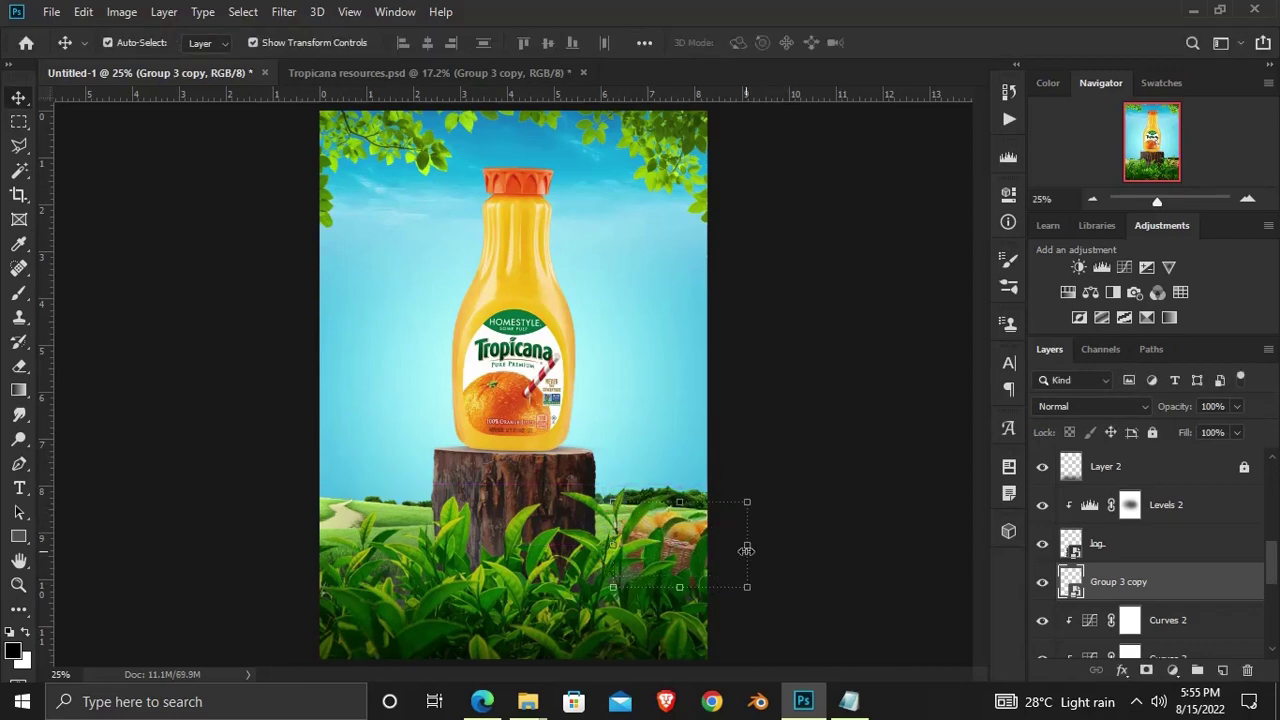
Duplicate the basket and place the slightly narrower copy left of the stump
{"action": "key", "text": "ctrl+j"}
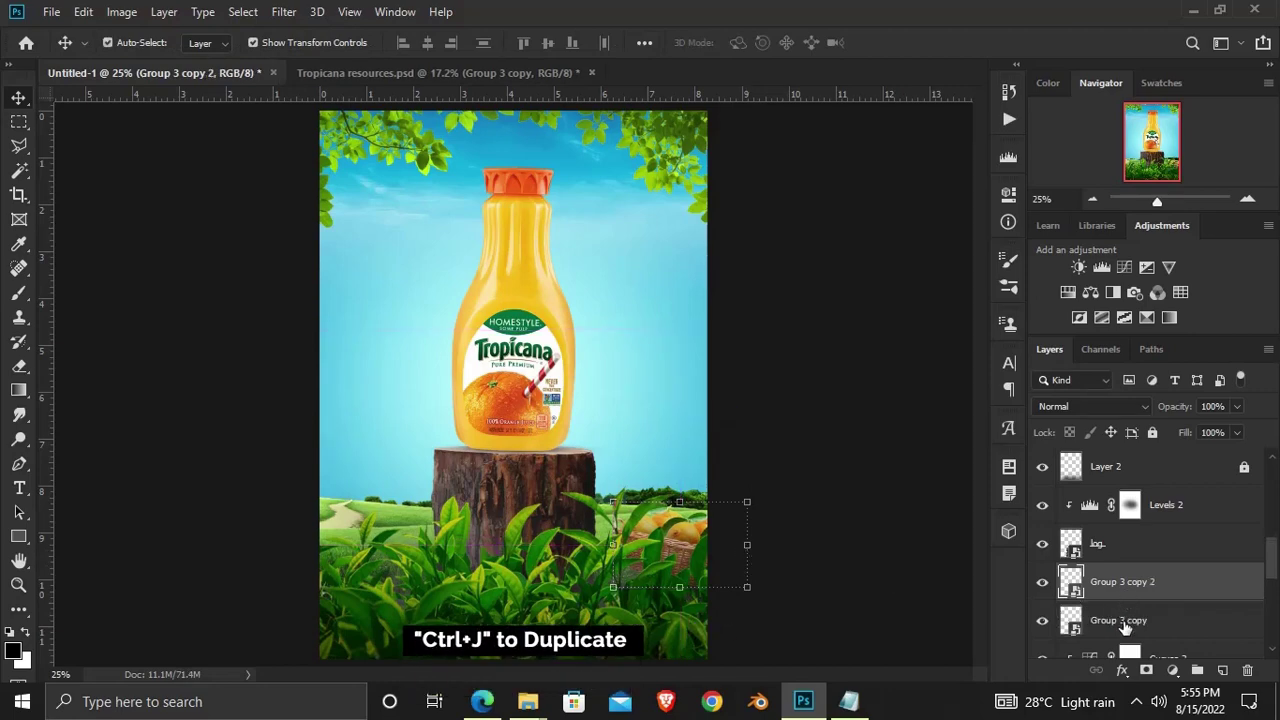
{"action": "key", "text": "ctrl+t"}
{"action": "mouse_move", "coordinate": [612, 543]}
{"action": "left_mouse_down"}
{"action": "mouse_move", "coordinate": [457, 493]}
{"action": "mouse_move", "coordinate": [328, 496]}
{"action": "left_mouse_up"}
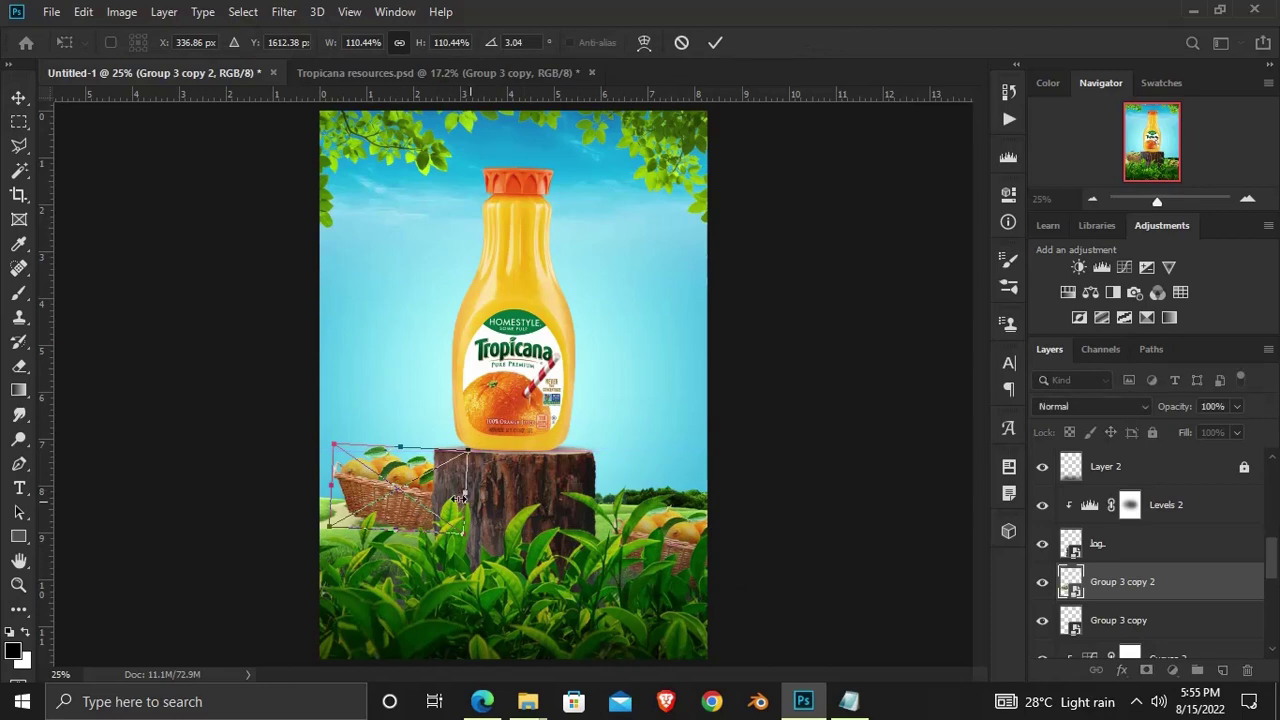
{"action": "left_click_drag", "start_coordinate": [437, 490], "coordinate": [415, 490]}
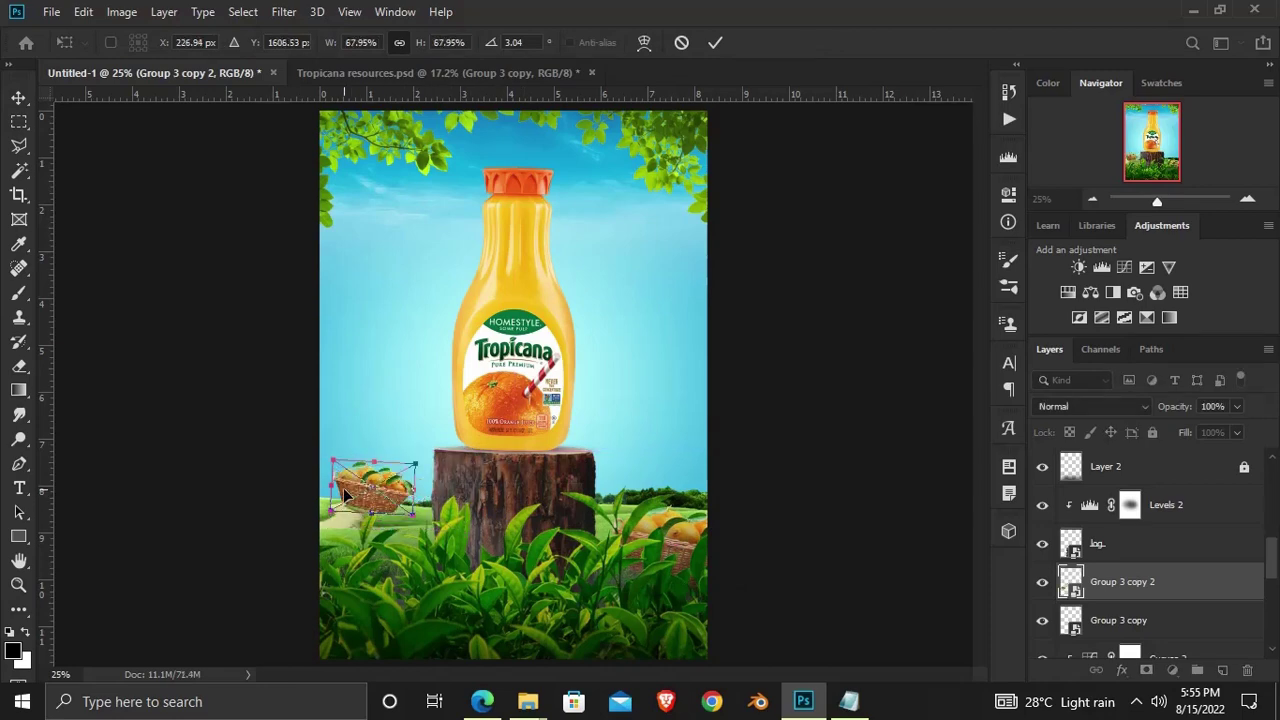
{"action": "key", "text": "Return"}
Rotate the left basket back to nearly level and nudge it slightly right
{"action": "key", "text": "ctrl+t"}
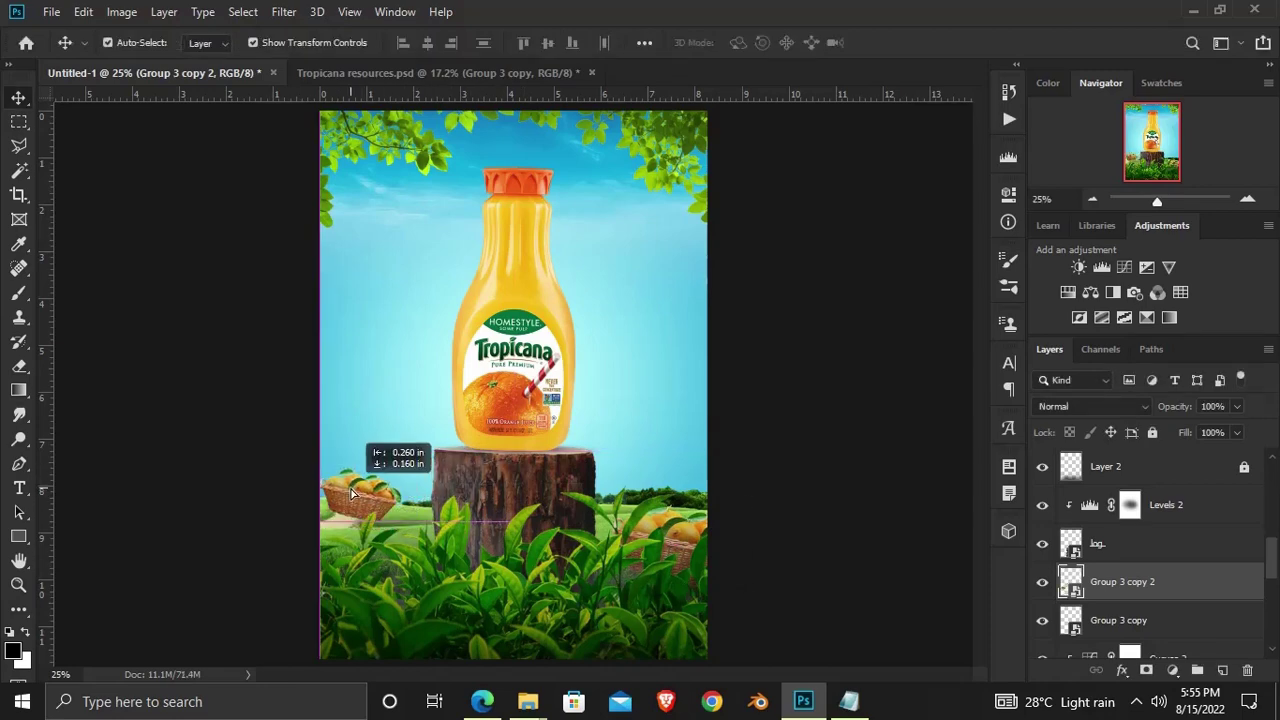
{"action": "left_click_drag", "start_coordinate": [415, 455], "coordinate": [425, 470]}
{"action": "scroll", "coordinate": [425, 480], "scroll_direction": "up", "scroll_amount": 3}
{"action": "left_click_drag", "start_coordinate": [536, 556], "coordinate": [541, 549]}
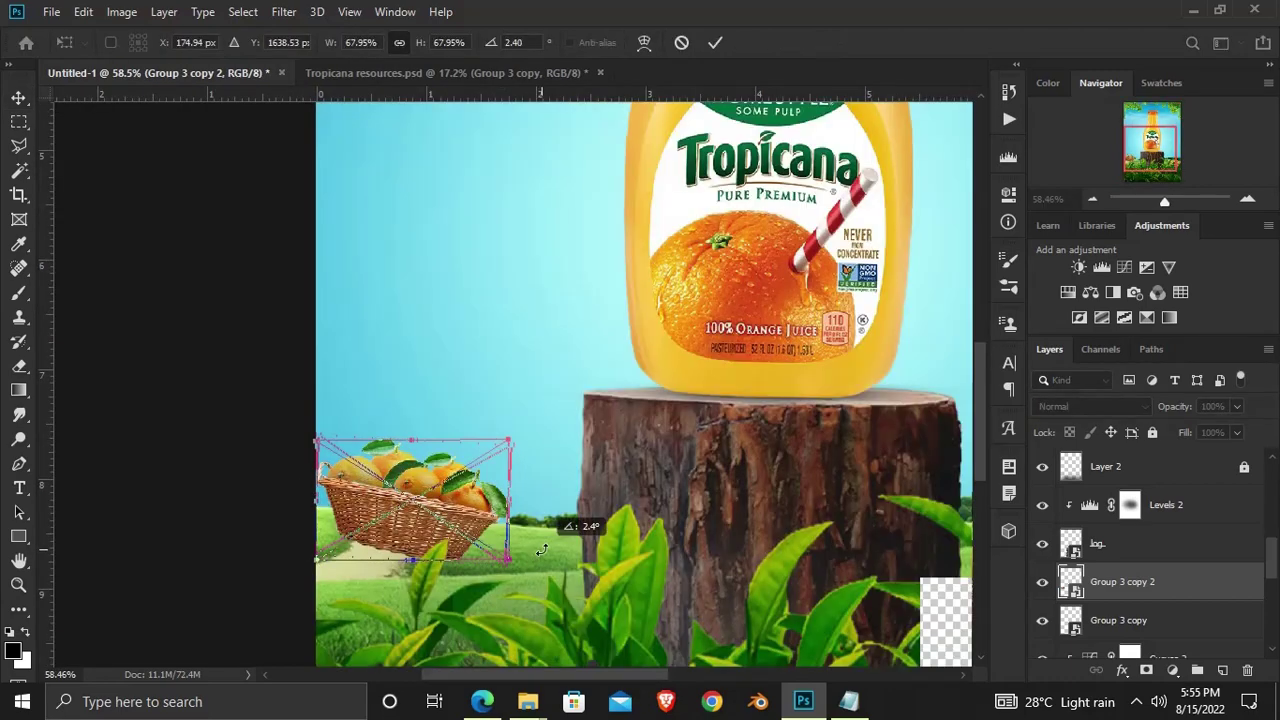
{"action": "key", "text": "Return"}
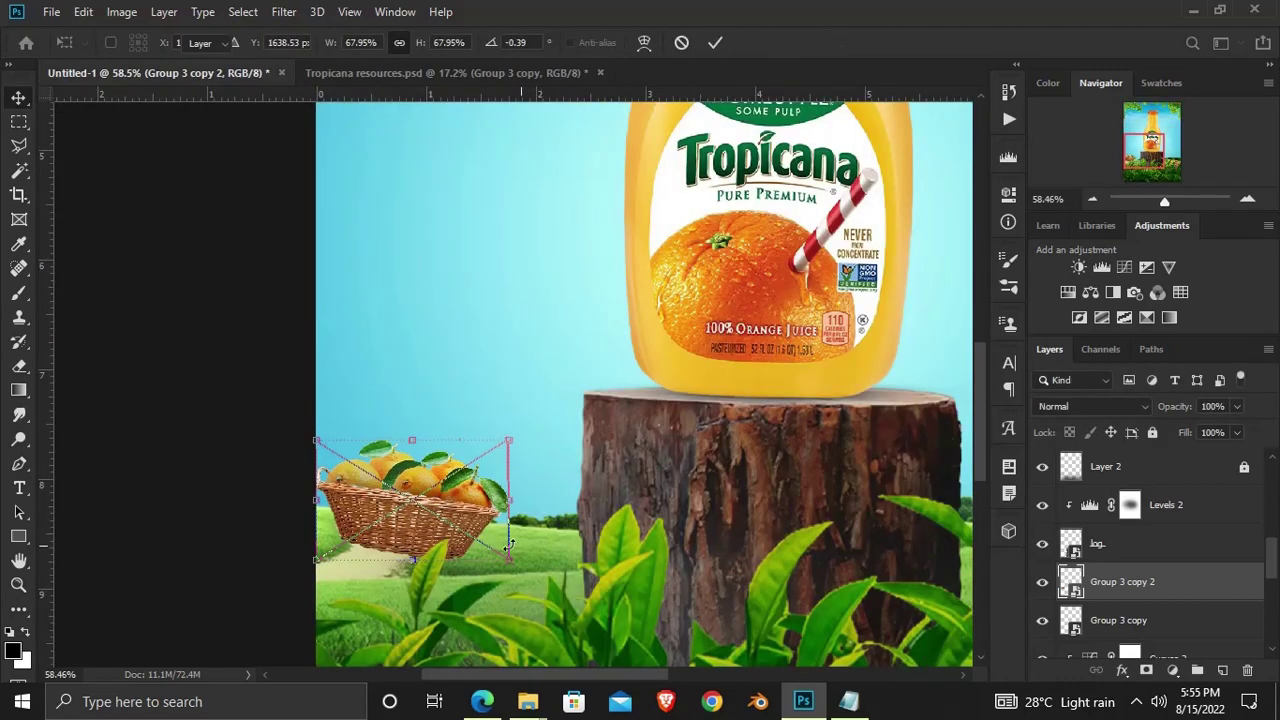
{"action": "left_click_drag", "start_coordinate": [389, 515], "coordinate": [404, 514]}
{"action": "left_click", "coordinate": [184, 546]}
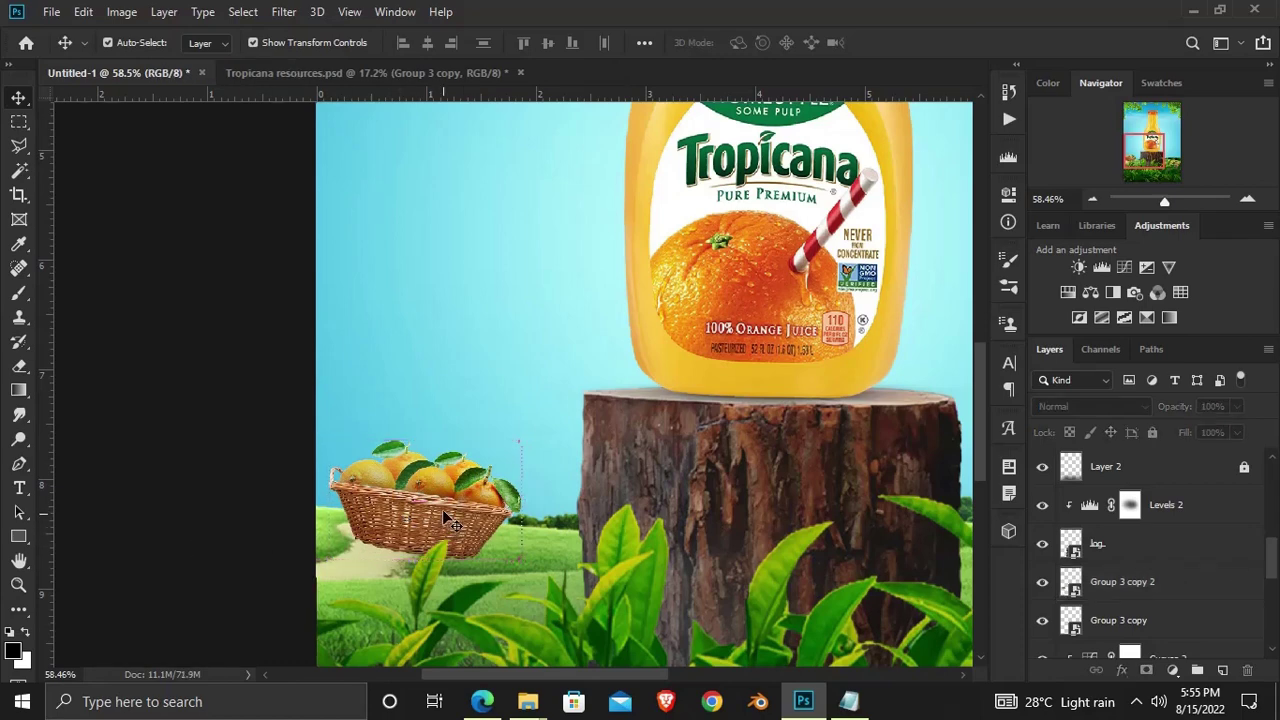
{"action": "left_click", "coordinate": [442, 509]}
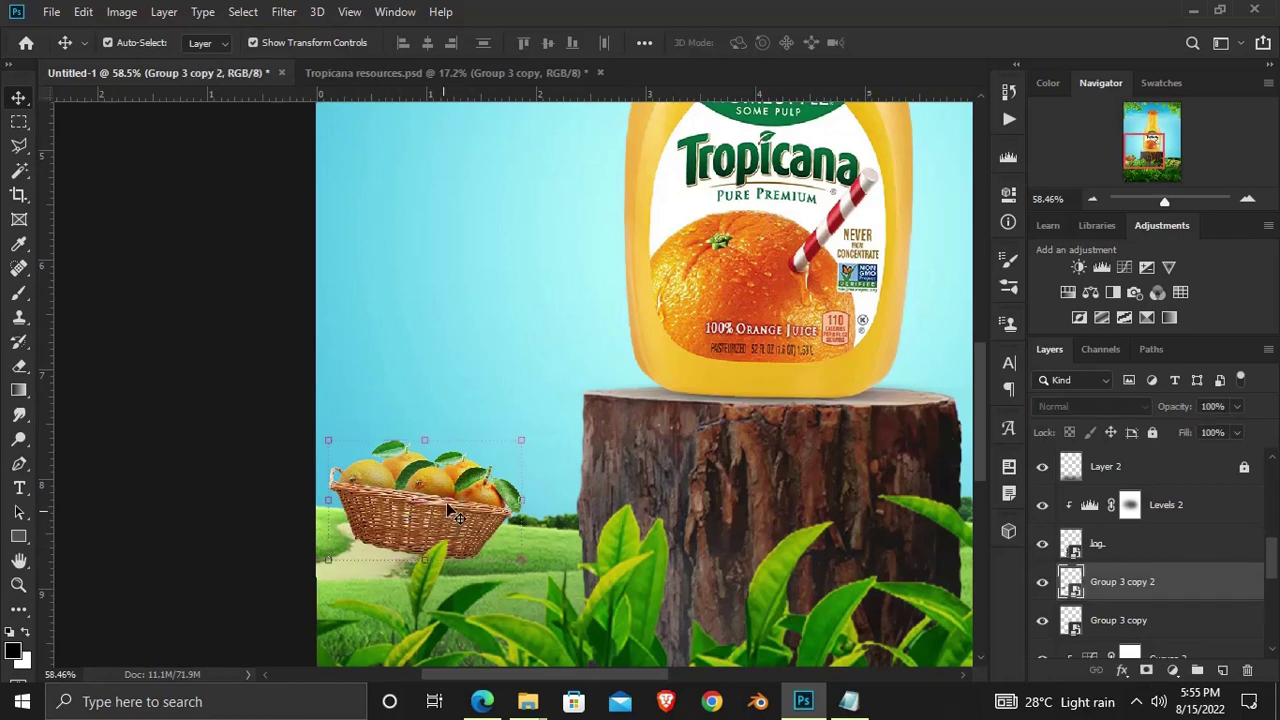
Create a new Layer 4 directly beneath the Group 3 copy 2 basket layer
{"action": "left_click", "coordinate": [1222, 670]}
{"action": "scroll", "coordinate": [1120, 581], "scroll_direction": "down", "scroll_amount": 1}
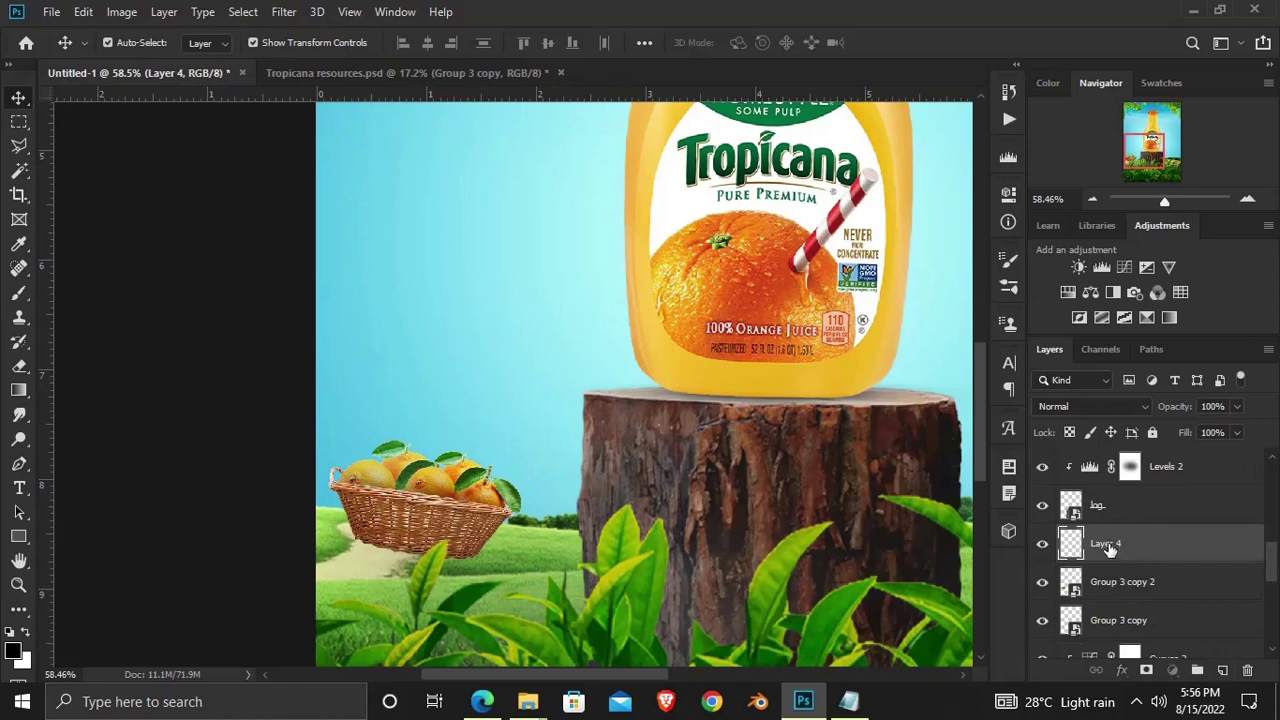
{"action": "left_click_drag", "start_coordinate": [1108, 546], "coordinate": [1050, 592]}
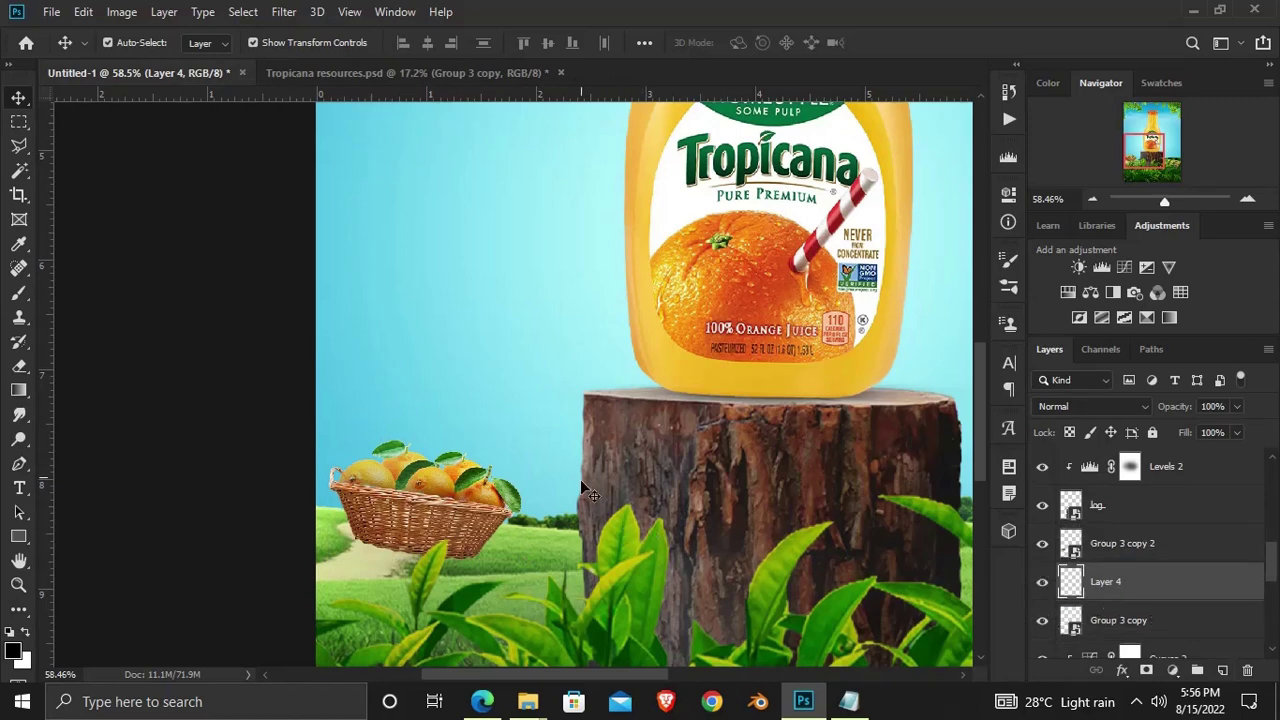
Set up the standard Brush with a -7° tilted tip at 400 px
{"action": "left_click", "coordinate": [19, 292]}
{"action": "left_click", "coordinate": [64, 298]}
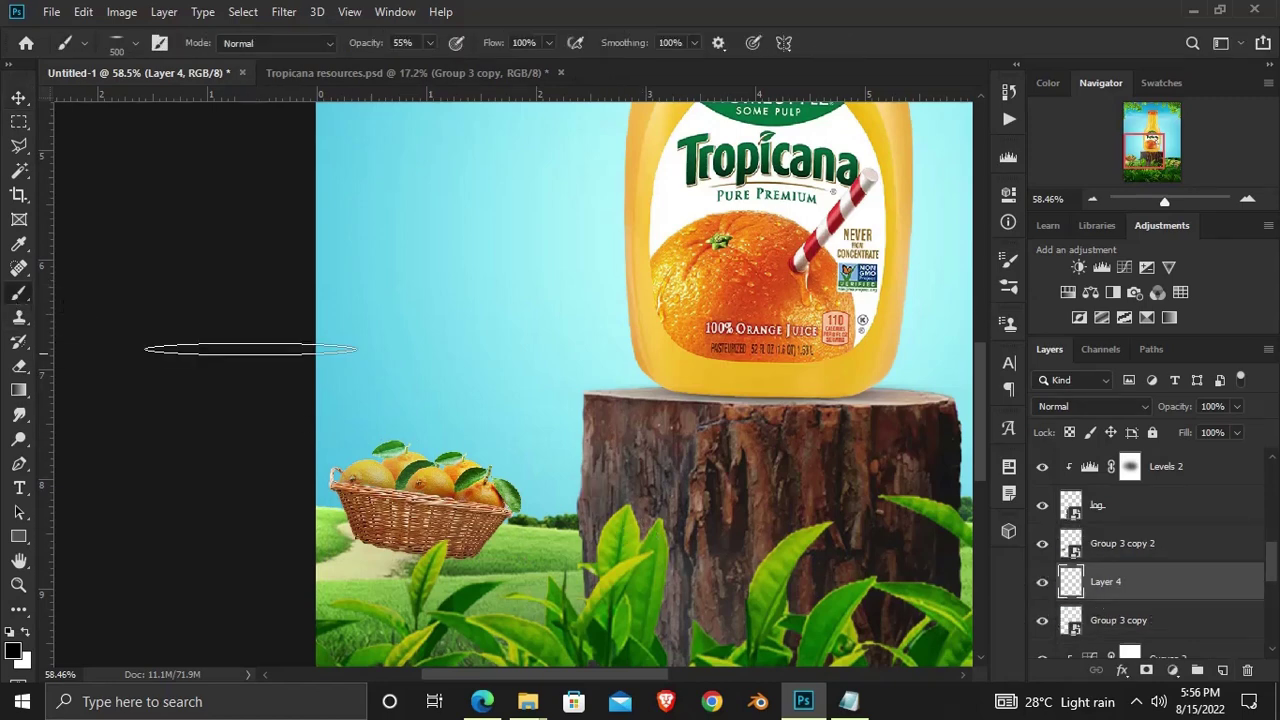
{"action": "left_click", "coordinate": [1008, 262]}
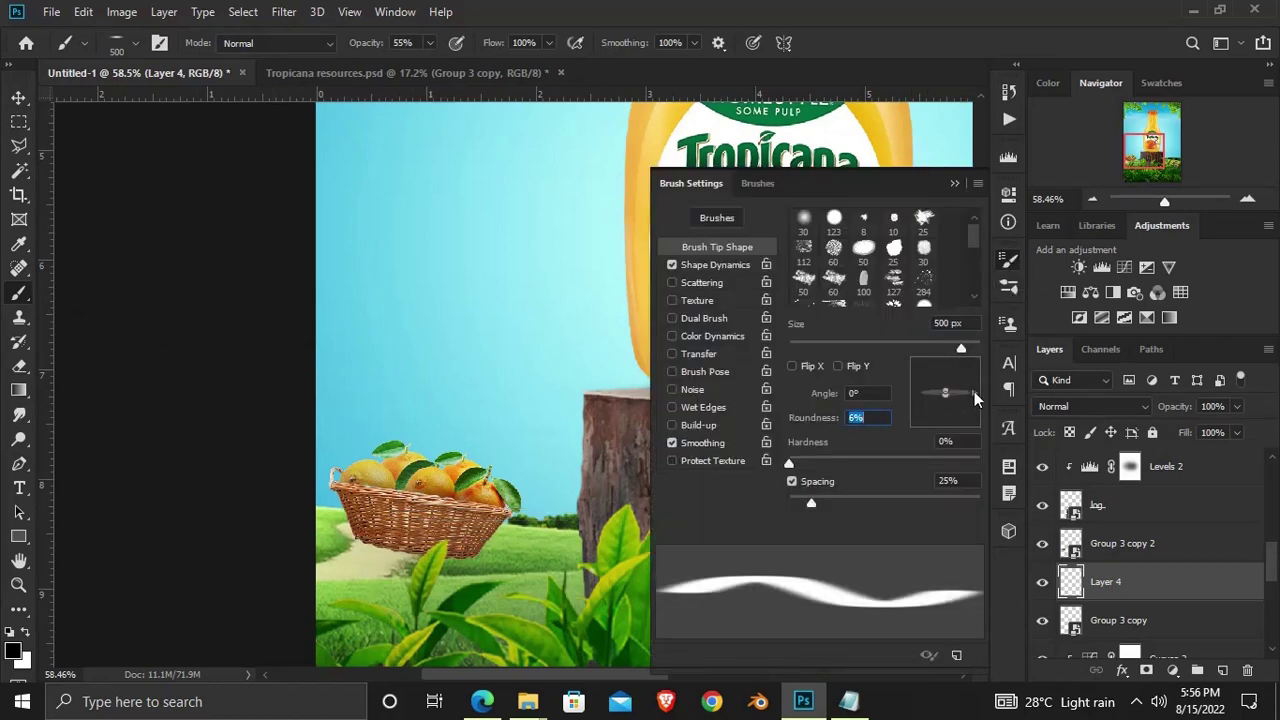
{"action": "left_click_drag", "start_coordinate": [975, 398], "coordinate": [978, 403]}
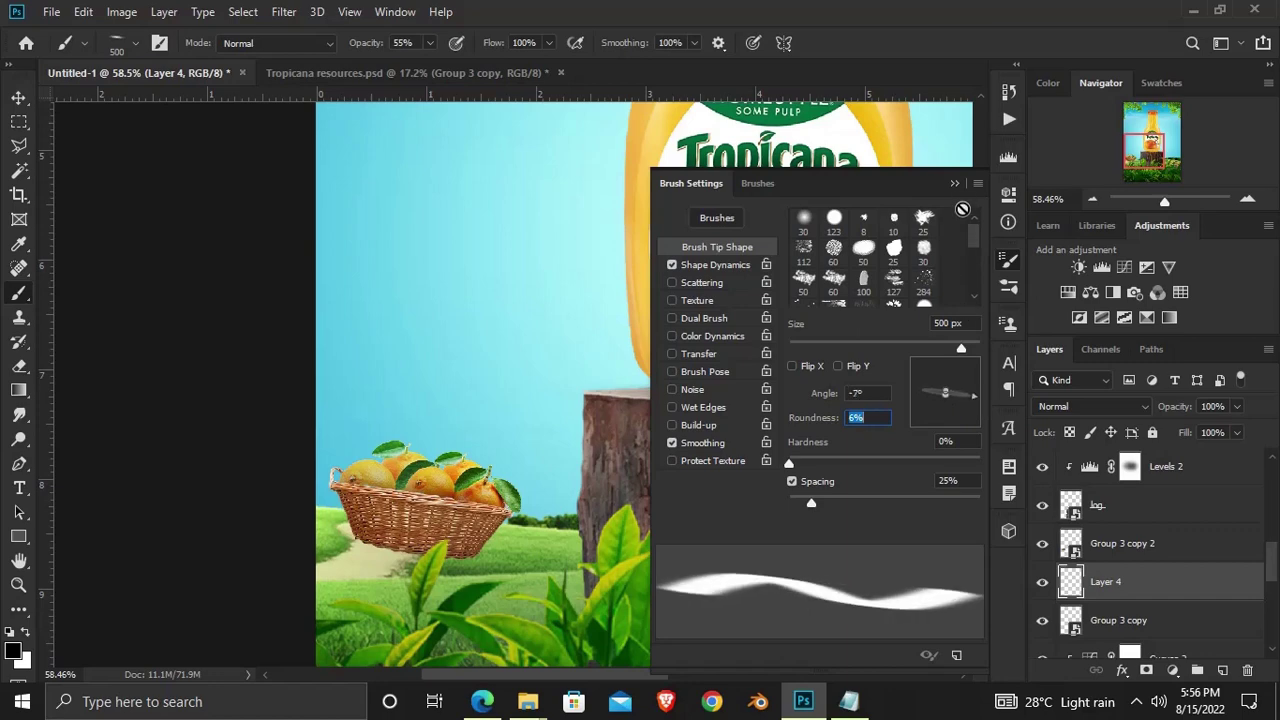
{"action": "left_click", "coordinate": [955, 183]}
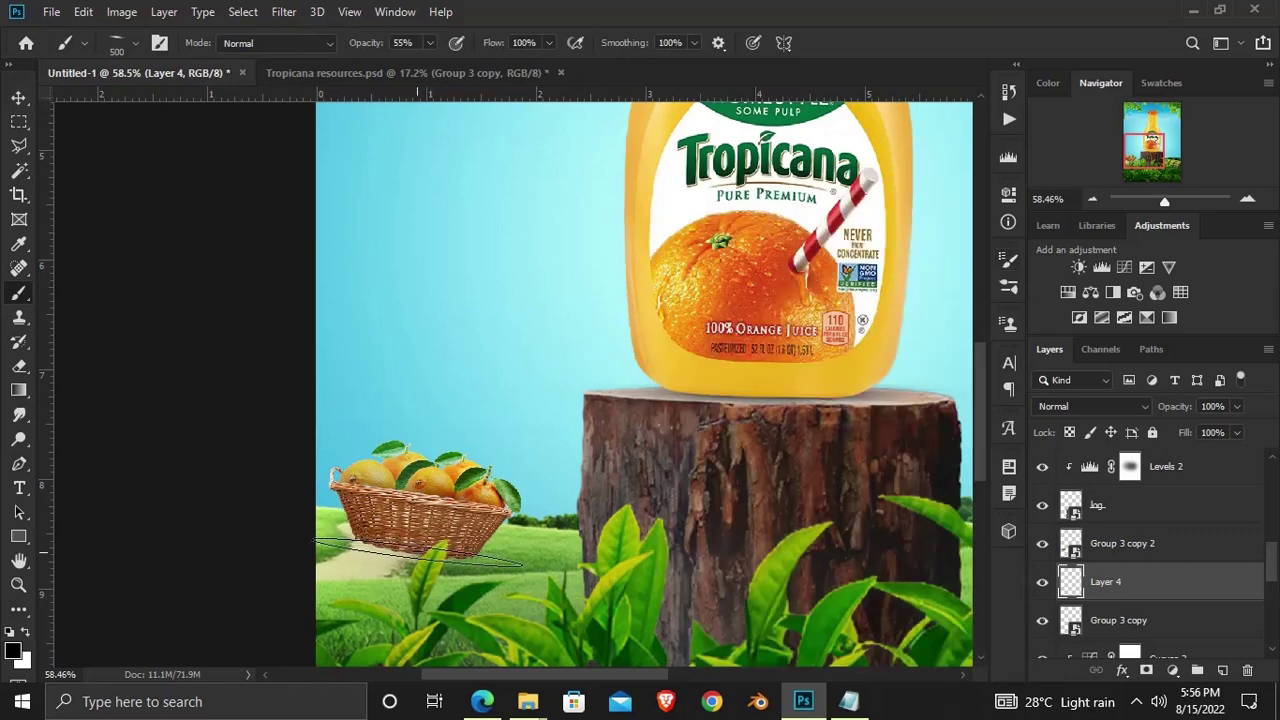
{"action": "key", "text": "bracketleft"}
{"action": "key", "text": "bracketleft"}
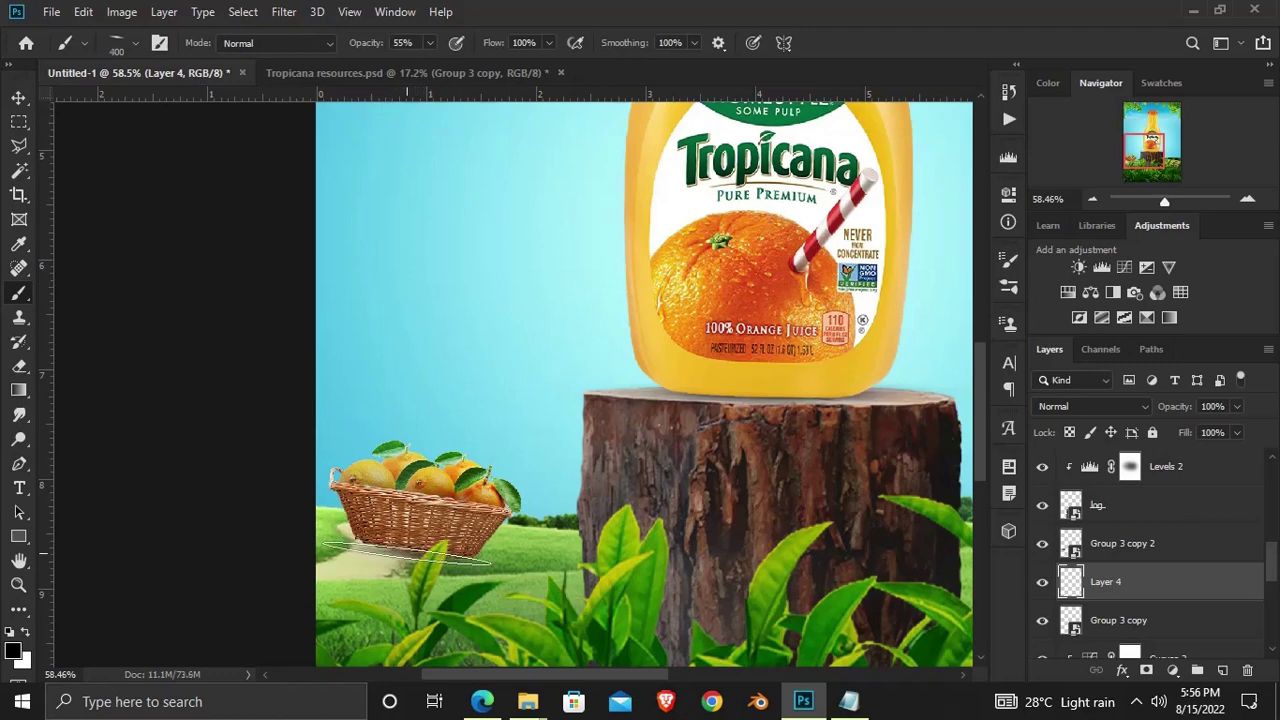
{"action": "key", "text": "bracketright"}
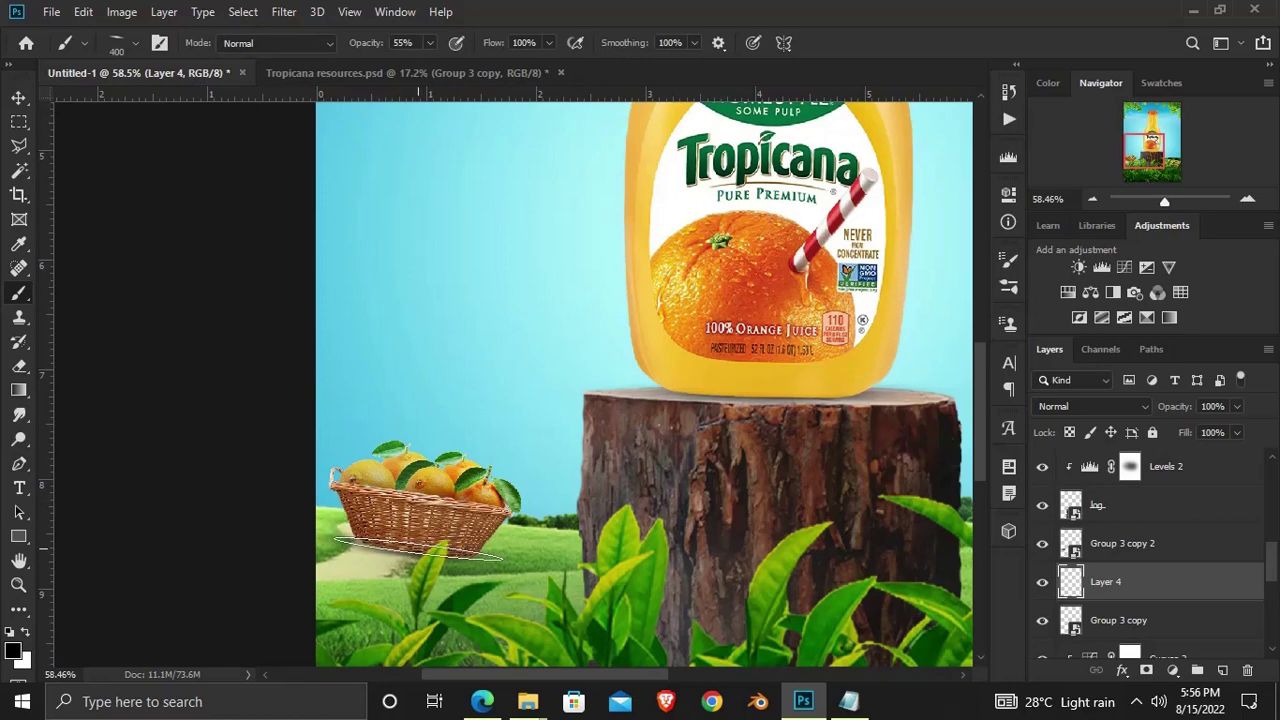
{"action": "scroll", "coordinate": [520, 508], "scroll_direction": "down", "scroll_amount": 2, "text": "alt"}
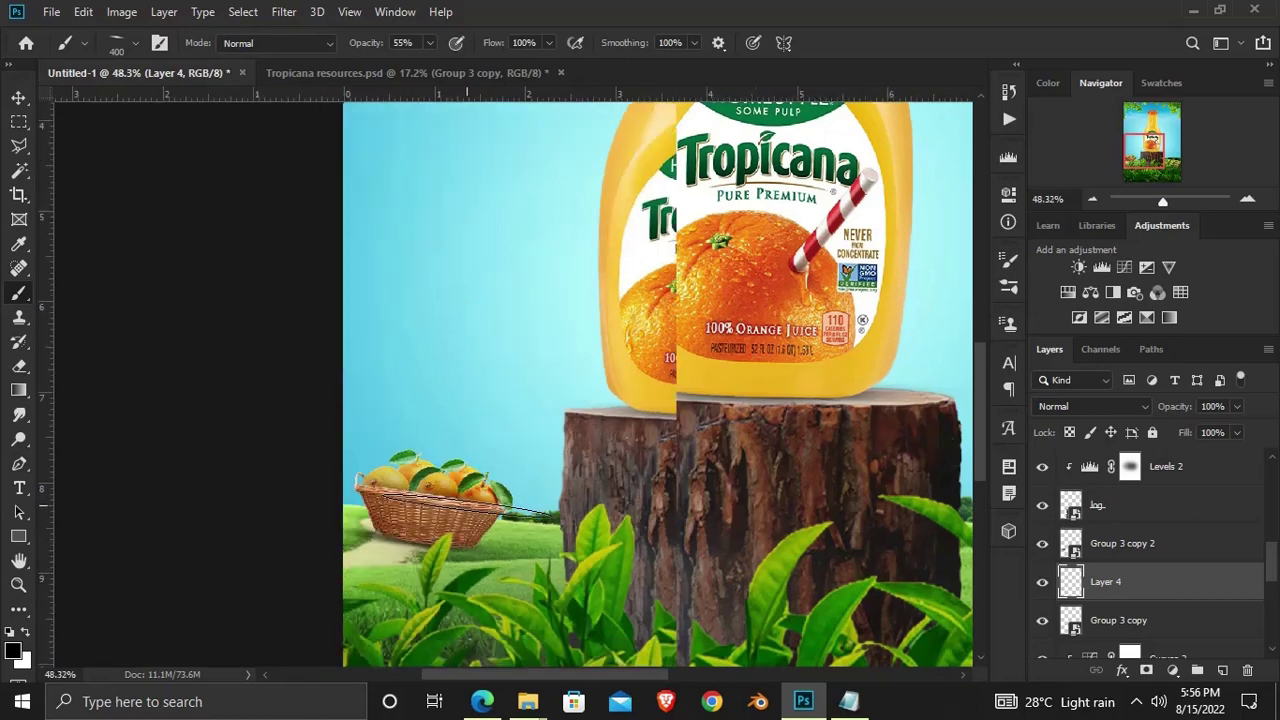
{"action": "scroll", "coordinate": [515, 510], "scroll_direction": "down", "scroll_amount": 2, "text": "alt"}
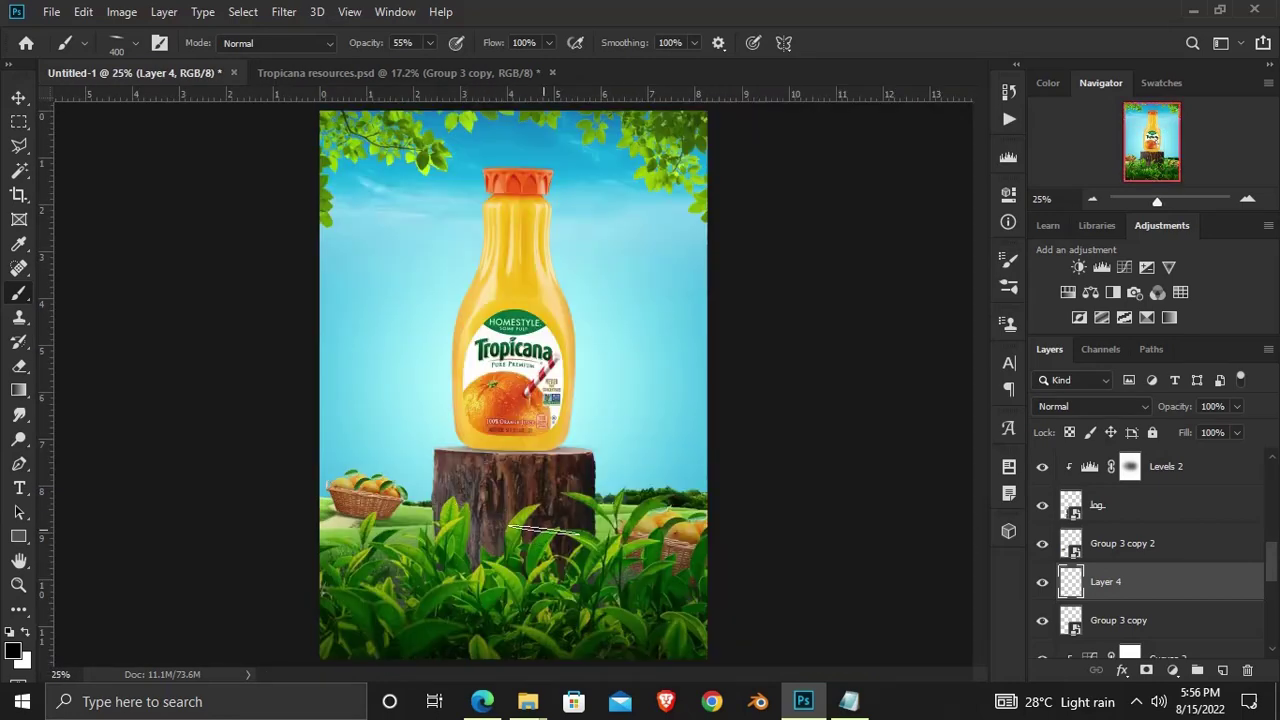
Toggle the left basket's visibility and select its Group 3 copy 2 layer
{"action": "left_click", "coordinate": [1044, 546]}
{"action": "left_click", "coordinate": [1044, 546]}
{"action": "left_click", "coordinate": [1137, 550]}
Add a clipped Curves 6 with its curve pulled down, then toggle it to compare
{"action": "left_click", "coordinate": [1172, 670]}
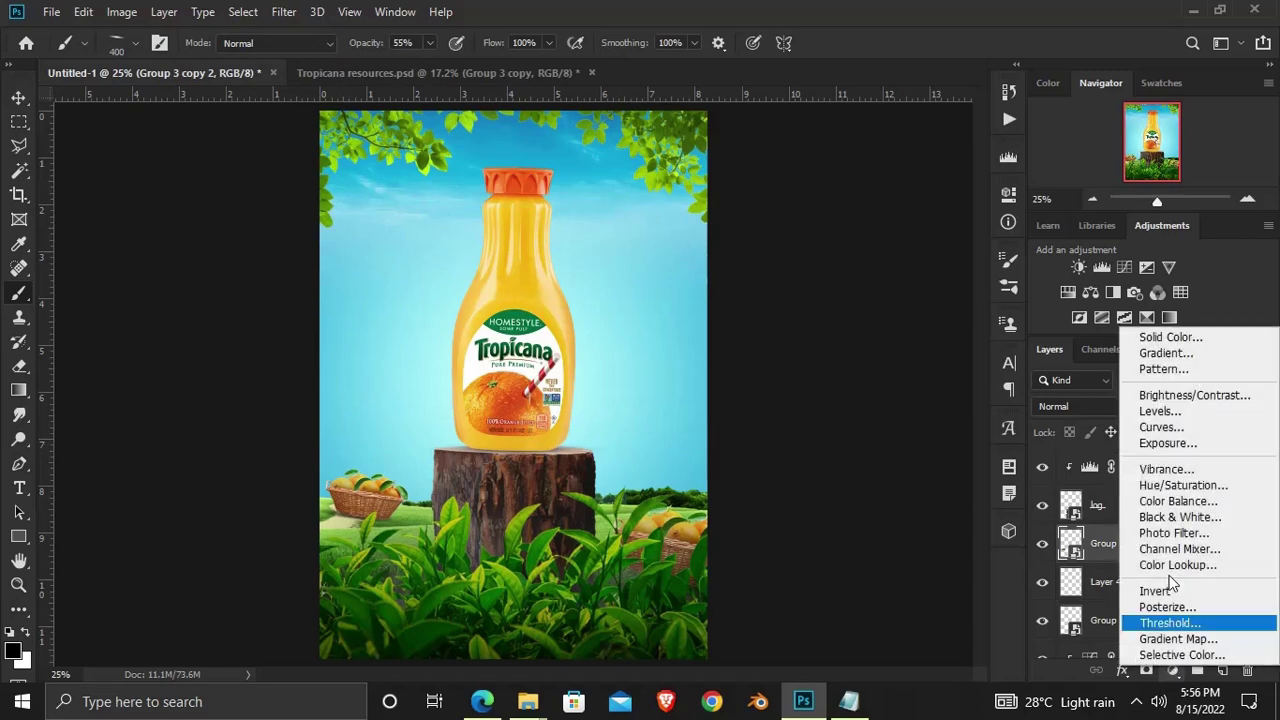
{"action": "left_click", "coordinate": [1150, 423]}
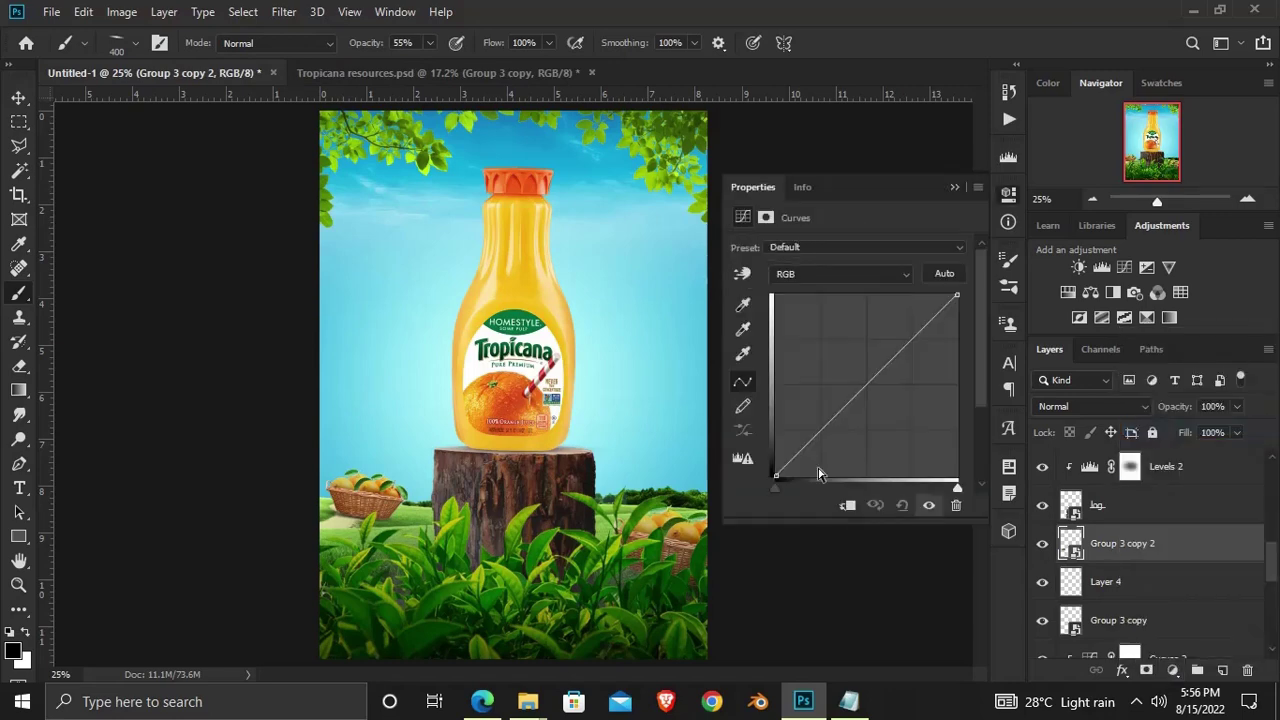
{"action": "left_click", "coordinate": [846, 505]}
{"action": "left_click_drag", "start_coordinate": [843, 415], "coordinate": [845, 422]}
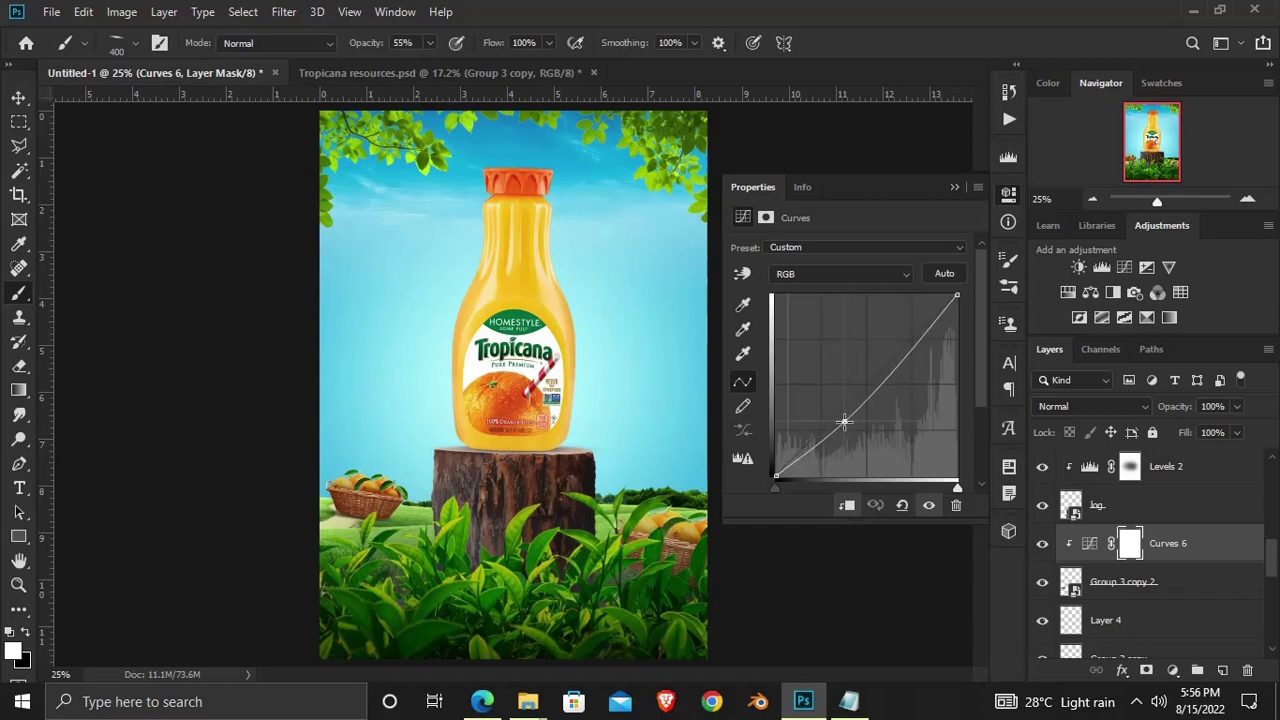
{"action": "left_click", "coordinate": [955, 189]}
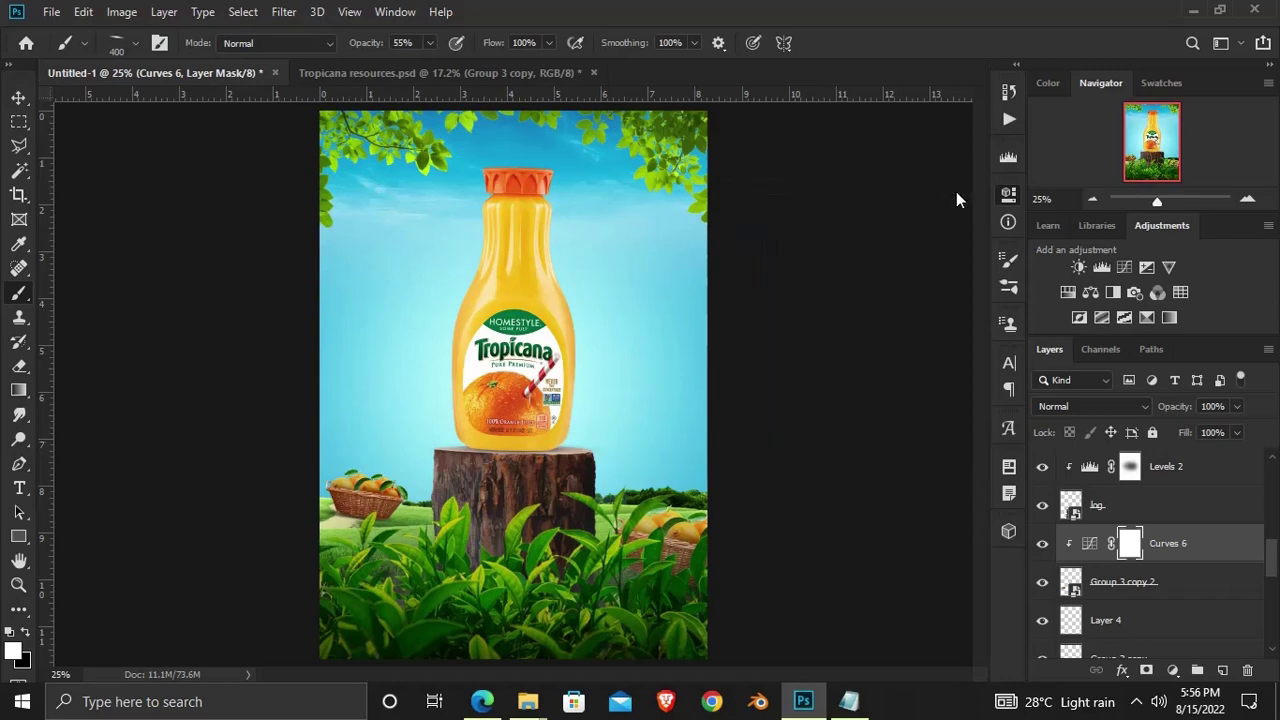
{"action": "left_click", "coordinate": [1041, 543]}
{"action": "left_click", "coordinate": [1041, 543]}
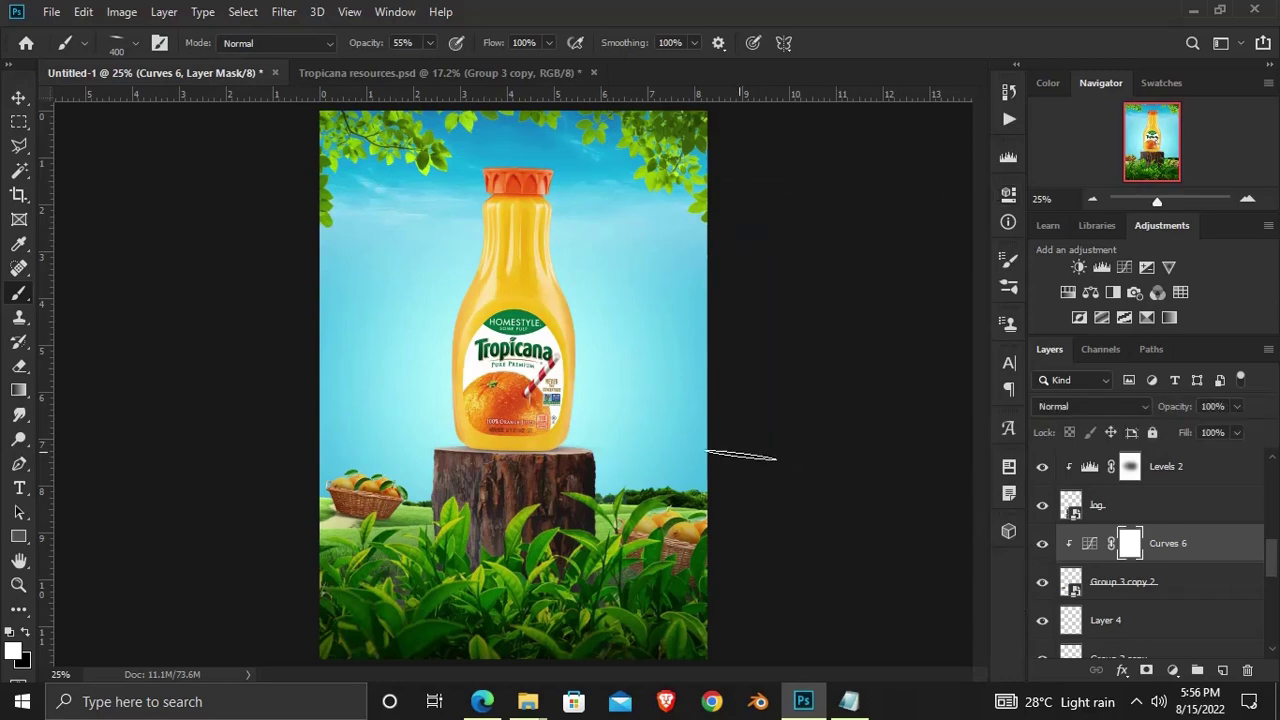
Select the leaves layer with the Move tool and toggle its visibility to check it
{"action": "left_click_drag", "start_coordinate": [18, 97], "coordinate": [70, 97]}
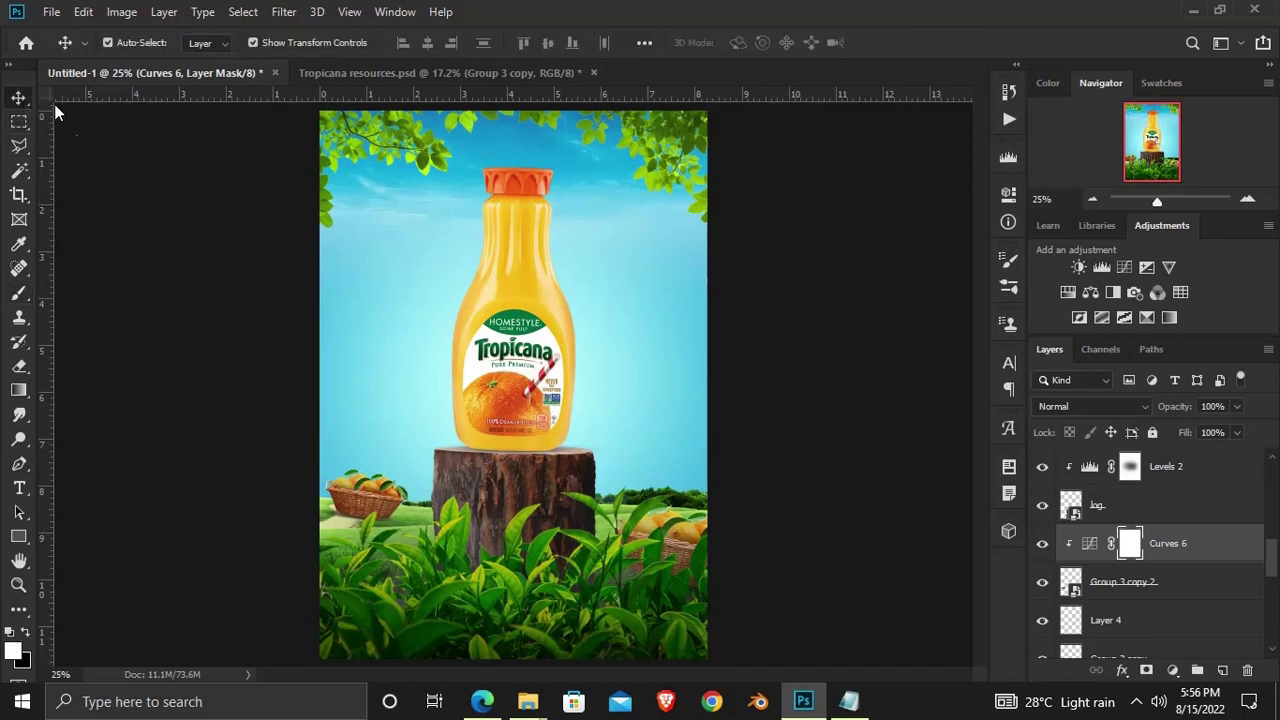
{"action": "left_click", "coordinate": [461, 534]}
{"action": "left_click", "coordinate": [461, 525]}
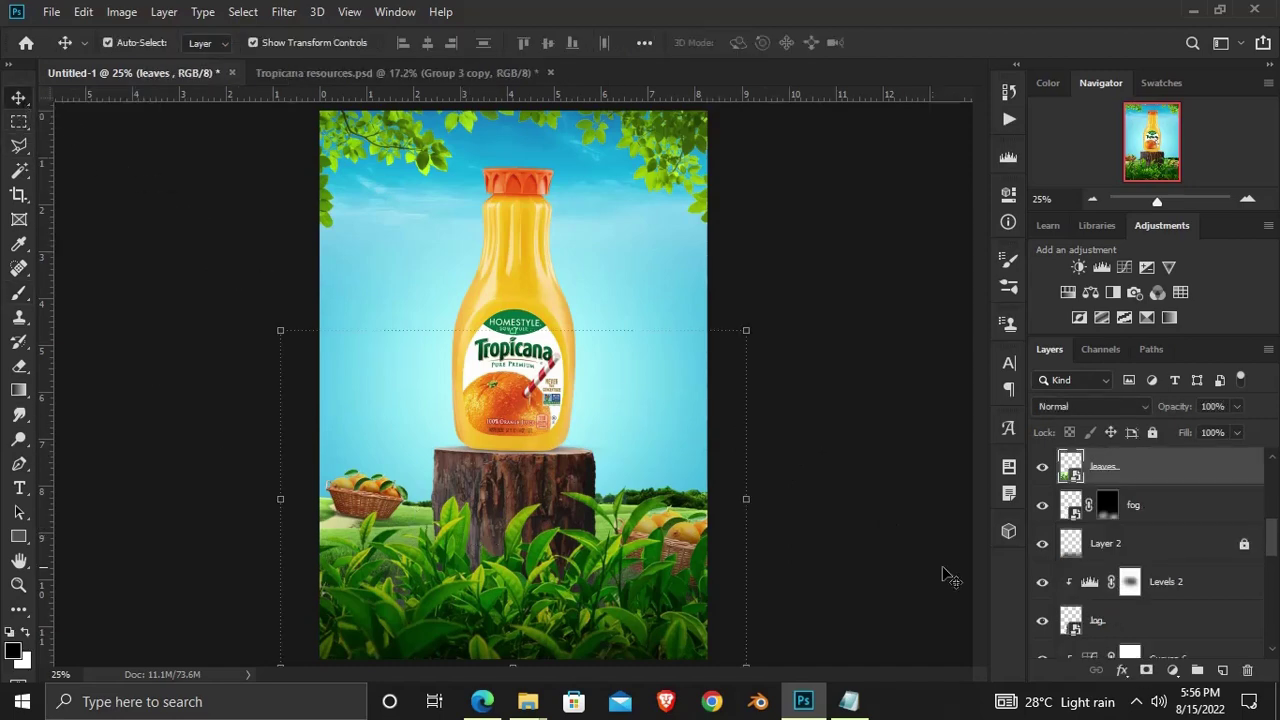
{"action": "left_click", "coordinate": [1042, 466]}
{"action": "left_click", "coordinate": [1042, 466]}
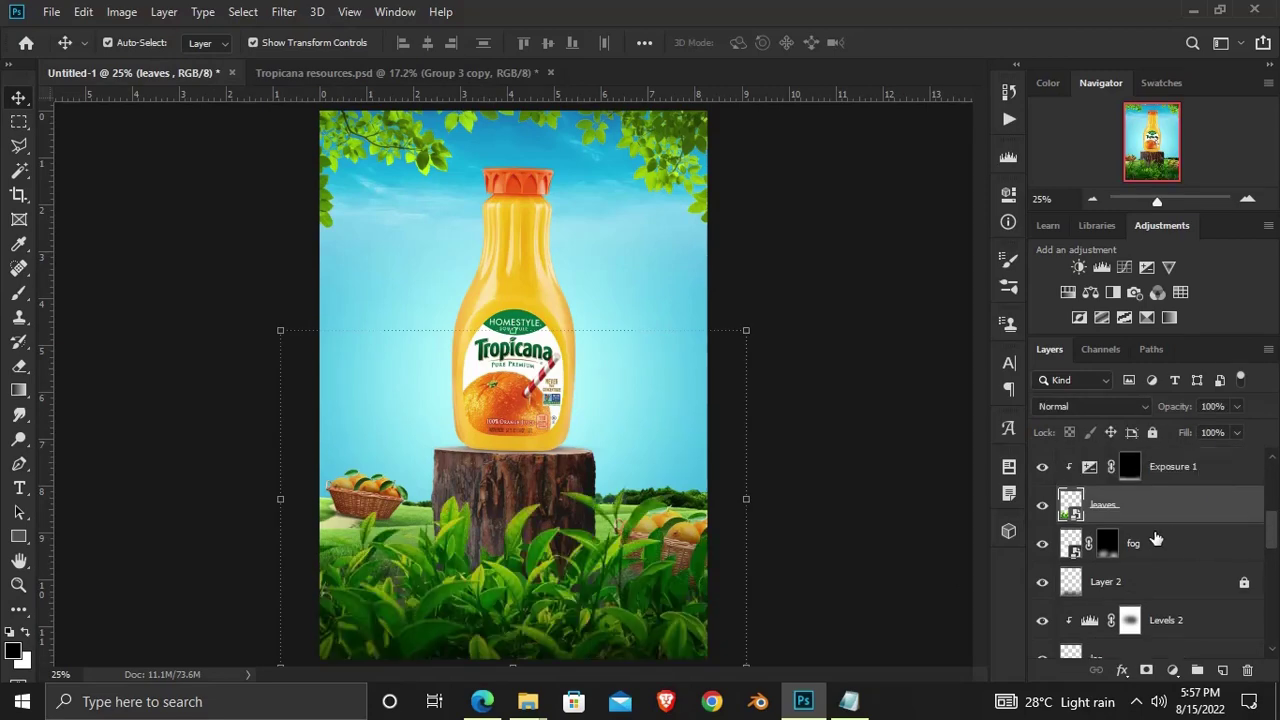
Add a new Layer 5 above the fog and reset the brush tip to 0° angle, 100% roundness
{"action": "left_click", "coordinate": [1152, 542]}
{"action": "left_click", "coordinate": [1222, 670]}
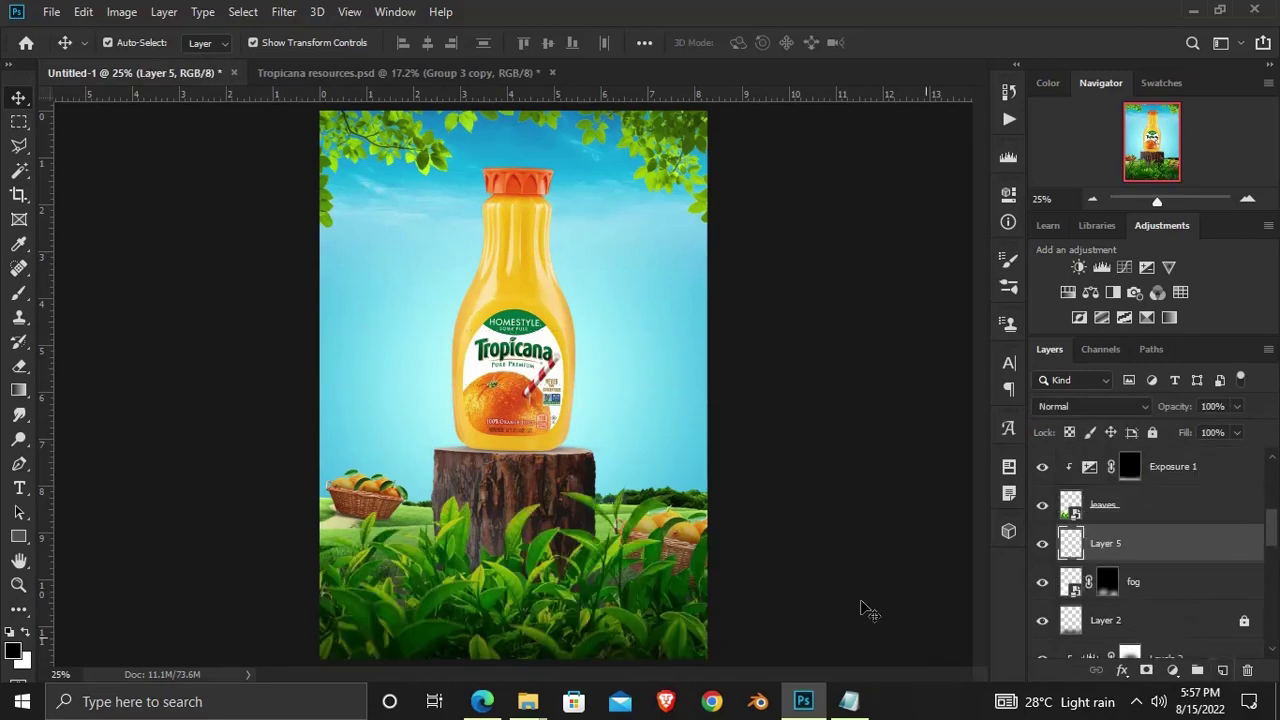
{"action": "left_click", "coordinate": [18, 292]}
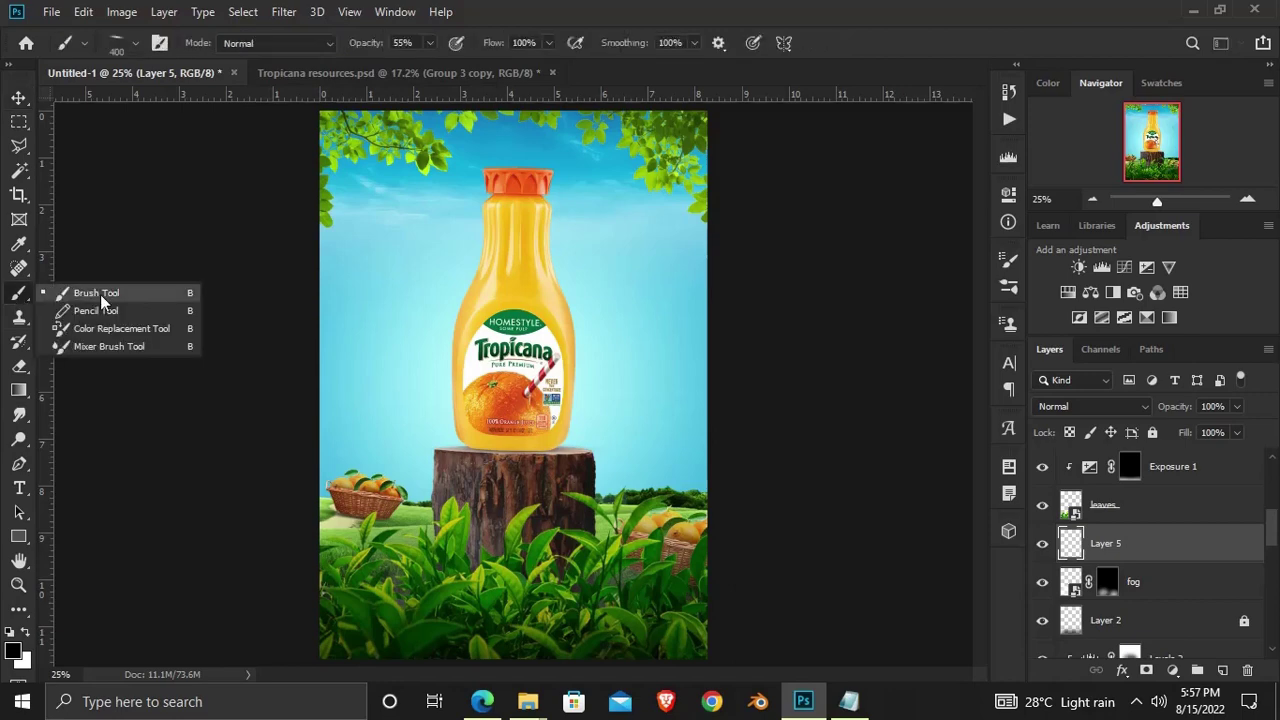
{"action": "left_click", "coordinate": [99, 294]}
{"action": "left_click", "coordinate": [1005, 268]}
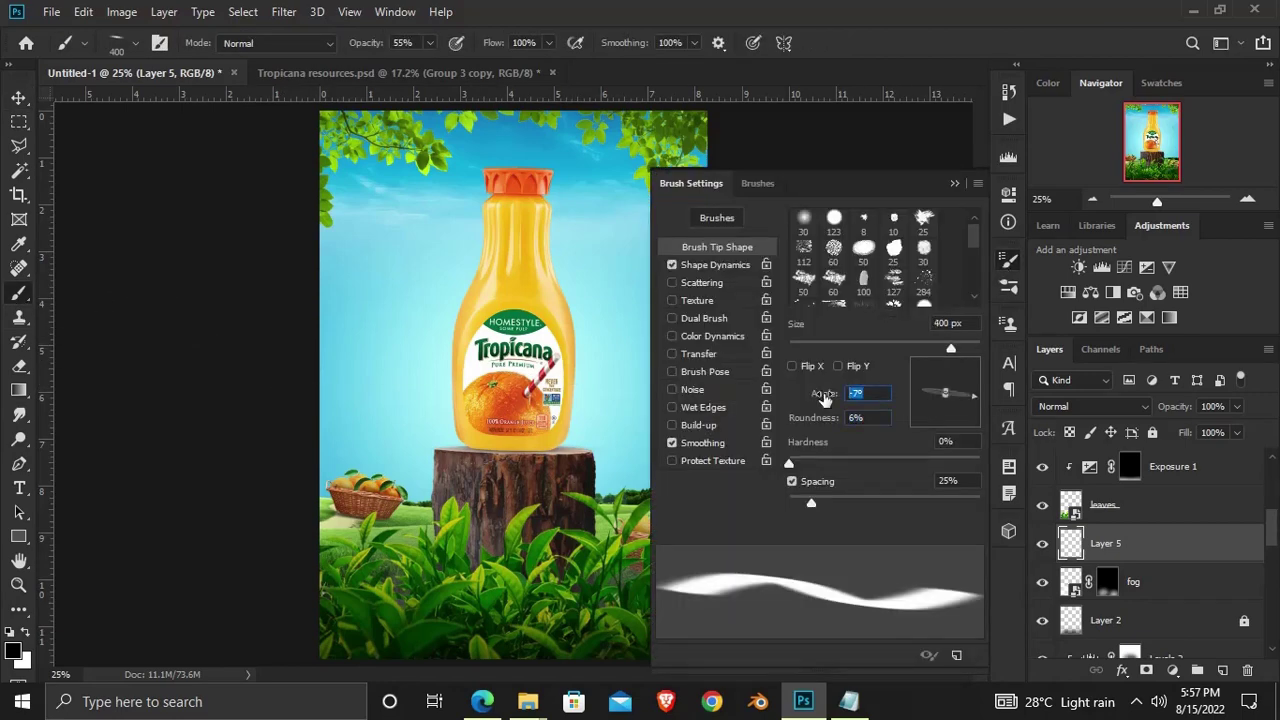
{"action": "type", "text": "0"}
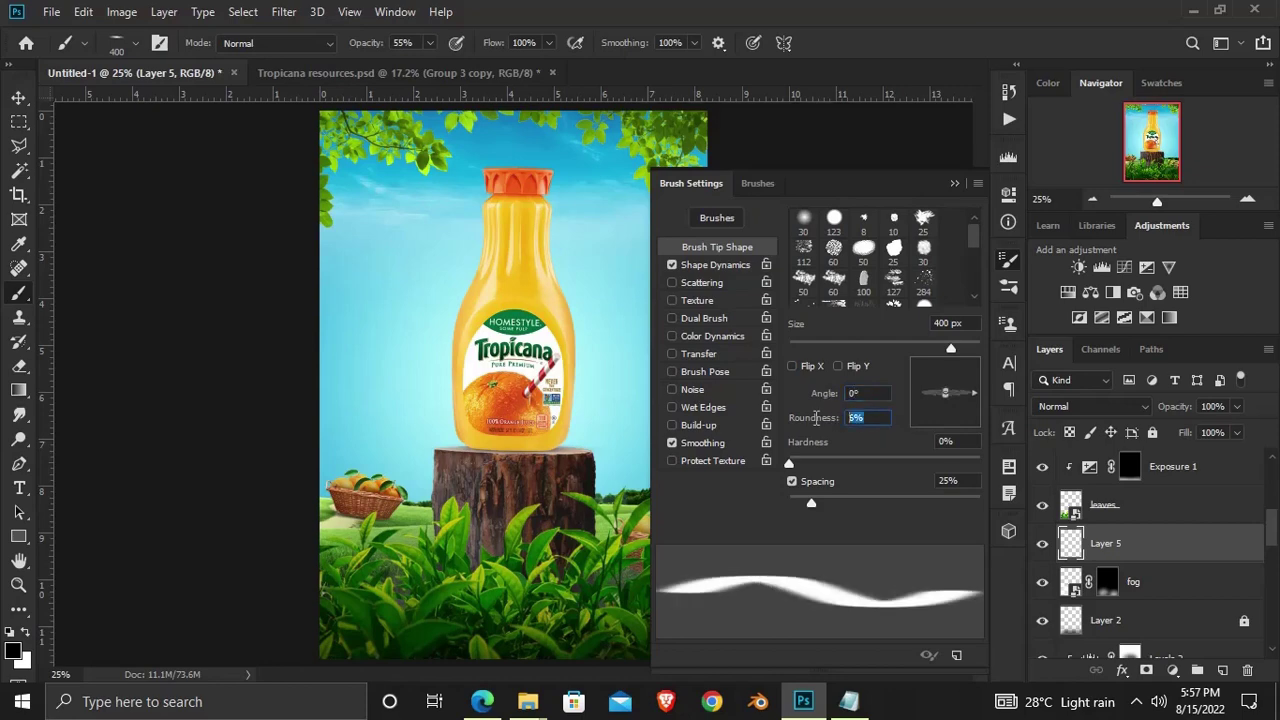
{"action": "type", "text": "100"}
{"action": "key", "text": "Return"}
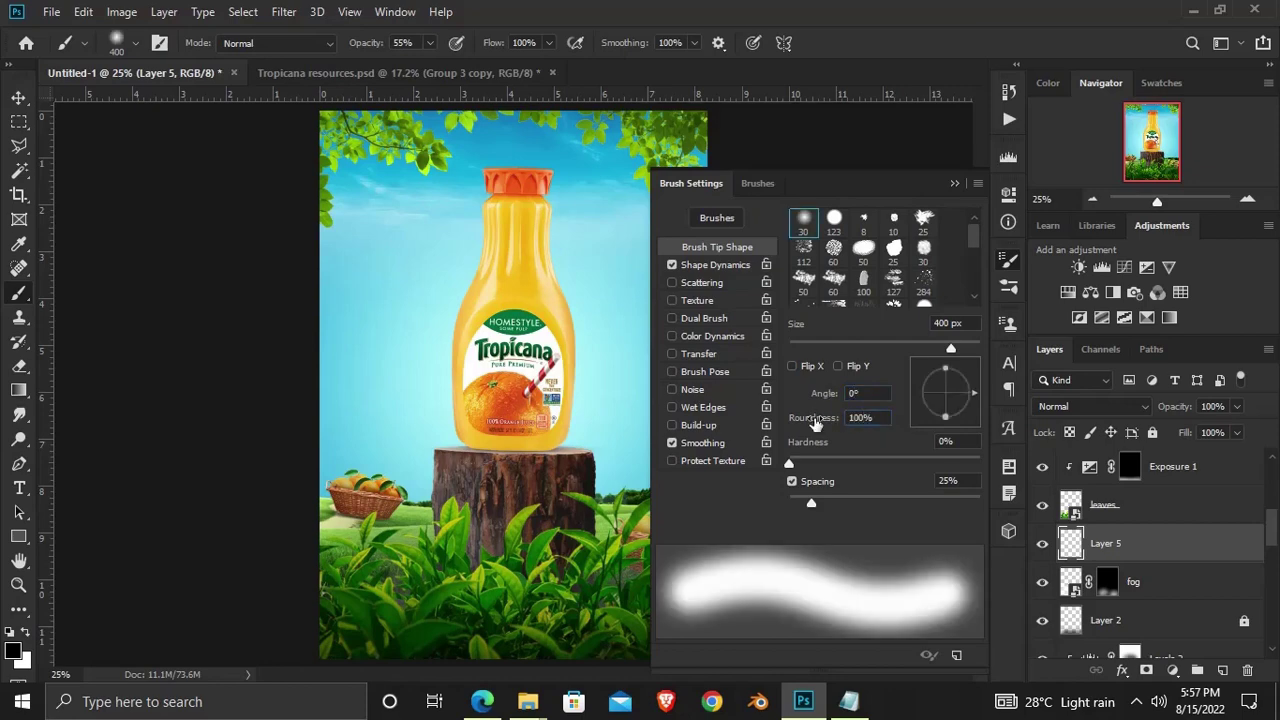
{"action": "left_click", "coordinate": [954, 184]}
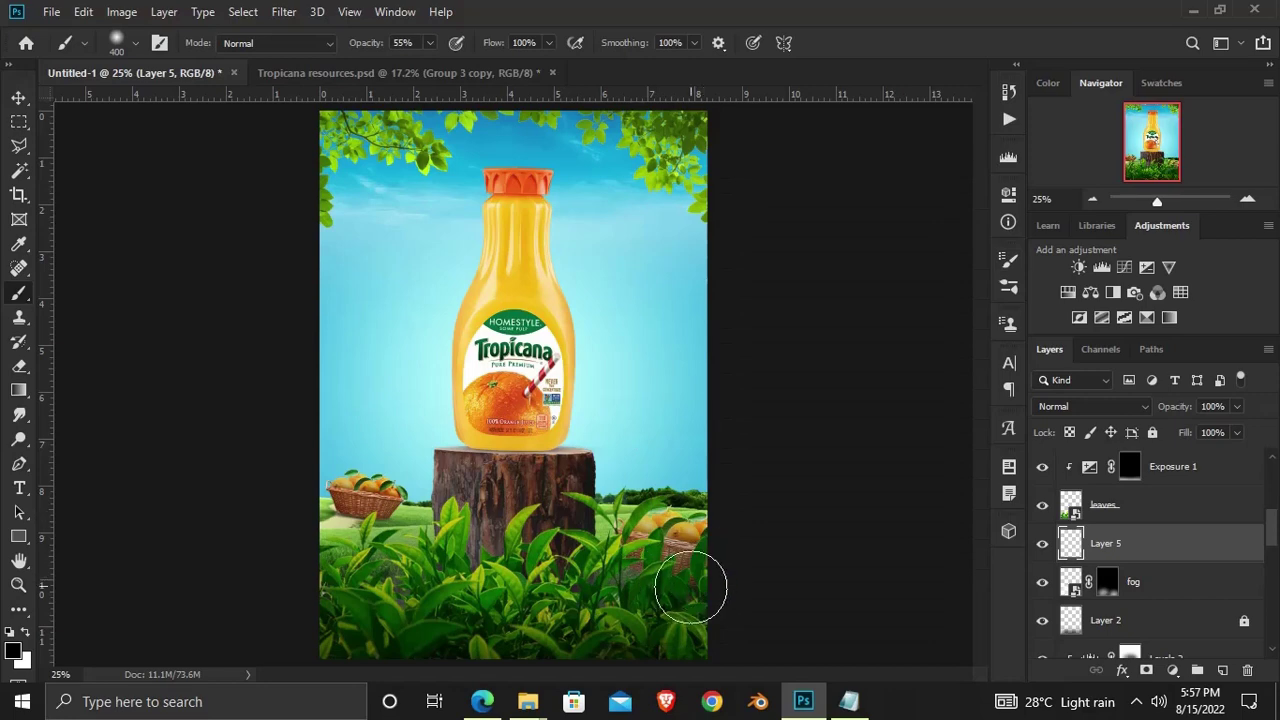
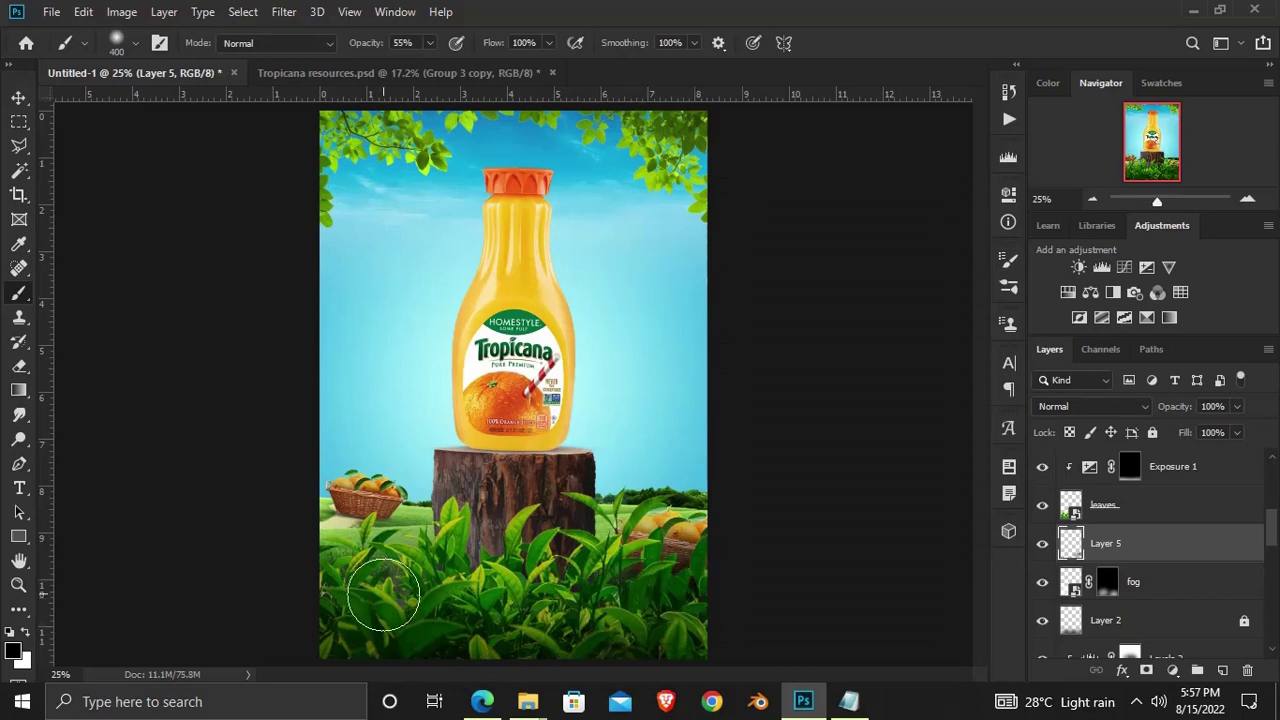
Darken the lower leaves on Layer 5 with soft brush strokes at 33% opacity
{"action": "left_click", "coordinate": [425, 44]}
{"action": "left_click", "coordinate": [605, 550]}
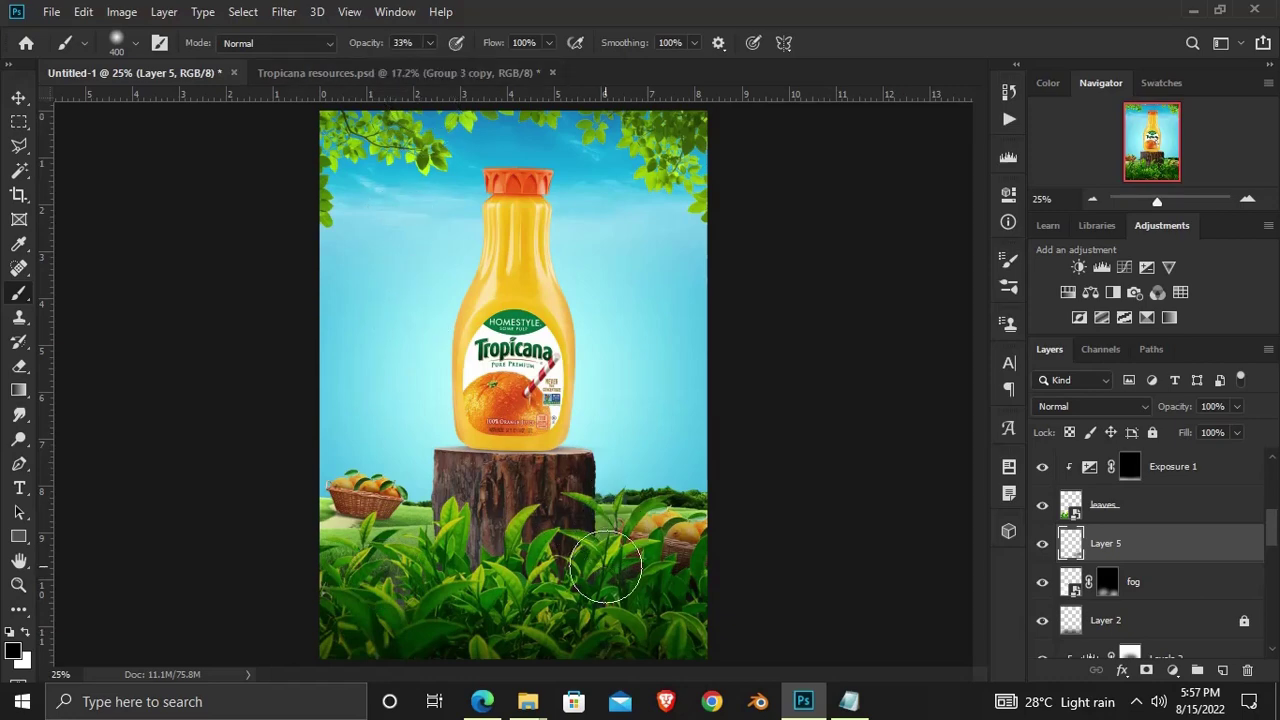
{"action": "mouse_move", "coordinate": [638, 570]}
{"action": "left_mouse_down"}
{"action": "mouse_move", "coordinate": [686, 571]}
{"action": "mouse_move", "coordinate": [451, 634]}
{"action": "mouse_move", "coordinate": [320, 586]}
{"action": "mouse_move", "coordinate": [323, 562]}
{"action": "mouse_move", "coordinate": [458, 597]}
{"action": "mouse_move", "coordinate": [408, 600]}
{"action": "left_mouse_up"}
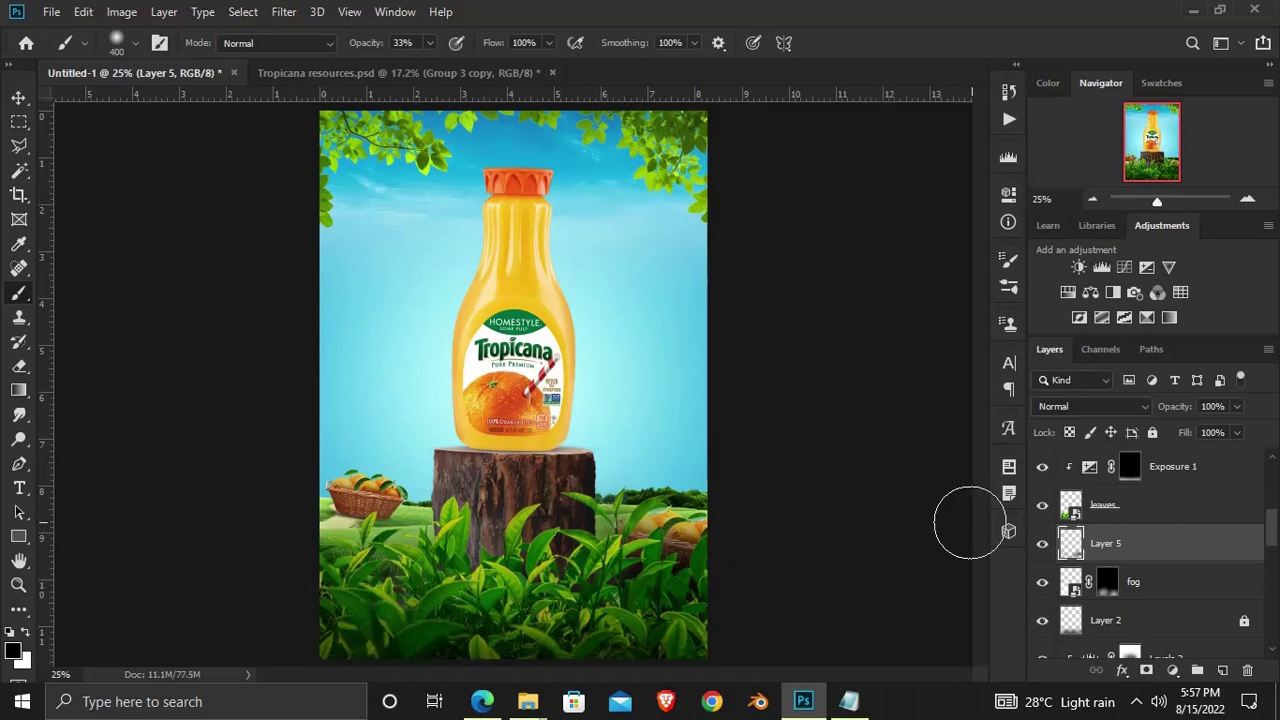
{"action": "left_click", "coordinate": [1042, 545]}
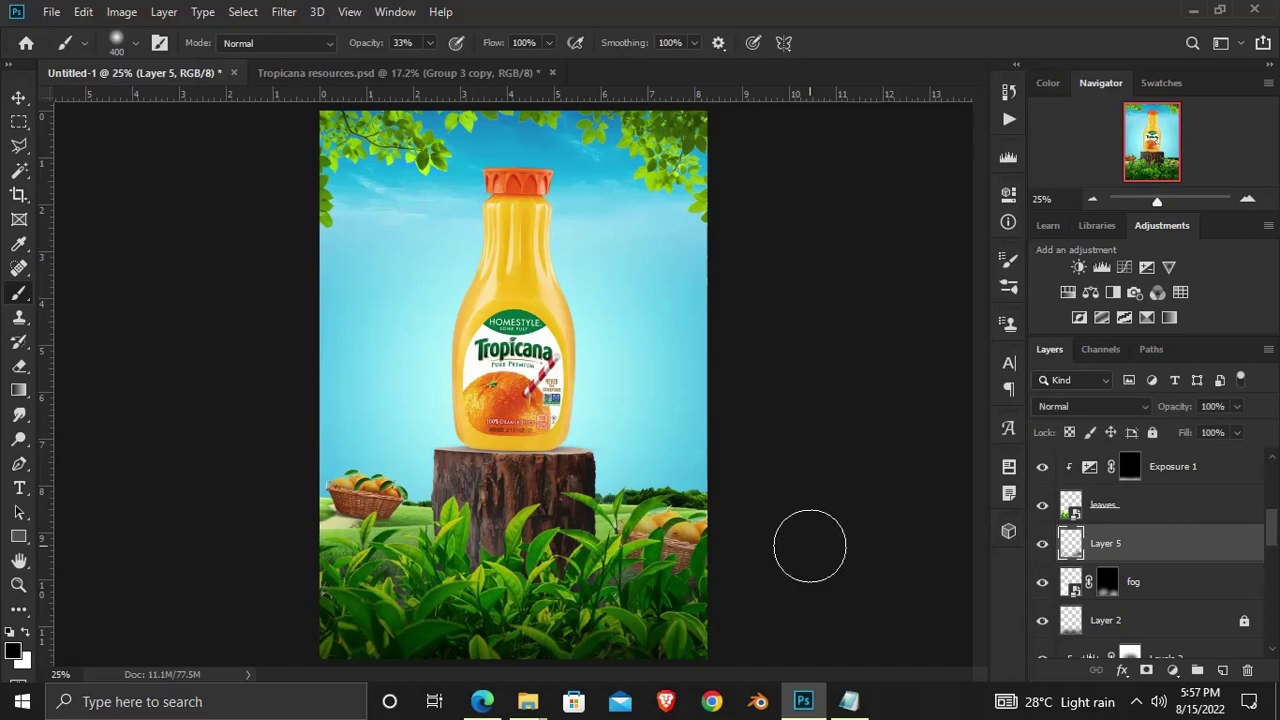
Drag the birds layer from Tropicana resources.psd into the poster document
{"action": "left_click", "coordinate": [20, 99]}
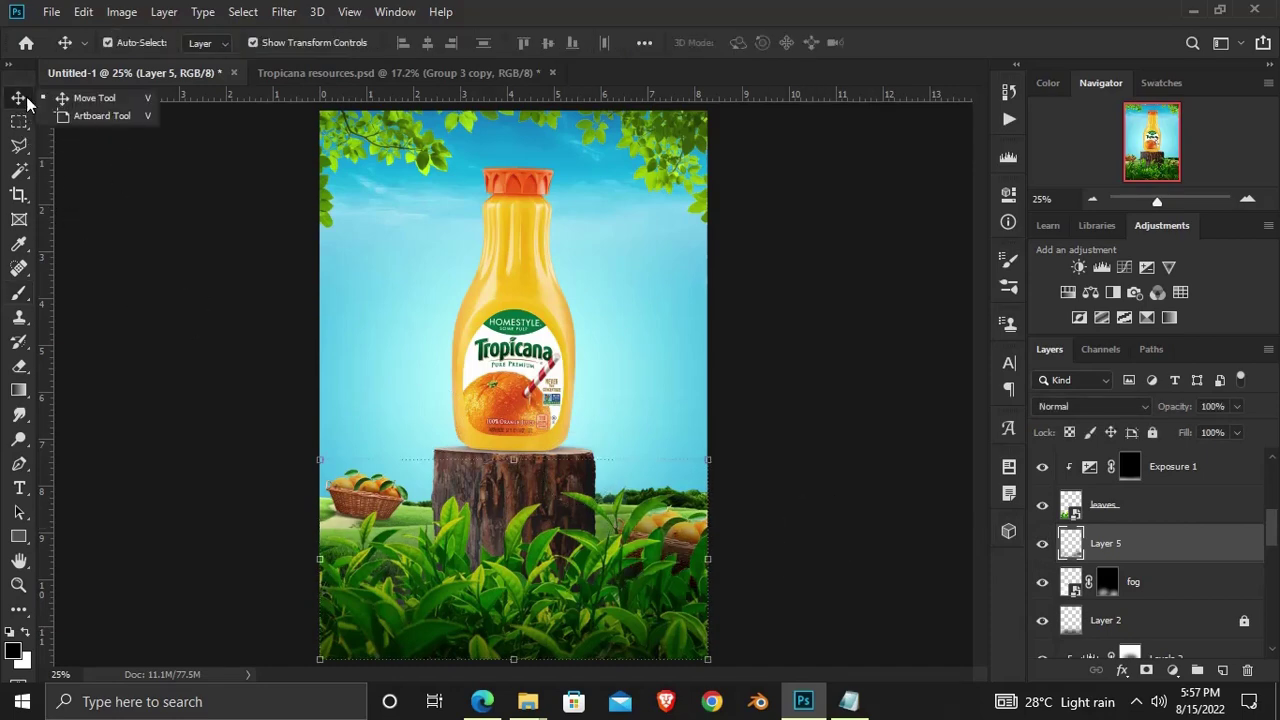
{"action": "left_click", "coordinate": [175, 248]}
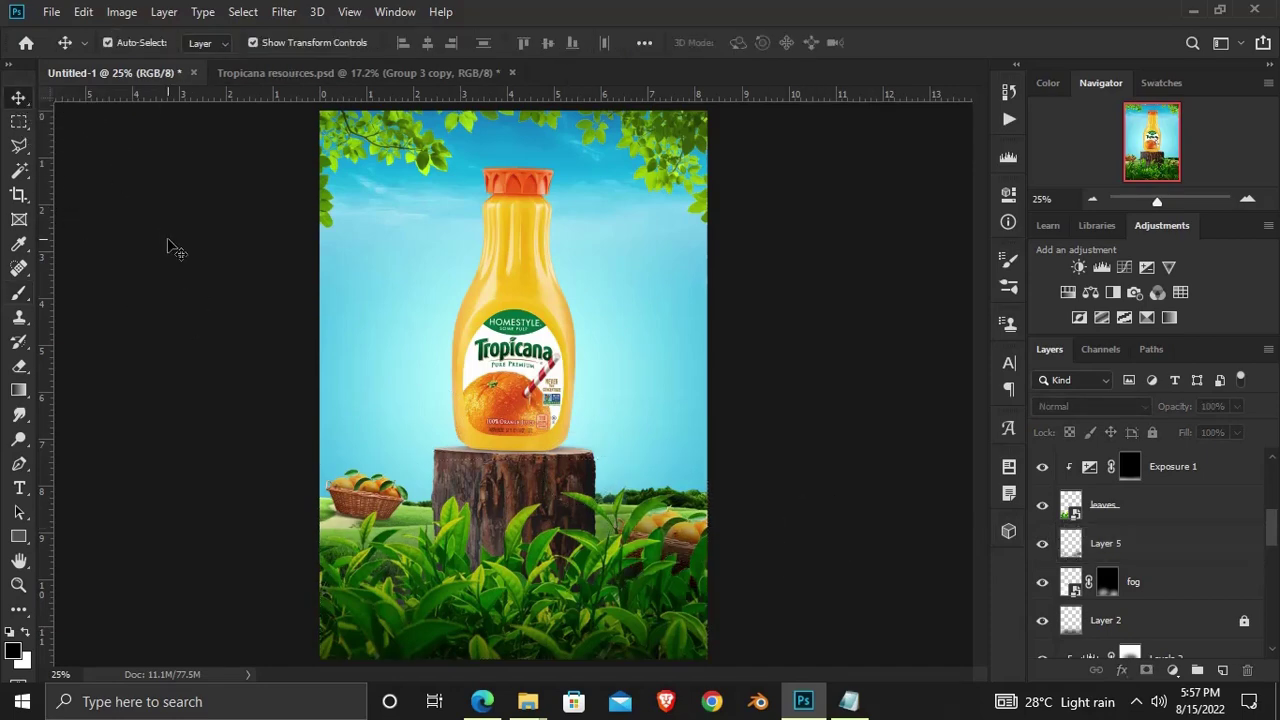
{"action": "left_click", "coordinate": [393, 80]}
{"action": "left_click", "coordinate": [400, 325]}
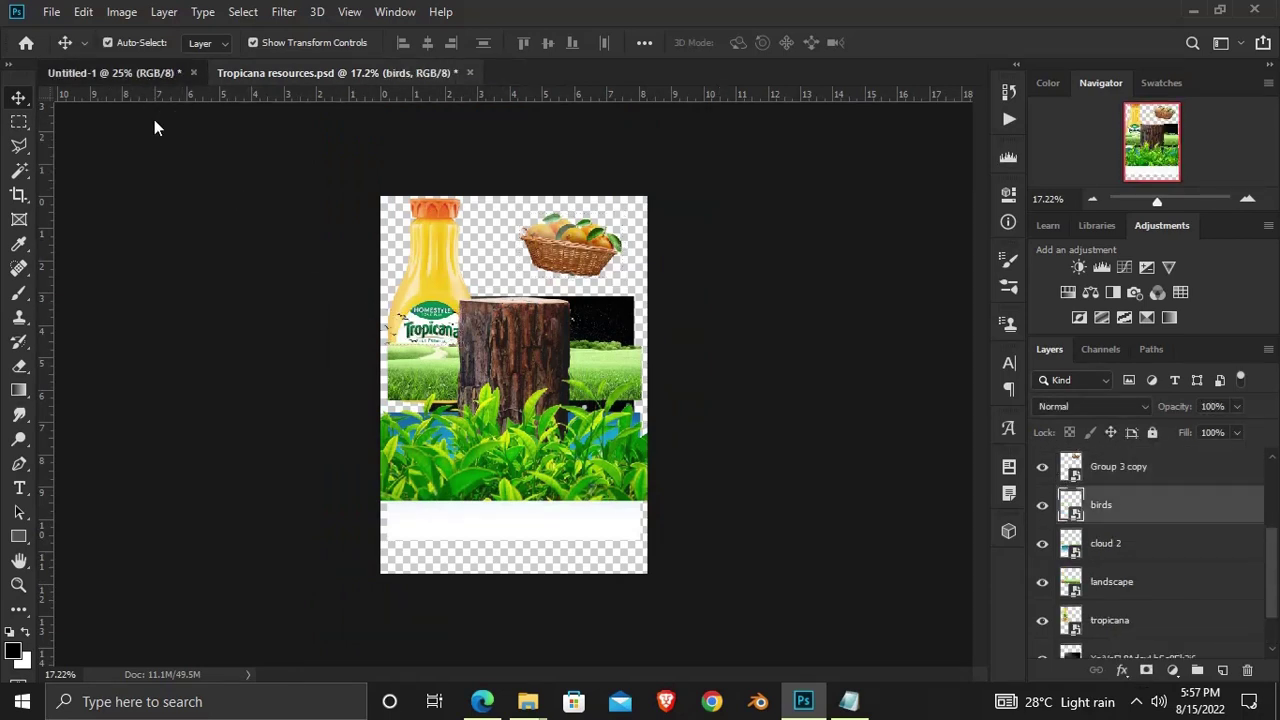
{"action": "mouse_move", "coordinate": [155, 103]}
{"action": "left_mouse_down"}
{"action": "mouse_move", "coordinate": [509, 356]}
{"action": "mouse_move", "coordinate": [437, 222]}
{"action": "mouse_move", "coordinate": [460, 215]}
{"action": "left_mouse_up"}
Scale the birds to about 61% and place them in the upper-left sky
{"action": "key", "text": "ctrl+t"}
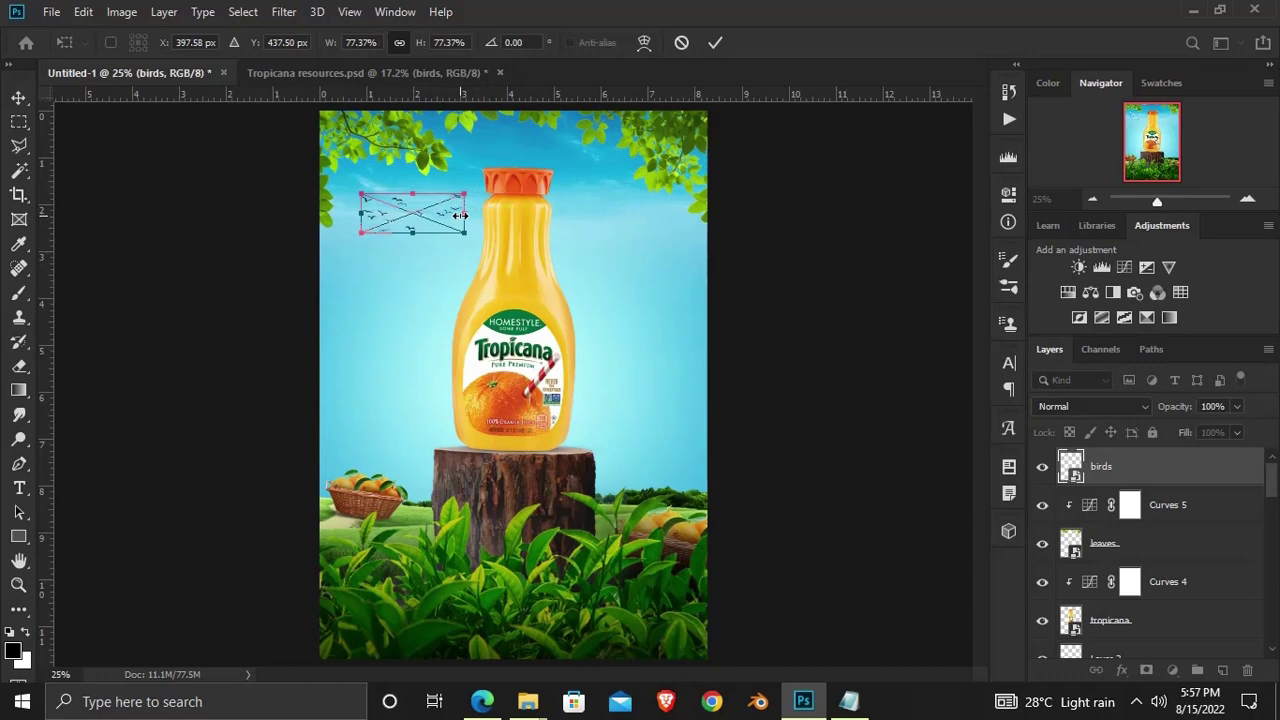
{"action": "key", "text": "Return"}
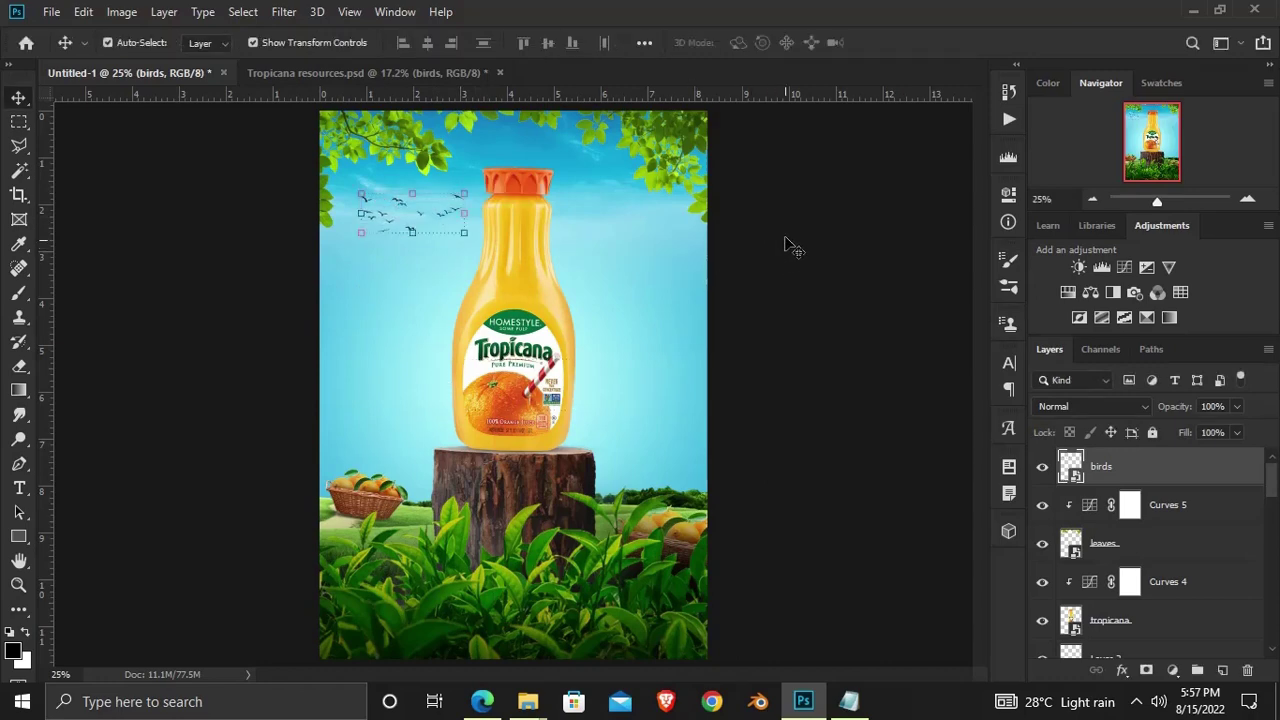
{"action": "key", "text": "ctrl+t"}
{"action": "left_click_drag", "start_coordinate": [463, 194], "coordinate": [398, 191]}
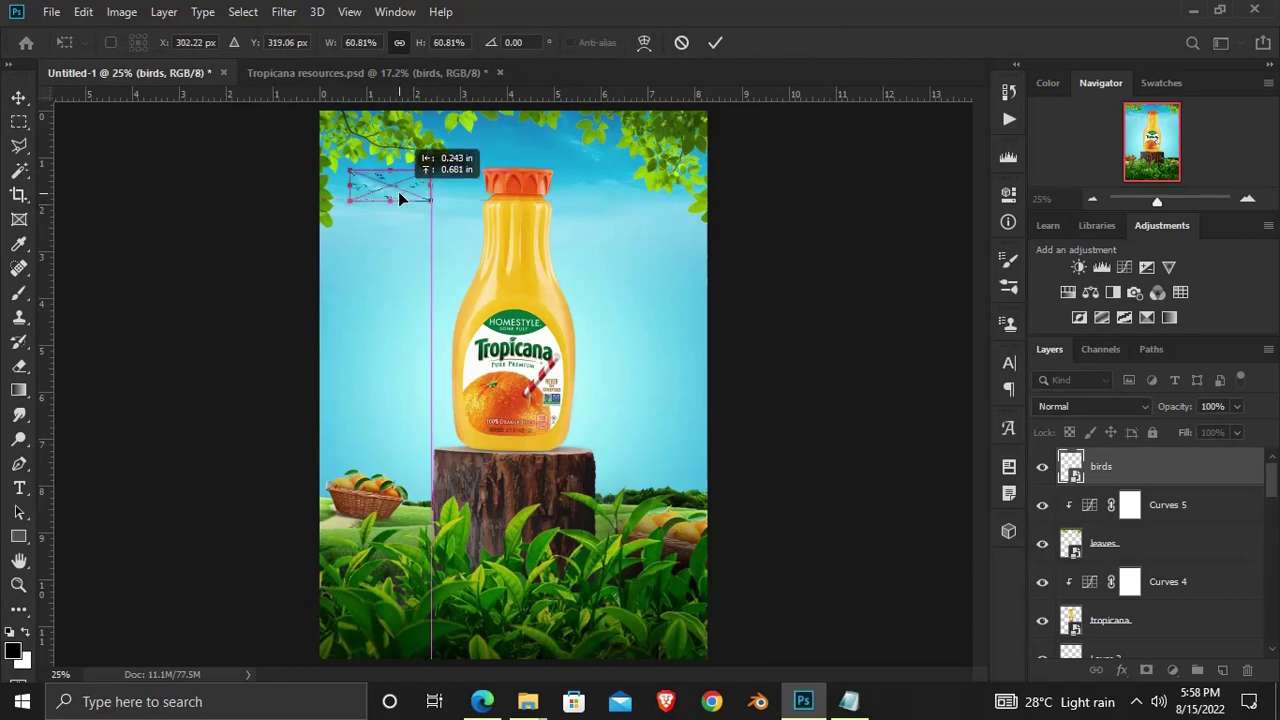
{"action": "key", "text": "Return"}
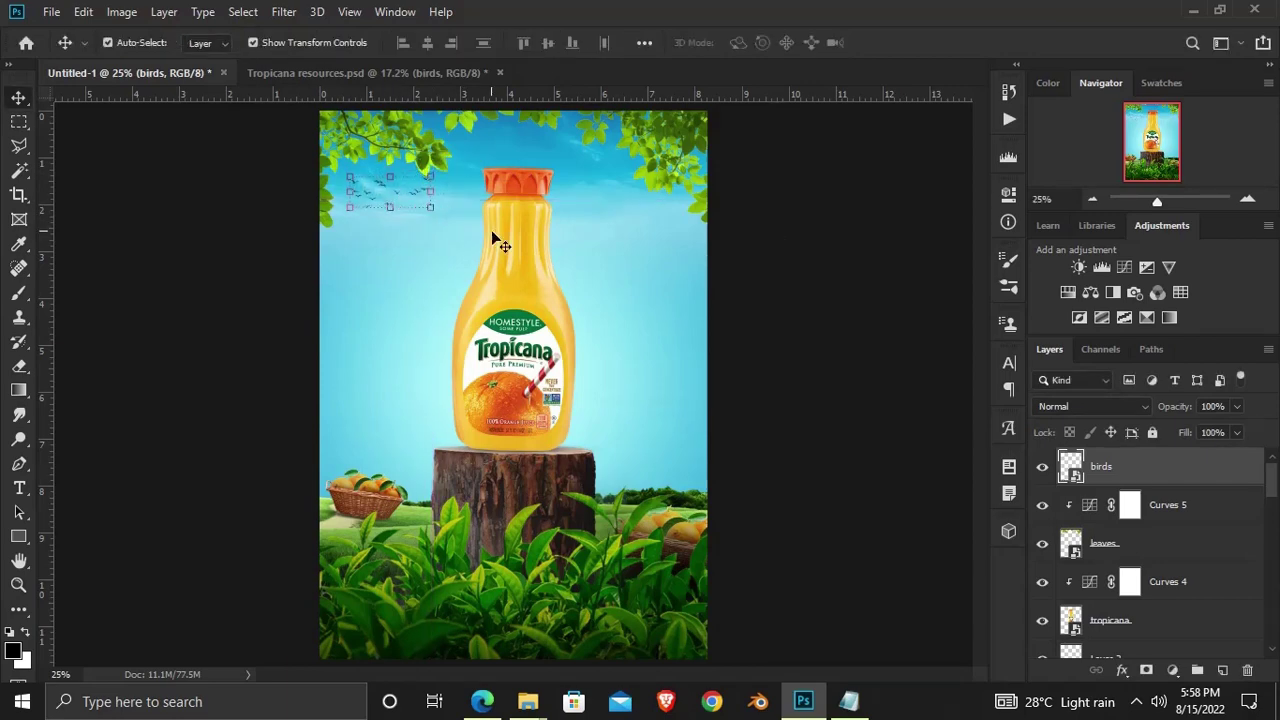
{"action": "left_click", "coordinate": [764, 277]}
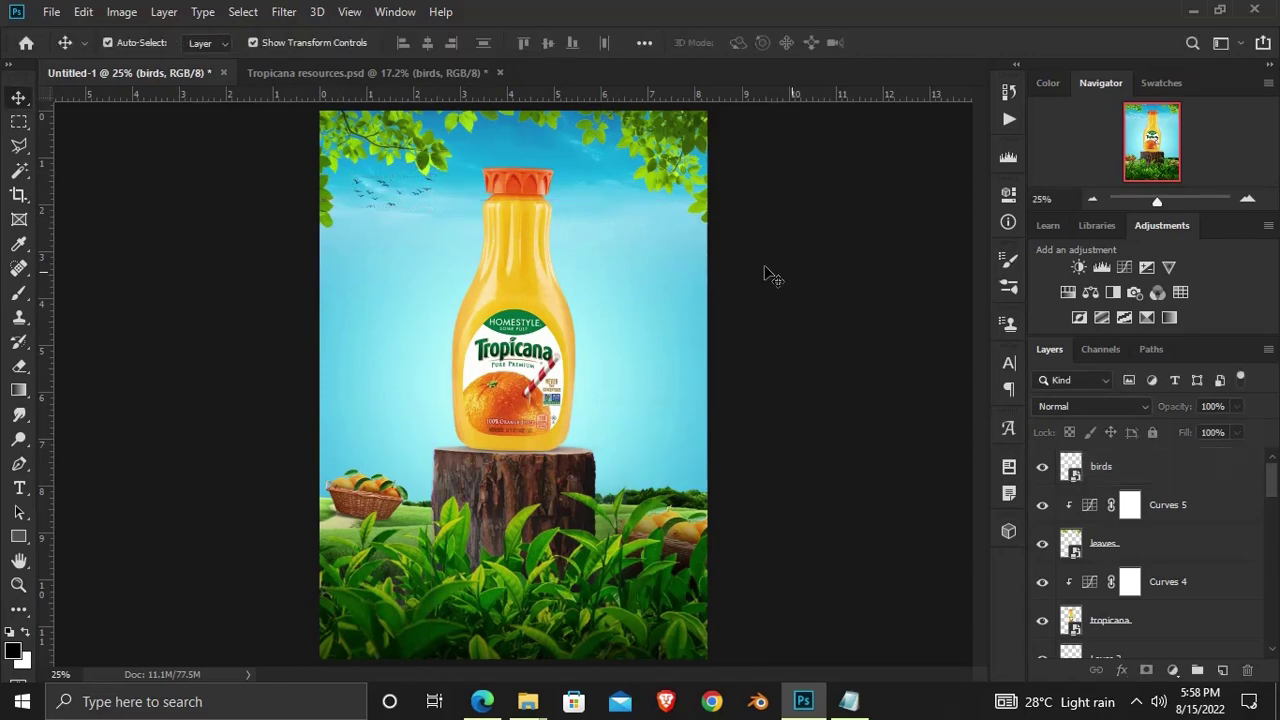
{"action": "left_click", "coordinate": [361, 78]}
Paste the dark sparkle image into the poster, stretch it taller and move it to the top
{"action": "left_click_drag", "start_coordinate": [599, 314], "coordinate": [603, 241]}
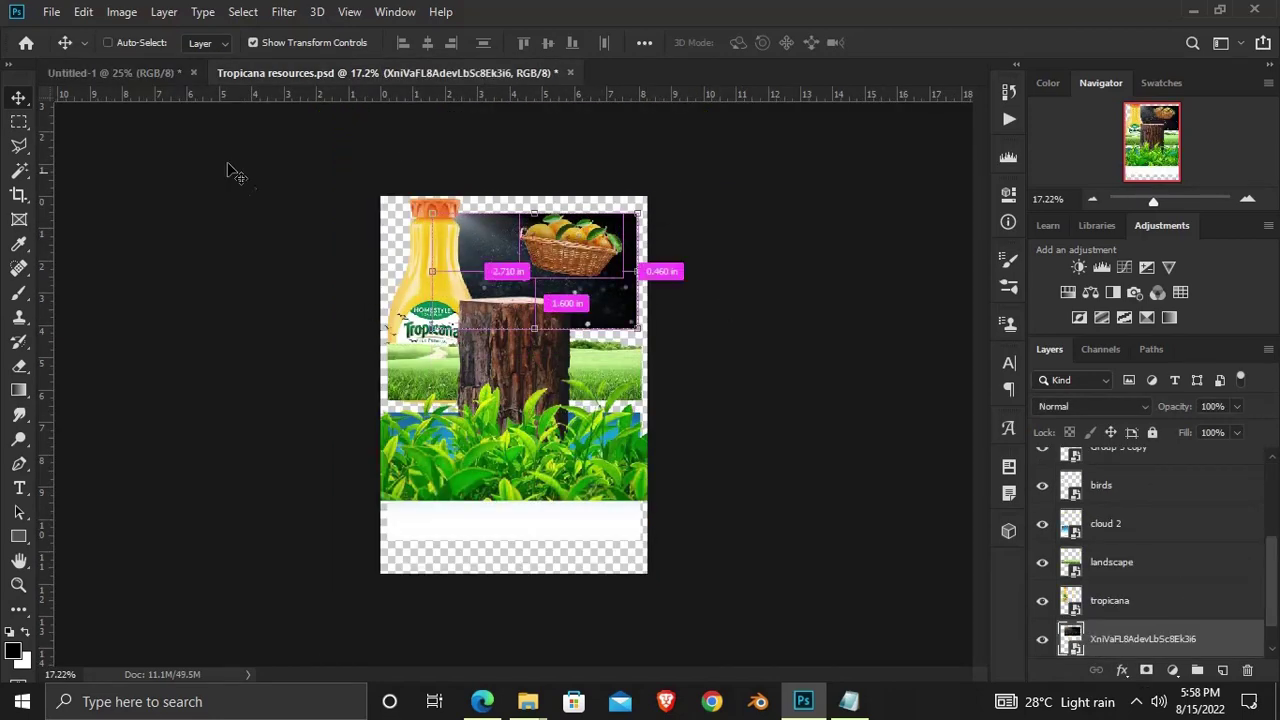
{"action": "left_click", "coordinate": [156, 79]}
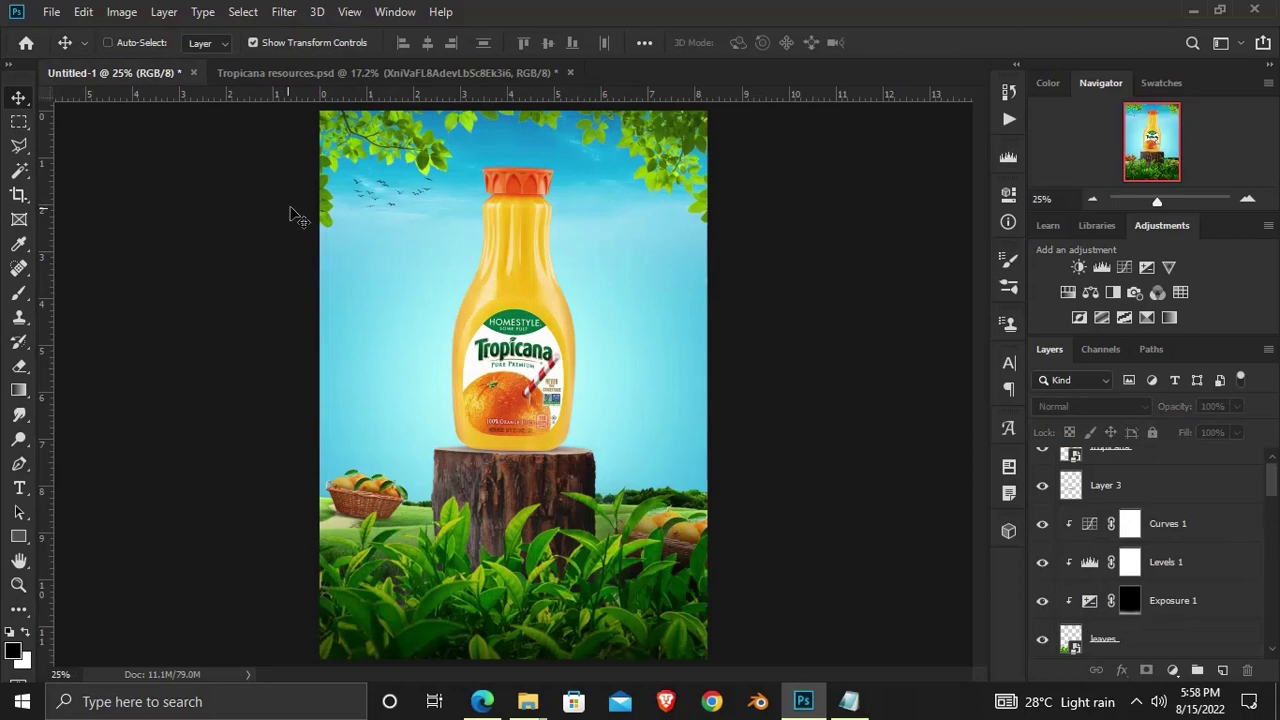
{"action": "key", "text": "ctrl+v"}
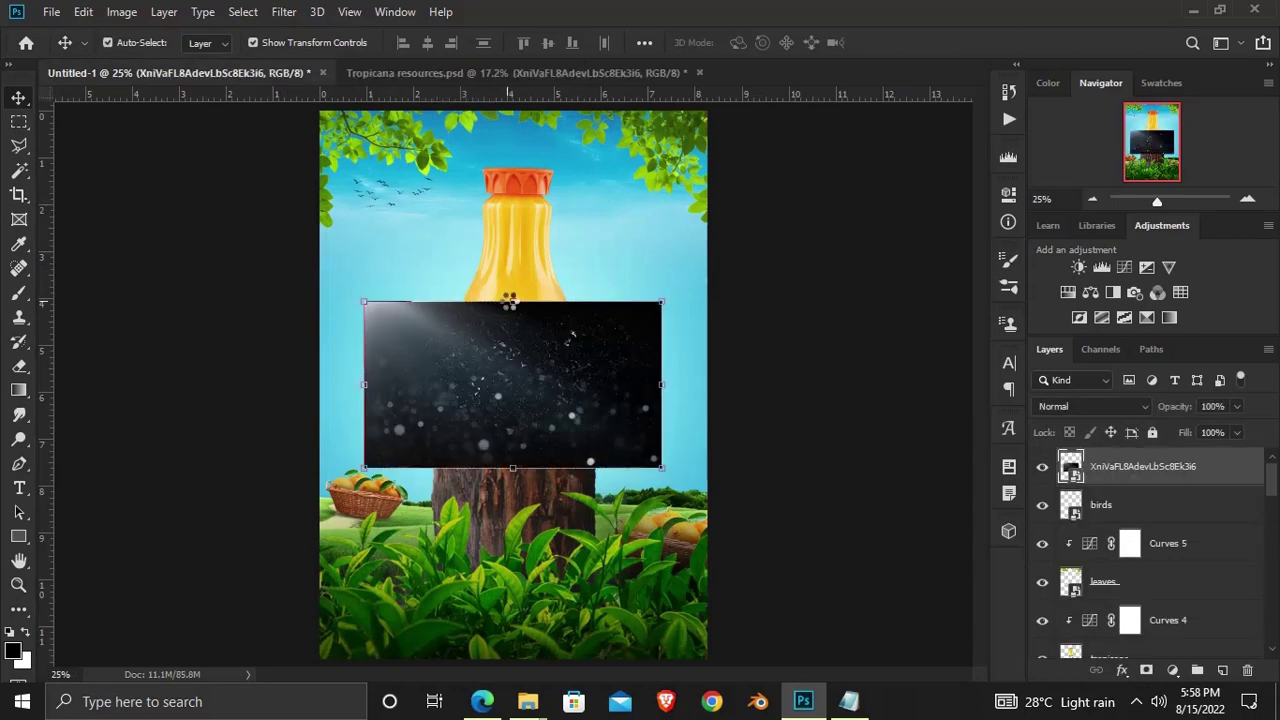
{"action": "left_click_drag", "start_coordinate": [509, 302], "coordinate": [509, 215]}
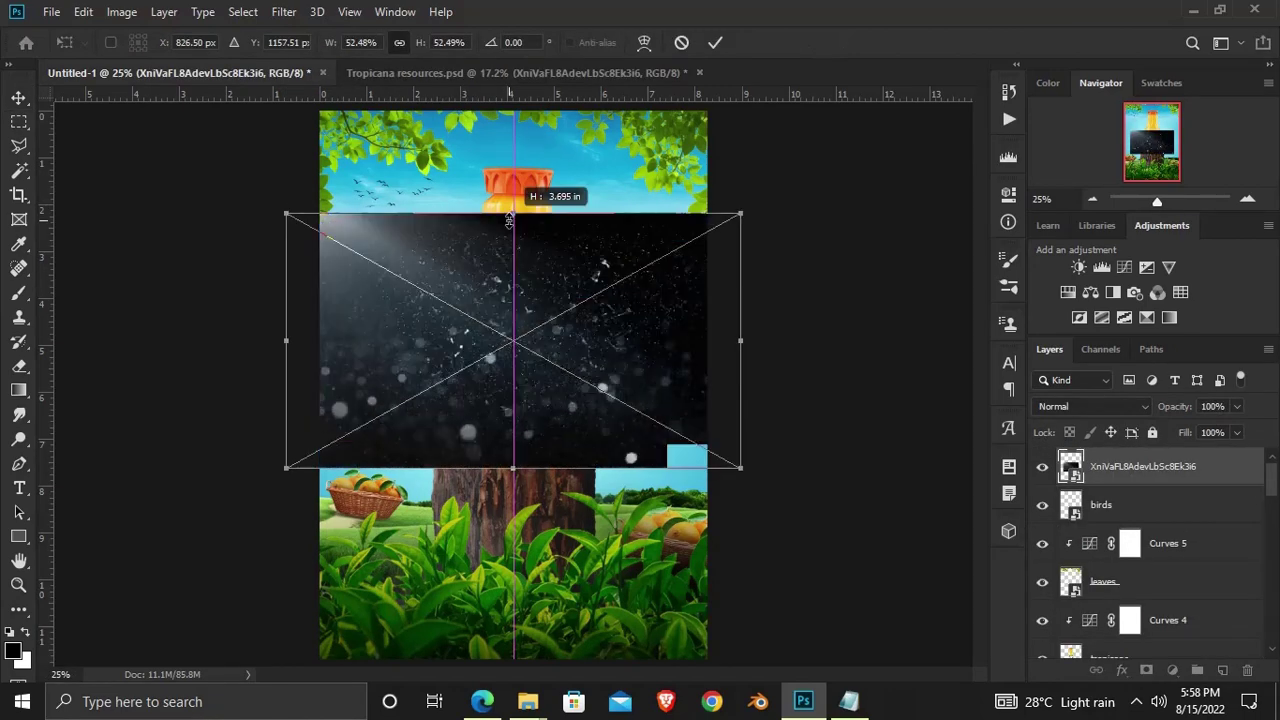
{"action": "key", "text": "Return"}
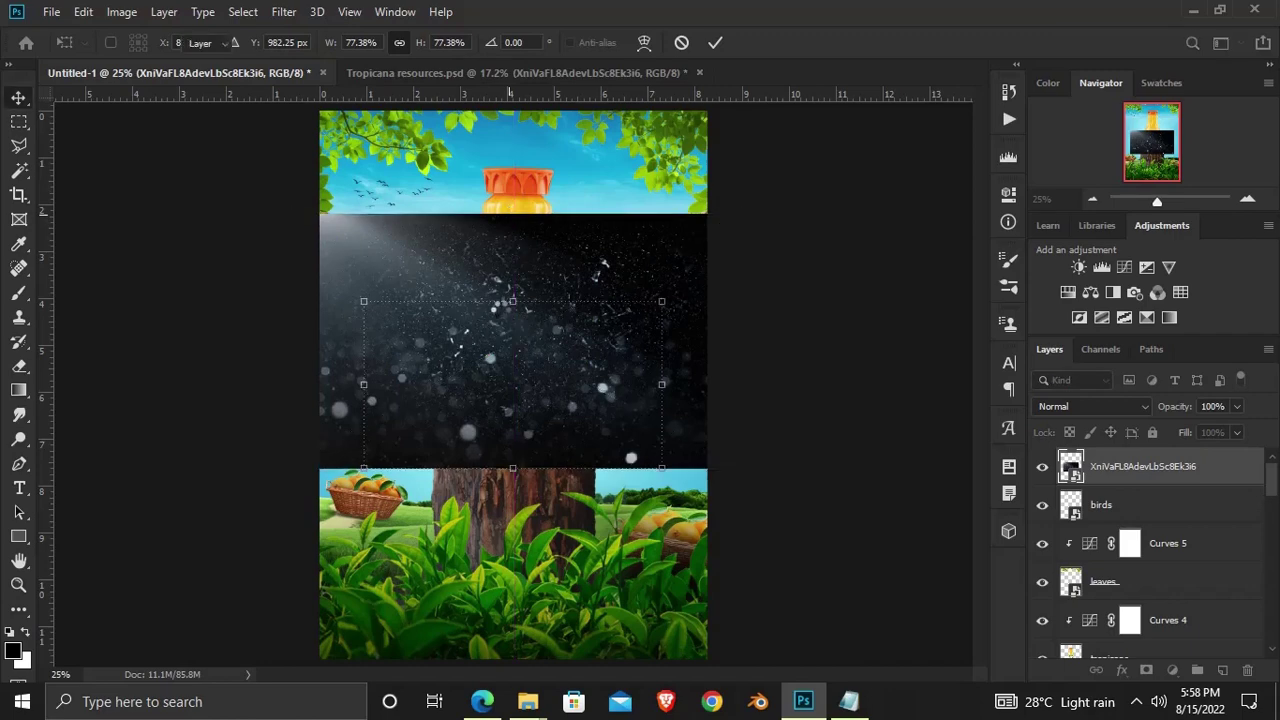
{"action": "key", "text": "Return"}
{"action": "left_click_drag", "start_coordinate": [500, 389], "coordinate": [500, 262]}
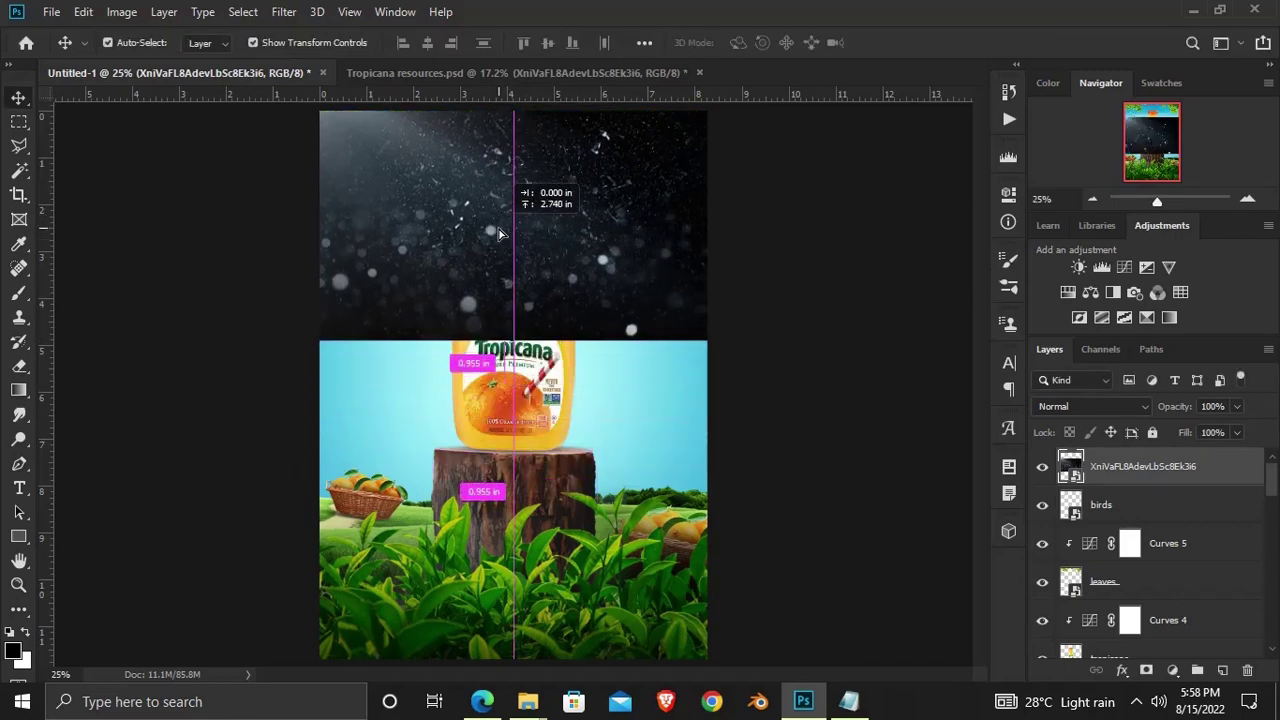
Set the sparkle layer's blend mode to Screen
{"action": "left_click", "coordinate": [1063, 405]}
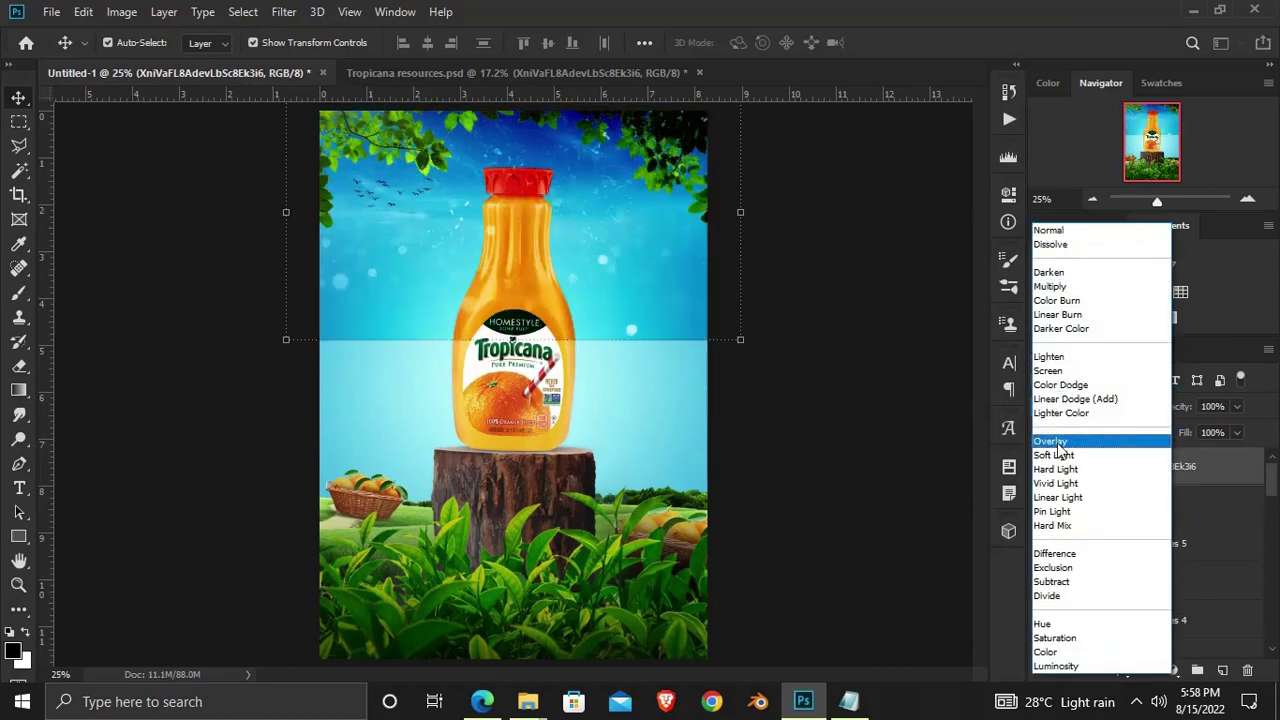
{"action": "left_click", "coordinate": [1057, 372]}
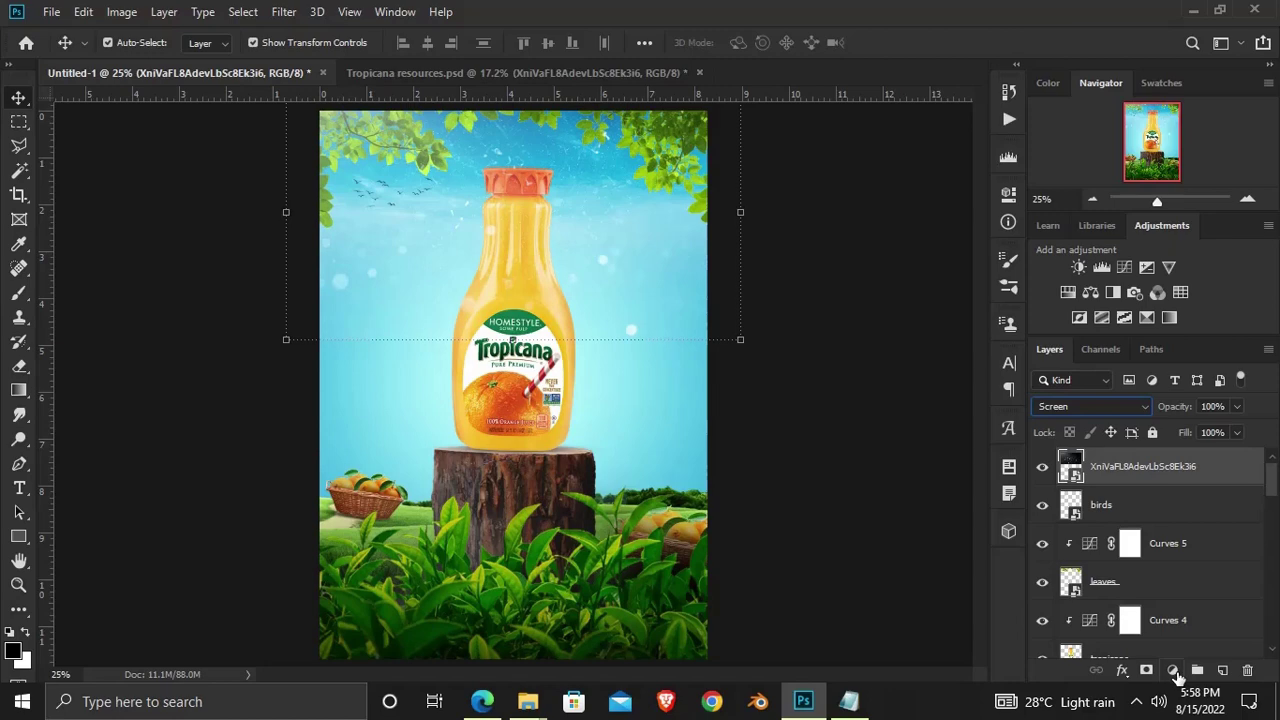
{"action": "left_click", "coordinate": [1175, 671]}
Add a Levels adjustment clipped to the sparkle layer with black input raised to 54
{"action": "left_click", "coordinate": [1170, 418]}
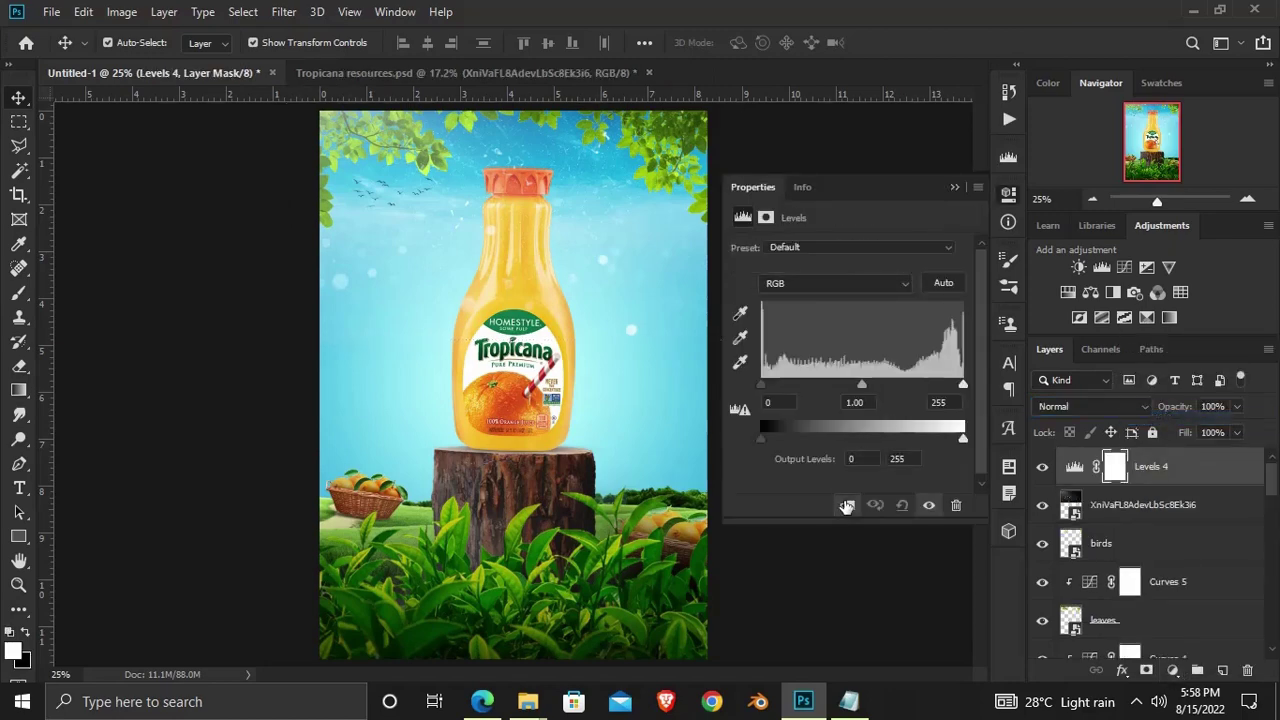
{"action": "left_click", "coordinate": [846, 507]}
{"action": "left_click_drag", "start_coordinate": [766, 384], "coordinate": [797, 385]}
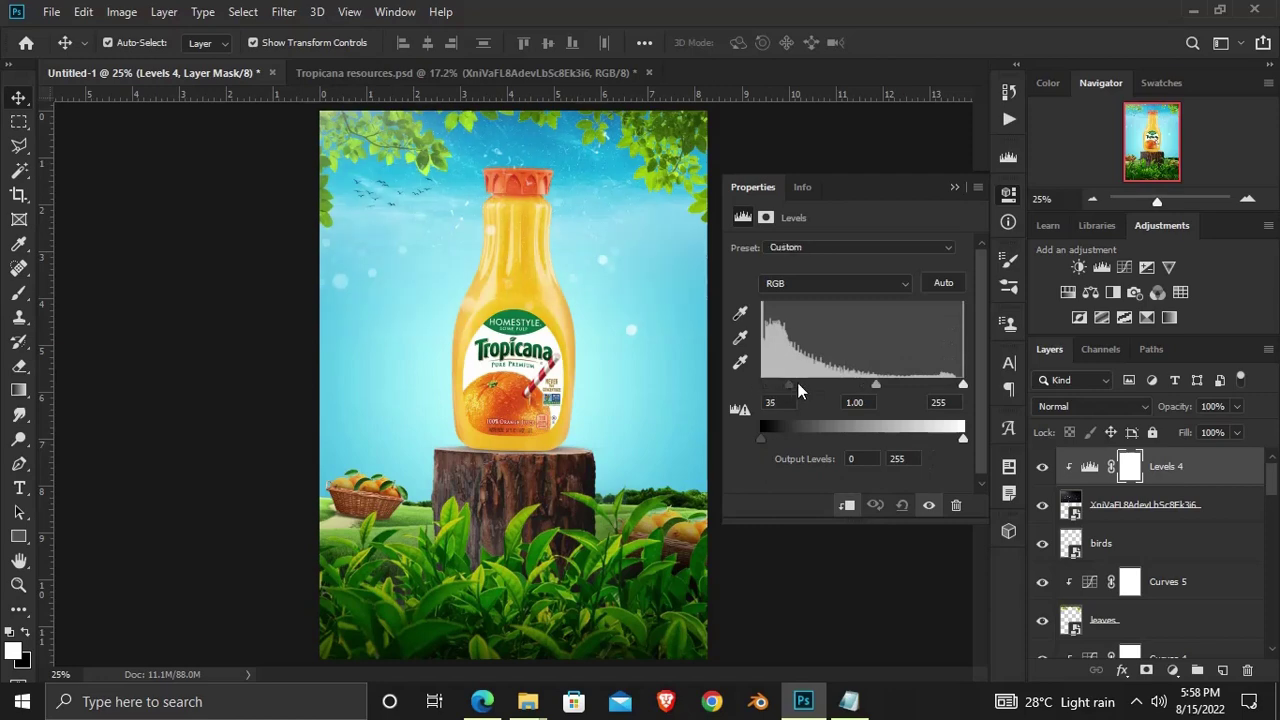
{"action": "left_click", "coordinate": [952, 189]}
Add a layer mask to the sparkle layer and set up a black brush at 65% opacity
{"action": "left_click", "coordinate": [1125, 508]}
{"action": "left_click", "coordinate": [1146, 670]}
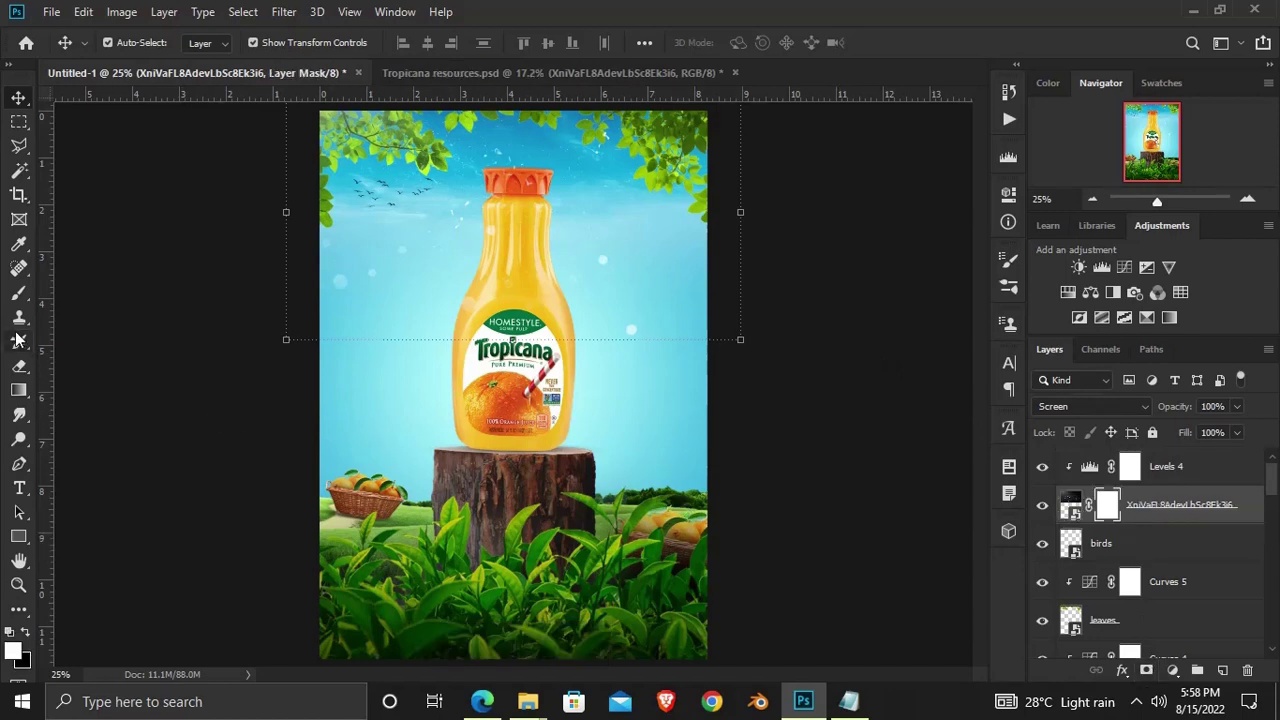
{"action": "left_click", "coordinate": [18, 292]}
{"action": "right_click", "coordinate": [18, 292]}
{"action": "left_click", "coordinate": [100, 294]}
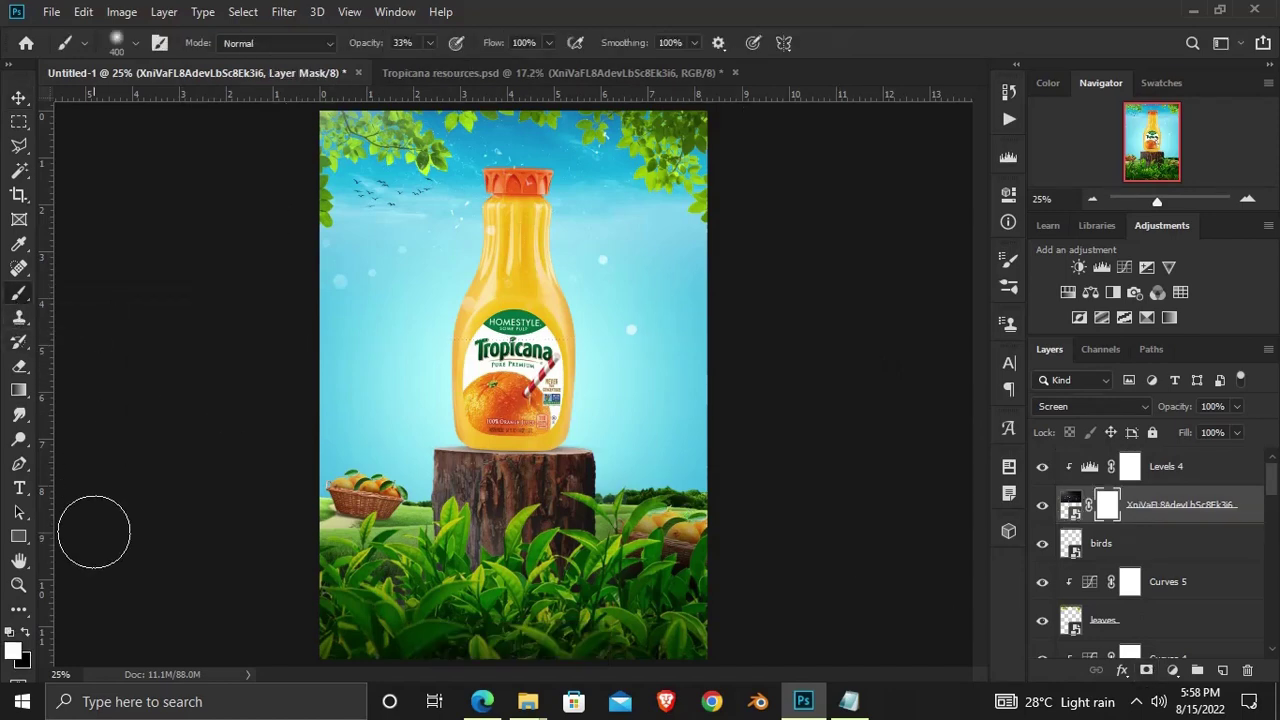
{"action": "left_click", "coordinate": [26, 634]}
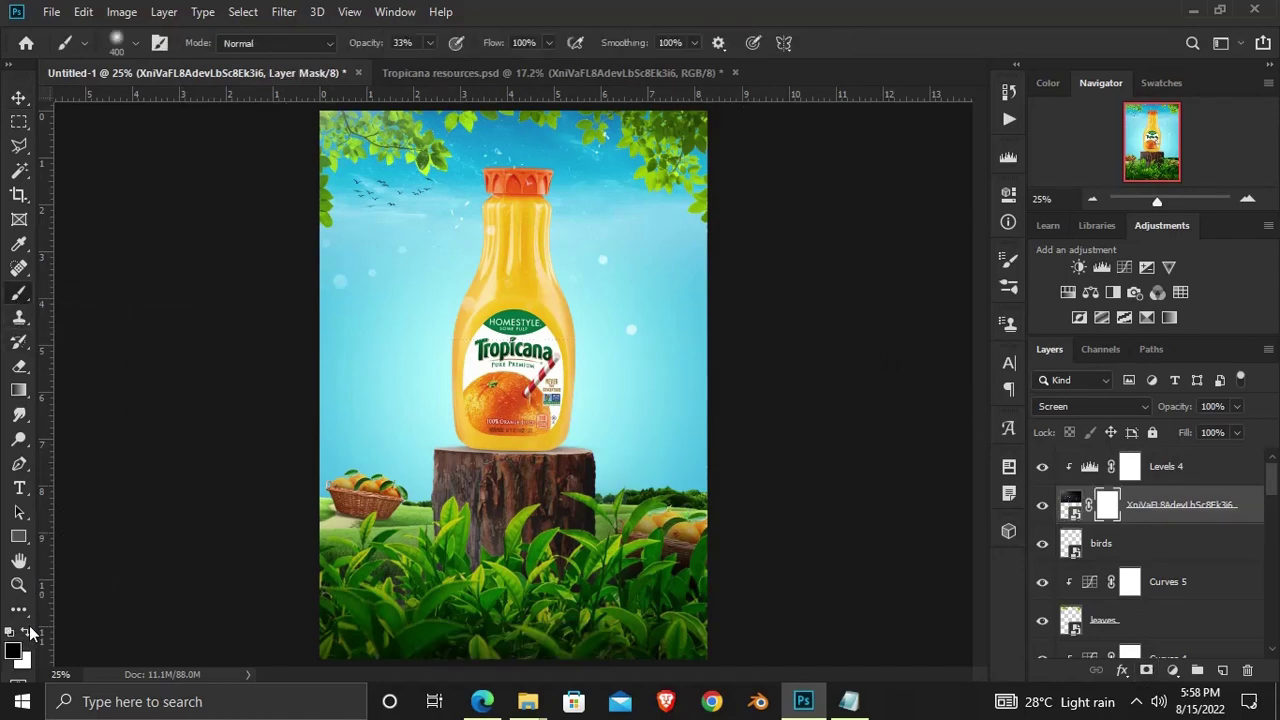
{"action": "left_click", "coordinate": [430, 43]}
{"action": "left_click_drag", "start_coordinate": [432, 65], "coordinate": [460, 65]}
{"action": "right_click", "coordinate": [18, 97]}
{"action": "left_click", "coordinate": [82, 94]}
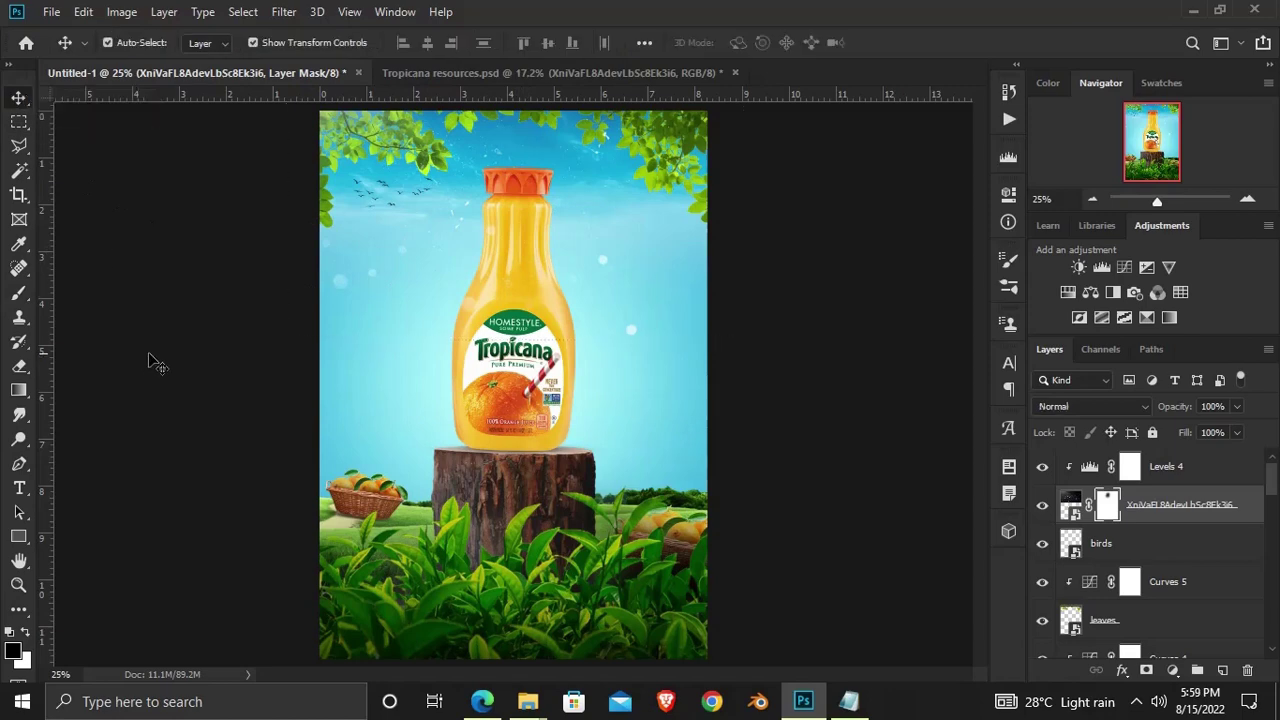
{"action": "left_click", "coordinate": [460, 210]}
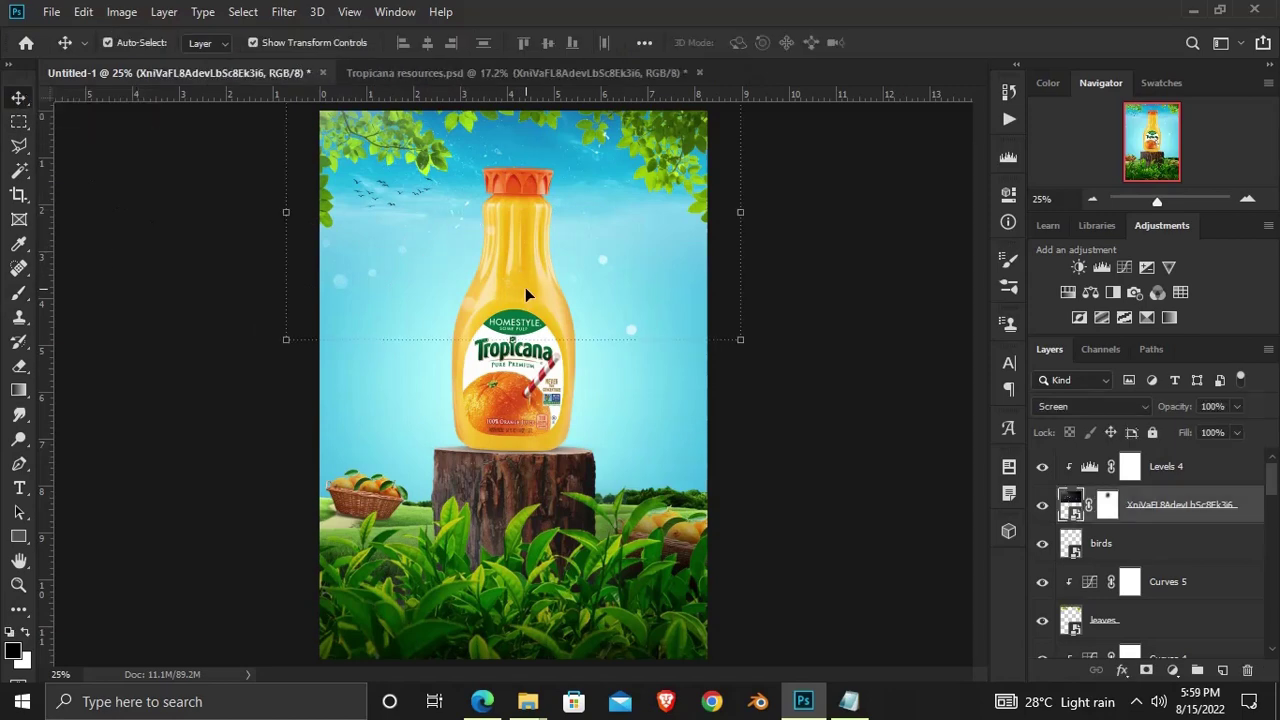
Duplicate the screen-blended light layer and move the copy down over the stump area
{"action": "key", "text": "ctrl+j"}
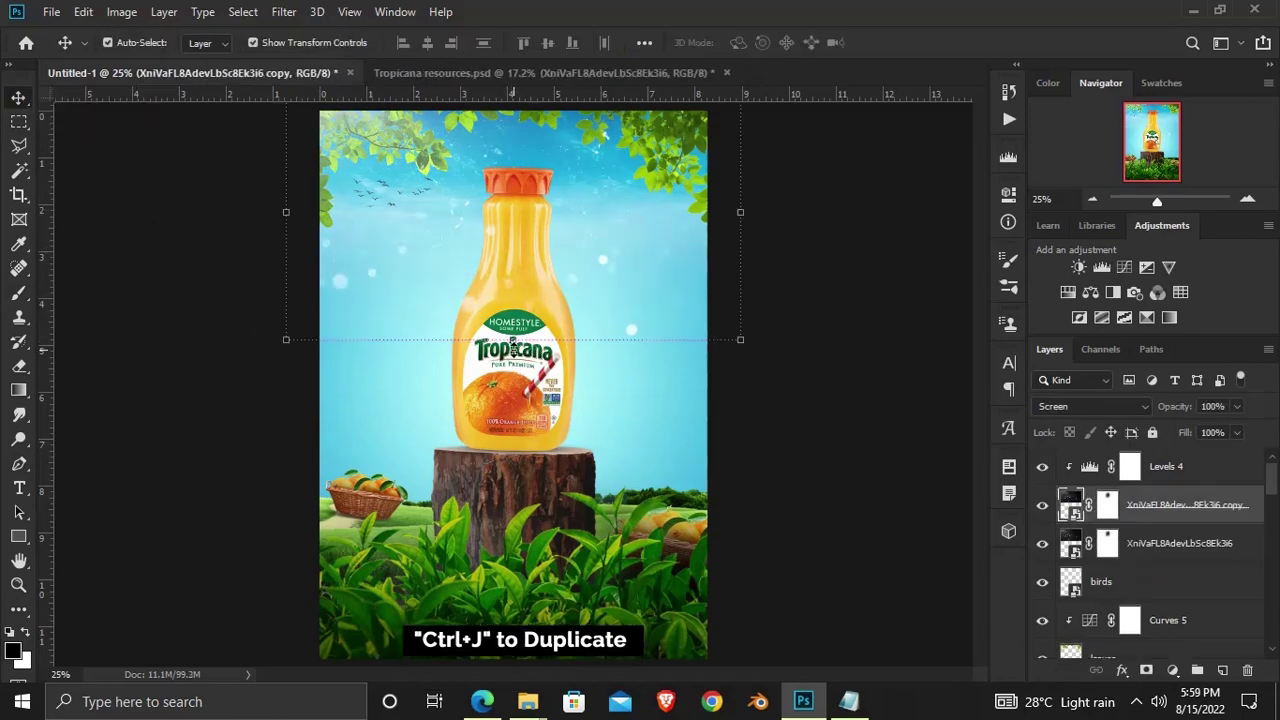
{"action": "key", "text": "ctrl+t"}
{"action": "left_click_drag", "start_coordinate": [511, 214], "coordinate": [506, 437]}
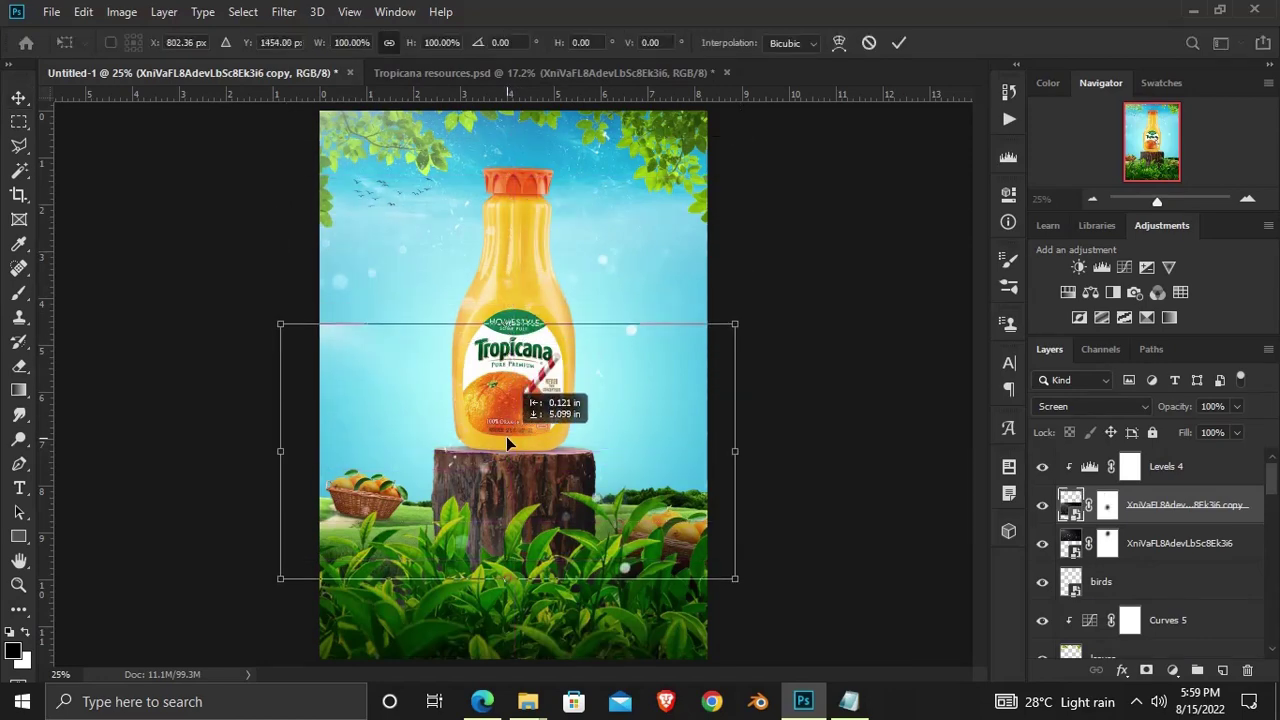
{"action": "left_click", "coordinate": [898, 44]}
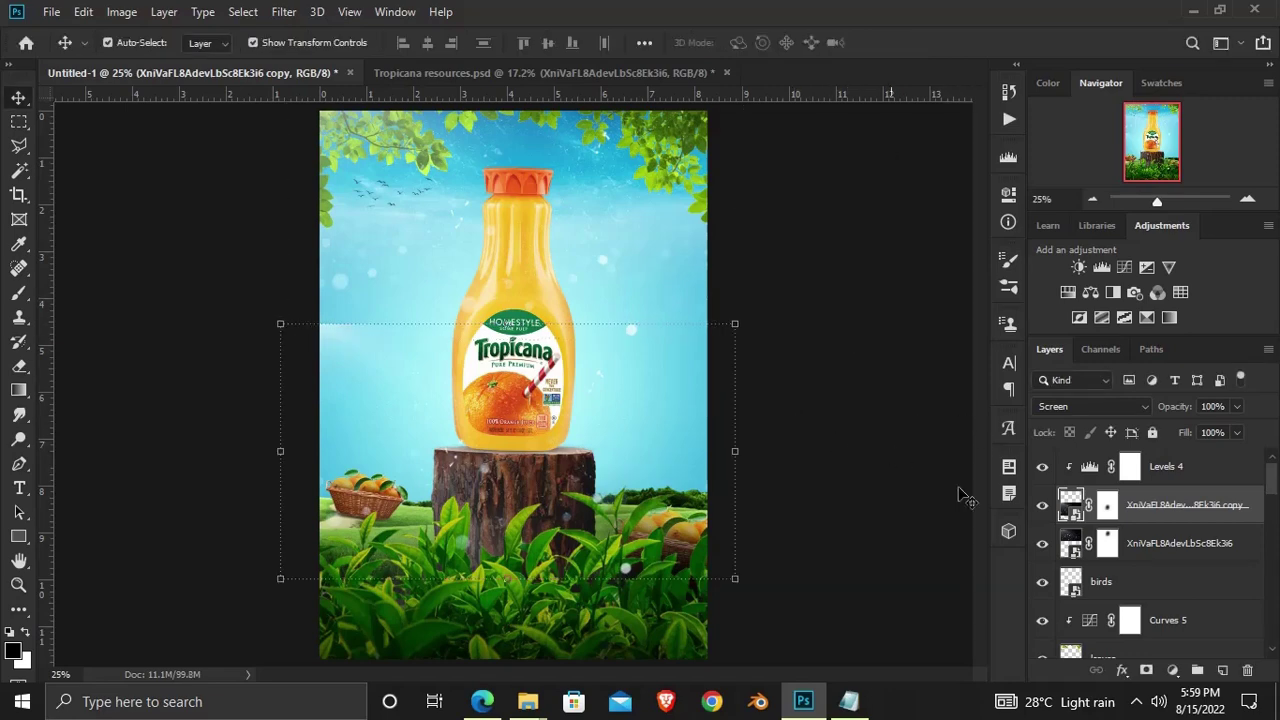
Restack the original light layer above its copy, checking Levels 4 on and off
{"action": "left_click", "coordinate": [1143, 543]}
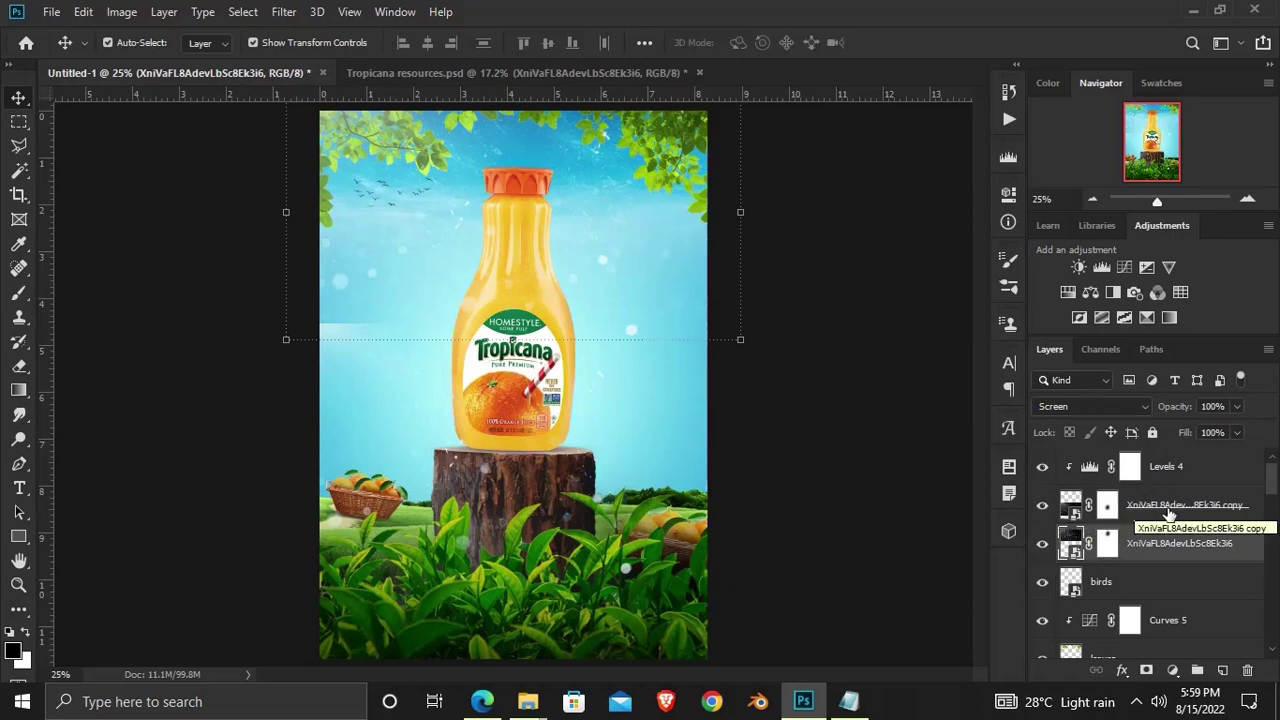
{"action": "left_click", "coordinate": [1042, 466]}
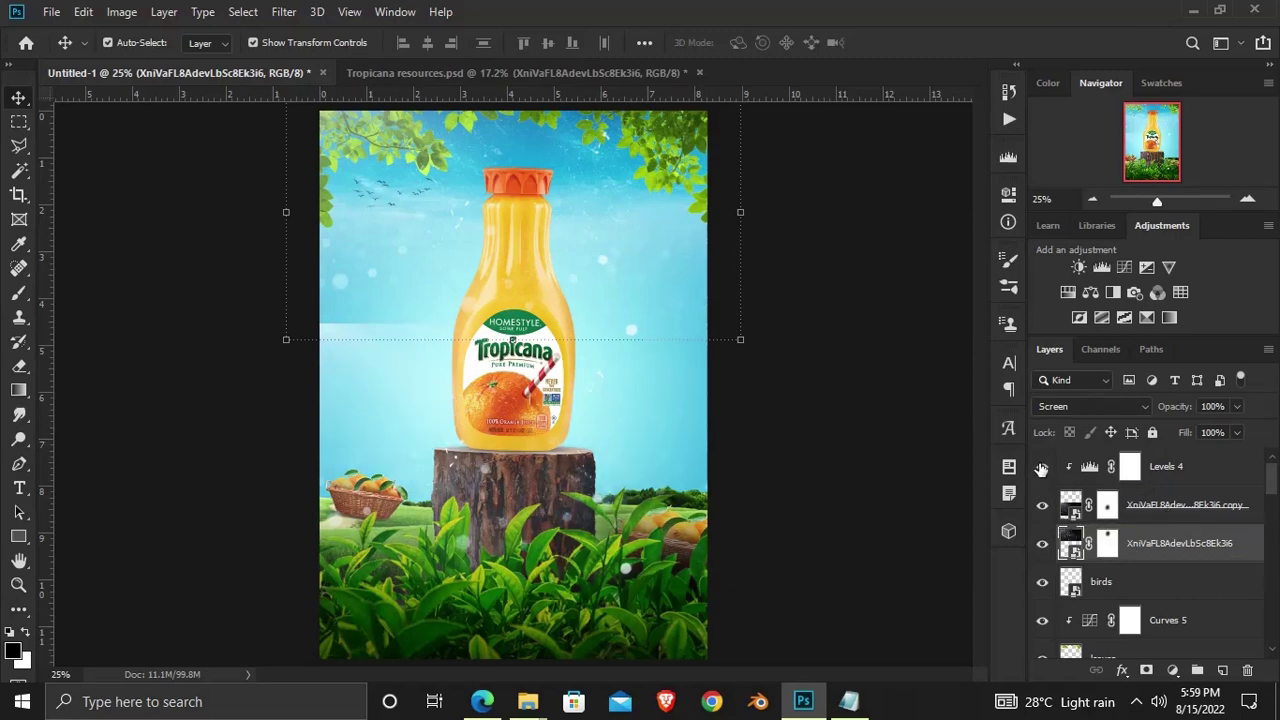
{"action": "left_click", "coordinate": [1042, 466]}
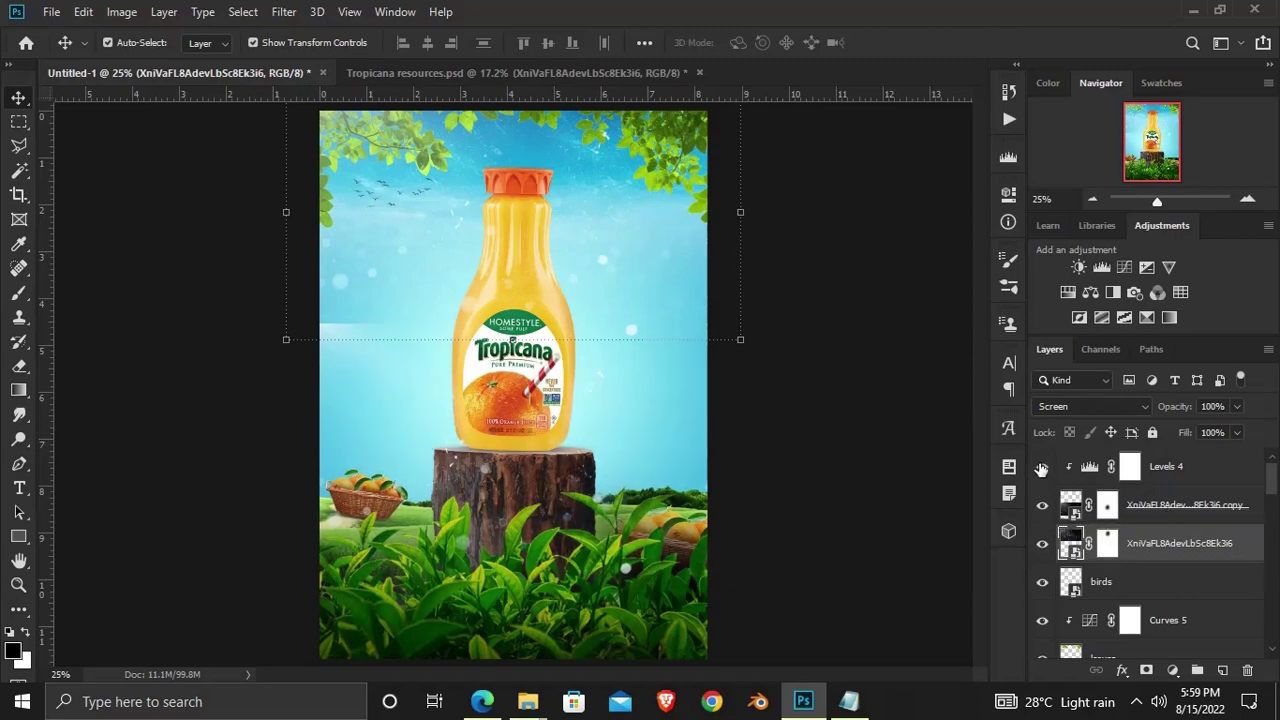
{"action": "left_click", "coordinate": [1150, 506]}
{"action": "left_click_drag", "start_coordinate": [1155, 540], "coordinate": [1150, 510]}
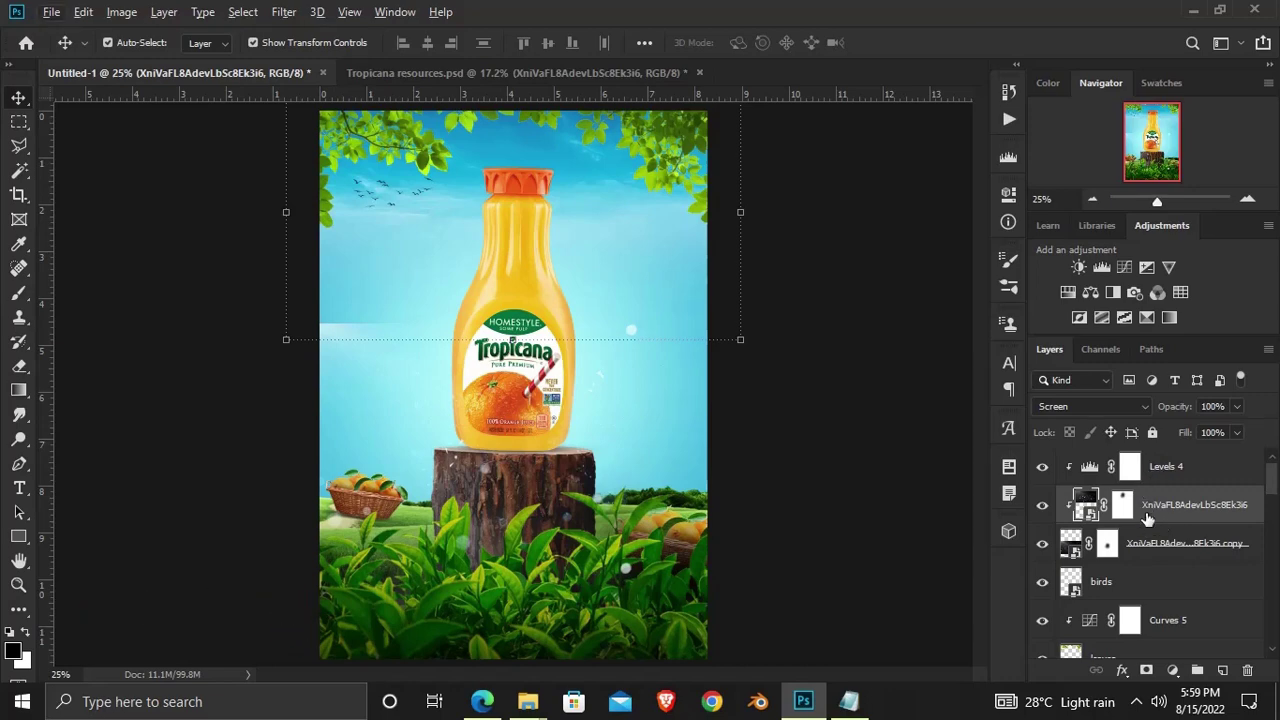
Release the original light layer's clipping mask and clip Levels 4 to it
{"action": "right_click", "coordinate": [1148, 513]}
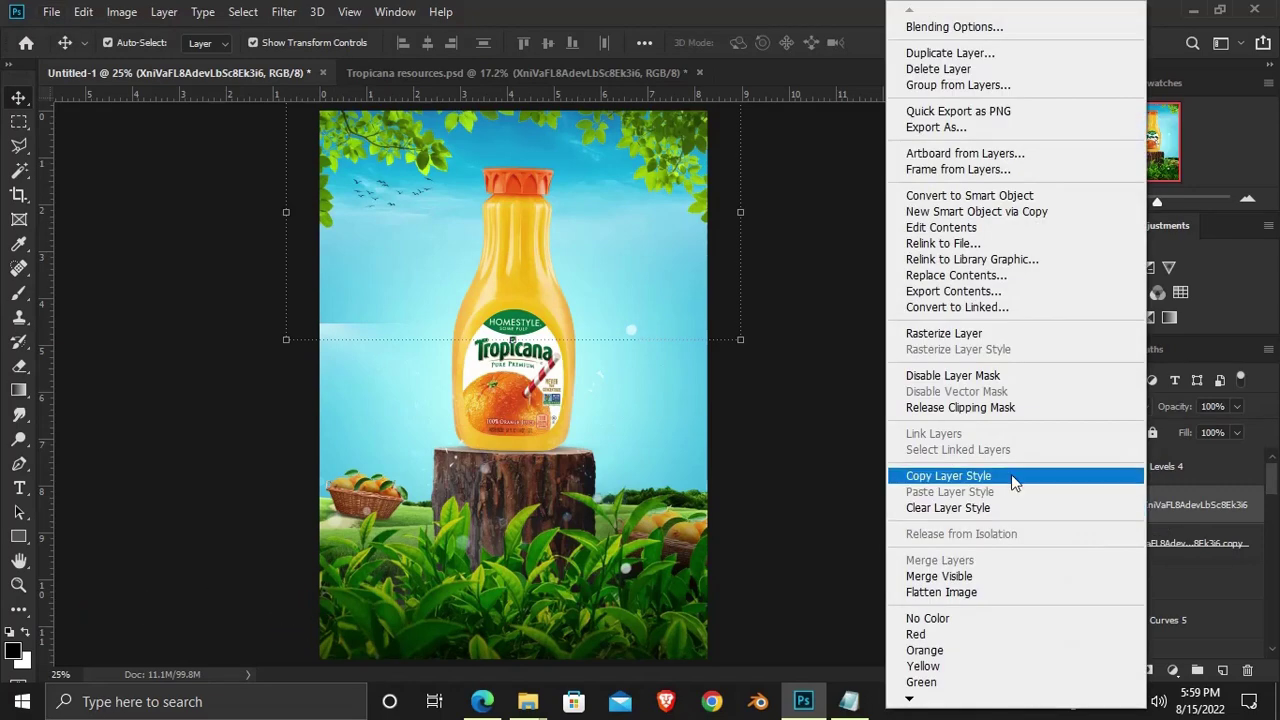
{"action": "left_click", "coordinate": [1000, 408]}
{"action": "left_click_drag", "start_coordinate": [1162, 474], "coordinate": [1150, 484]}
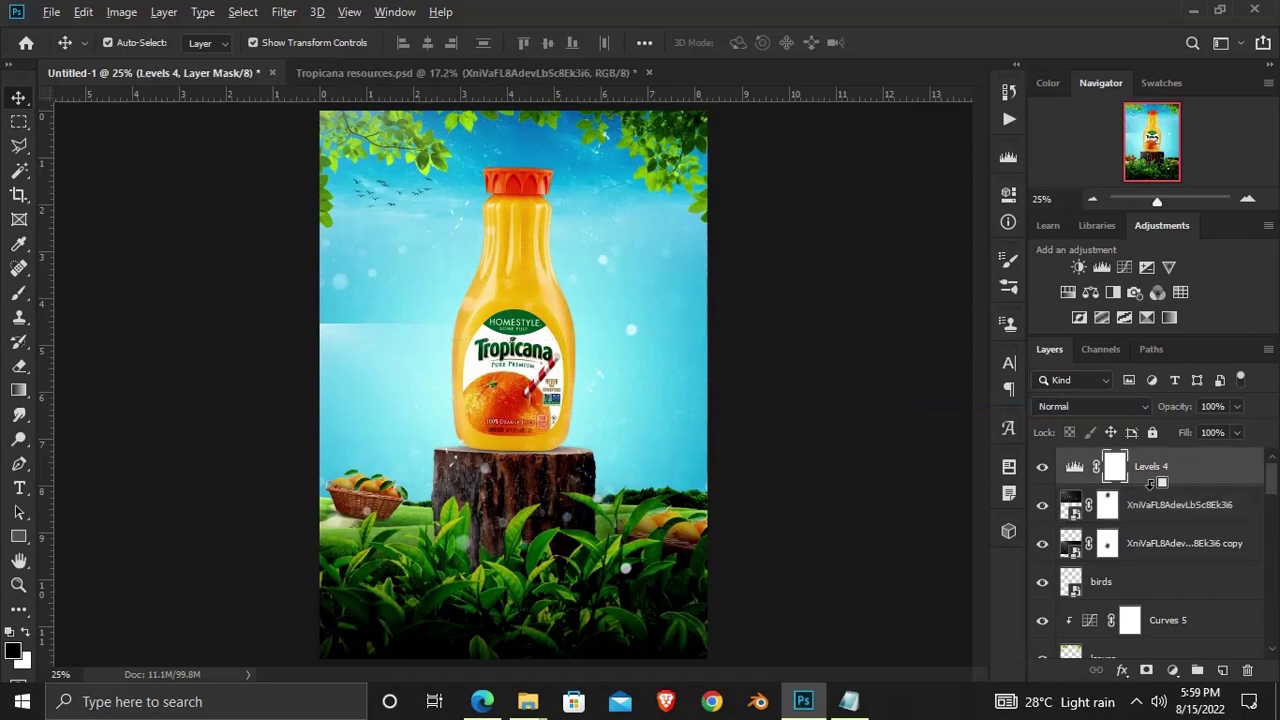
{"action": "left_click", "coordinate": [1150, 484], "text": "alt"}
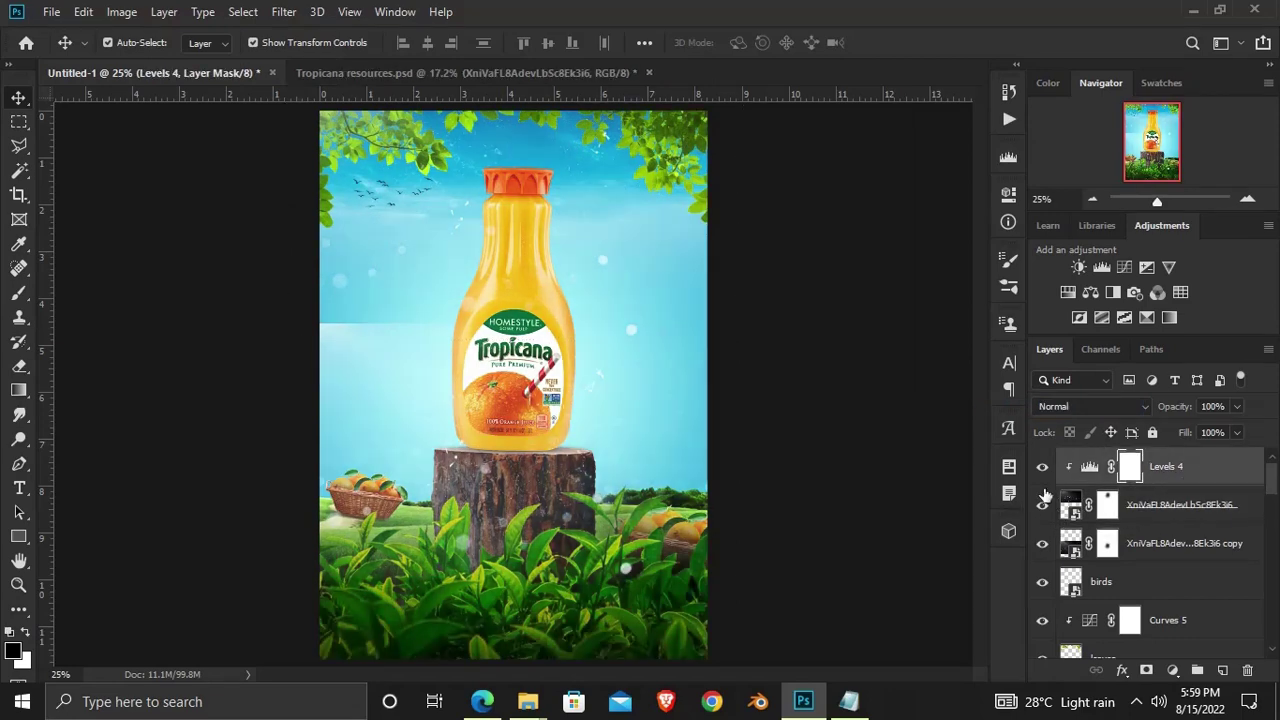
Compare the light layers' visibility, then nudge the copied light layer slightly upward
{"action": "left_click", "coordinate": [1042, 467]}
{"action": "left_click", "coordinate": [1141, 515]}
{"action": "left_click", "coordinate": [1043, 506]}
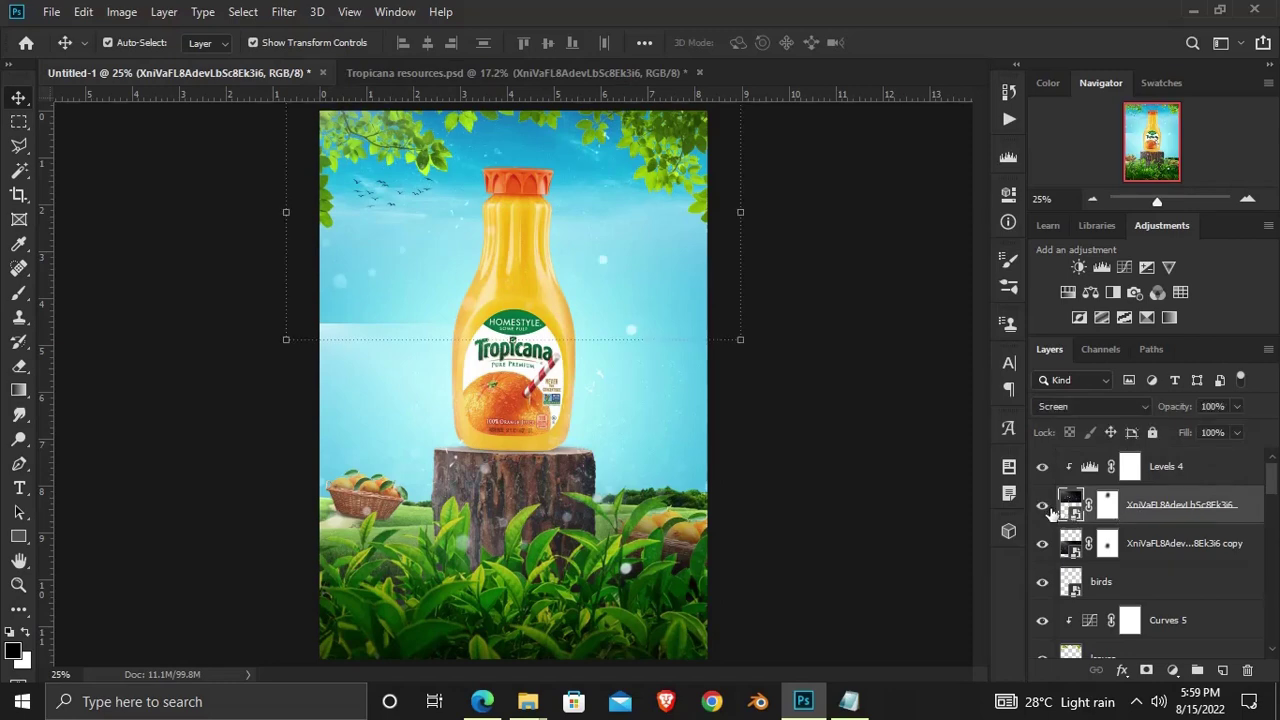
{"action": "left_click", "coordinate": [1140, 548]}
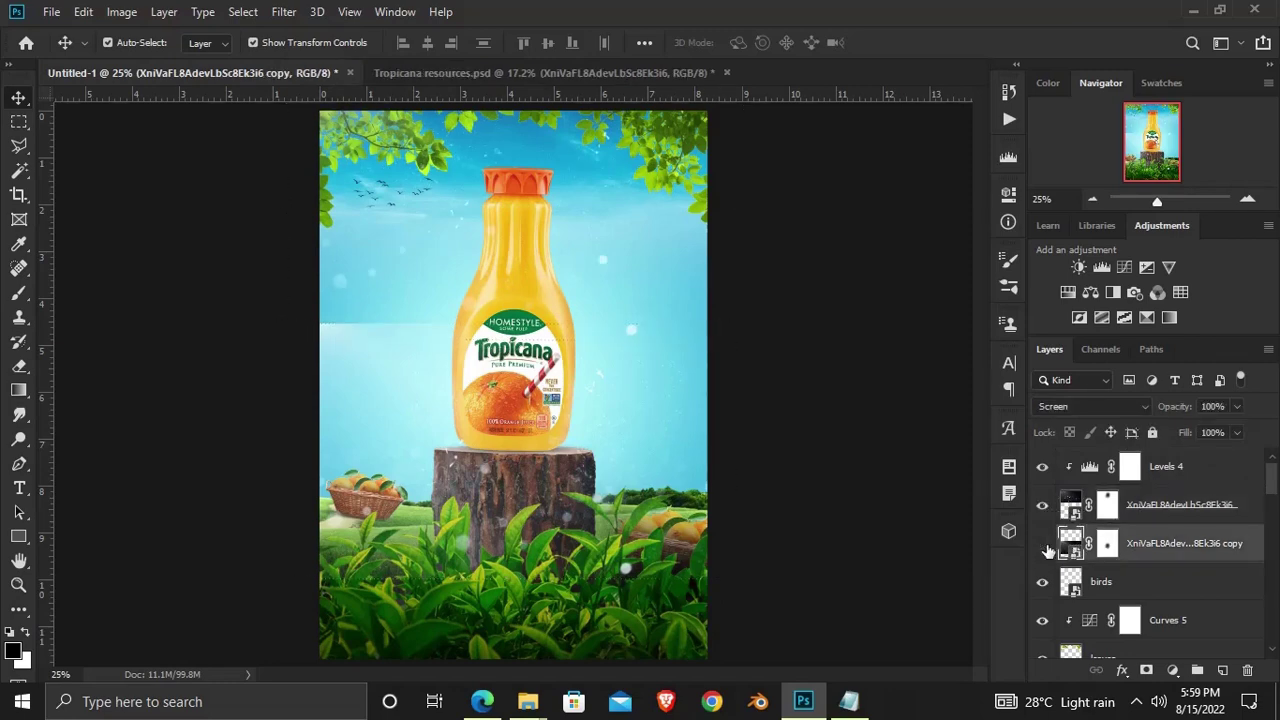
{"action": "left_click", "coordinate": [1043, 544]}
{"action": "left_click", "coordinate": [1043, 544]}
{"action": "key", "text": "ctrl+t"}
{"action": "mouse_move", "coordinate": [493, 460]}
{"action": "left_mouse_down"}
{"action": "mouse_move", "coordinate": [490, 487]}
{"action": "mouse_move", "coordinate": [505, 409]}
{"action": "left_mouse_up"}
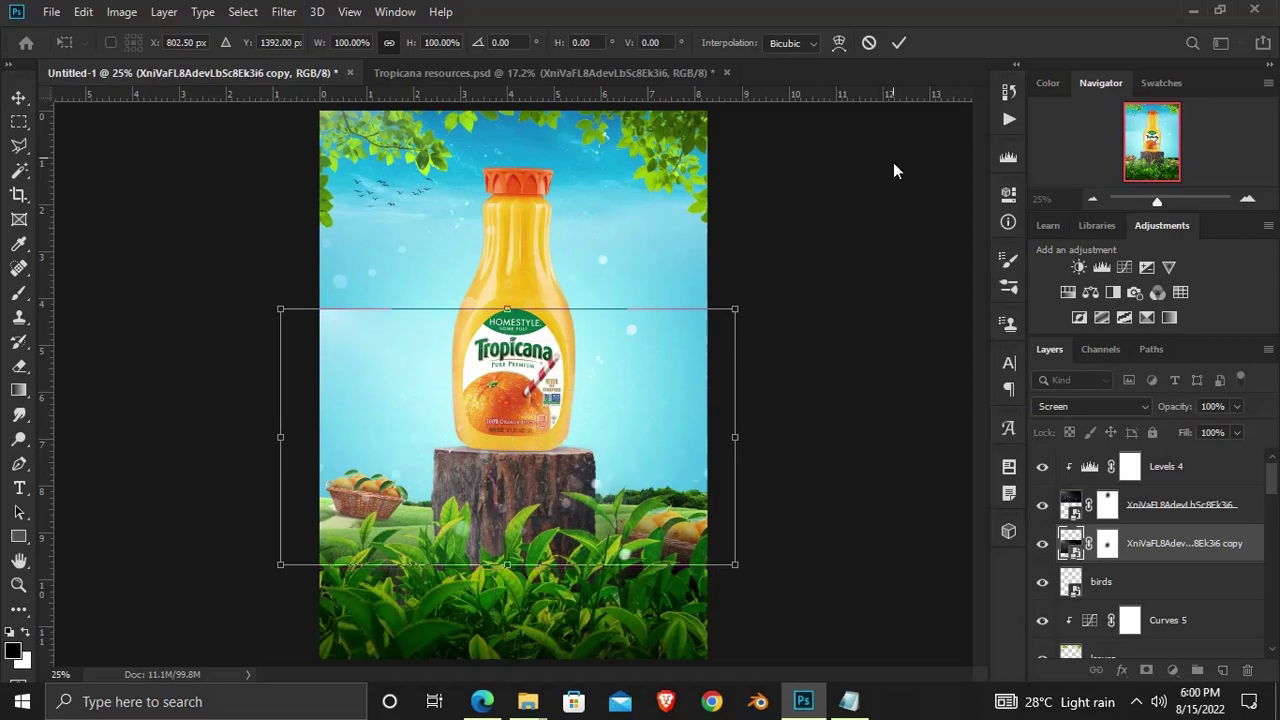
Commit the copy's position and clip a new Levels 5 to it with black input 66
{"action": "key", "text": "Return"}
{"action": "left_click", "coordinate": [1170, 670]}
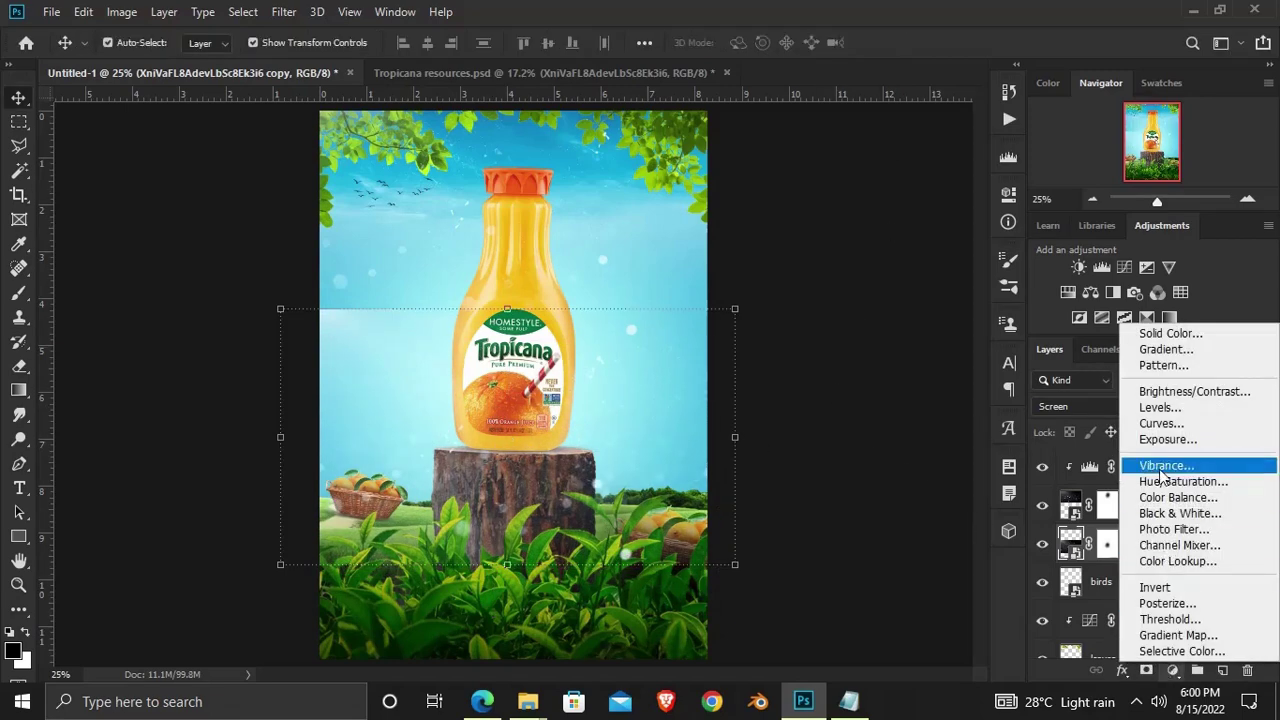
{"action": "left_click", "coordinate": [1157, 408]}
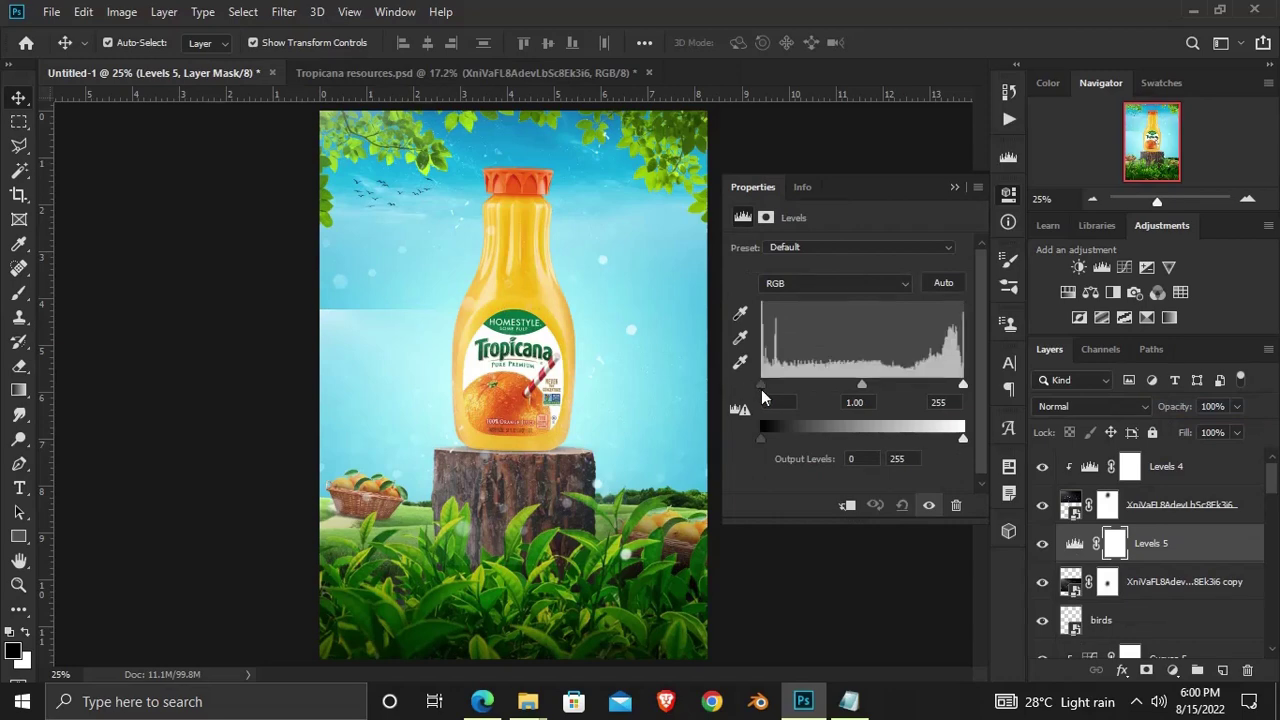
{"action": "left_click", "coordinate": [846, 505]}
{"action": "left_click_drag", "start_coordinate": [761, 385], "coordinate": [815, 394]}
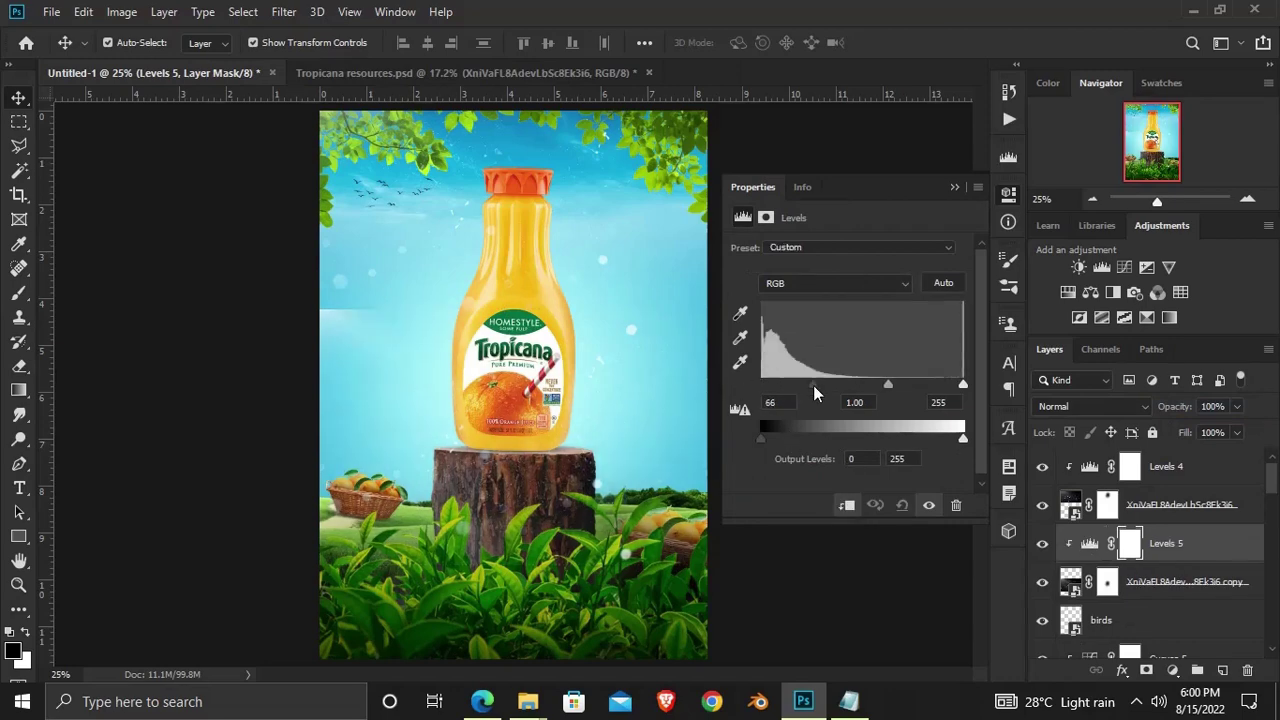
{"action": "left_click", "coordinate": [956, 189]}
Replace the copied light layer's old mask with a new, inverted black mask
{"action": "left_click", "coordinate": [1107, 588]}
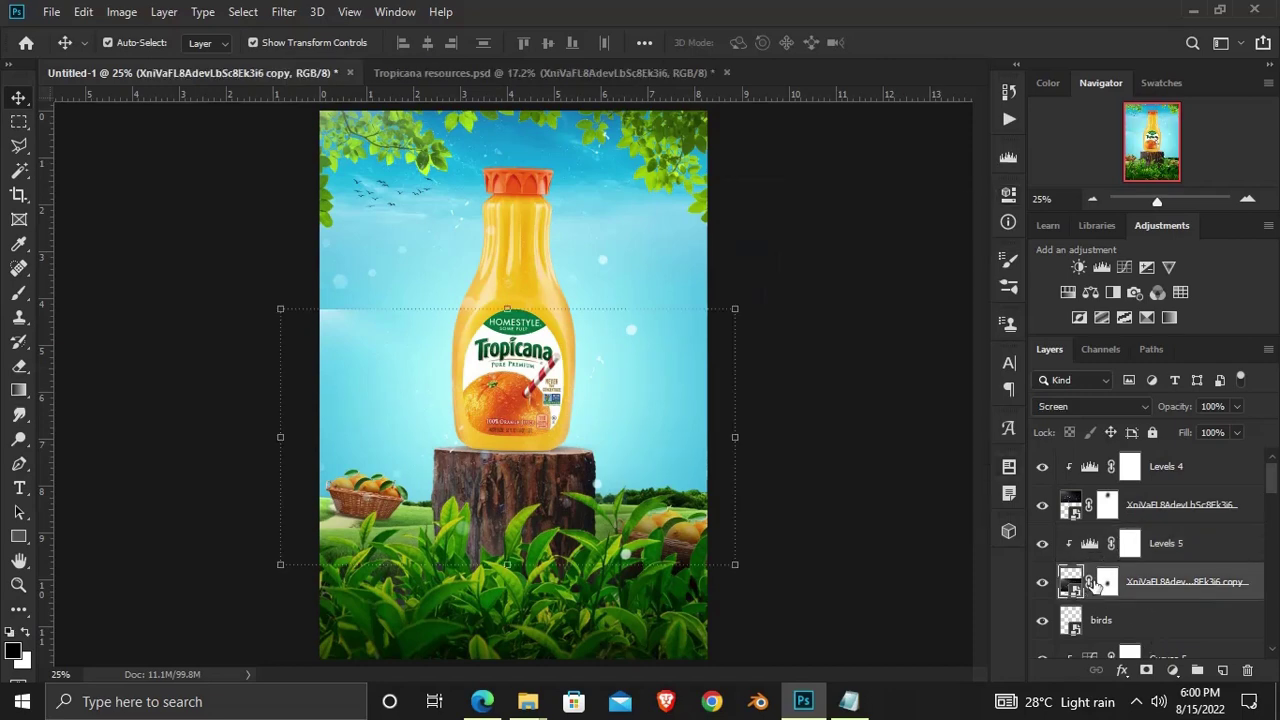
{"action": "right_click", "coordinate": [1107, 583]}
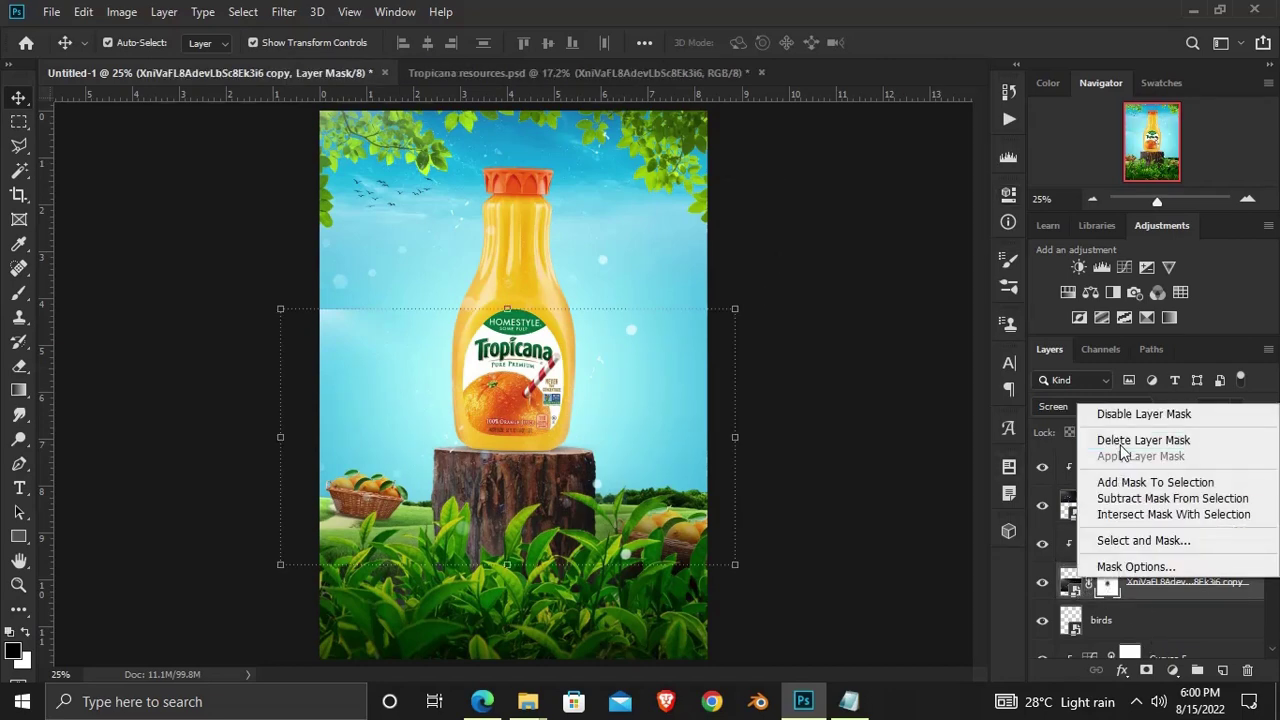
{"action": "left_click", "coordinate": [1130, 440]}
{"action": "left_click", "coordinate": [1146, 670]}
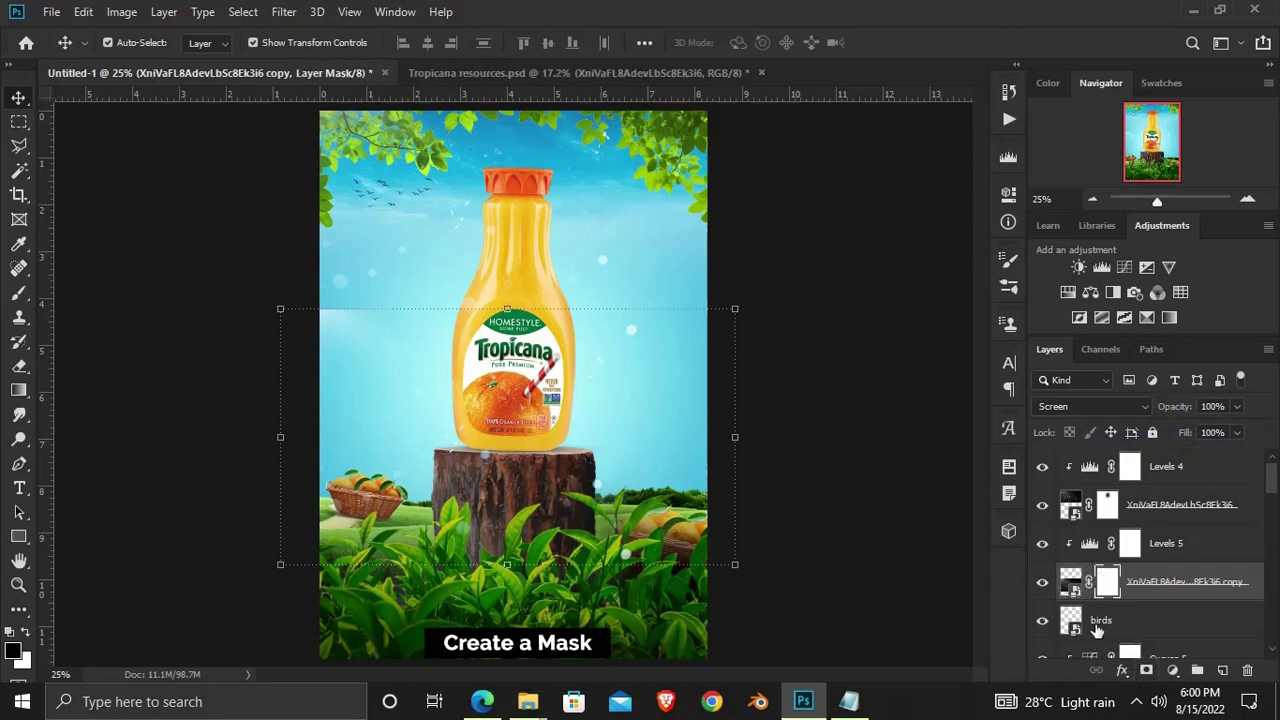
{"action": "key", "text": "ctrl+i"}
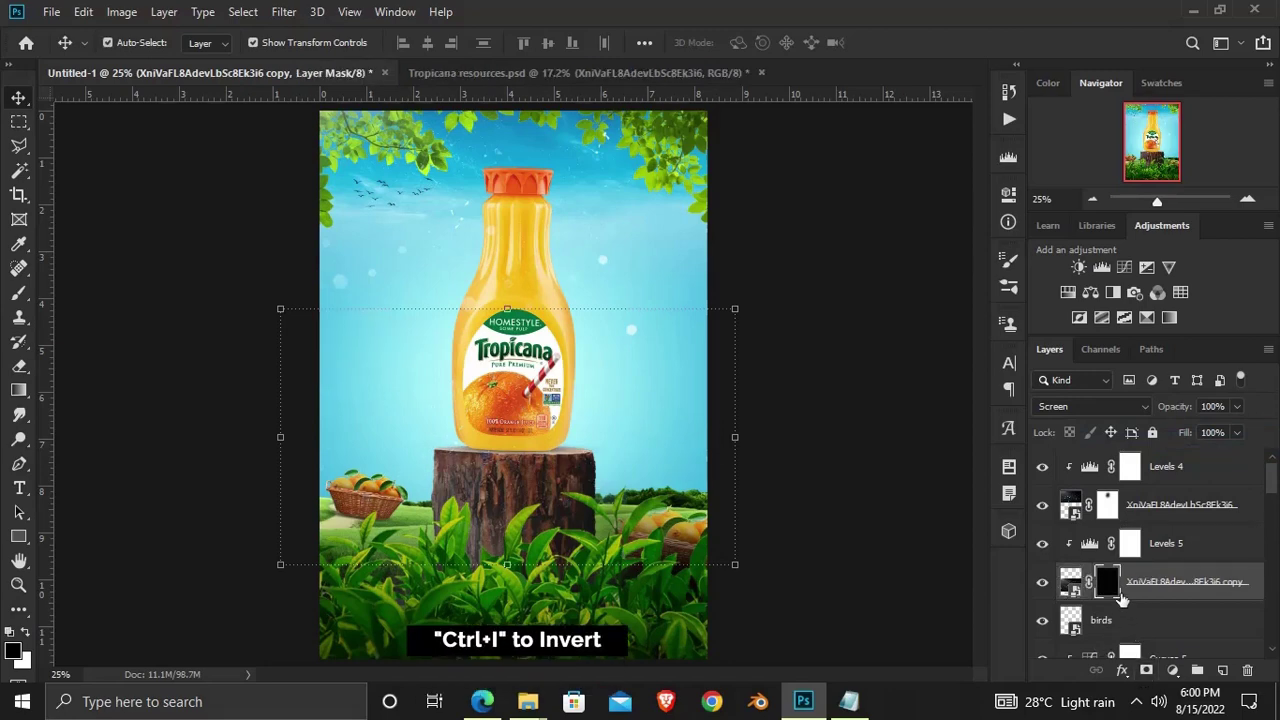
Paint the glow back in beside the bottle with a 700 px white brush
{"action": "left_click", "coordinate": [19, 292]}
{"action": "left_click", "coordinate": [80, 292]}
{"action": "left_click", "coordinate": [22, 632]}
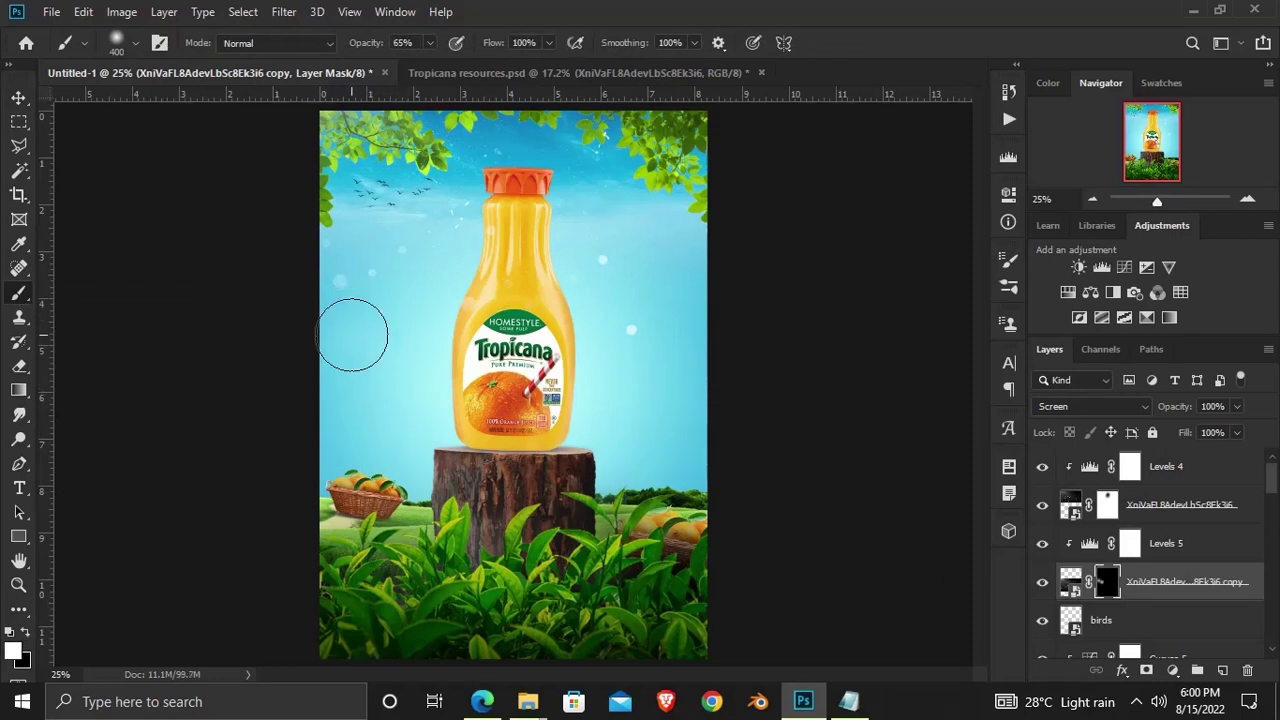
{"action": "key", "text": "bracketright"}
{"action": "key", "text": "bracketright"}
{"action": "key", "text": "bracketright"}
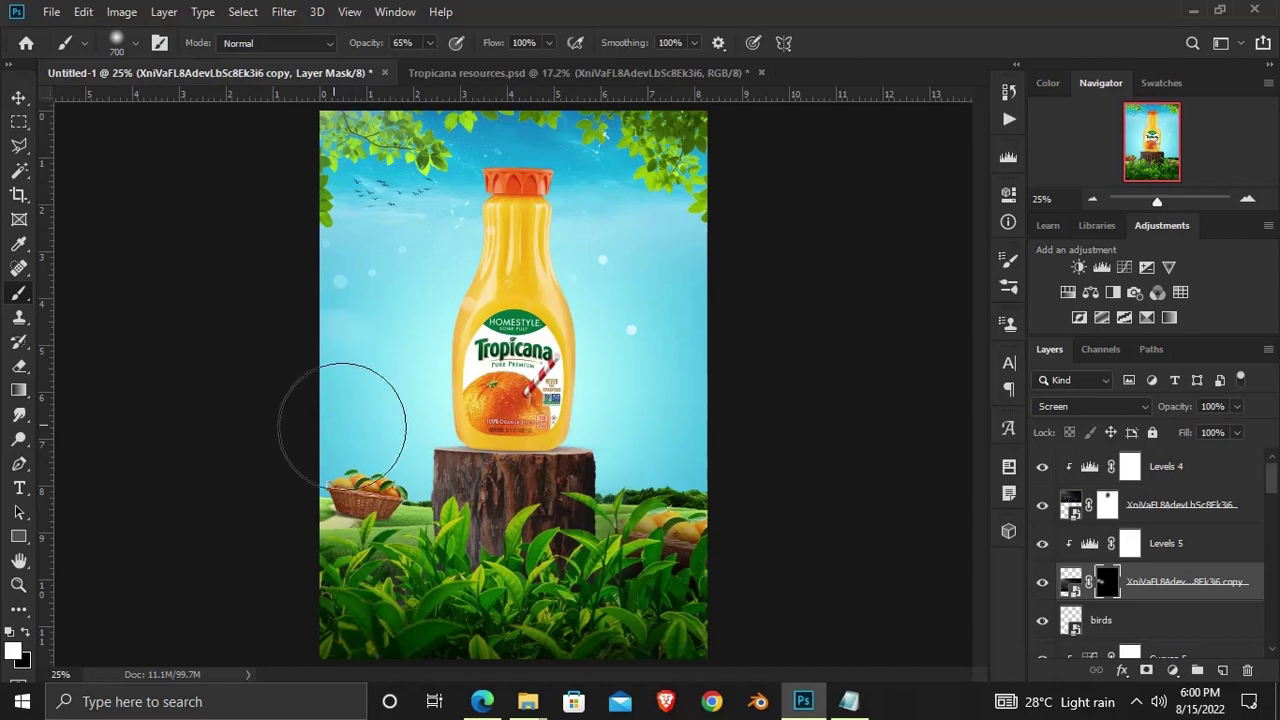
{"action": "mouse_move", "coordinate": [620, 400]}
{"action": "left_mouse_down"}
{"action": "mouse_move", "coordinate": [657, 386]}
{"action": "mouse_move", "coordinate": [640, 334]}
{"action": "left_mouse_up"}
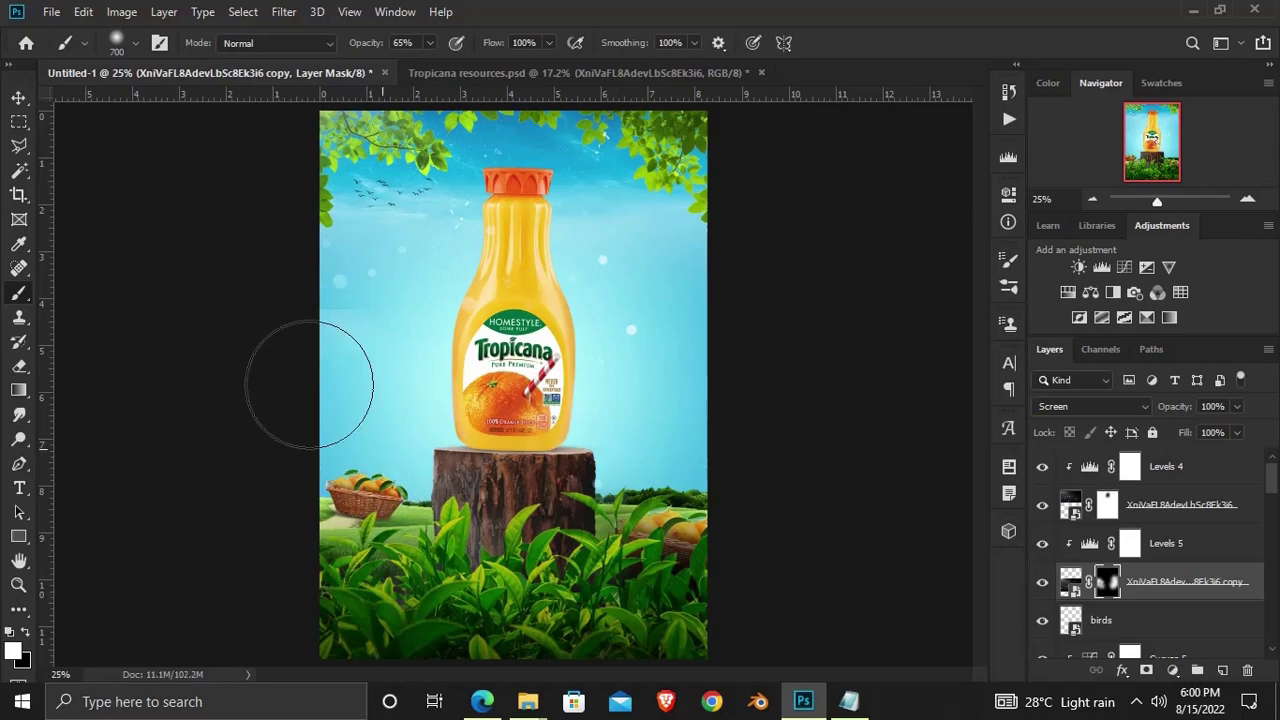
{"action": "left_click", "coordinate": [18, 97]}
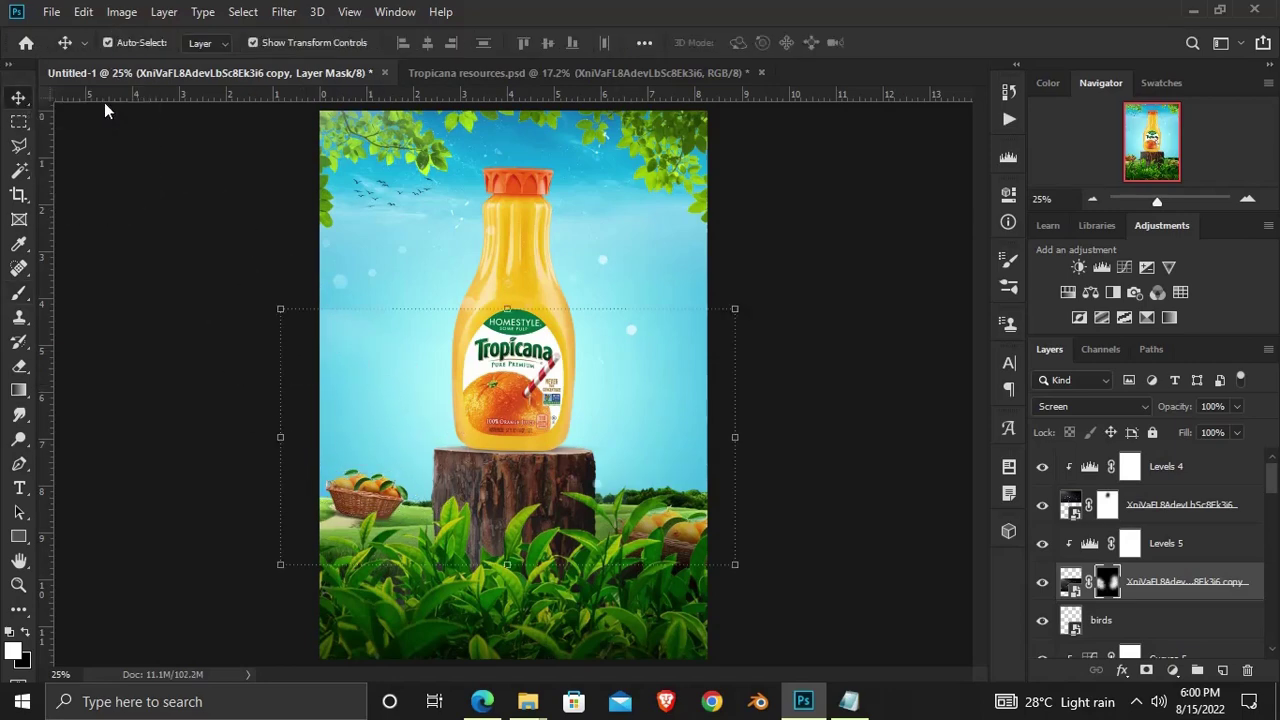
Pick the Screen bokeh layer from the canvas, check its effect, and target its mask
{"action": "left_click", "coordinate": [160, 320]}
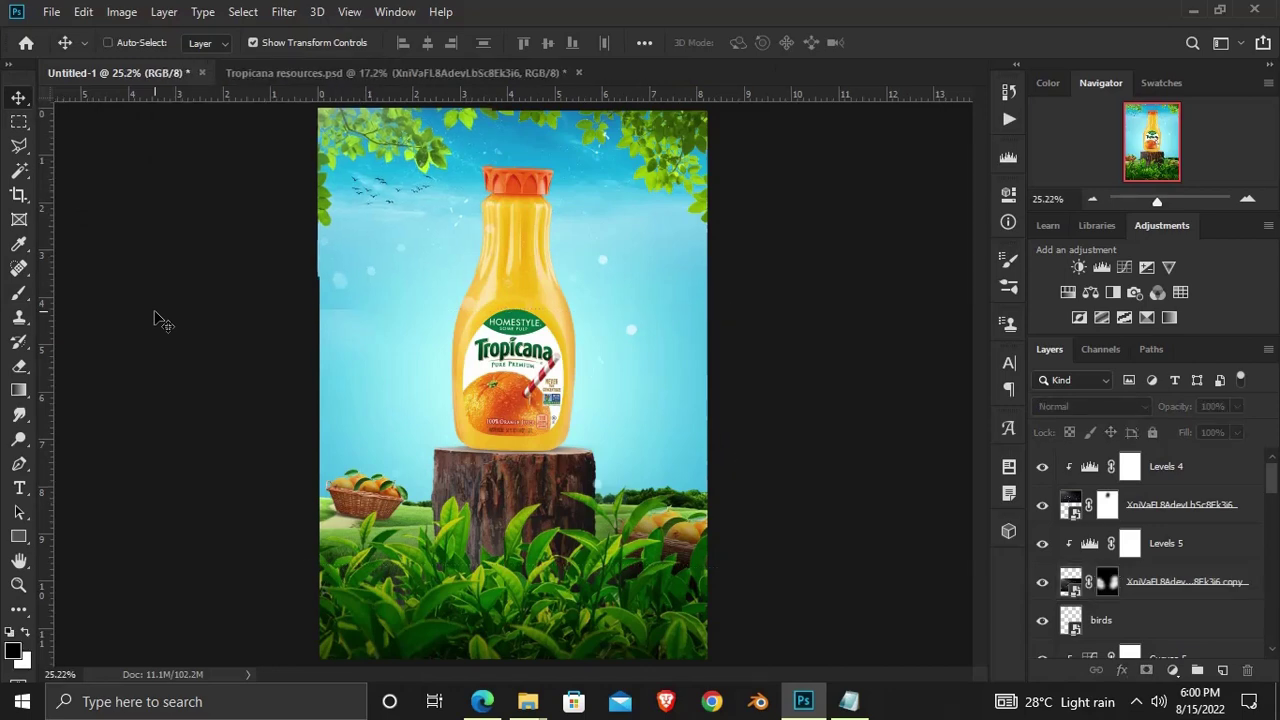
{"action": "key", "text": "ctrl"}
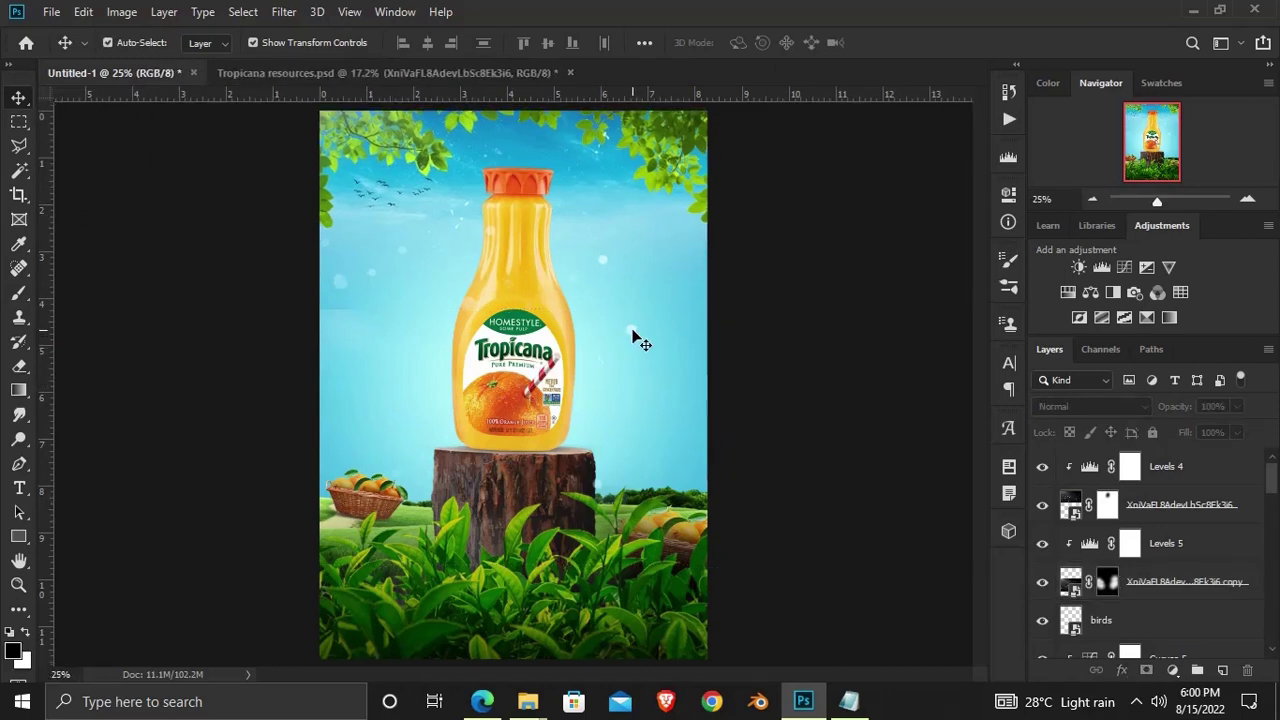
{"action": "left_click", "coordinate": [628, 339]}
{"action": "left_click", "coordinate": [1043, 505]}
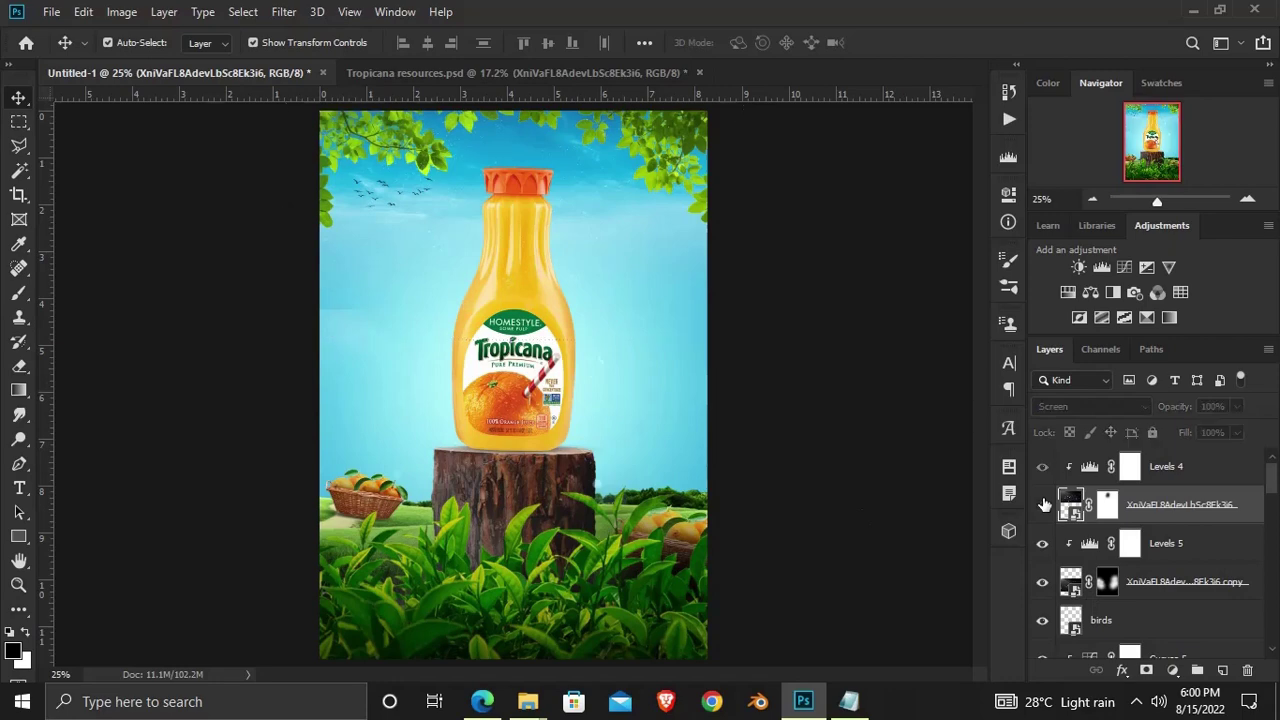
{"action": "left_click", "coordinate": [1043, 505]}
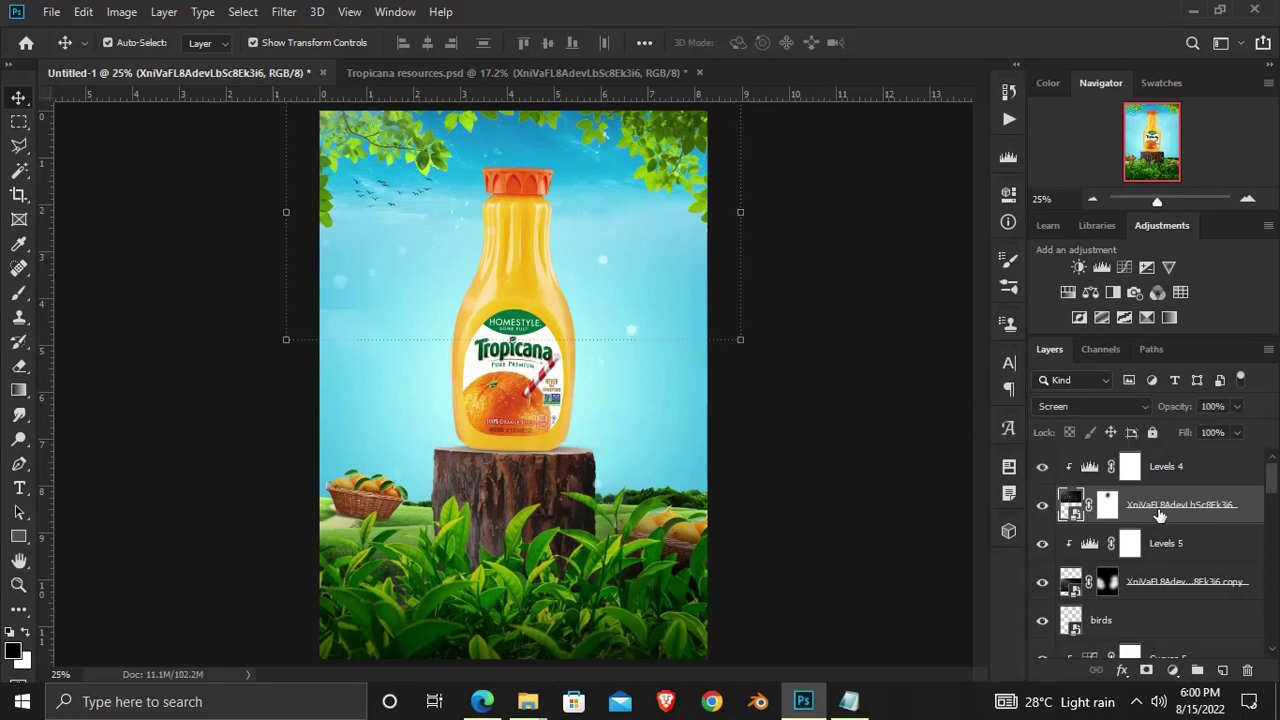
{"action": "left_click", "coordinate": [1108, 506]}
Hide bokeh spots near the sky's left edge with a 300 px black brush, then target the copy's mask
{"action": "left_click", "coordinate": [19, 292]}
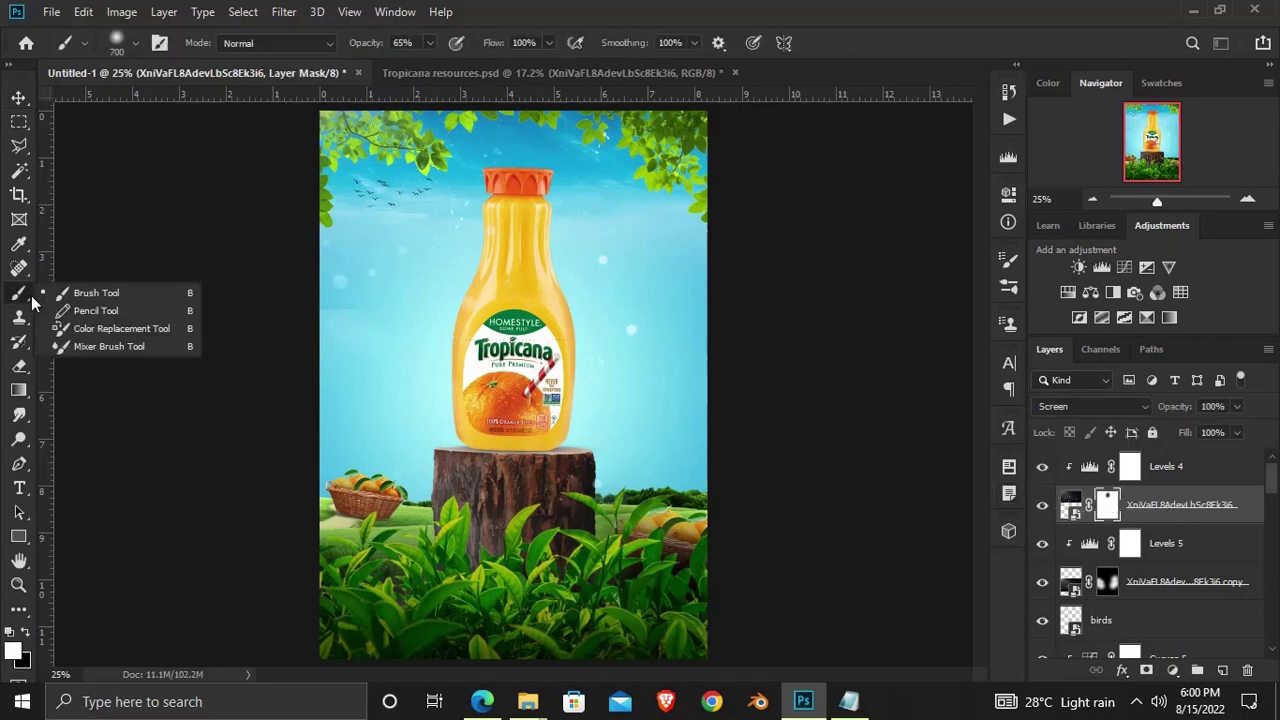
{"action": "left_click", "coordinate": [22, 633]}
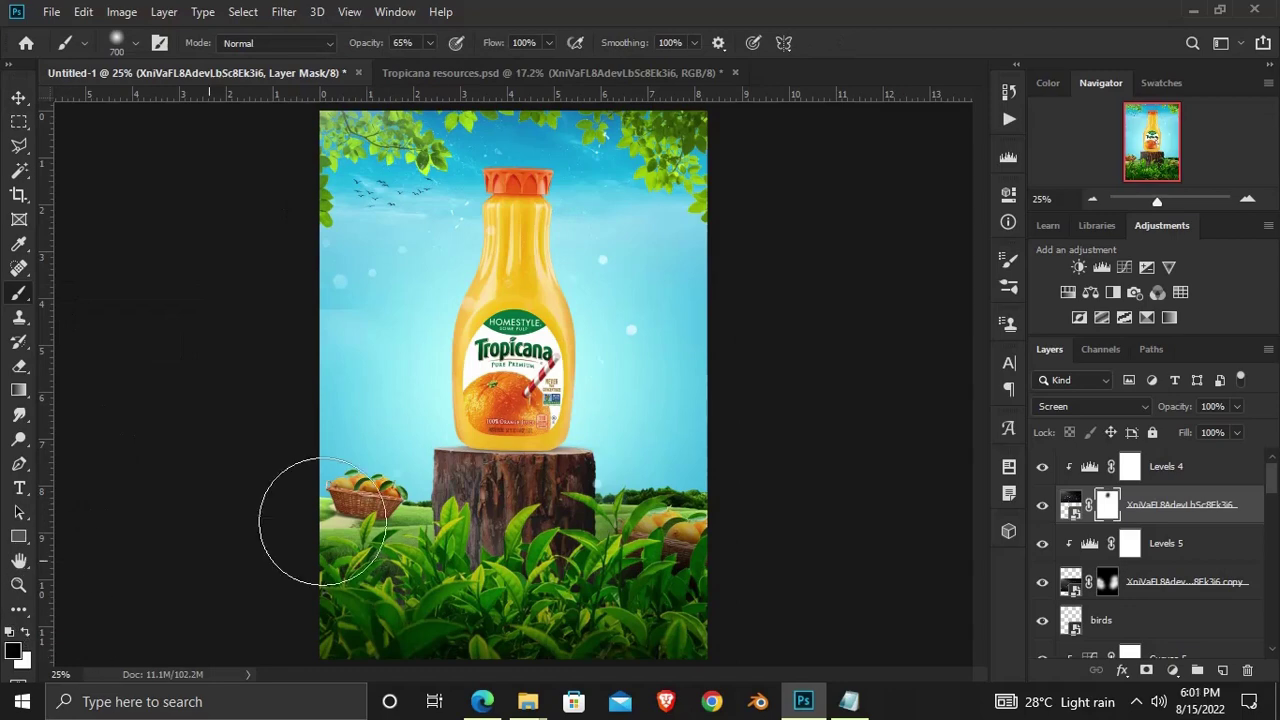
{"action": "key", "text": "bracketleft"}
{"action": "key", "text": "bracketleft"}
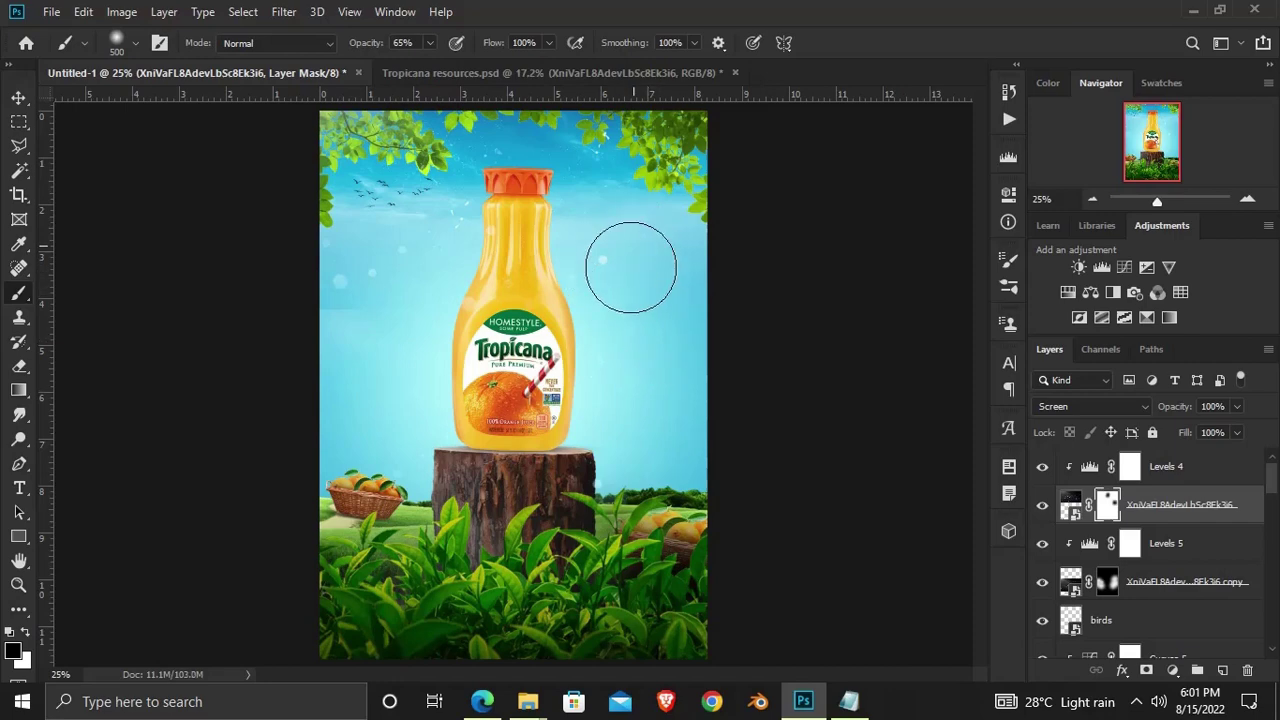
{"action": "key", "text": "bracketleft"}
{"action": "key", "text": "bracketleft"}
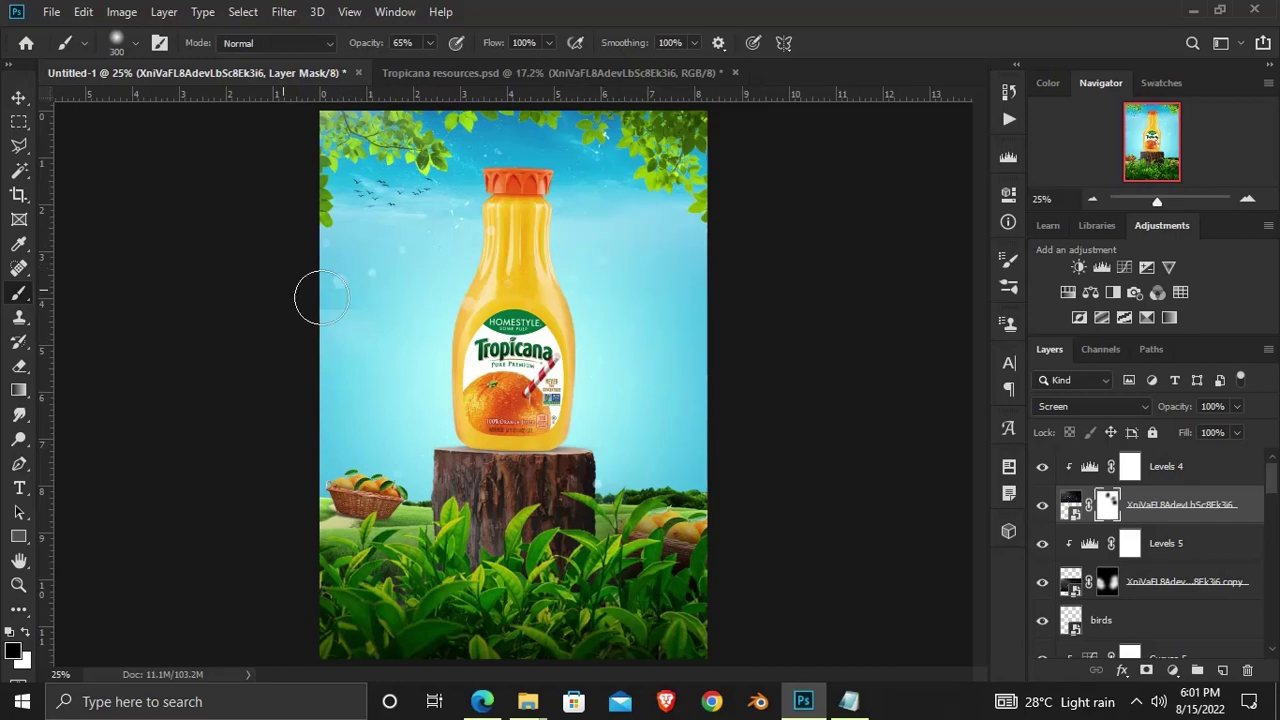
{"action": "mouse_move", "coordinate": [322, 297]}
{"action": "left_mouse_down"}
{"action": "mouse_move", "coordinate": [337, 277]}
{"action": "mouse_move", "coordinate": [314, 314]}
{"action": "mouse_move", "coordinate": [386, 317]}
{"action": "left_mouse_up"}
{"action": "left_click", "coordinate": [1145, 588]}
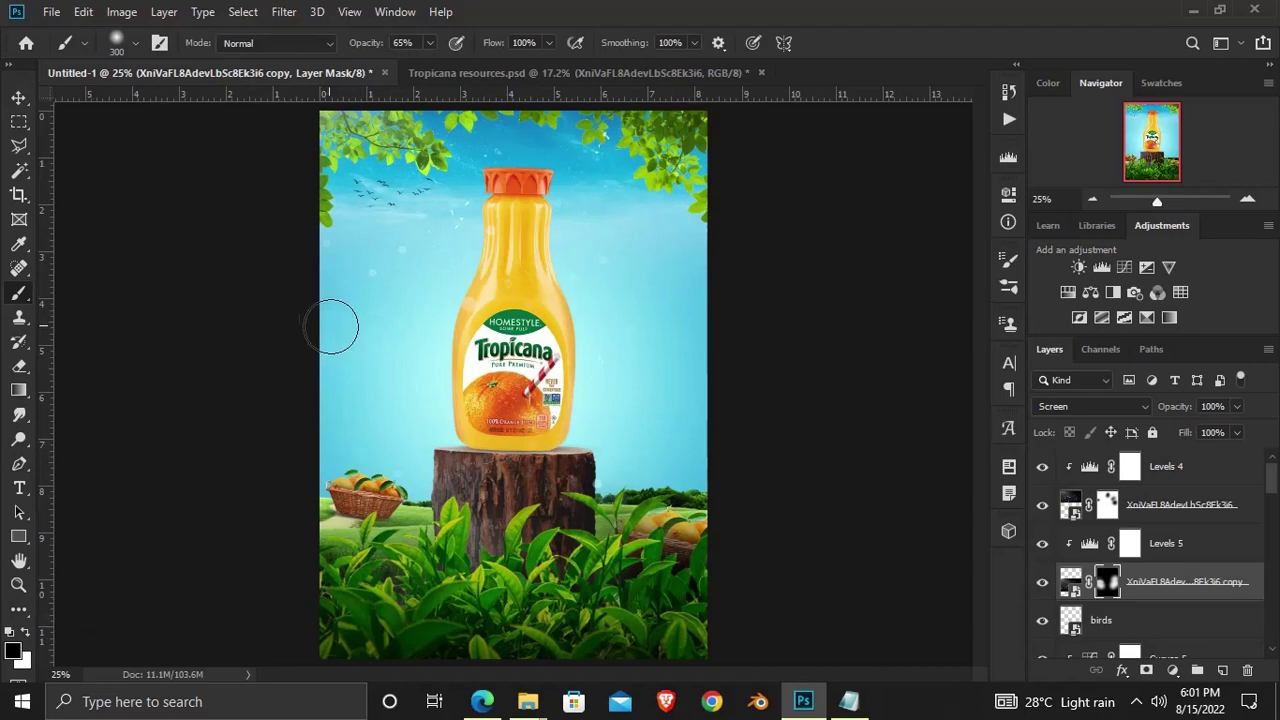
{"action": "key", "text": "bracketright"}
{"action": "key", "text": "bracketright"}
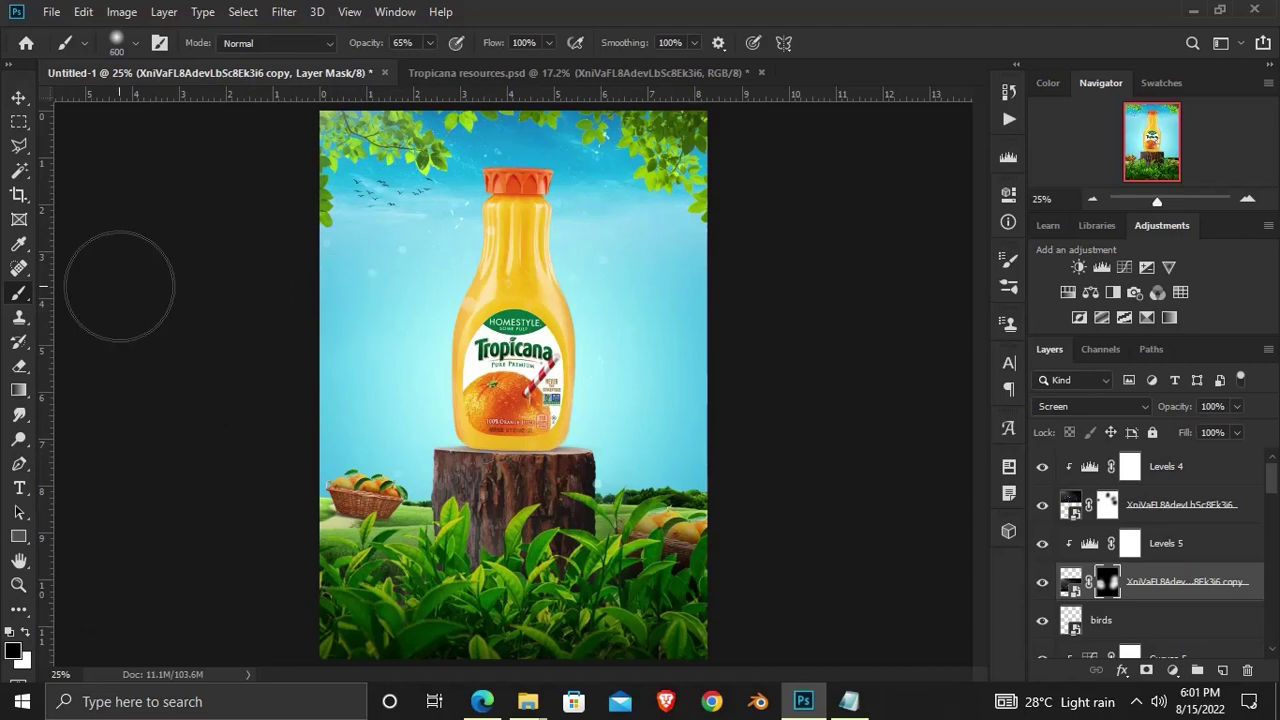
{"action": "right_click", "coordinate": [18, 97]}
{"action": "left_click", "coordinate": [95, 98]}
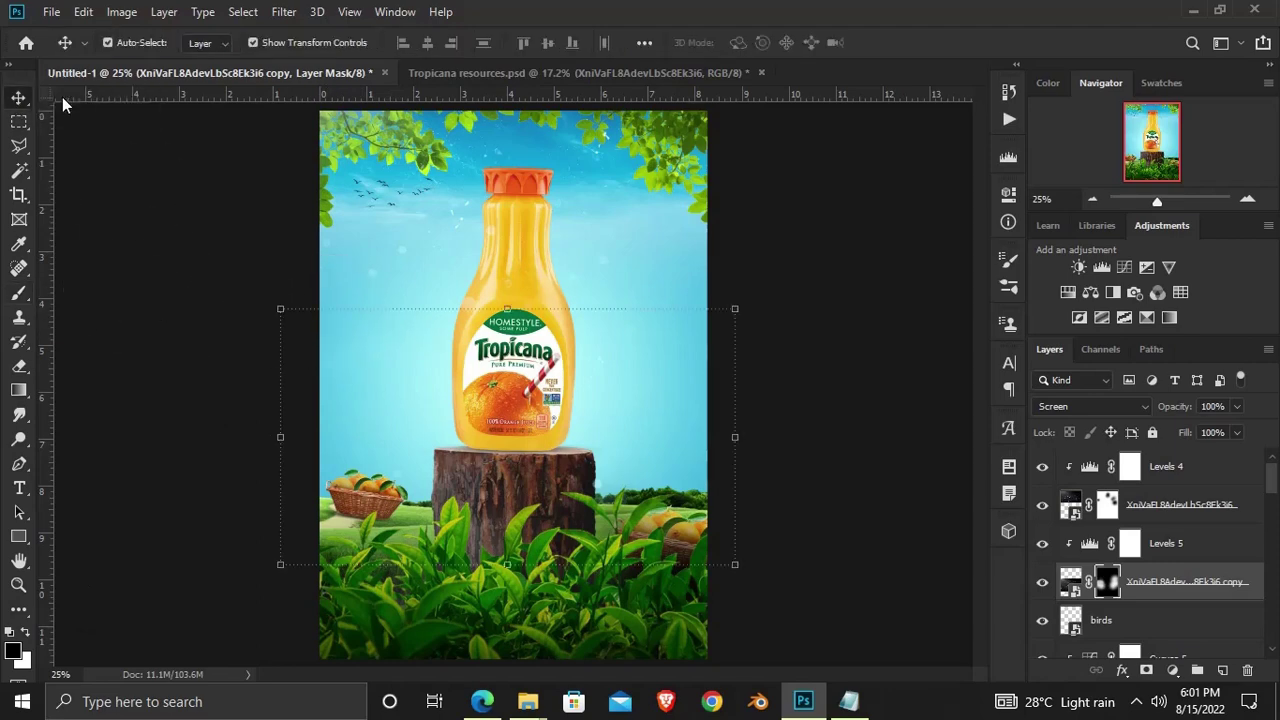
Stamp all visible layers into a merged Layer 6 with Ctrl+Alt+Shift+E
{"action": "left_click", "coordinate": [190, 270]}
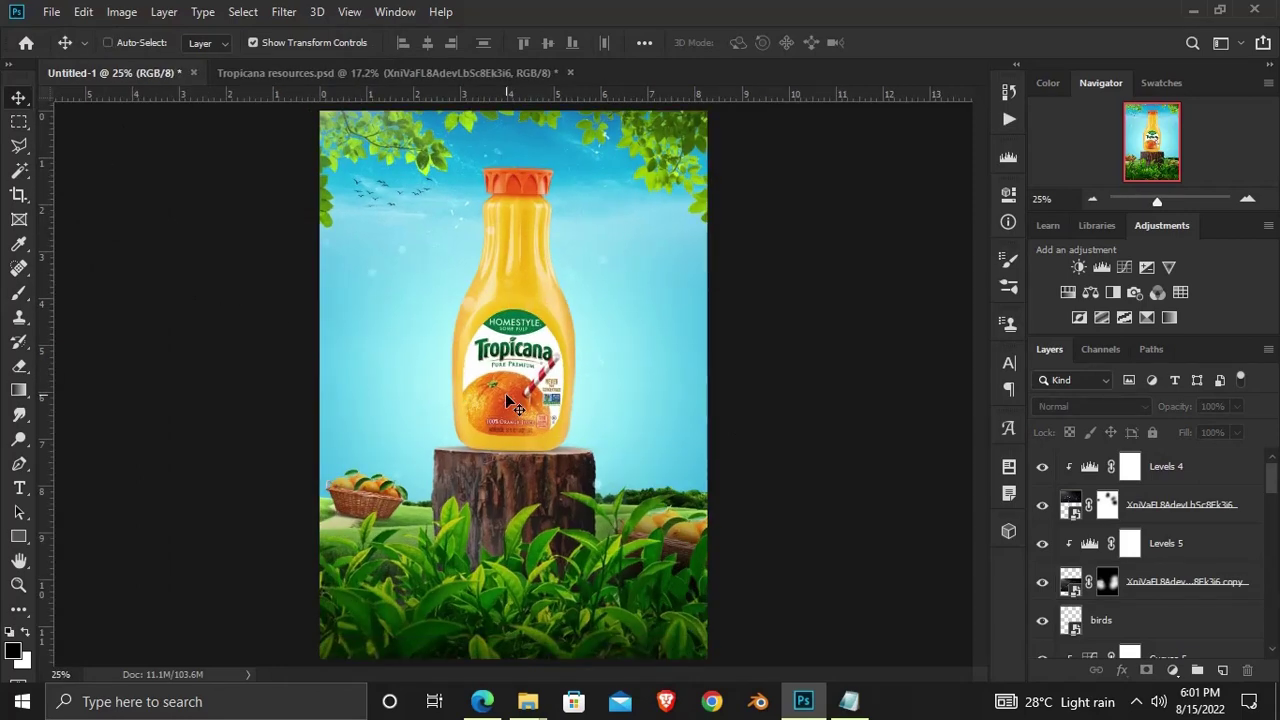
{"action": "key", "text": "ctrl+alt+shift+e"}
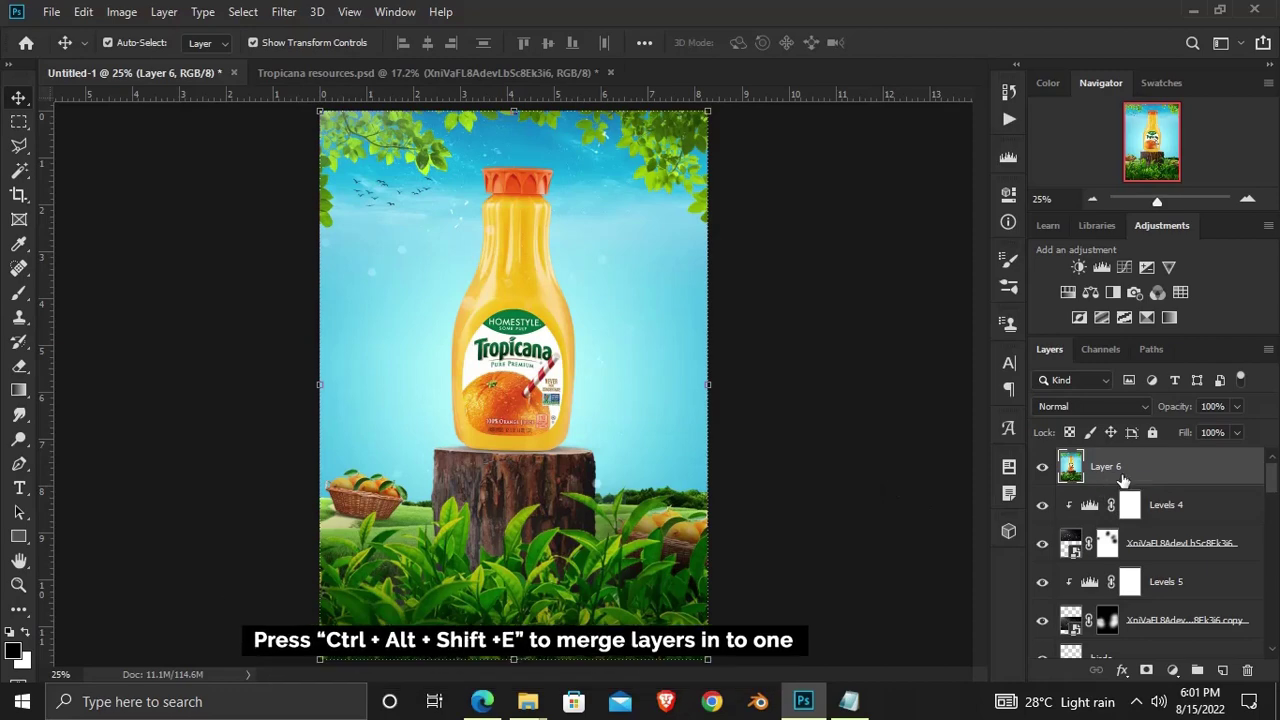
{"action": "left_click", "coordinate": [283, 12]}
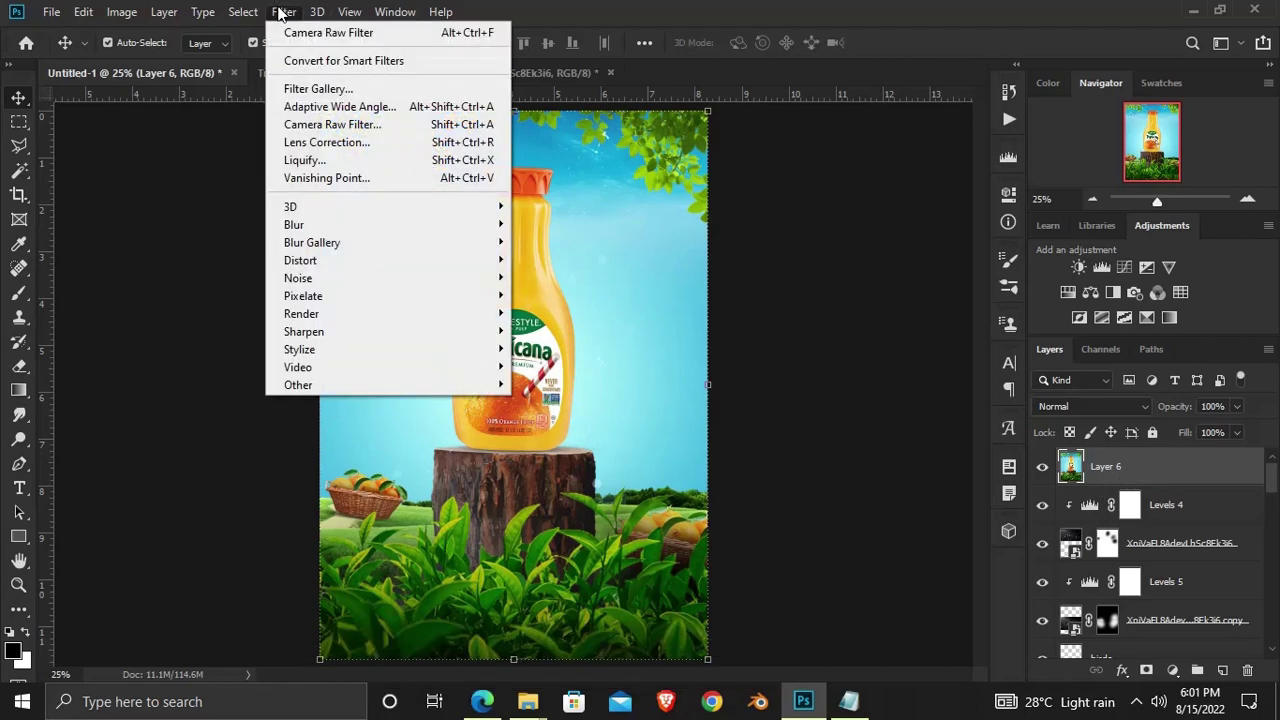
Grade Layer 6 in Camera Raw: Exposure +0.10, Contrast +19, Shadows -13, Blacks -19, Texture +22
{"action": "left_click", "coordinate": [367, 130]}
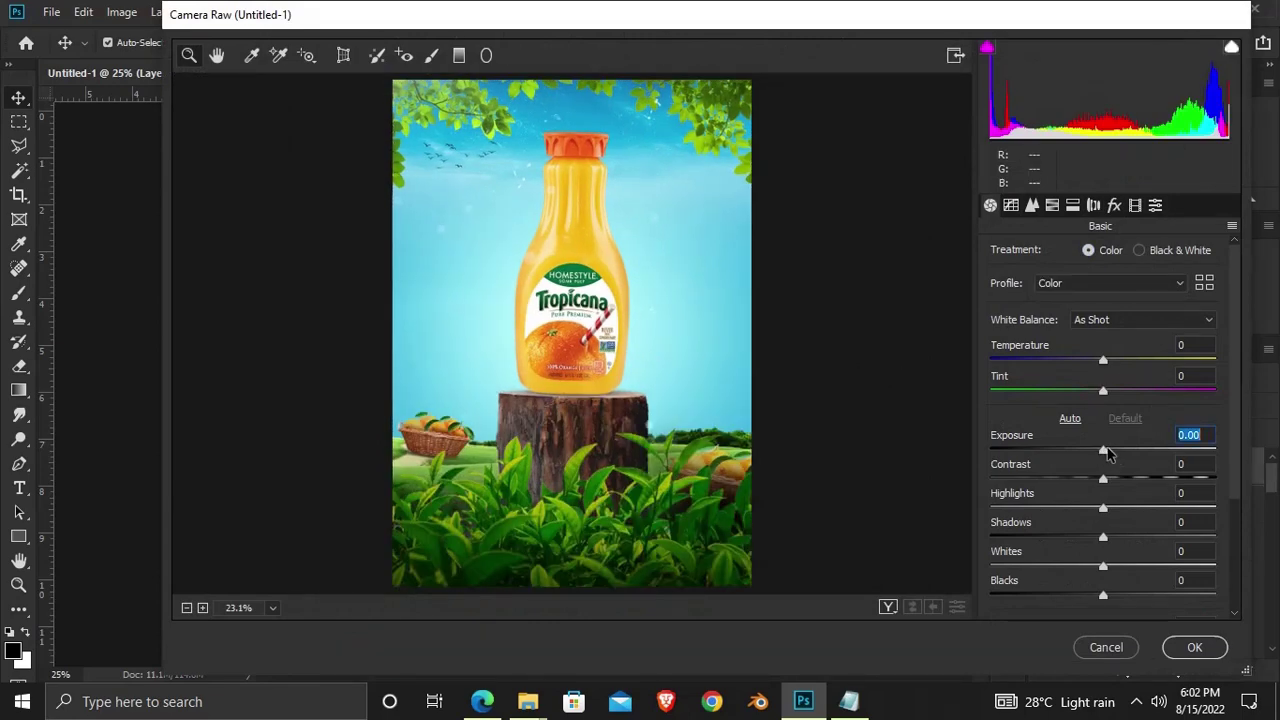
{"action": "mouse_move", "coordinate": [1108, 453]}
{"action": "left_mouse_down"}
{"action": "mouse_move", "coordinate": [1109, 480]}
{"action": "mouse_move", "coordinate": [1124, 481]}
{"action": "left_mouse_up"}
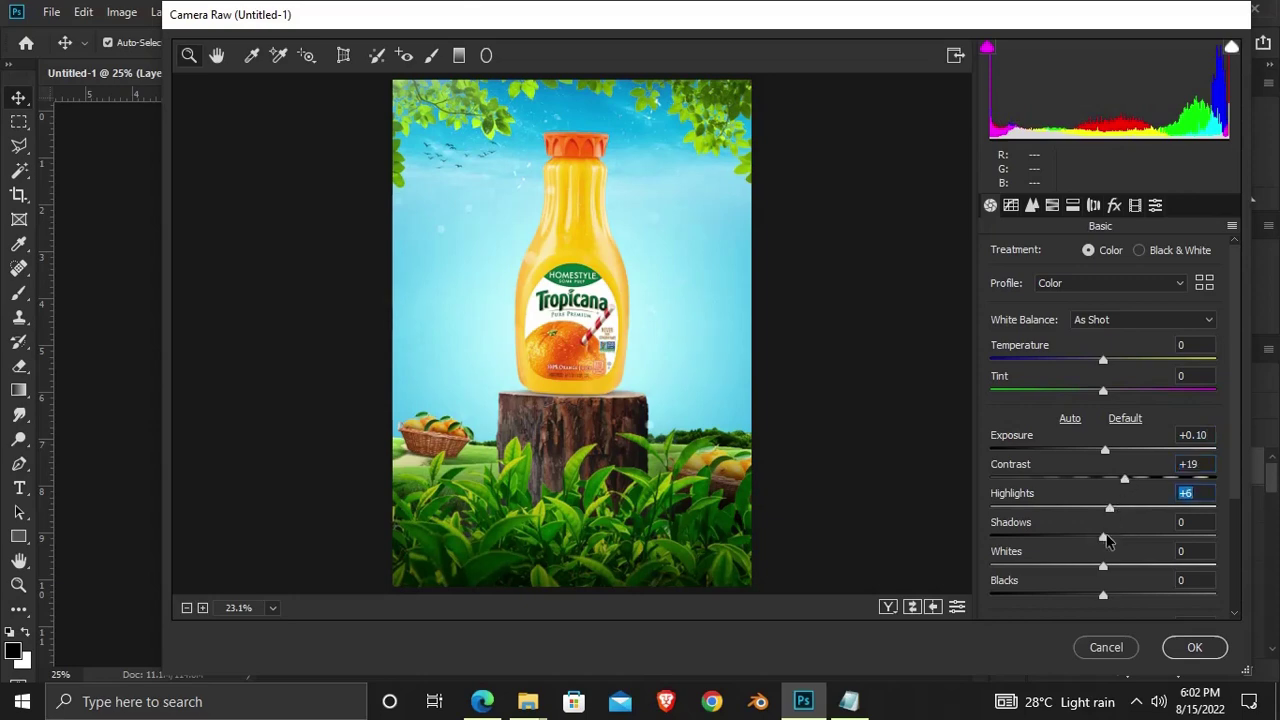
{"action": "left_click_drag", "start_coordinate": [1104, 538], "coordinate": [1093, 541]}
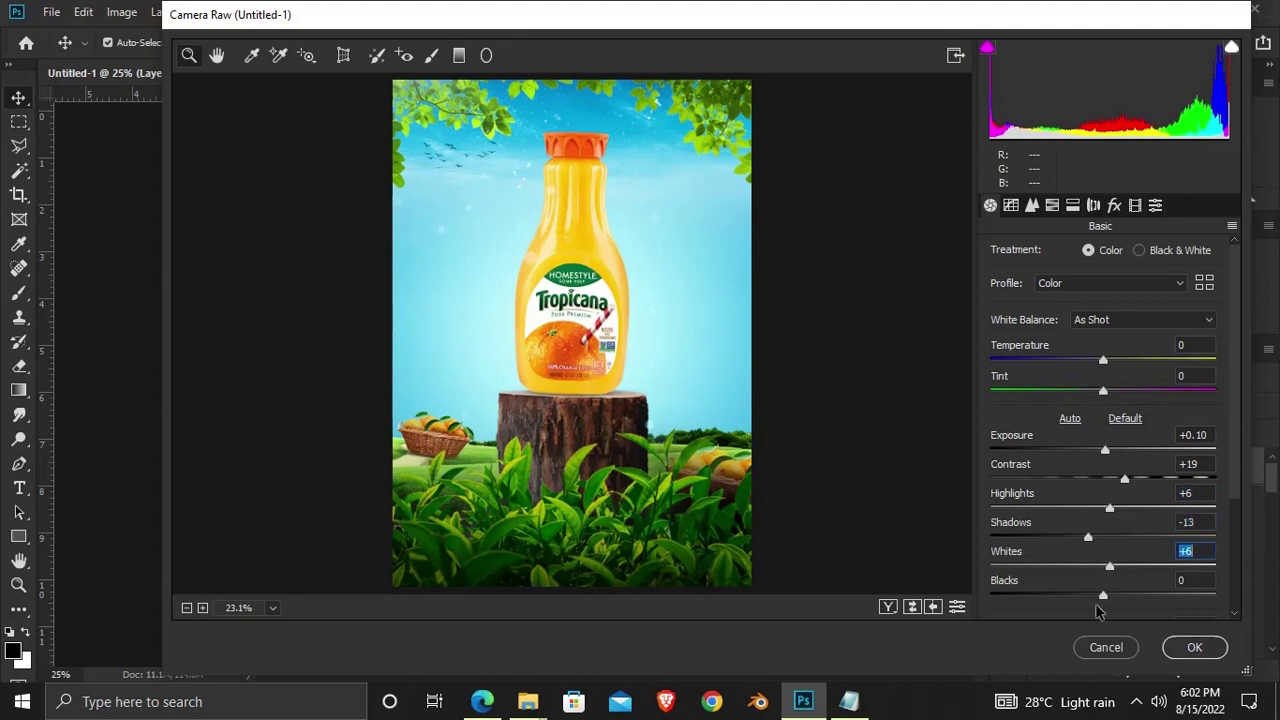
{"action": "left_click_drag", "start_coordinate": [1094, 597], "coordinate": [1081, 597]}
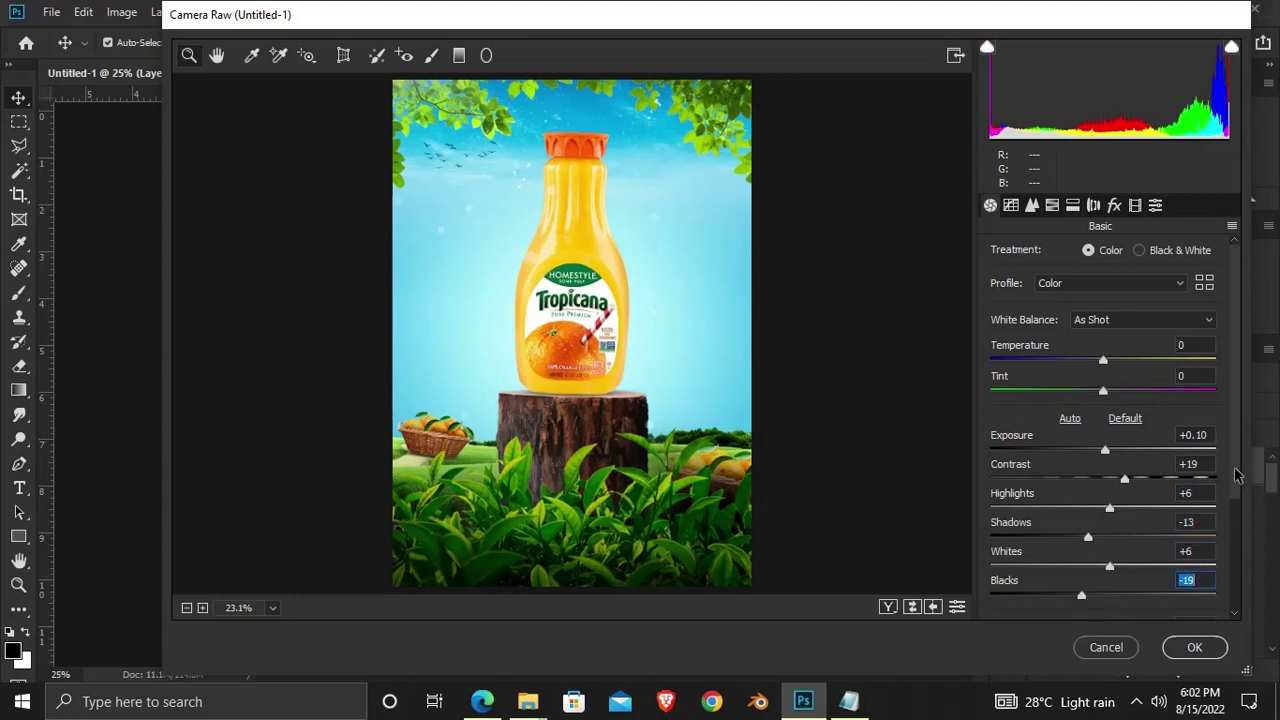
{"action": "left_click_drag", "start_coordinate": [1237, 474], "coordinate": [1237, 529]}
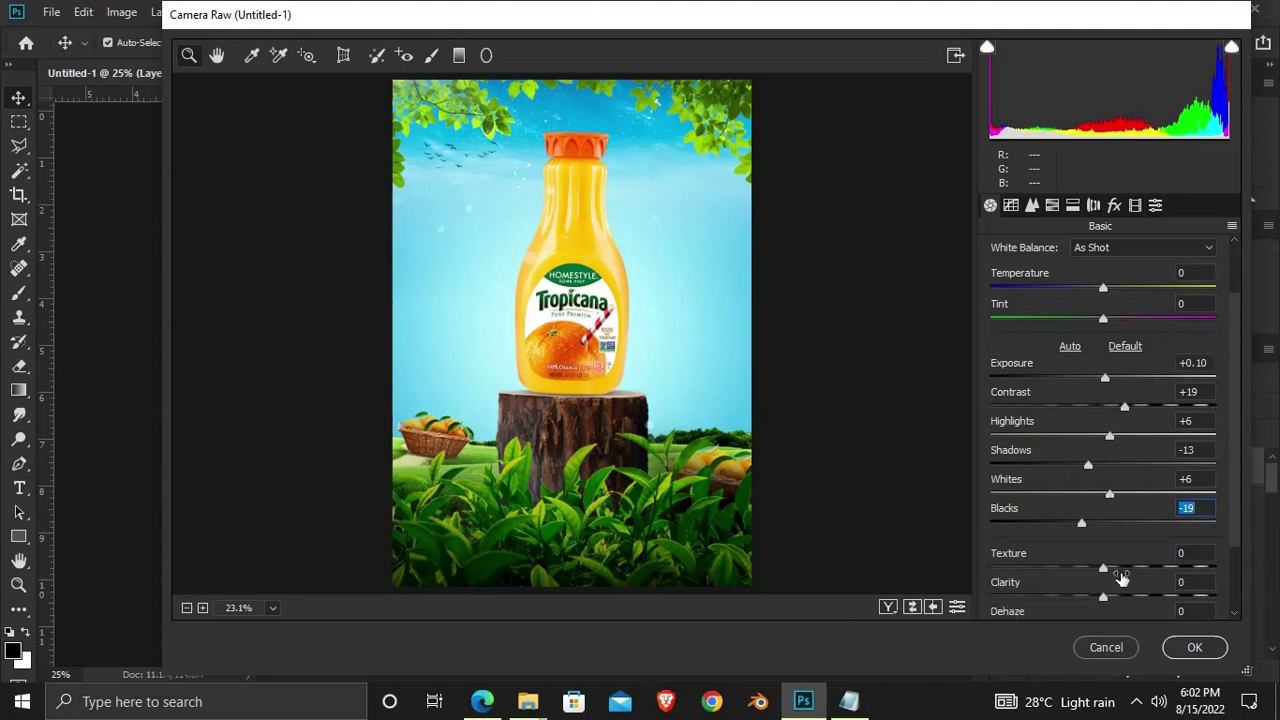
{"action": "left_click_drag", "start_coordinate": [1123, 570], "coordinate": [1128, 571]}
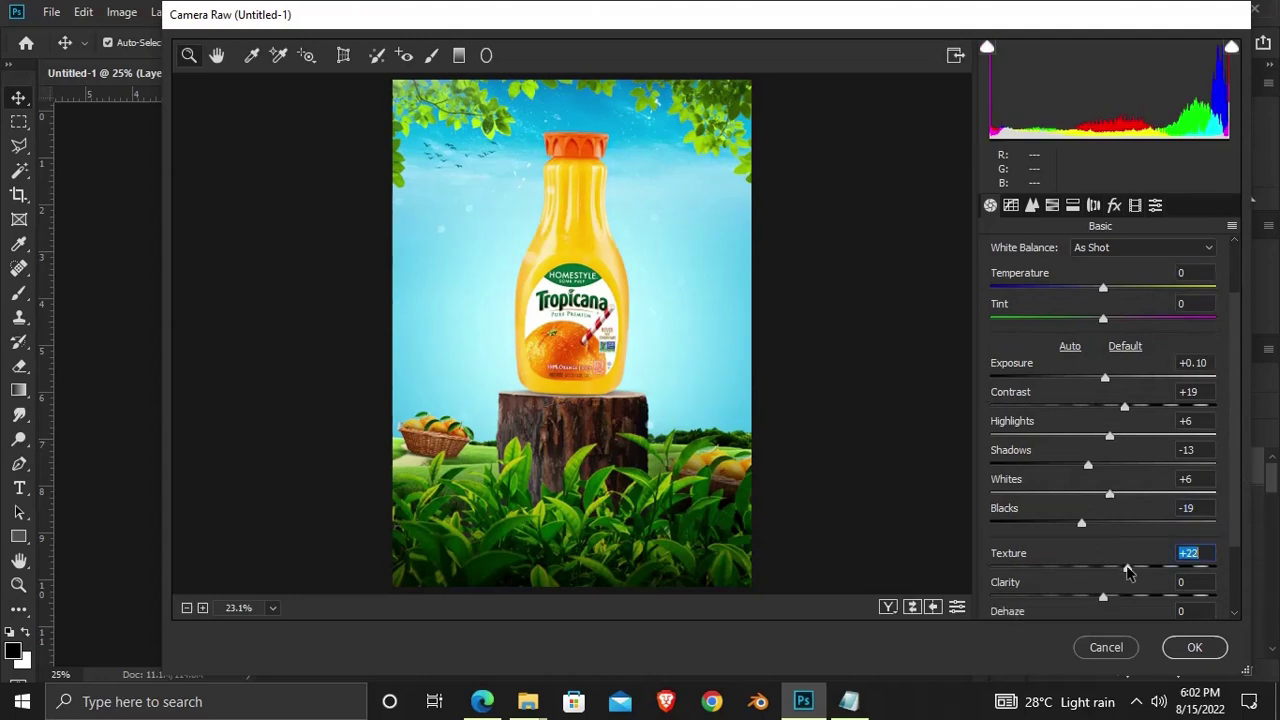
{"action": "left_click", "coordinate": [1211, 547]}
{"action": "left_click", "coordinate": [1199, 393]}
{"action": "left_click", "coordinate": [1212, 364]}
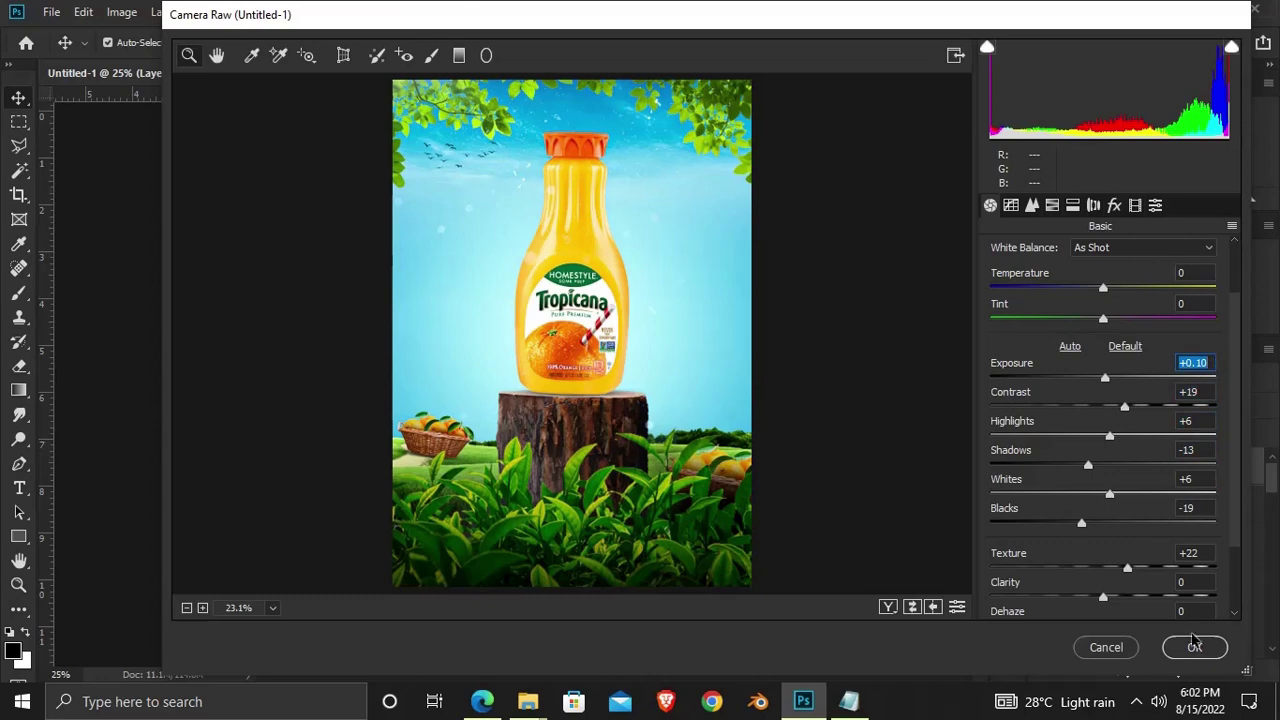
{"action": "left_click", "coordinate": [1194, 646]}
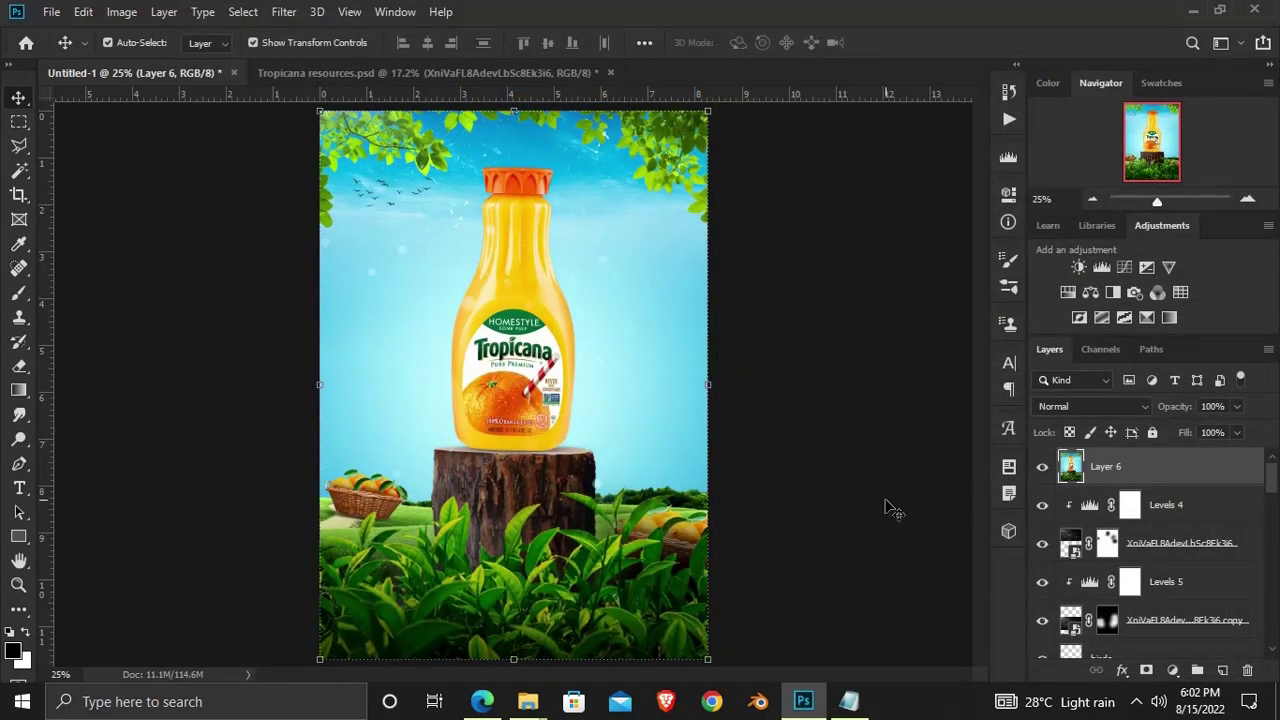
{"action": "left_click", "coordinate": [1041, 467]}
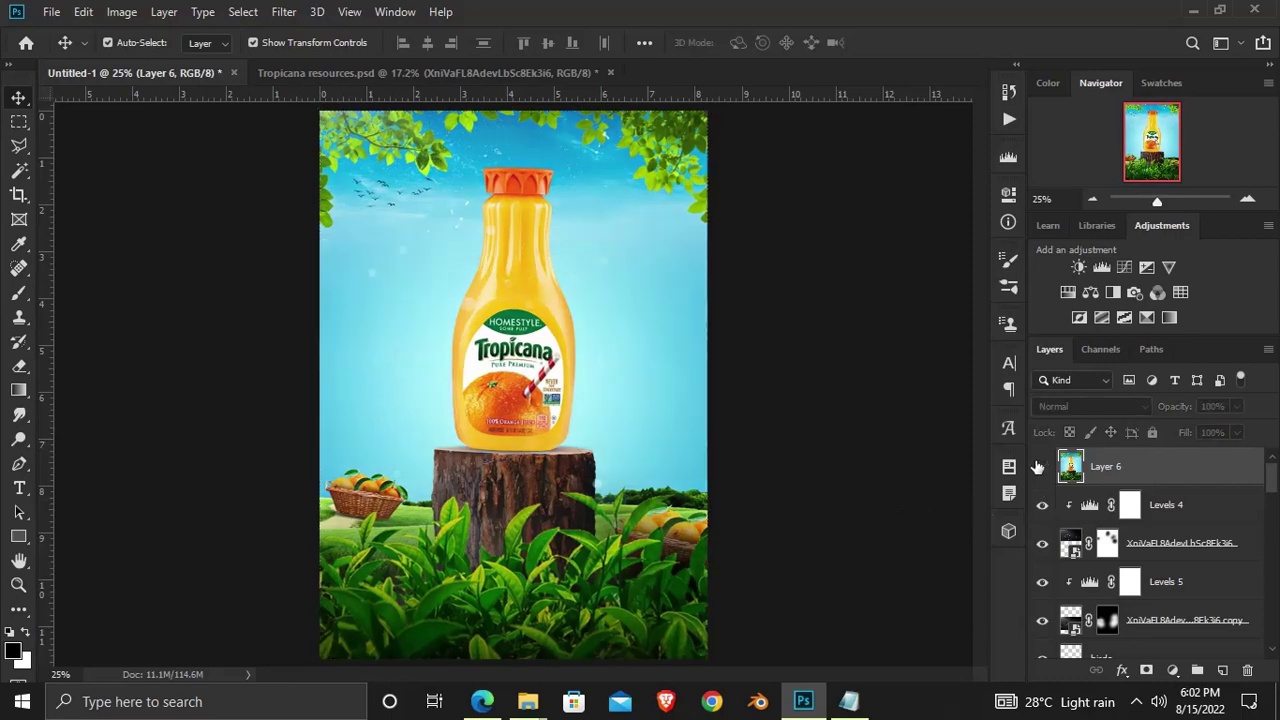
{"action": "left_click", "coordinate": [1041, 467]}
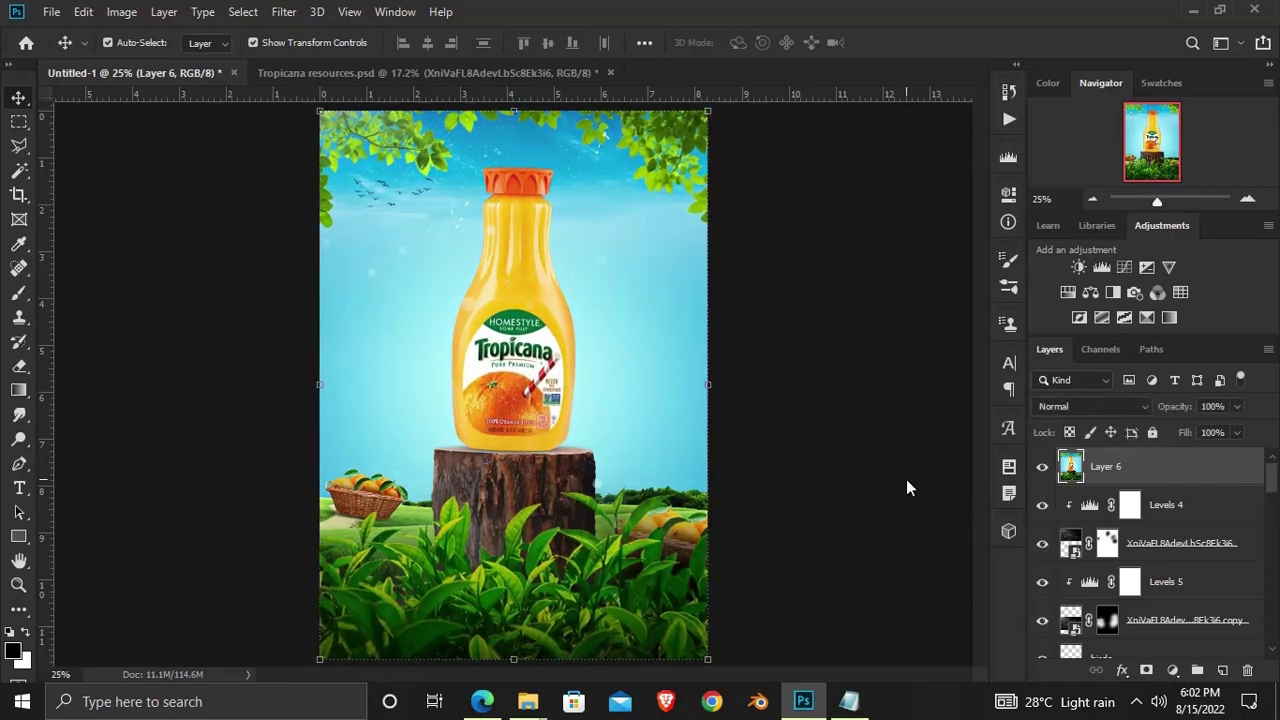
{"action": "left_click", "coordinate": [888, 488]}
{"action": "scroll", "coordinate": [888, 488], "scroll_direction": "down", "scroll_amount": 3, "text": "alt"}
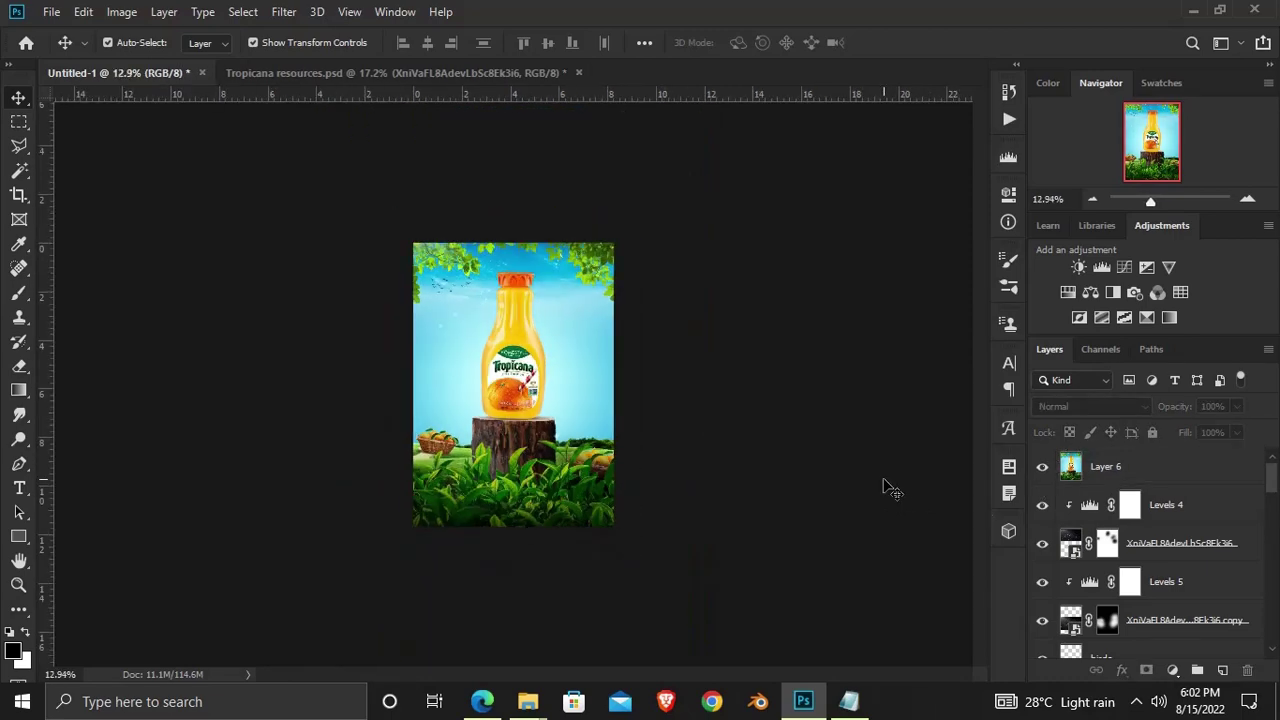
{"action": "key", "text": "ctrl+plus"}
{"action": "key", "text": "ctrl+plus"}
{"action": "key", "text": "ctrl+plus"}
{"action": "scroll", "coordinate": [888, 488], "scroll_direction": "down", "scroll_amount": 3, "text": "alt"}
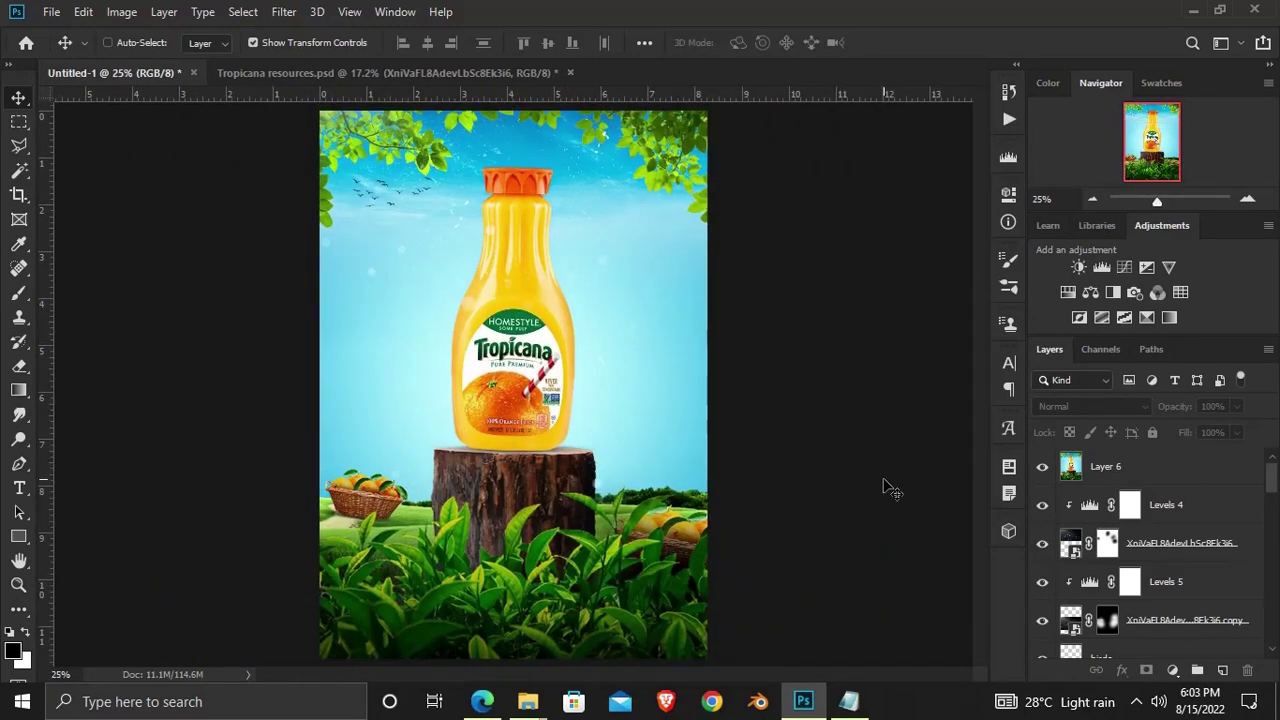
{"action": "scroll", "coordinate": [888, 488], "scroll_direction": "down", "scroll_amount": 2, "text": "alt"}
{"action": "scroll", "coordinate": [888, 488], "scroll_direction": "up", "scroll_amount": 2, "text": "alt"}
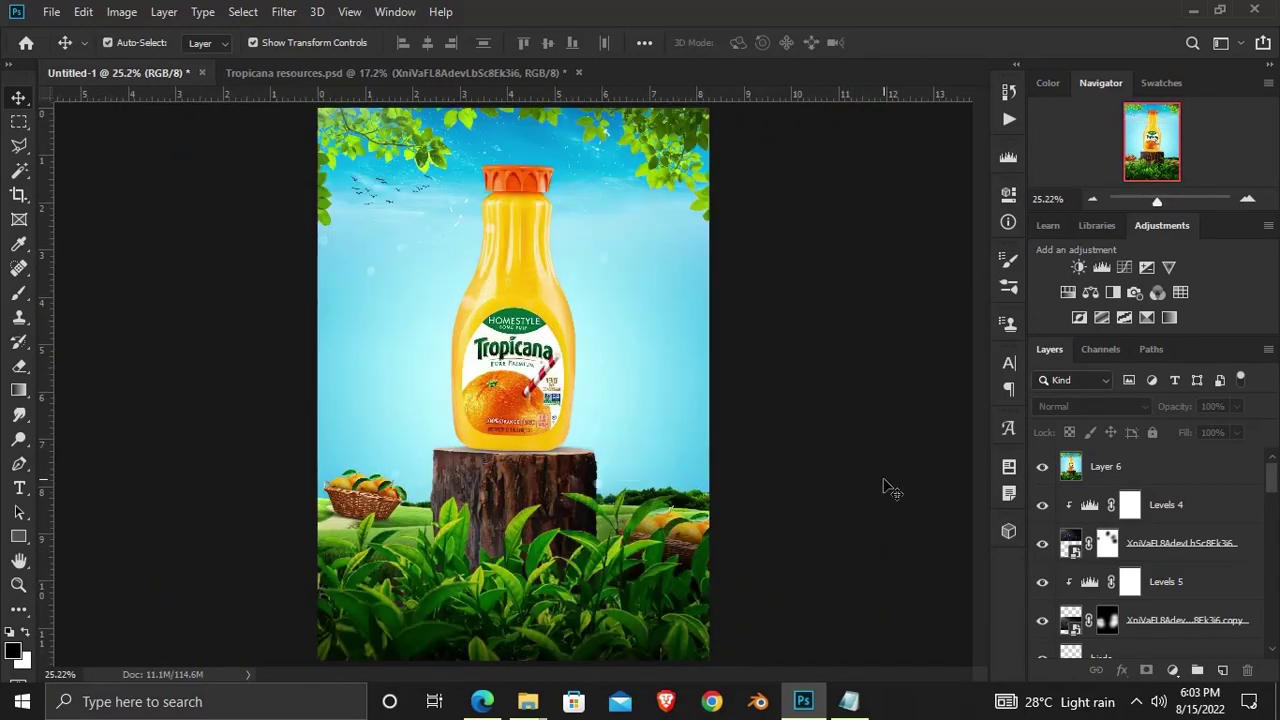